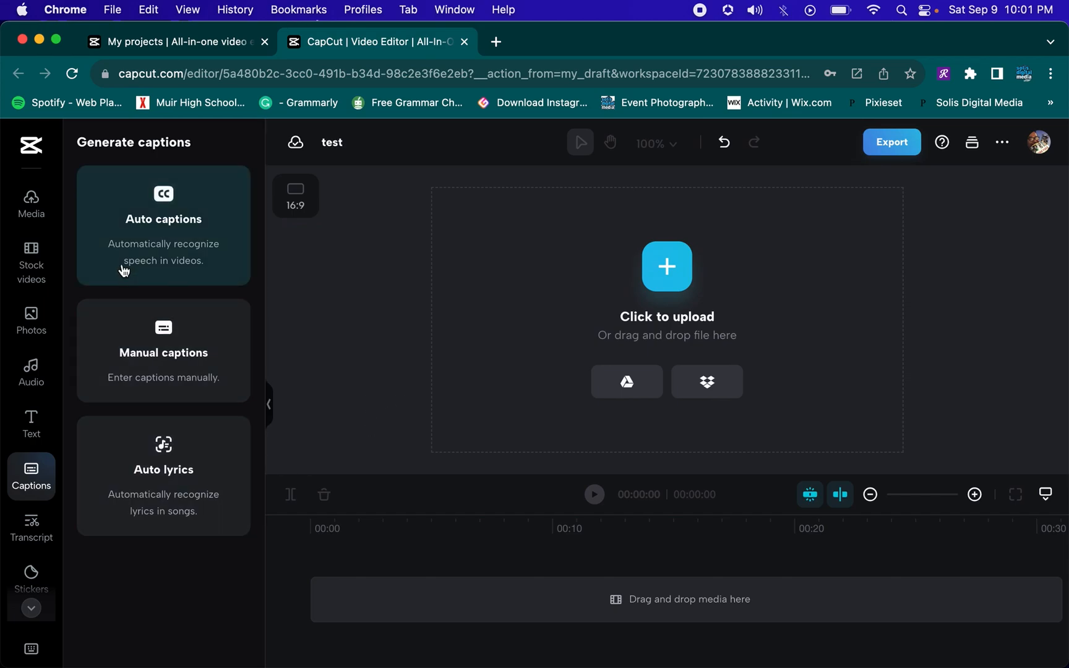
# Add the MMTV Splash Screen clip from project media to the timeline and trim its end slightly
pyautogui.click(31, 203)
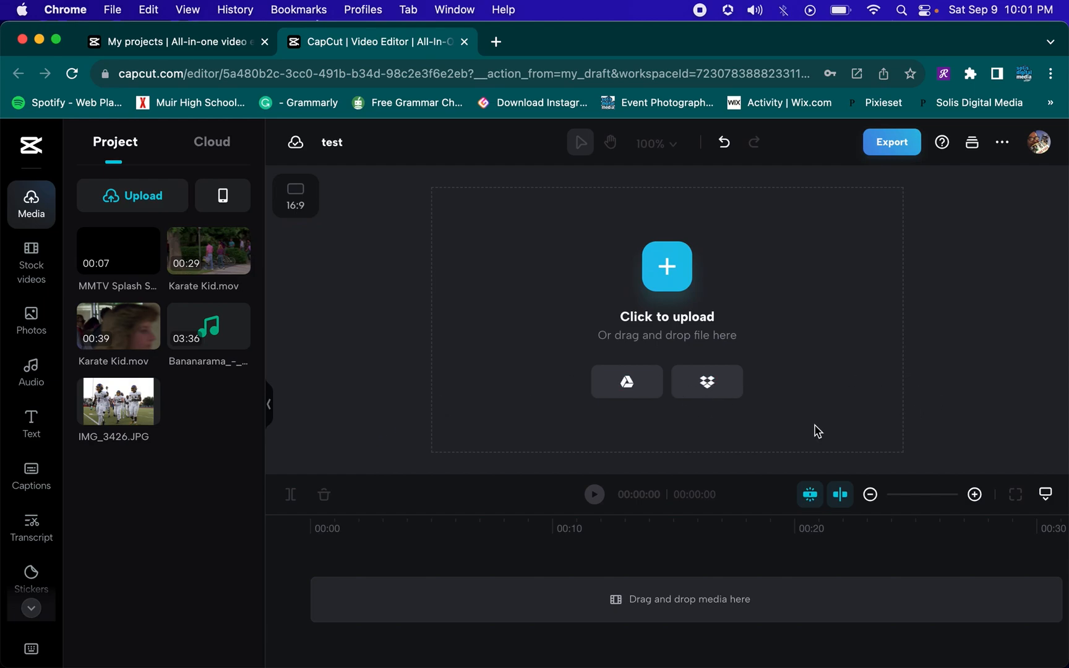
pyautogui.click(127, 262)
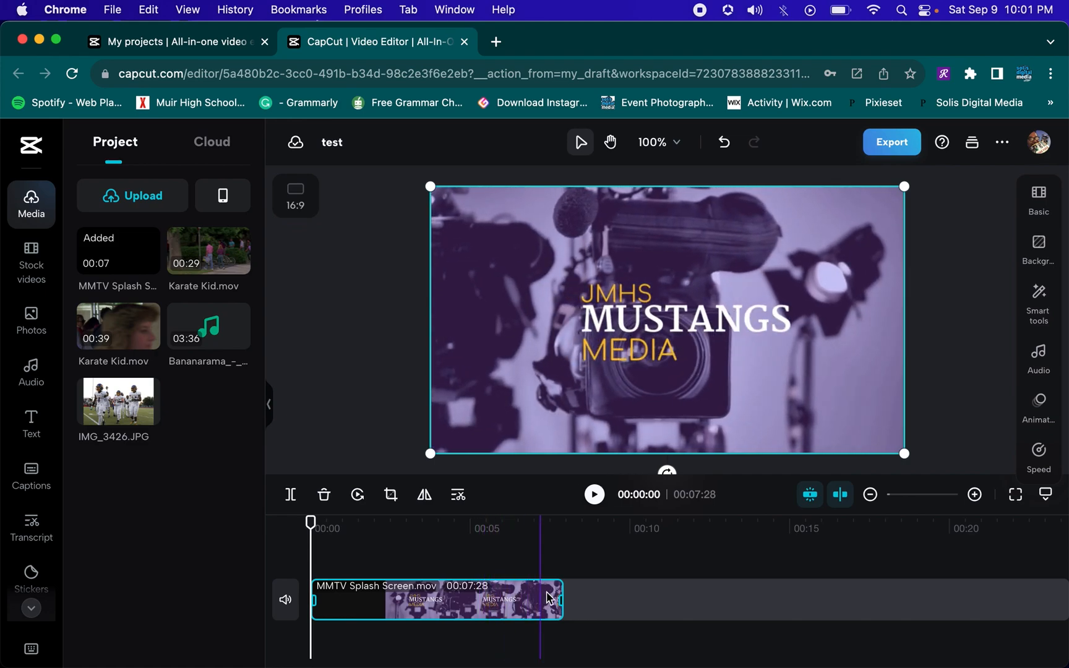
pyautogui.moveTo(557, 596); pyautogui.dragTo(546, 599)
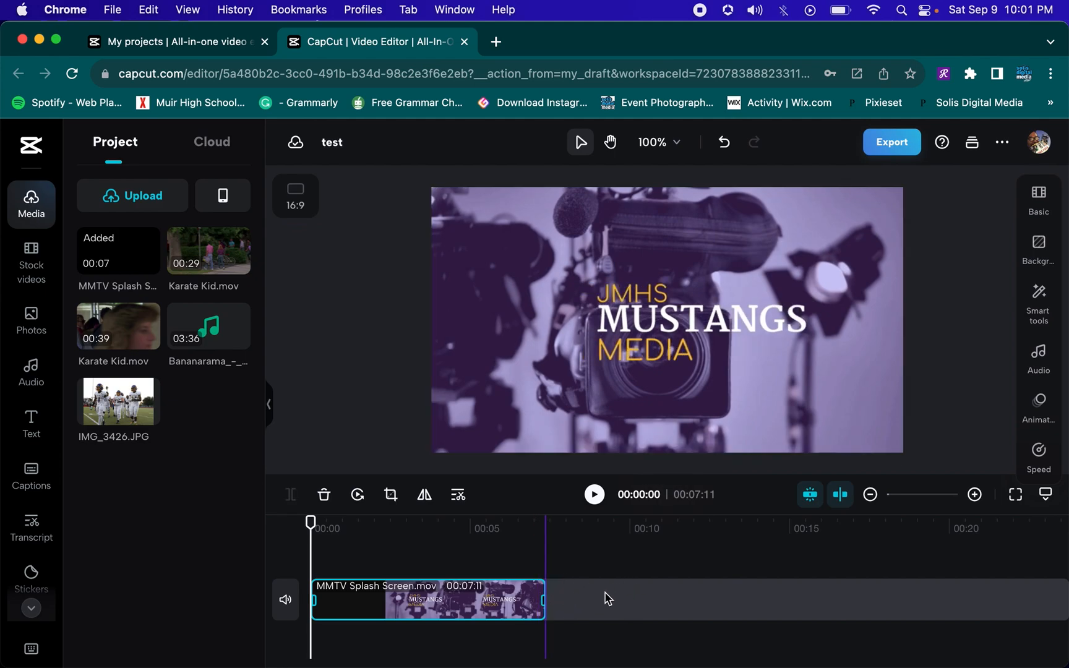
# Search stock videos for "black" and append a black clip after the splash screen, trimming it to about 3 seconds
pyautogui.click(29, 266)
pyautogui.click(150, 143)
pyautogui.write('black')
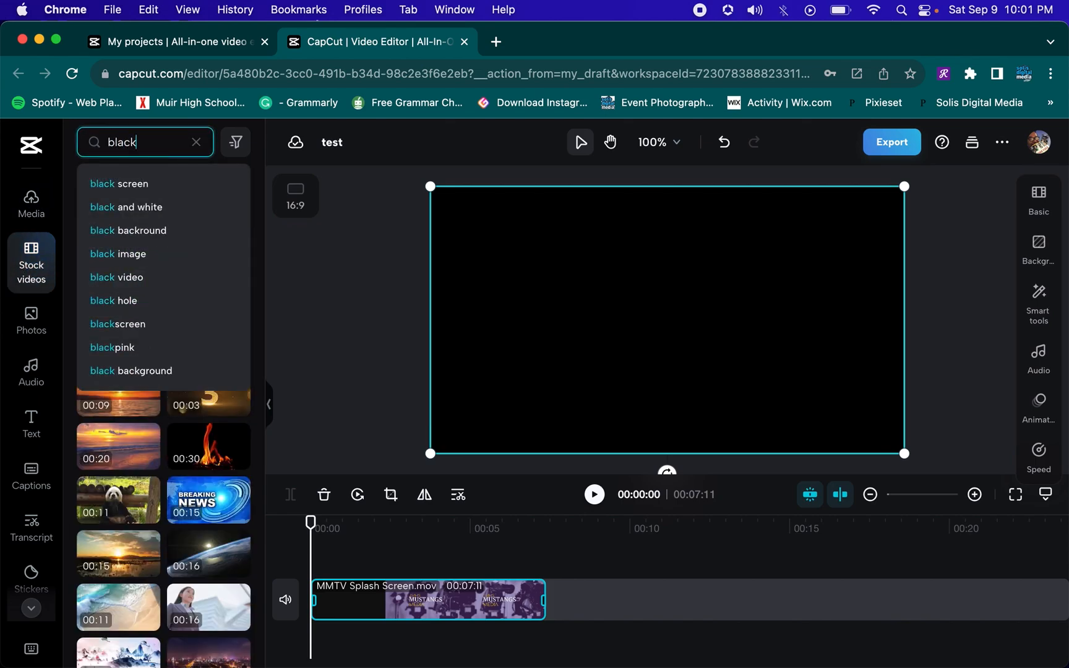
pyautogui.press('Return')
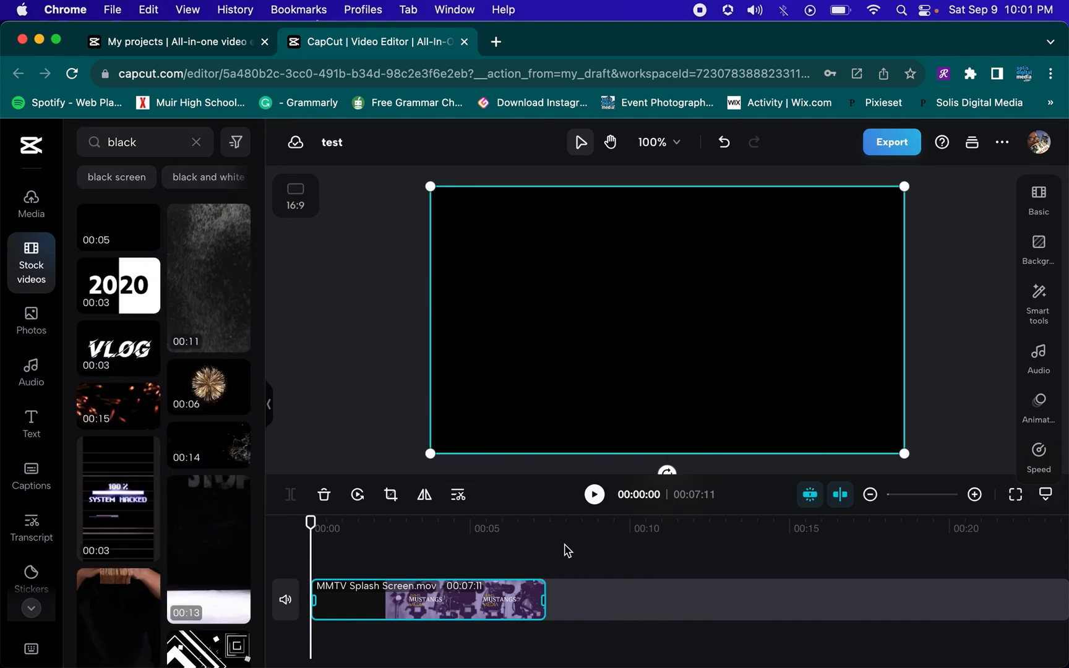
pyautogui.click(546, 526)
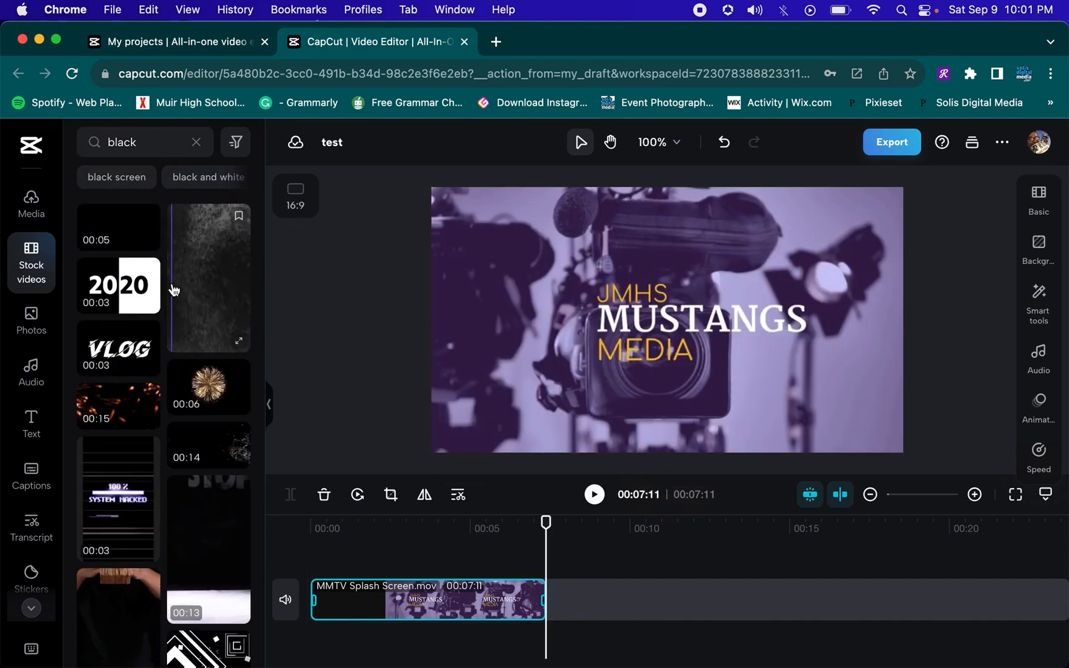
pyautogui.click(111, 242)
pyautogui.moveTo(704, 598); pyautogui.dragTo(657, 599)
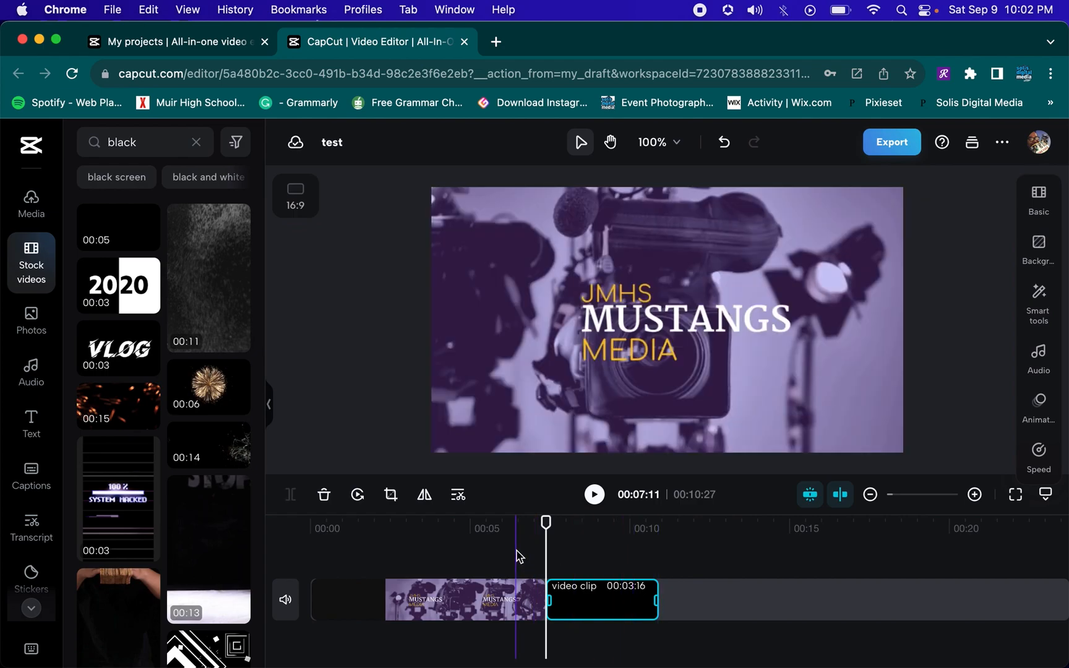
# Play back the transition from the splash screen into the black clip
pyautogui.click(518, 556)
pyautogui.press('space')
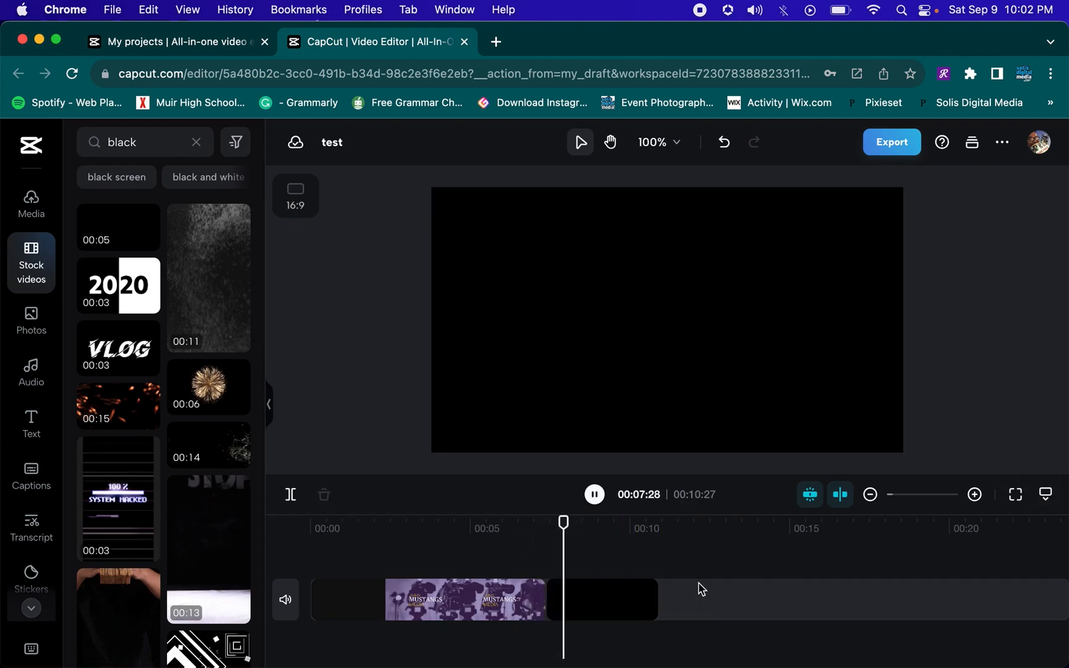
pyautogui.press('space')
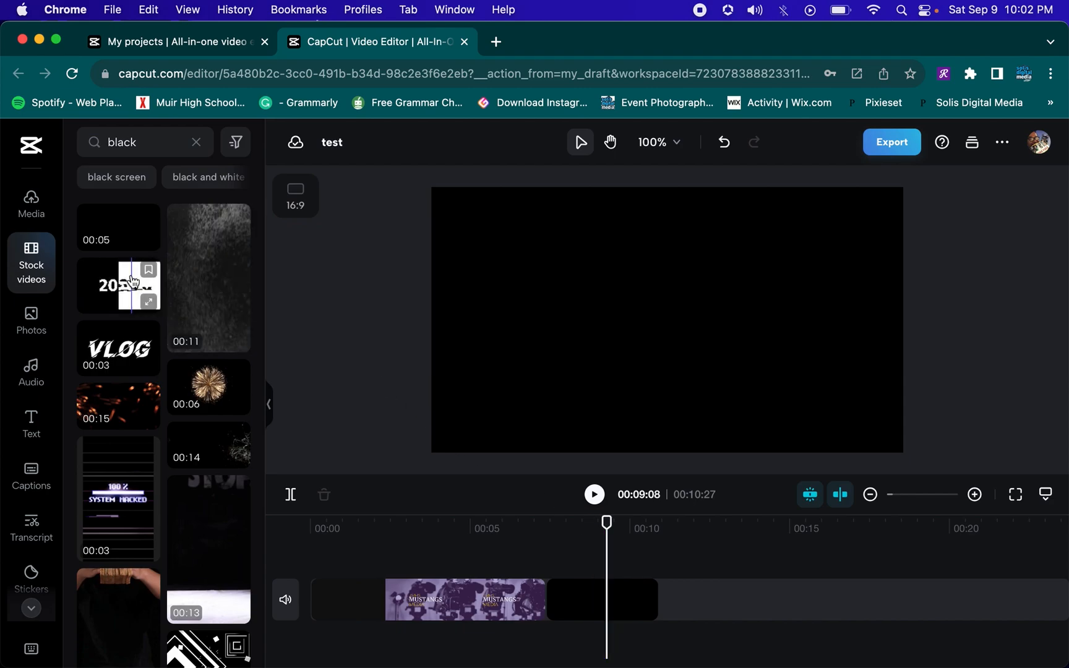
# Add a heading text and fit its duration to the black clip
pyautogui.click(41, 413)
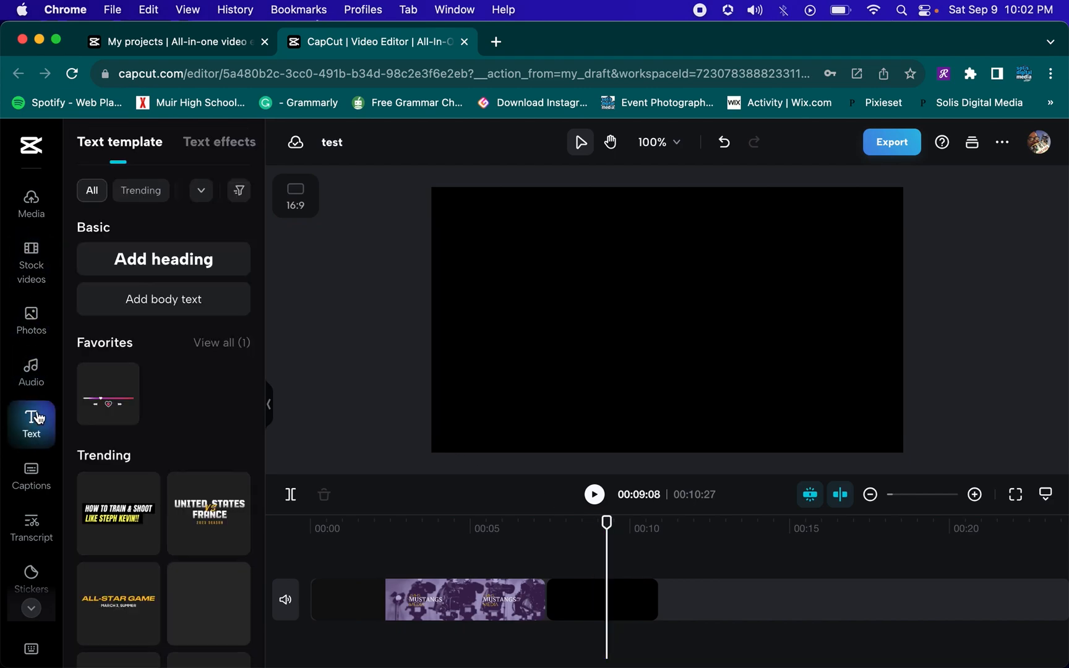
pyautogui.click(186, 270)
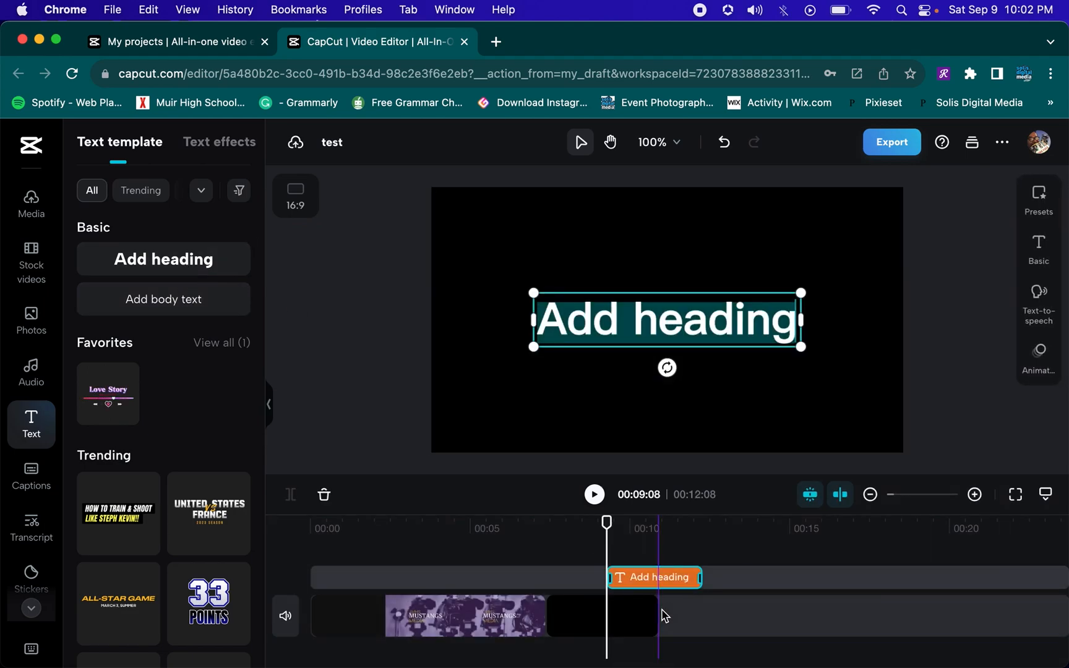
pyautogui.moveTo(657, 578); pyautogui.dragTo(608, 582)
pyautogui.press('super+b')
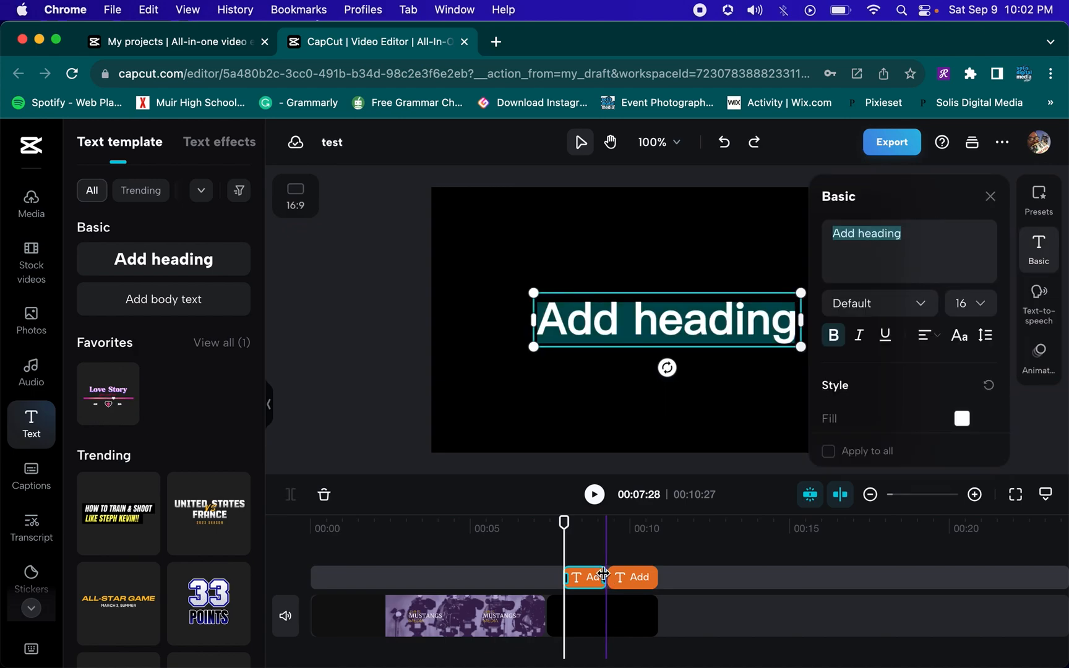
pyautogui.press('super+z')
# Replace the heading text with "I Write the Songs" including the quotation marks
pyautogui.click(871, 234)
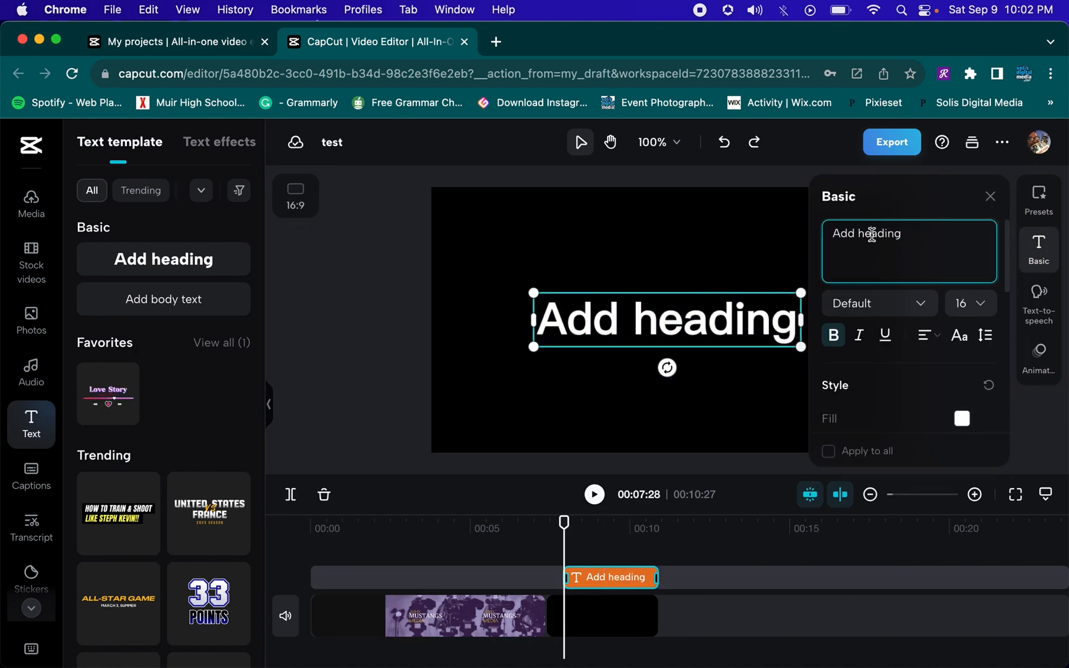
pyautogui.tripleClick(871, 234)
pyautogui.write('"')
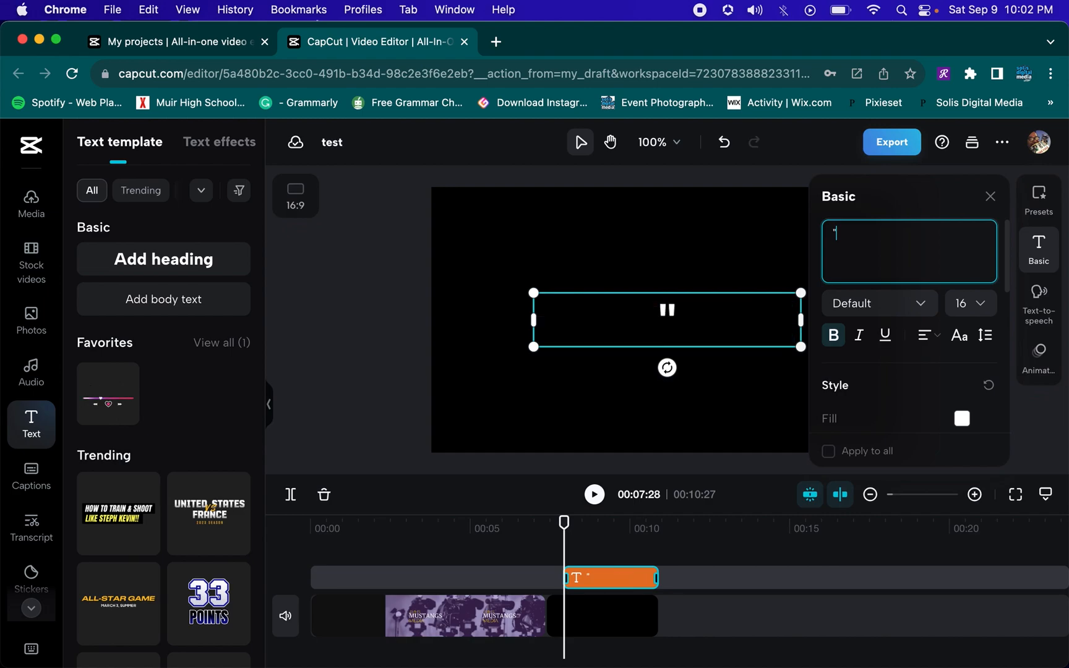
pyautogui.write('I Write the ')
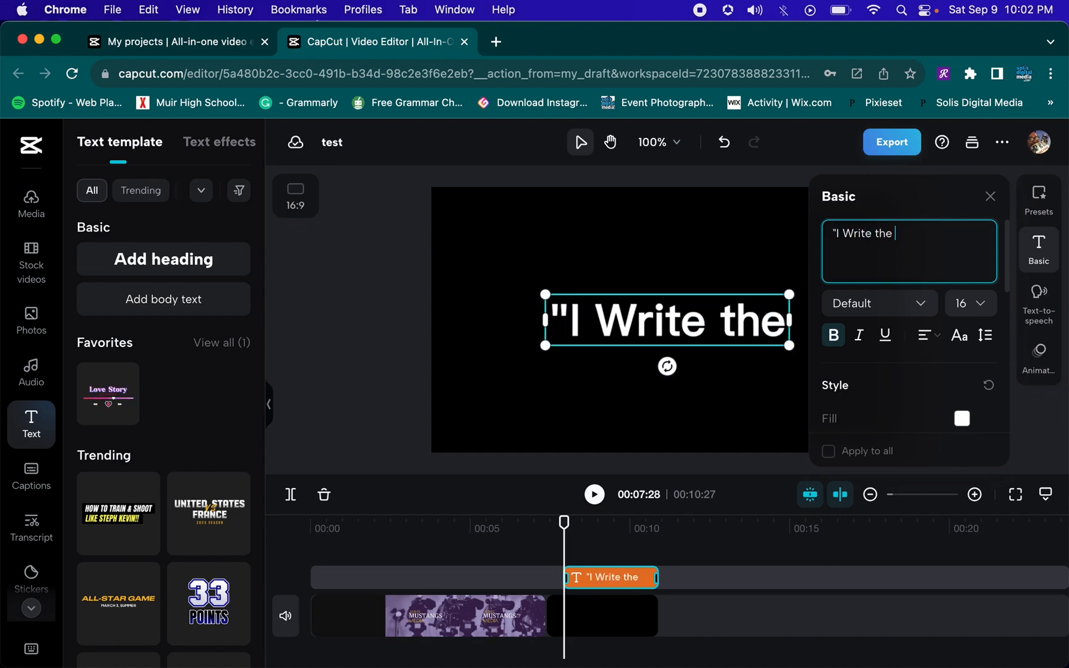
pyautogui.write('Songs')
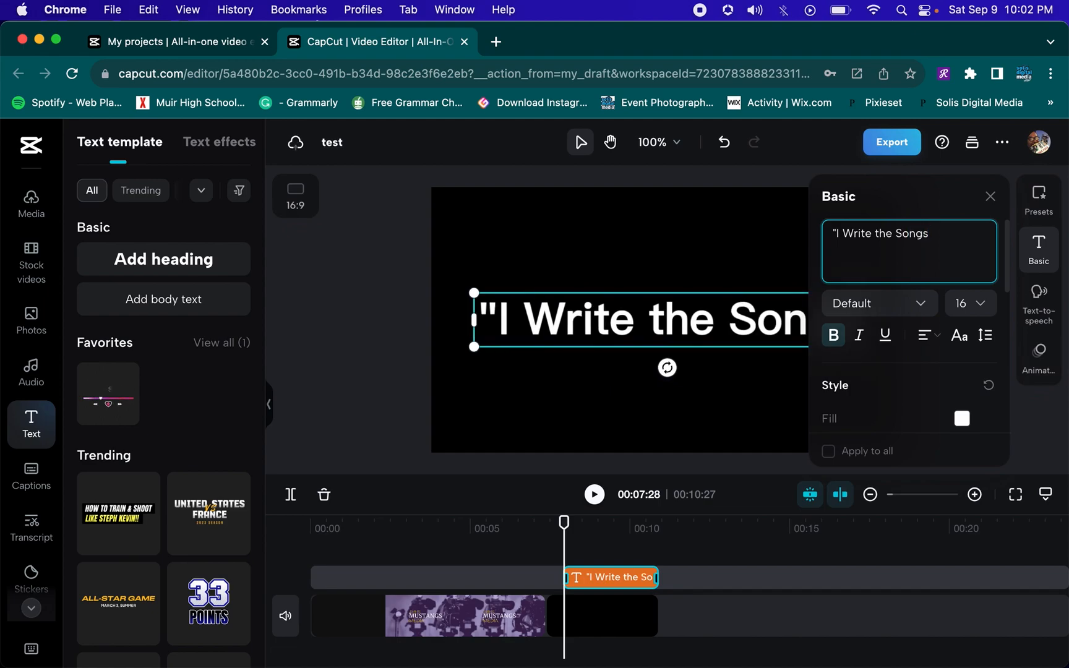
pyautogui.write('"')
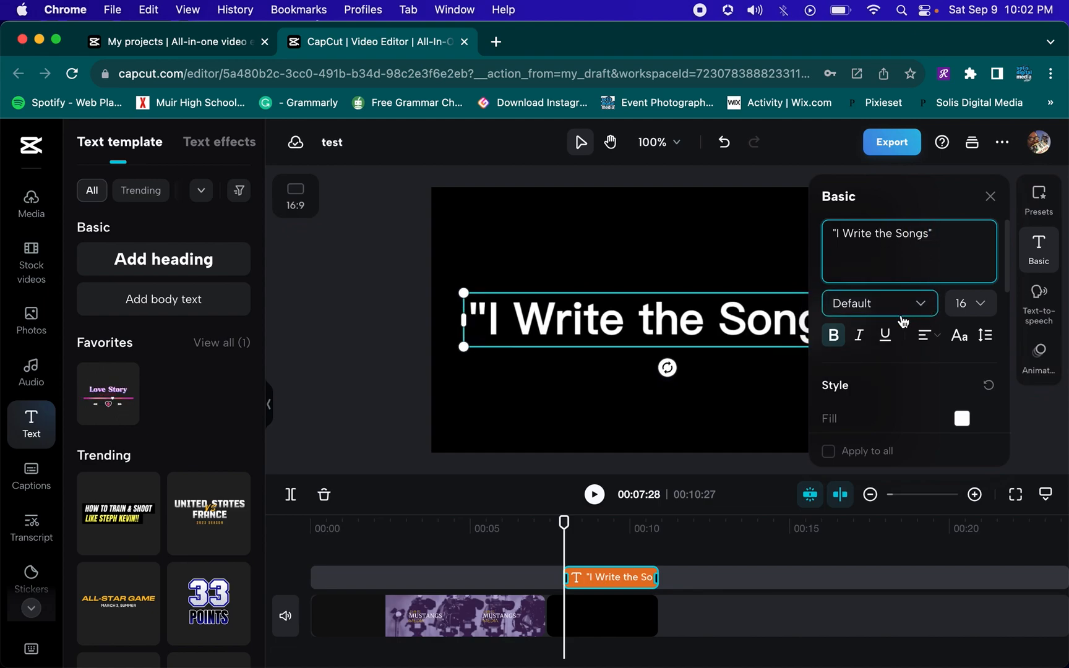
# Set the heading's font size to 13 and its font to OpenSerif-Bold
pyautogui.click(973, 304)
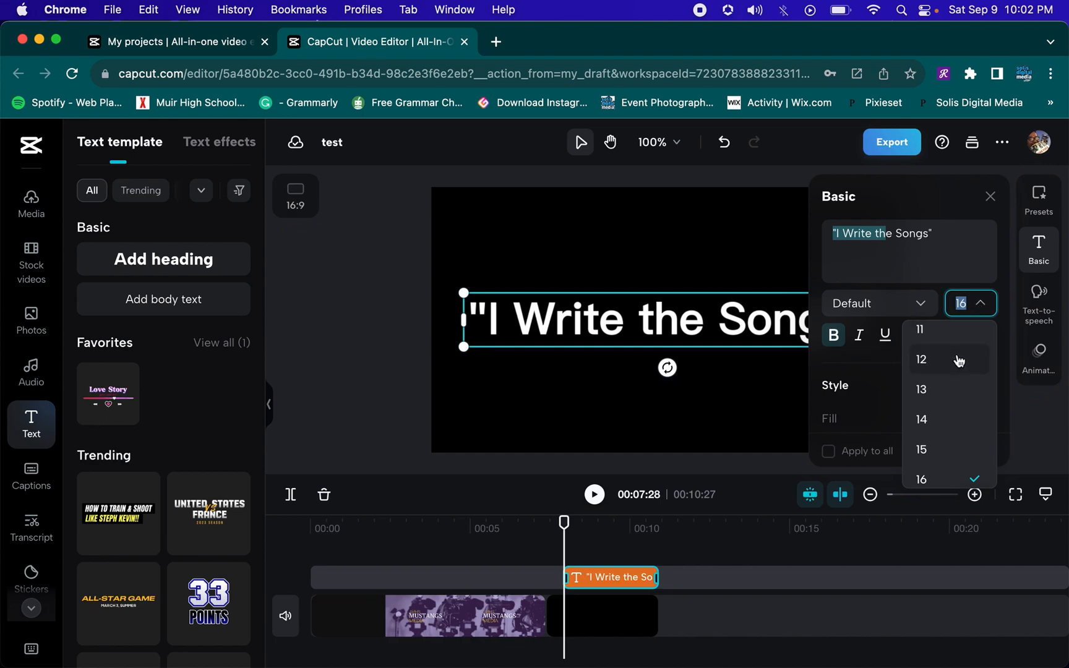
pyautogui.click(950, 405)
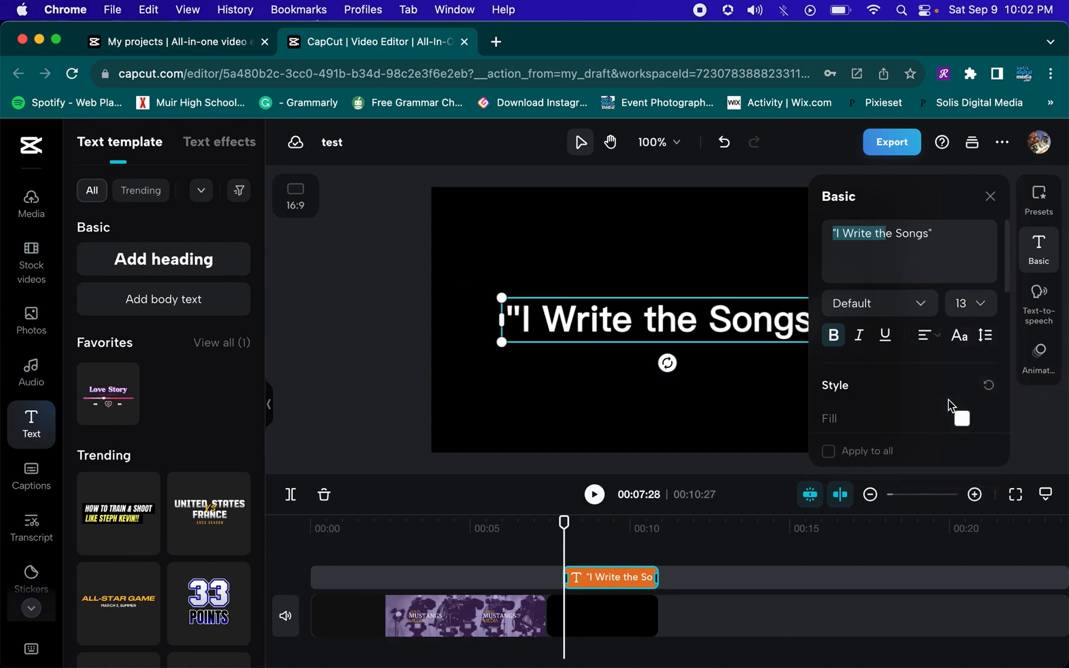
pyautogui.click(926, 308)
pyautogui.scroll(-3, 910, 402)
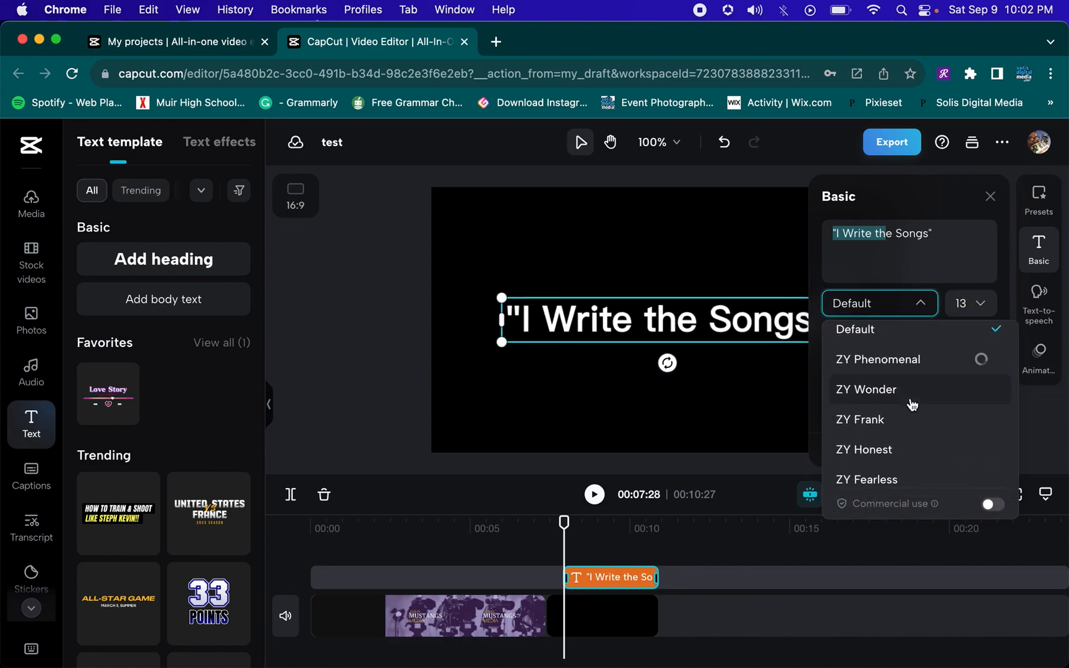
pyautogui.scroll(-1, 913, 403)
pyautogui.scroll(-2, 912, 404)
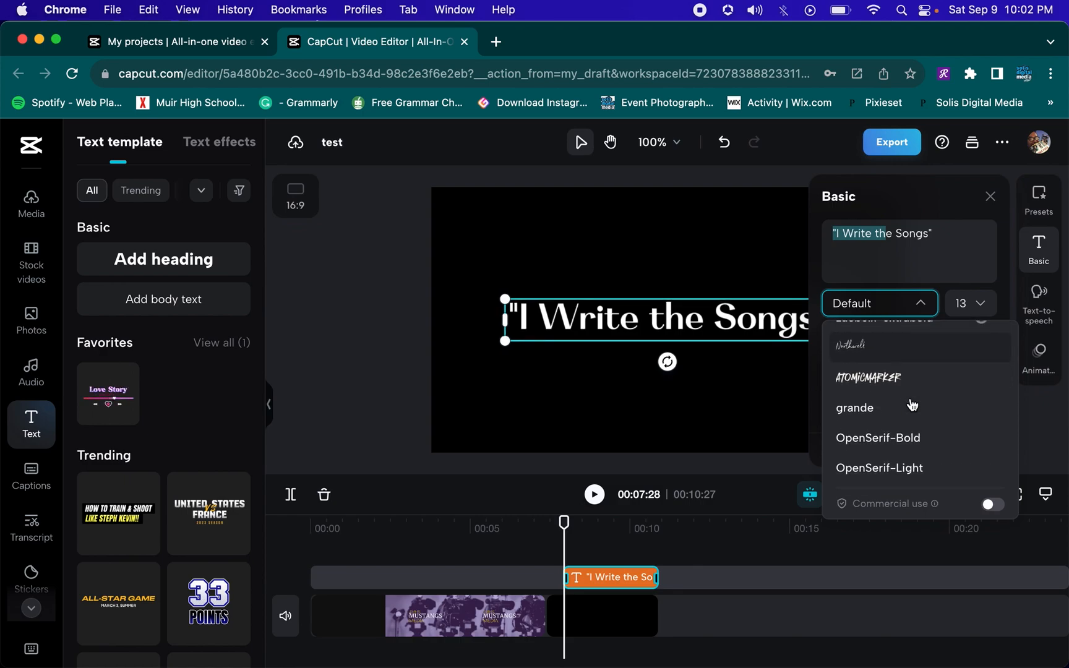
pyautogui.scroll(-1, 912, 404)
pyautogui.click(911, 402)
# Add a second text line reading "Season 1 Ep 2"
pyautogui.click(952, 241)
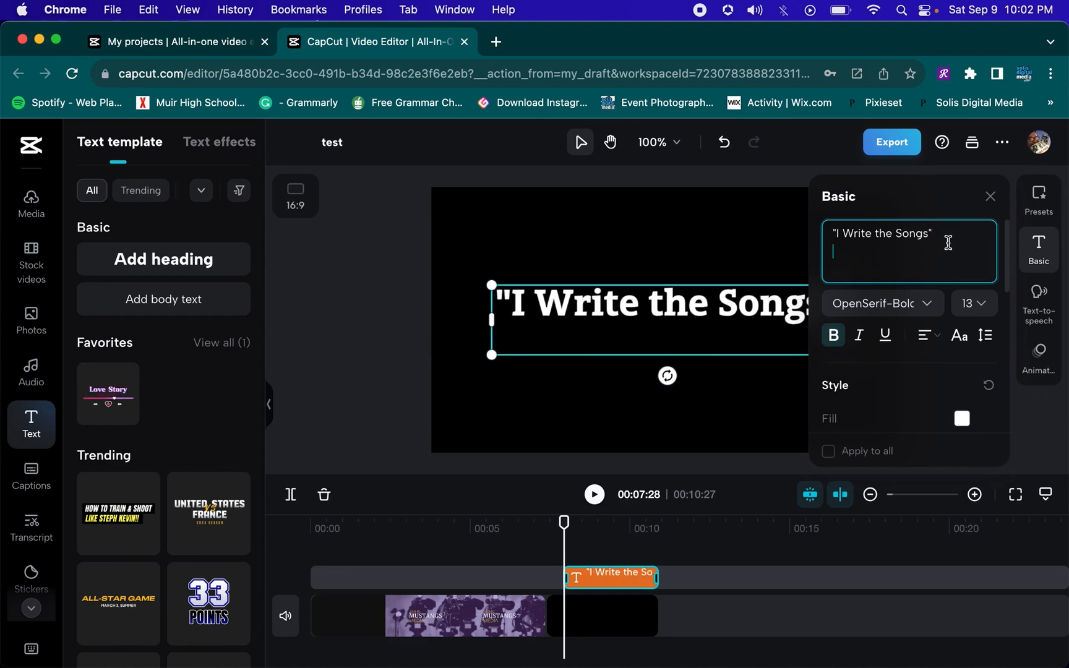
pyautogui.write('Se')
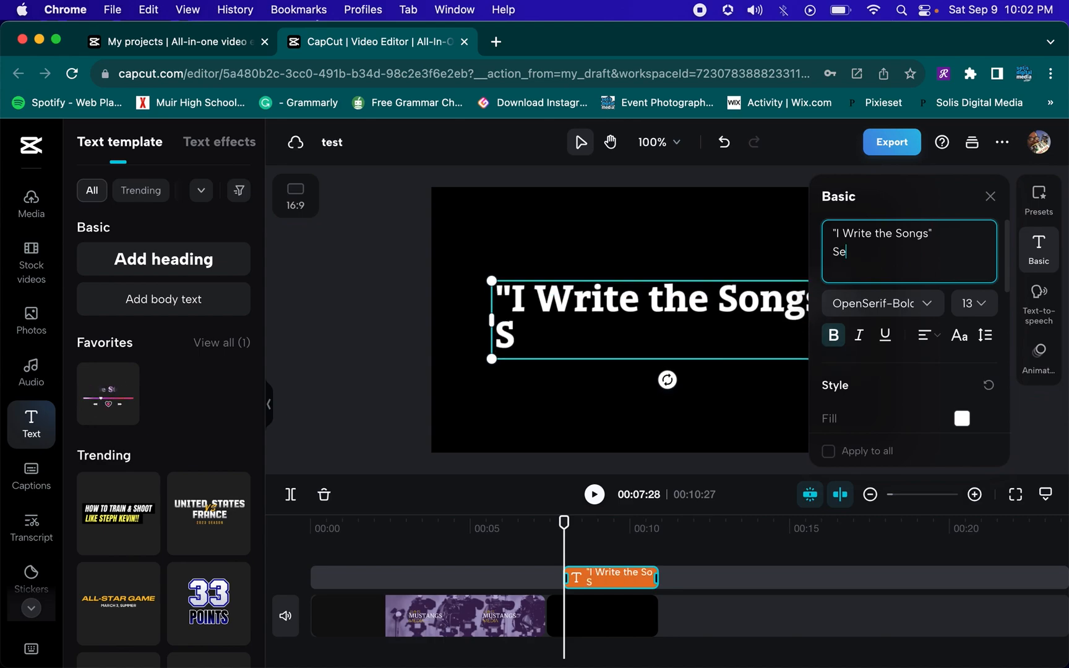
pyautogui.write('aso')
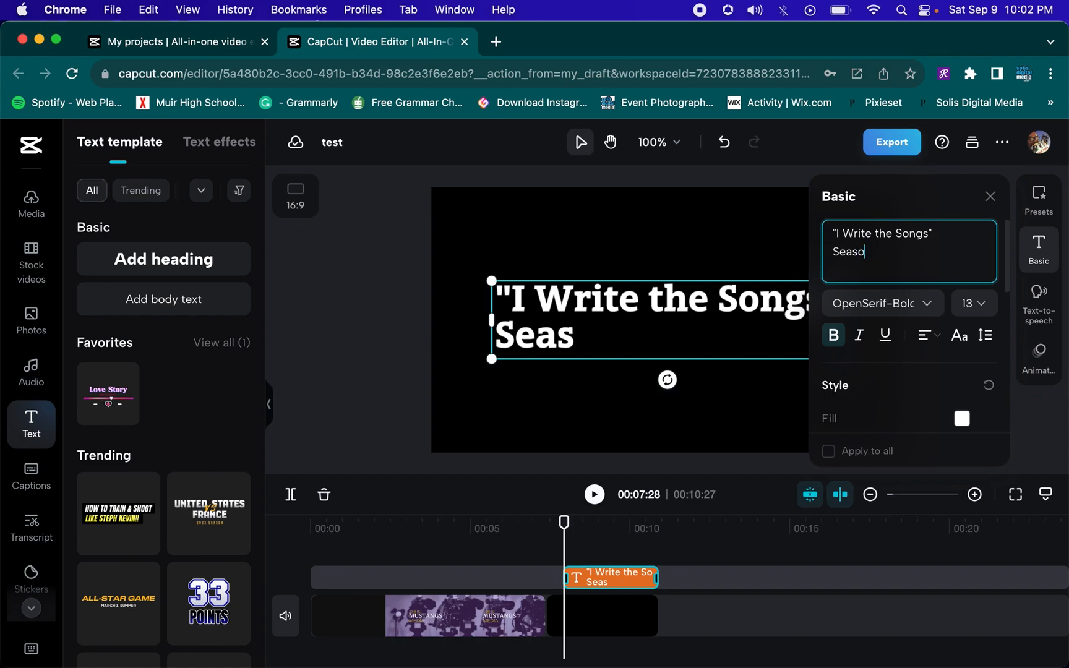
pyautogui.write('n 1 Ep 2')
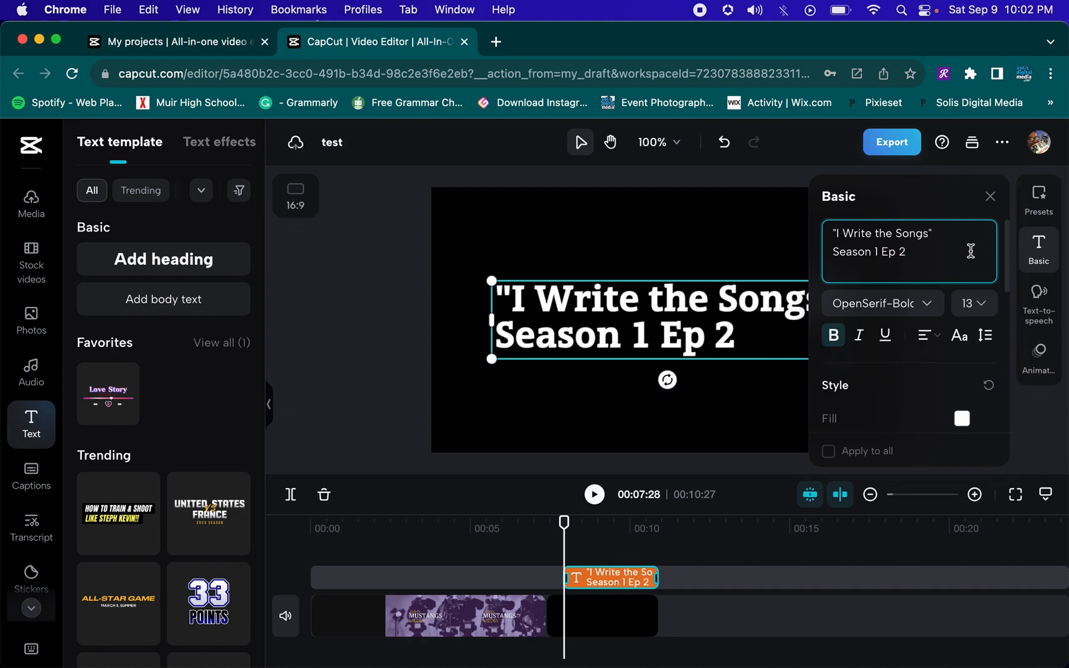
# Correct the second line to read "Season 2 Ep 2"
pyautogui.moveTo(918, 254); pyautogui.dragTo(833, 254)
pyautogui.click(880, 253)
pyautogui.press('BackSpace')
pyautogui.write('2')
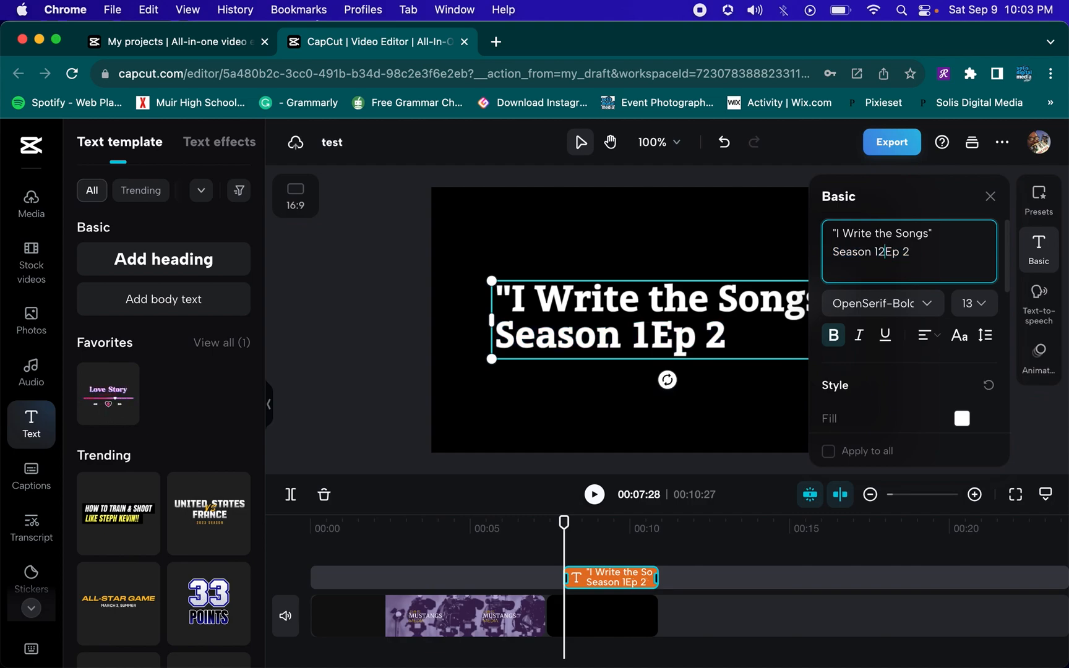
pyautogui.press('BackSpace')
pyautogui.press('BackSpace')
pyautogui.write('2')
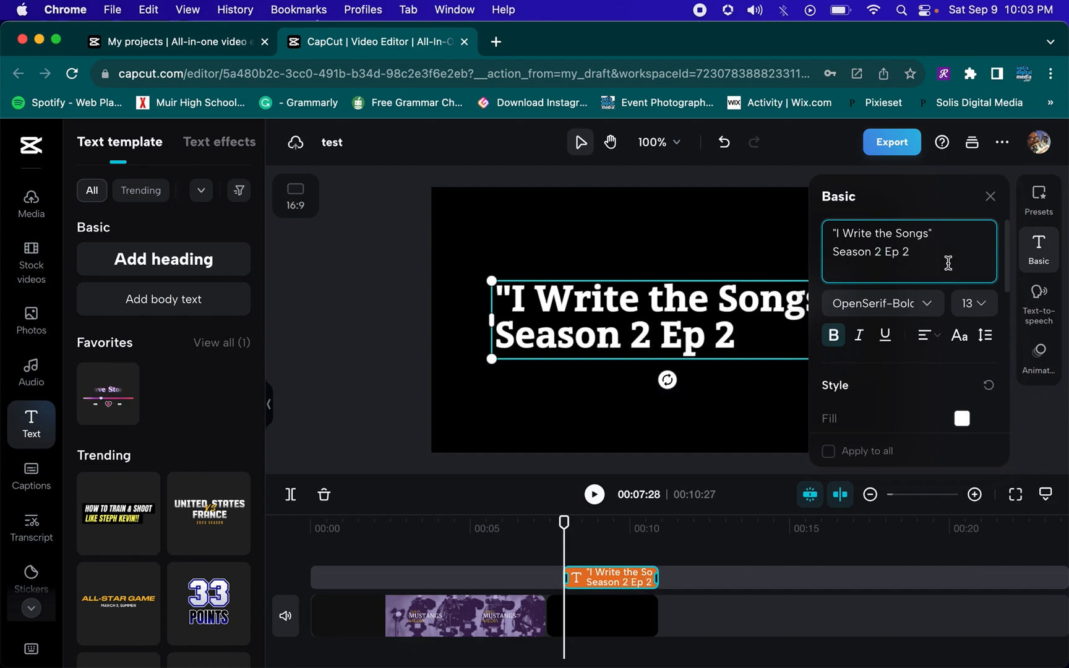
pyautogui.press('BackSpace')
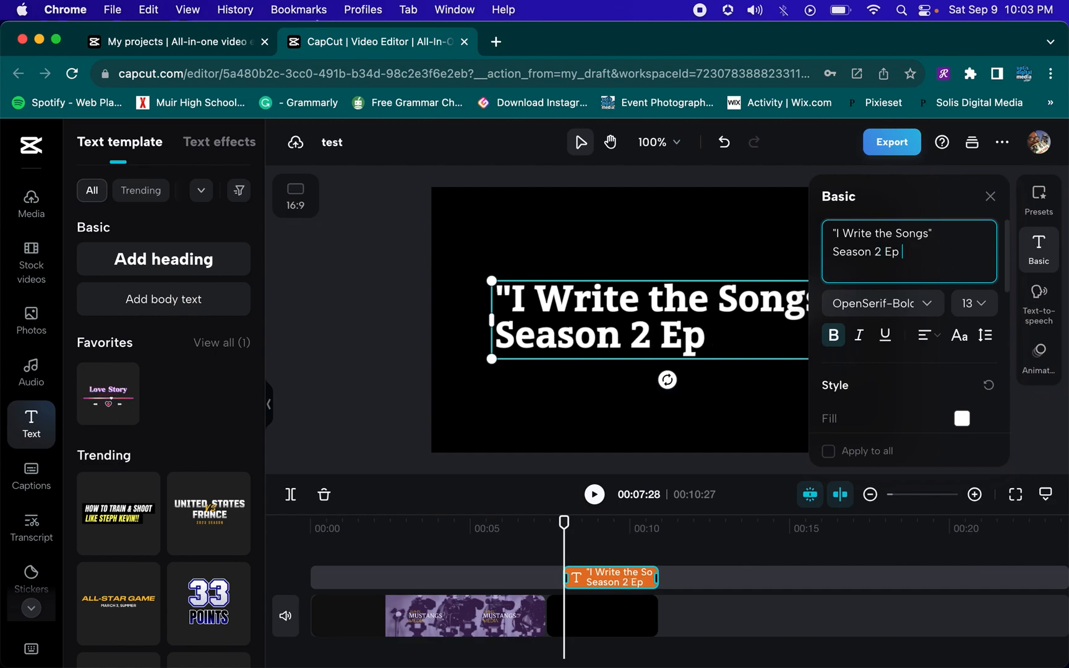
pyautogui.write('3')
pyautogui.write('2')
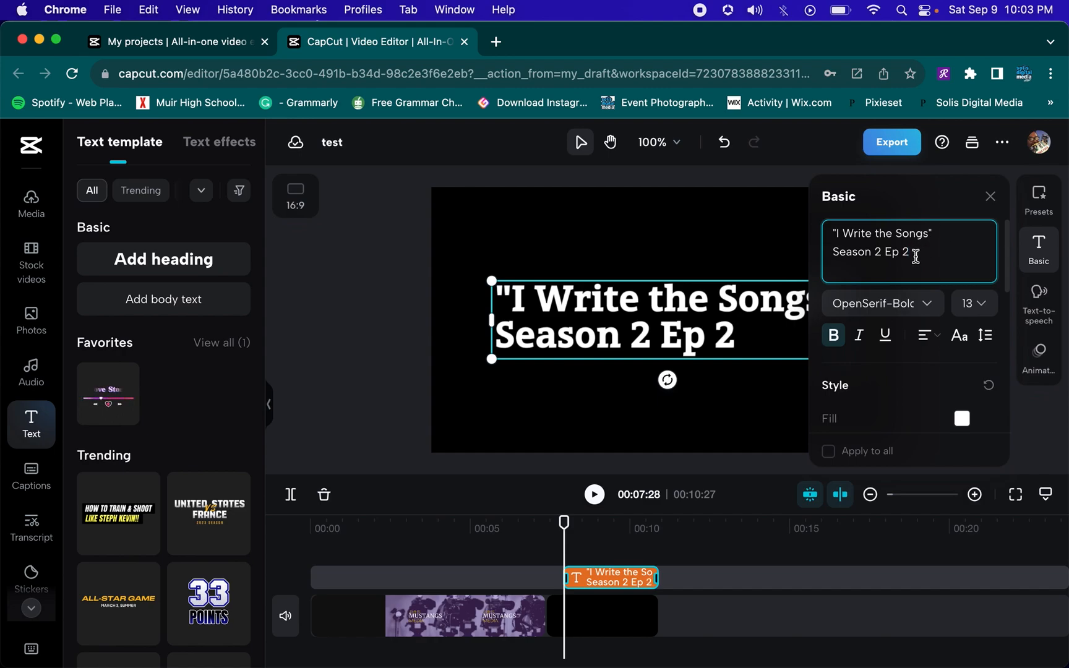
# Center-align the title text
pyautogui.moveTo(916, 257); pyautogui.dragTo(846, 254)
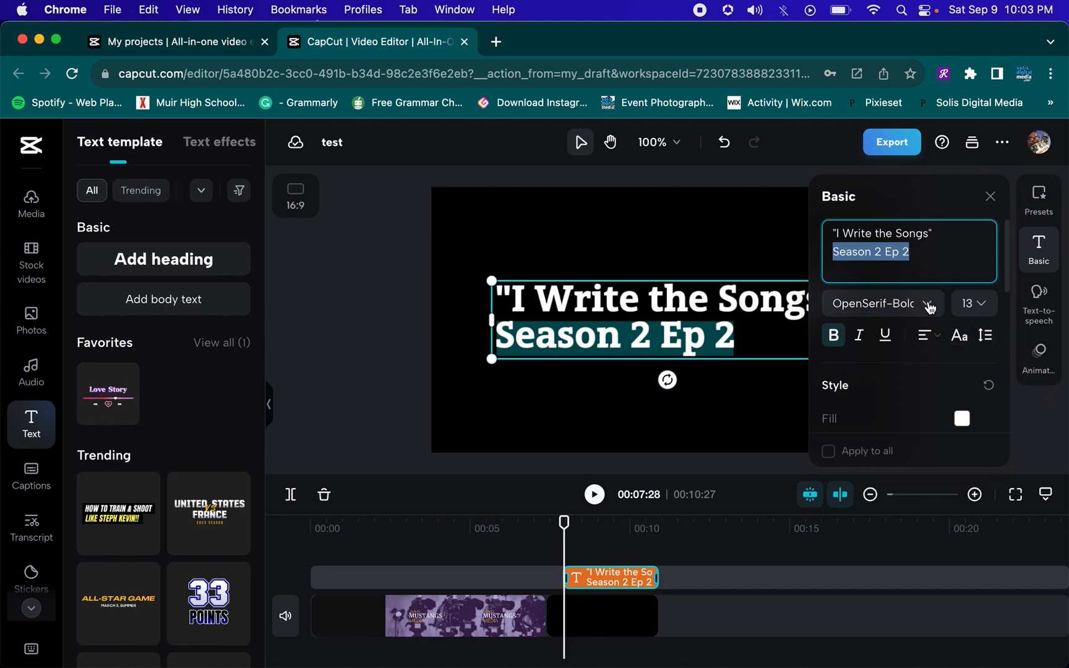
pyautogui.click(927, 335)
pyautogui.click(934, 373)
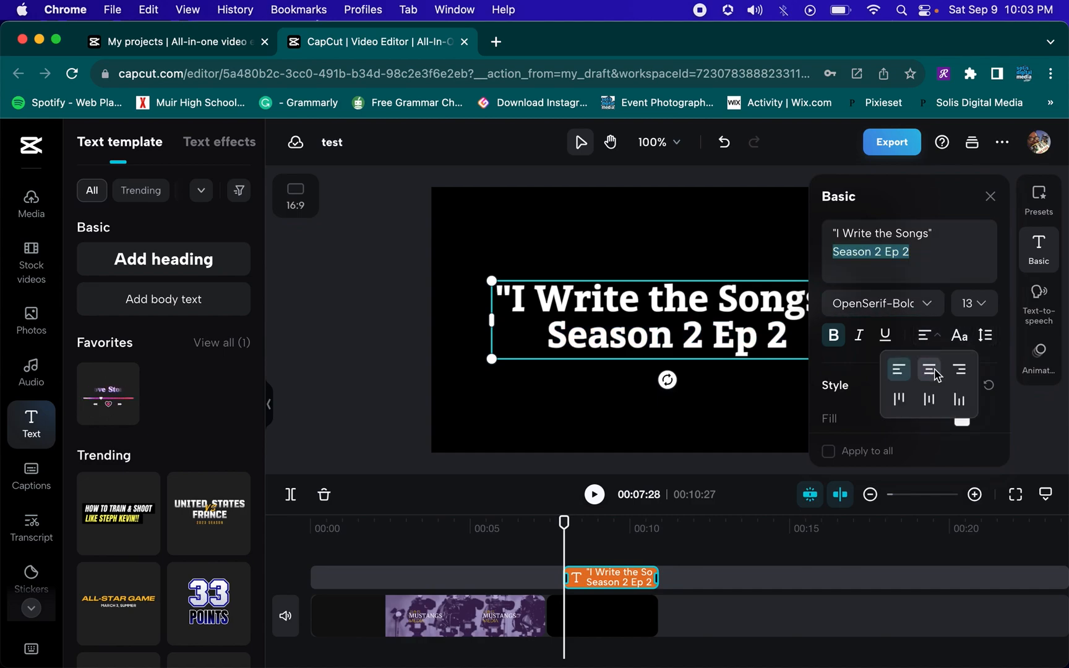
# Select the second line, turn off bold, and switch its font to OpenSerif-Light
pyautogui.click(917, 254)
pyautogui.moveTo(912, 254); pyautogui.dragTo(835, 253)
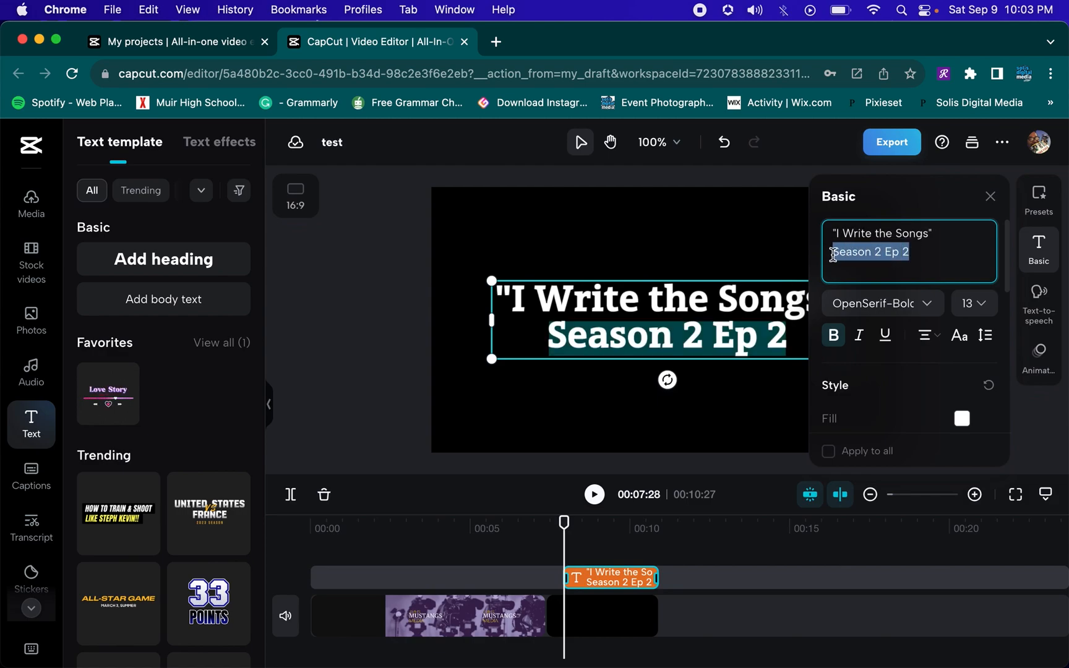
pyautogui.click(836, 335)
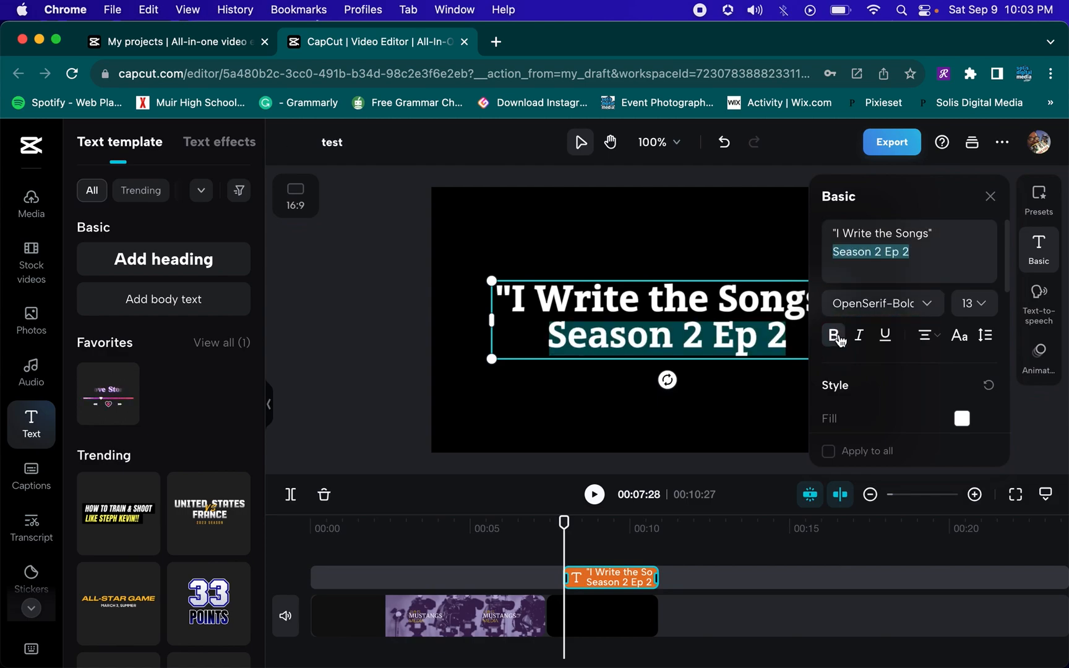
pyautogui.click(902, 251)
pyautogui.moveTo(921, 253); pyautogui.dragTo(841, 254)
pyautogui.click(835, 336)
pyautogui.click(924, 306)
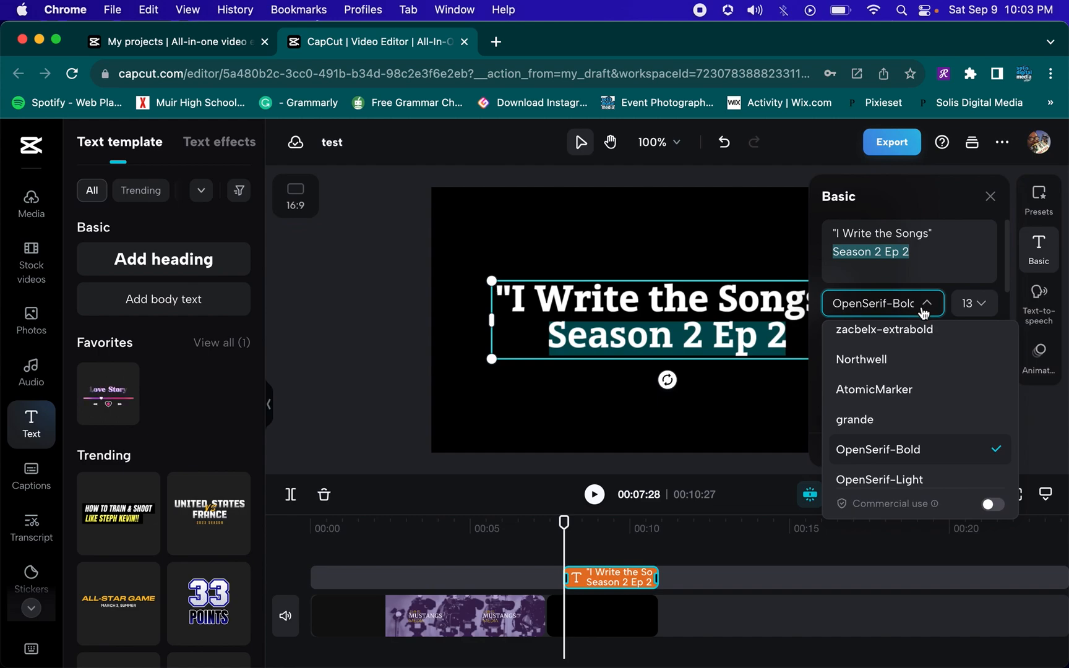
pyautogui.click(914, 480)
# Set the second title line's font size to 9
pyautogui.click(978, 303)
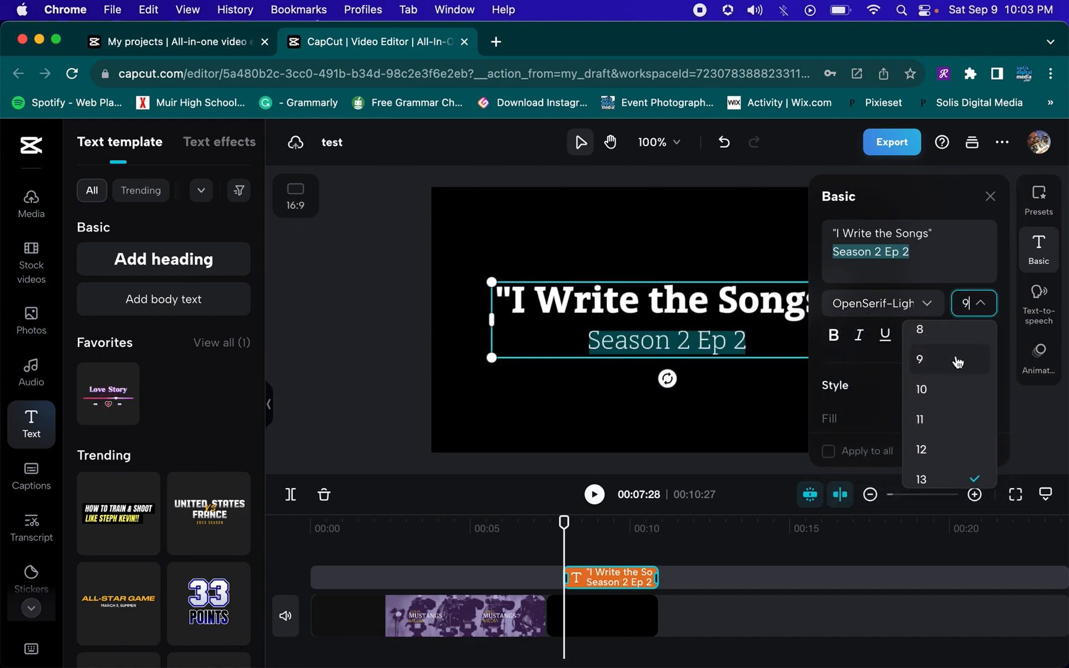
pyautogui.click(958, 361)
pyautogui.click(776, 344)
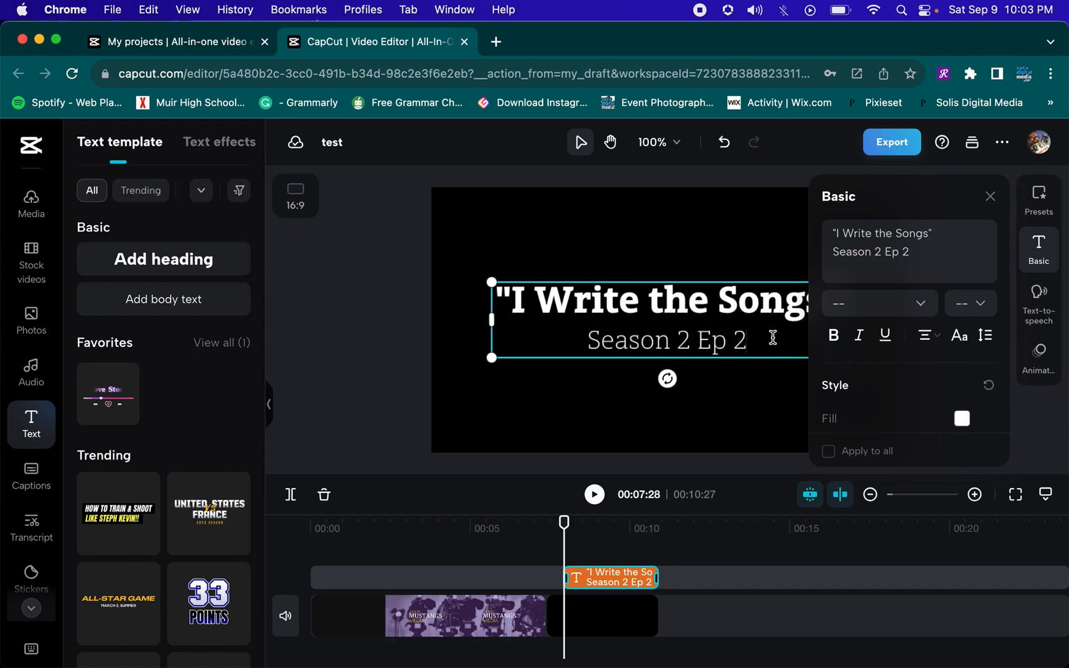
# Add a third title line reading "by" followed by the songwriter's name
pyautogui.click(910, 253)
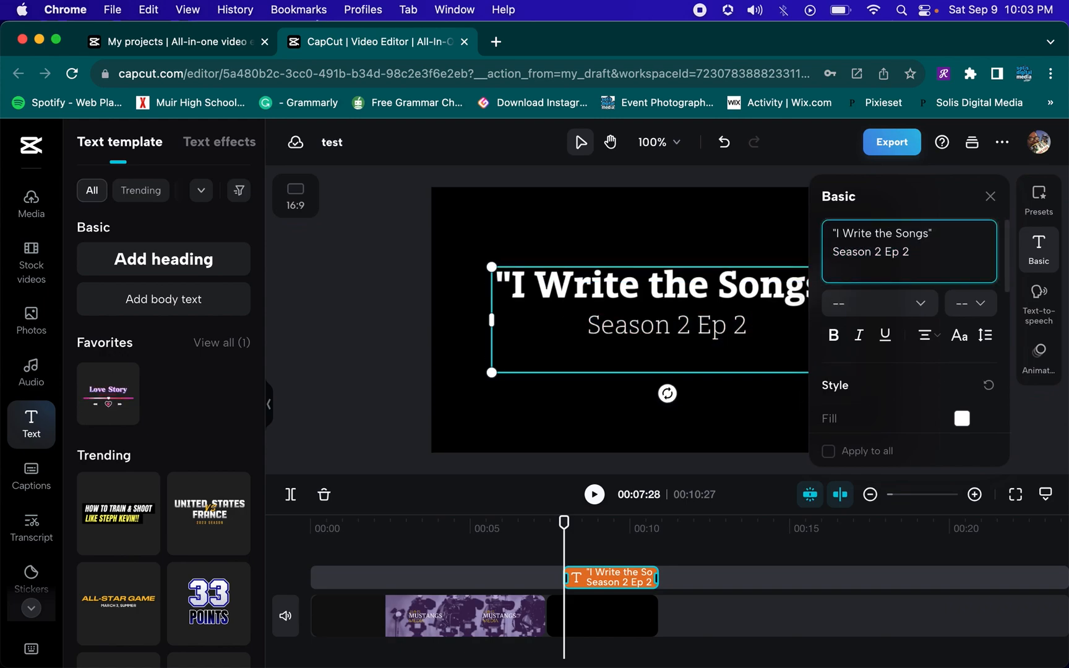
pyautogui.write('by John Williams')
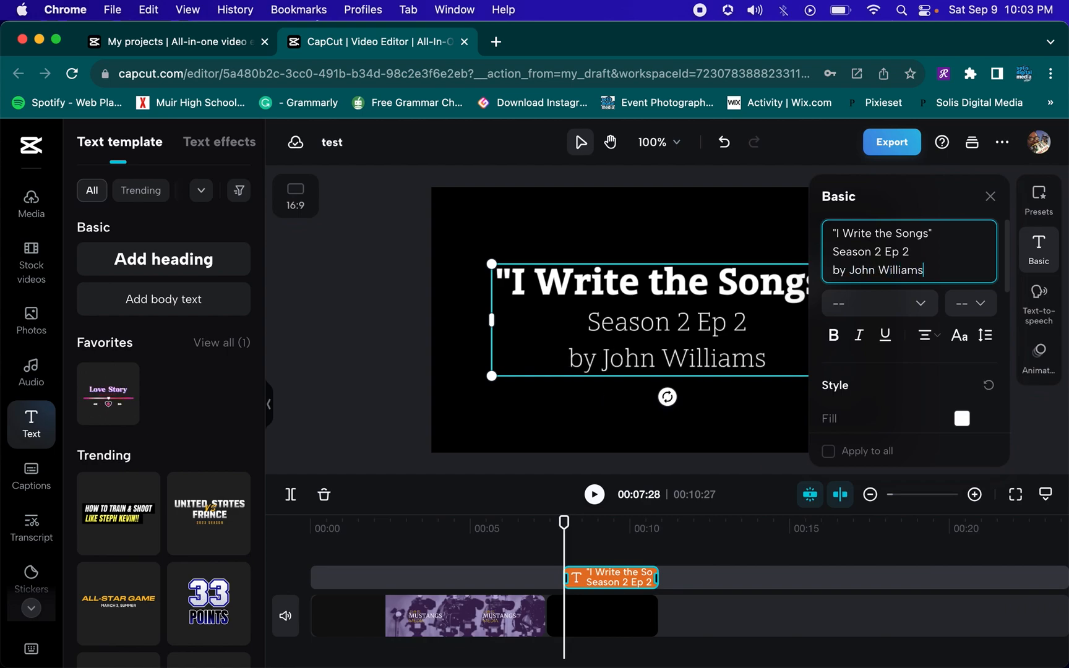
# Play back the timeline from before the title card to preview it
pyautogui.click(775, 423)
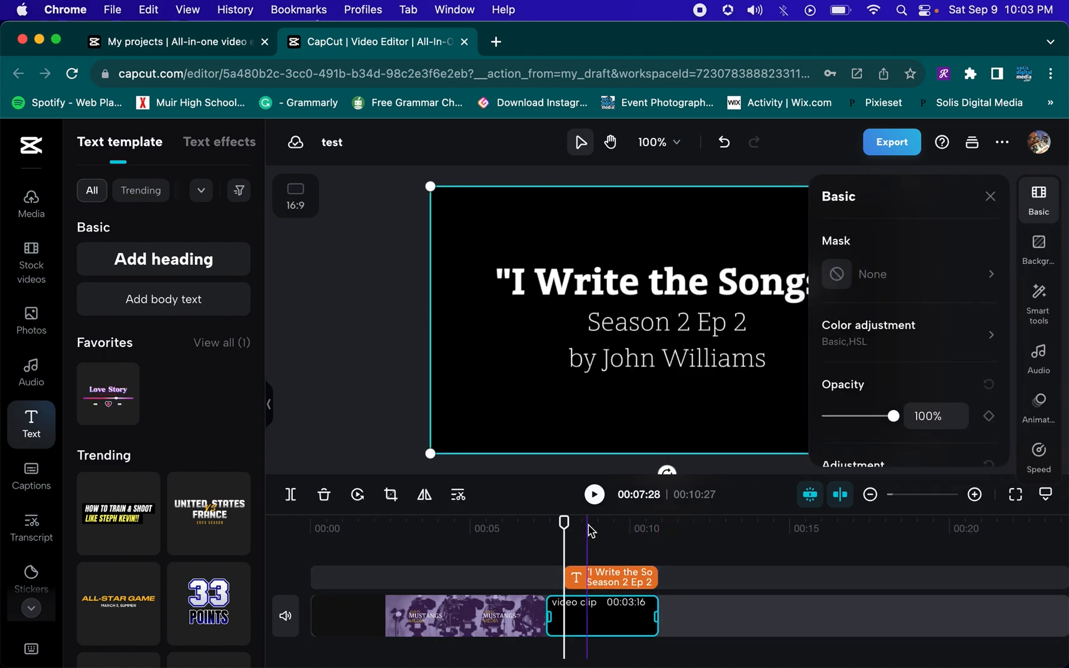
pyautogui.click(526, 530)
pyautogui.click(473, 530)
pyautogui.click(511, 531)
pyautogui.press('space')
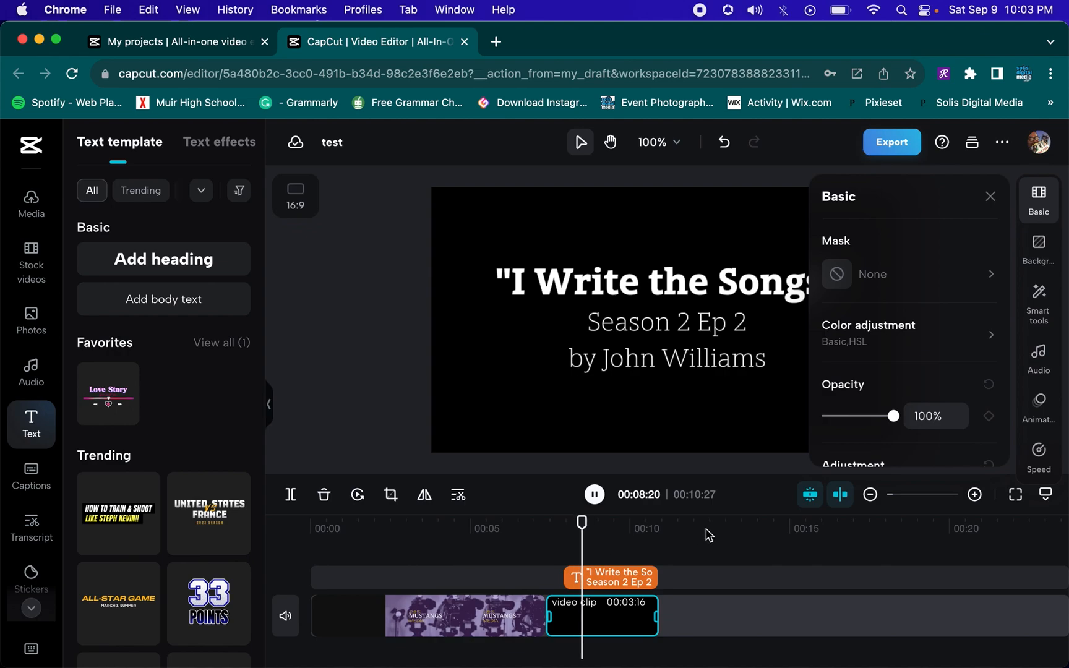
pyautogui.click(991, 197)
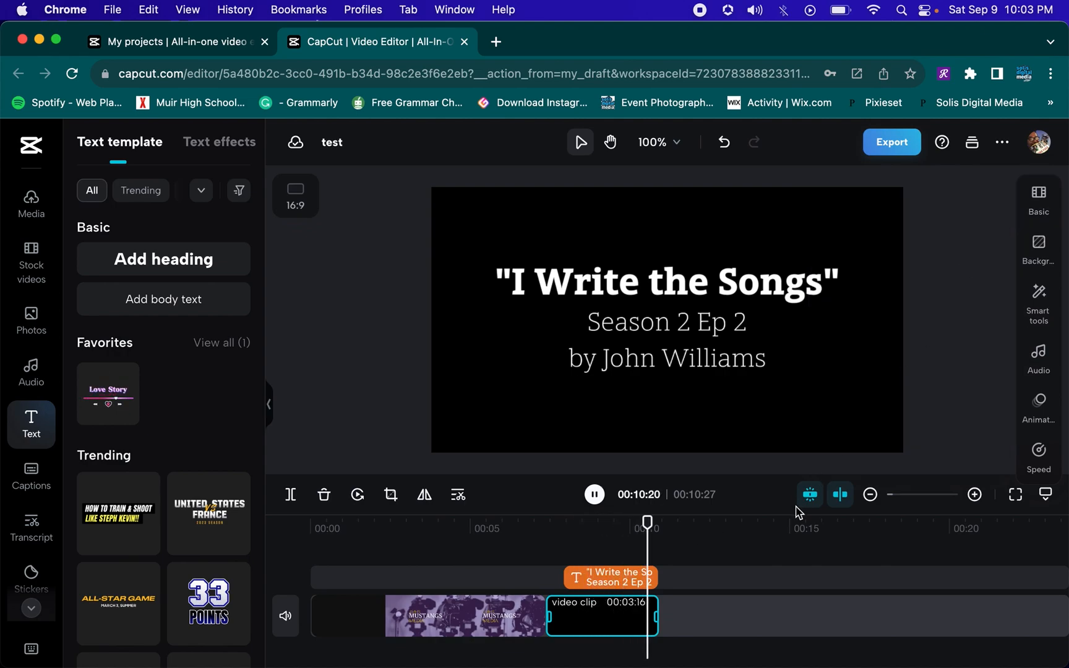
# Lengthen the black title clip to about 00:04:22 and replay the timeline
pyautogui.click(690, 560)
pyautogui.click(669, 556)
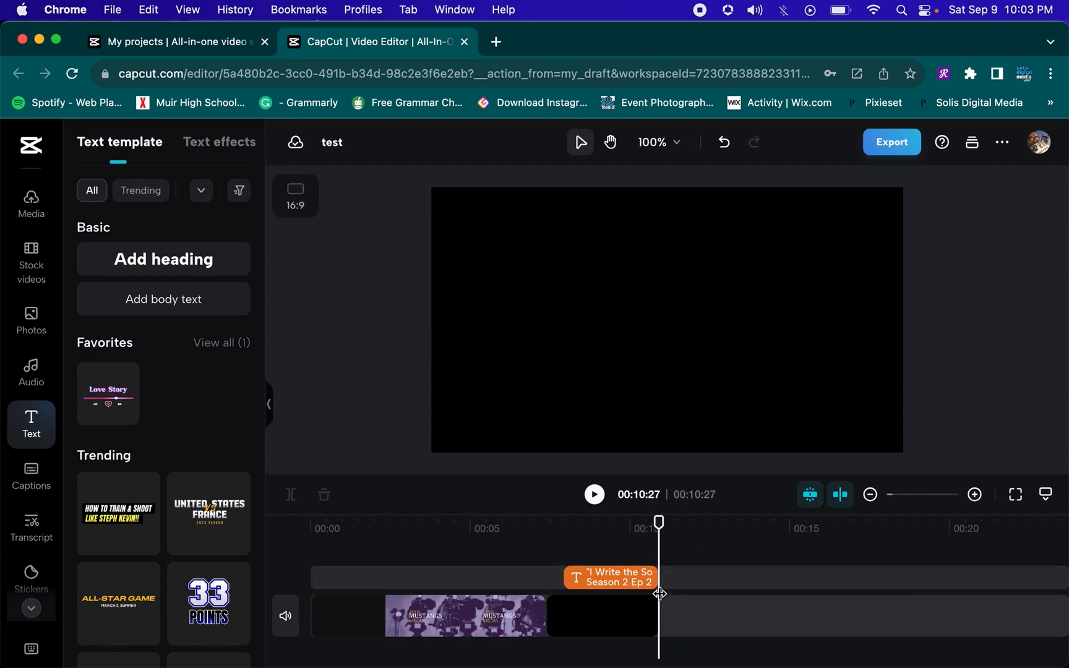
pyautogui.click(656, 613)
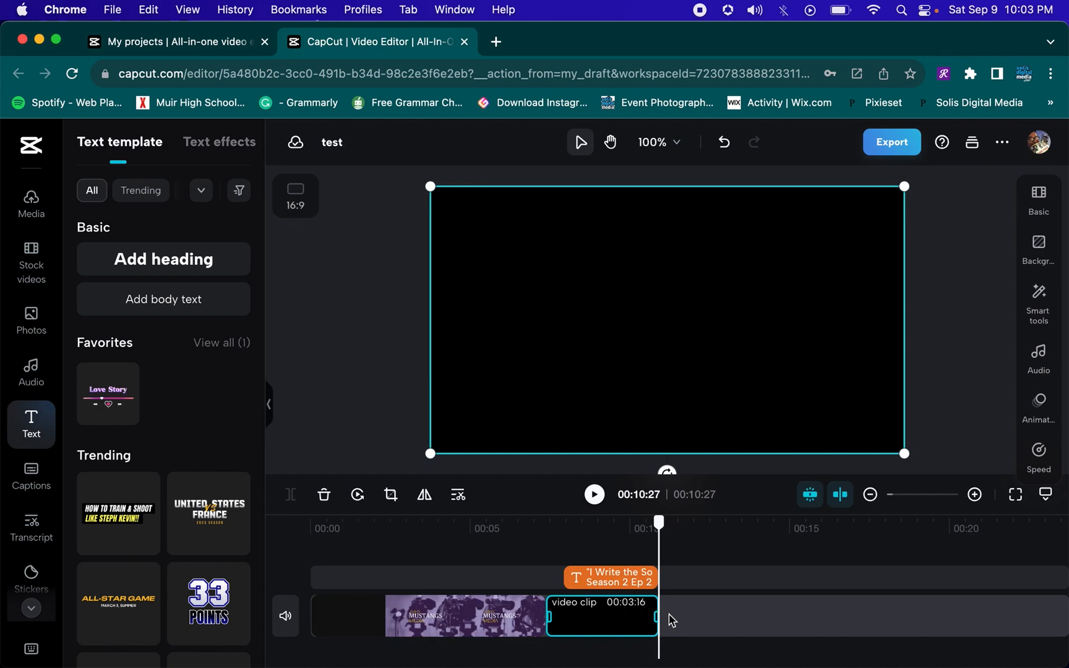
pyautogui.moveTo(657, 613); pyautogui.dragTo(696, 615)
pyautogui.click(560, 530)
pyautogui.press('space')
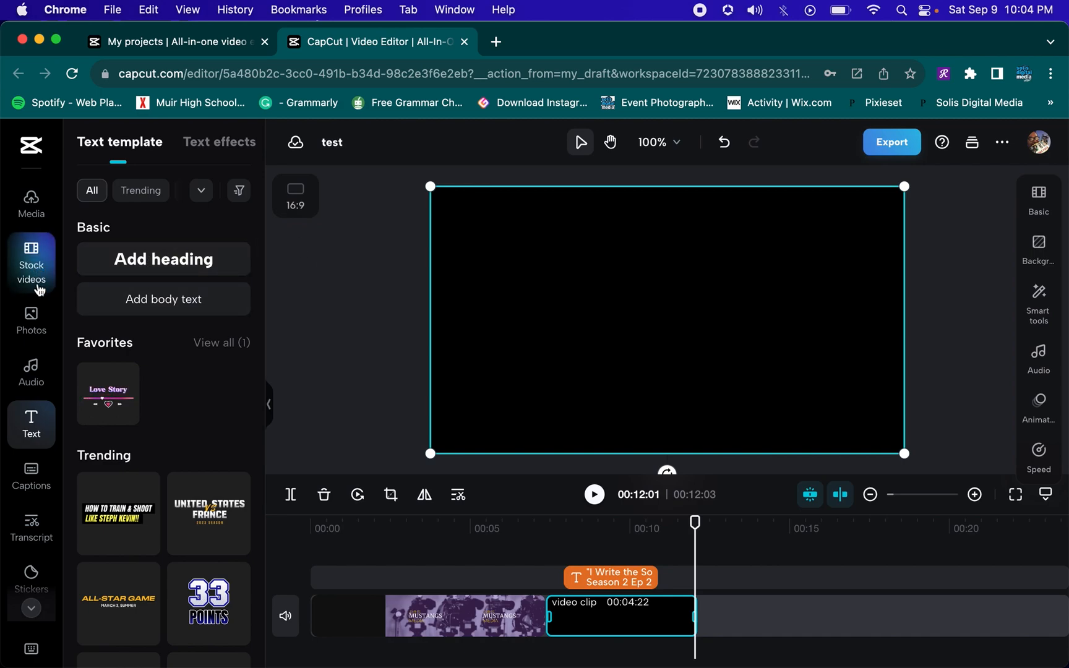
# Search the stock photos for "music", browse the results, and narrow the search to "music concert"
pyautogui.click(31, 319)
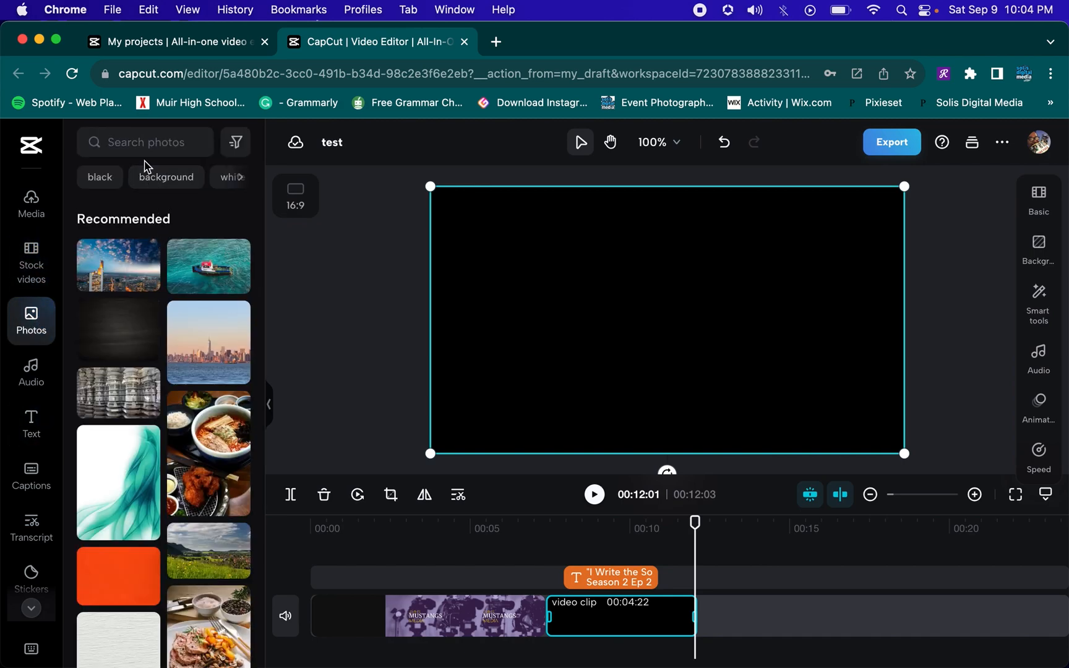
pyautogui.click(144, 146)
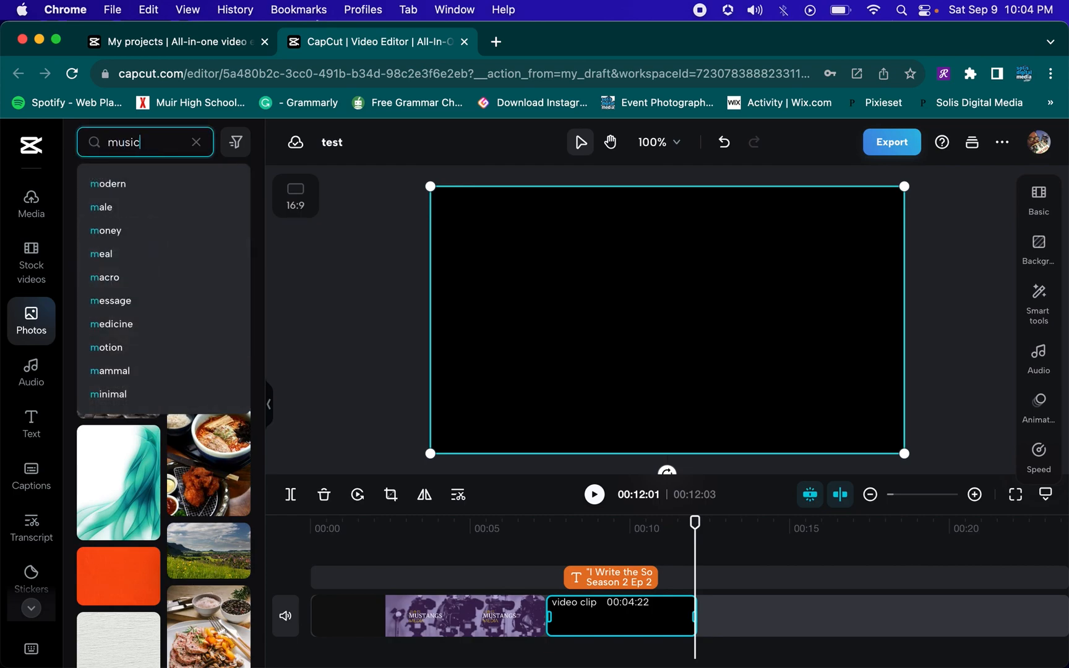
pyautogui.press('Return')
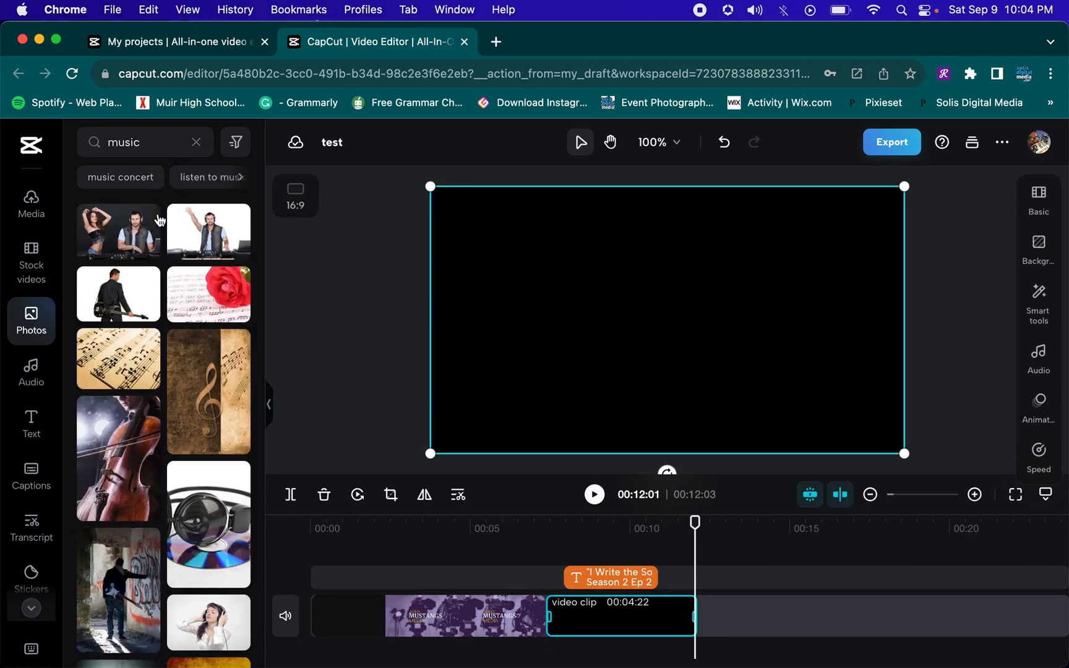
pyautogui.scroll(-6, 179, 402)
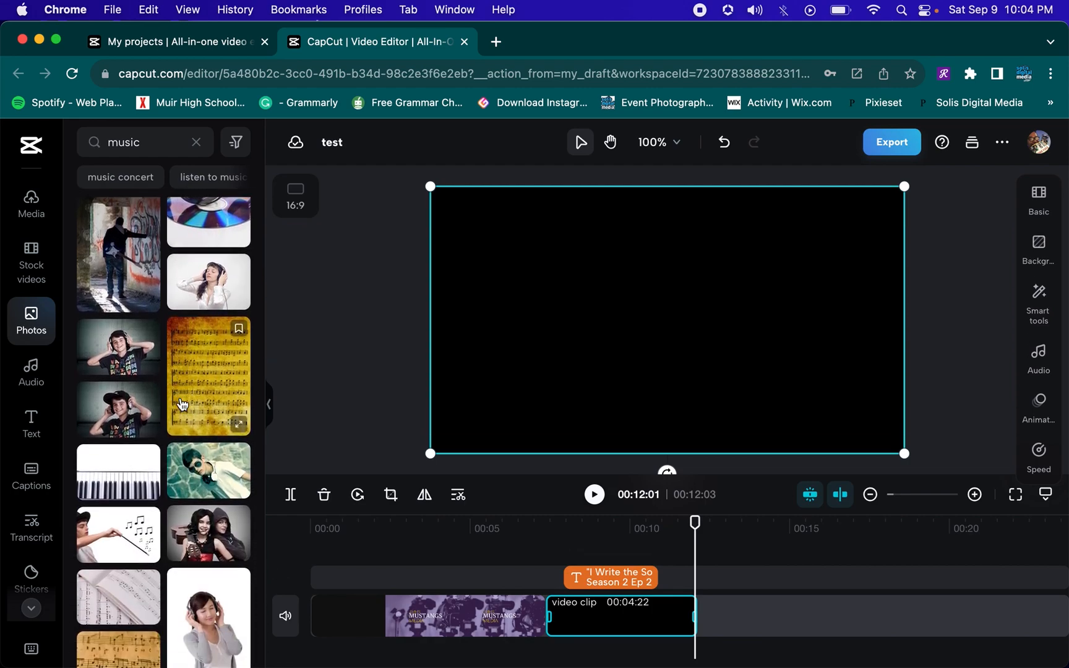
pyautogui.scroll(-5, 185, 427)
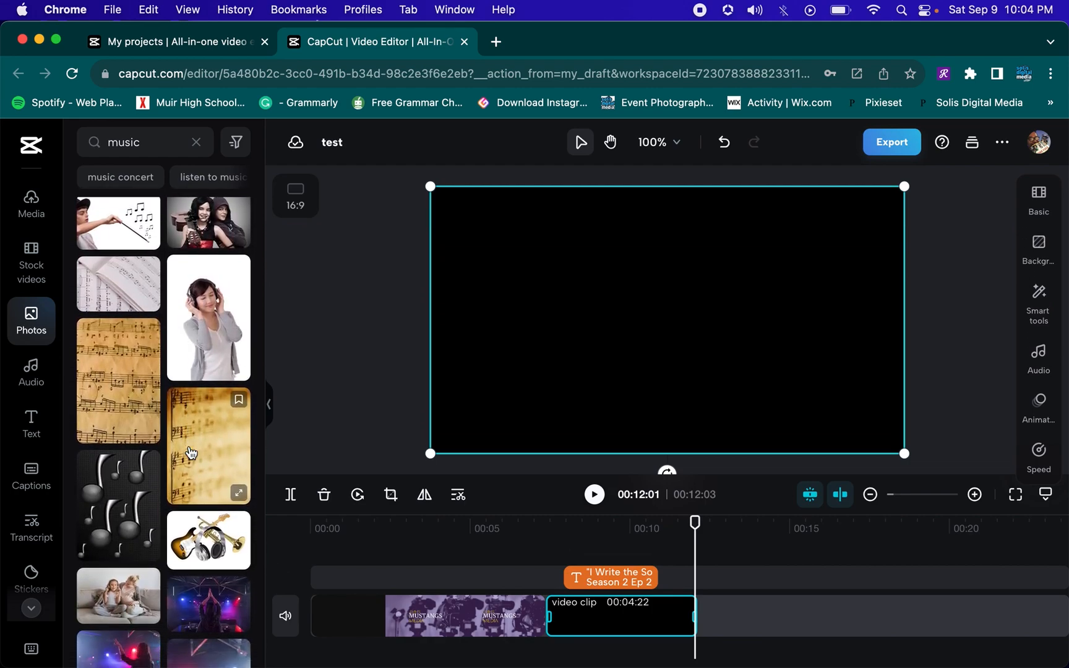
pyautogui.scroll(-4, 190, 454)
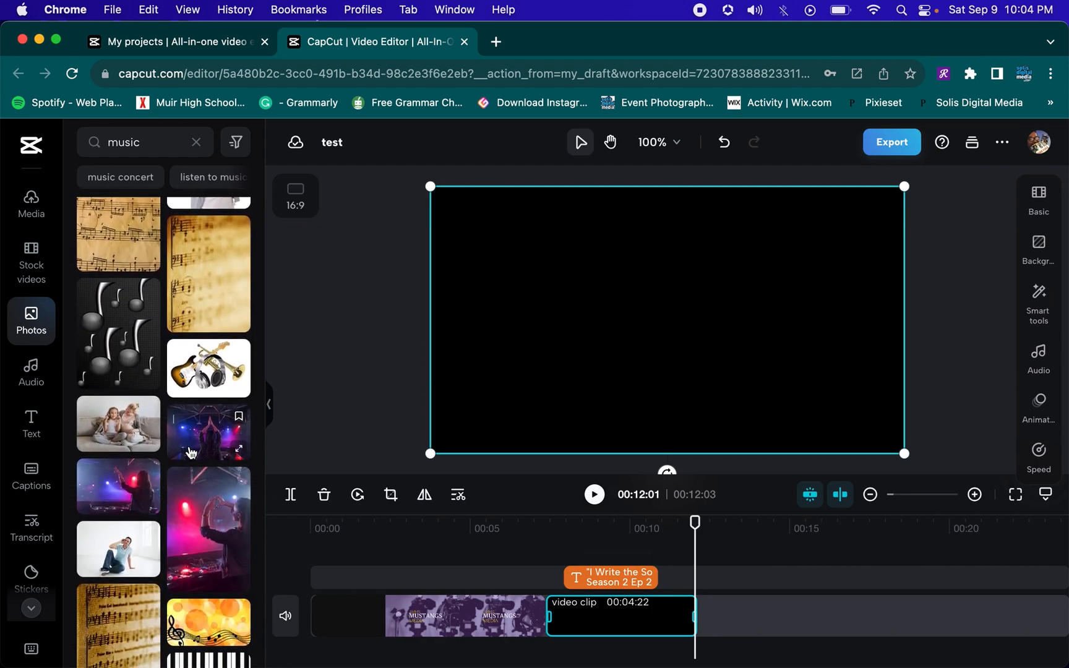
pyautogui.scroll(-5, 191, 454)
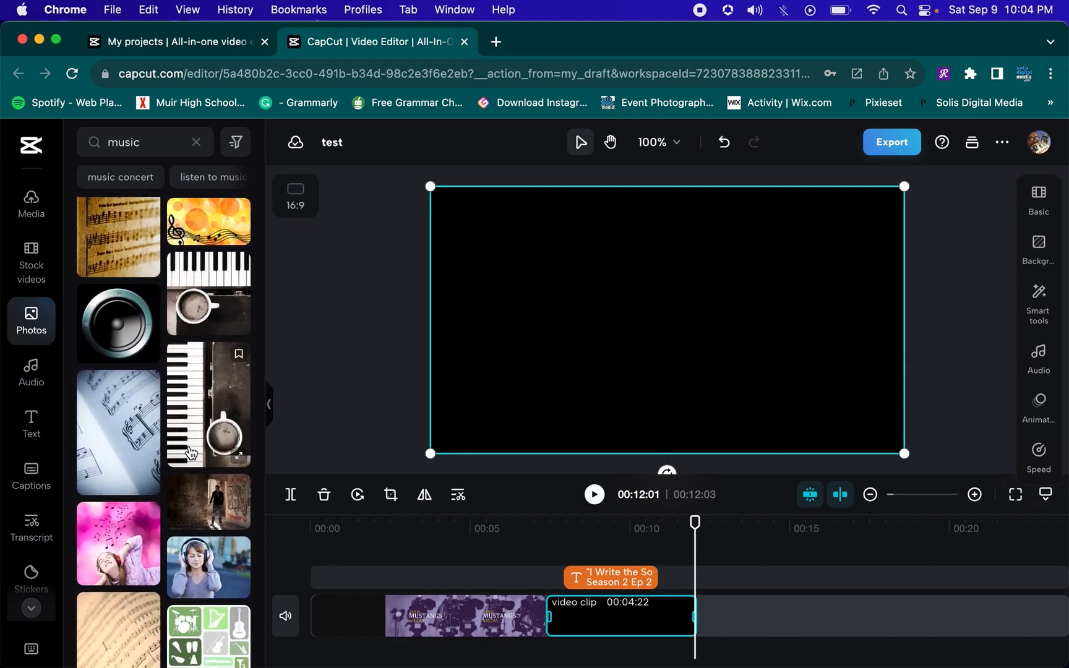
pyautogui.click(142, 137)
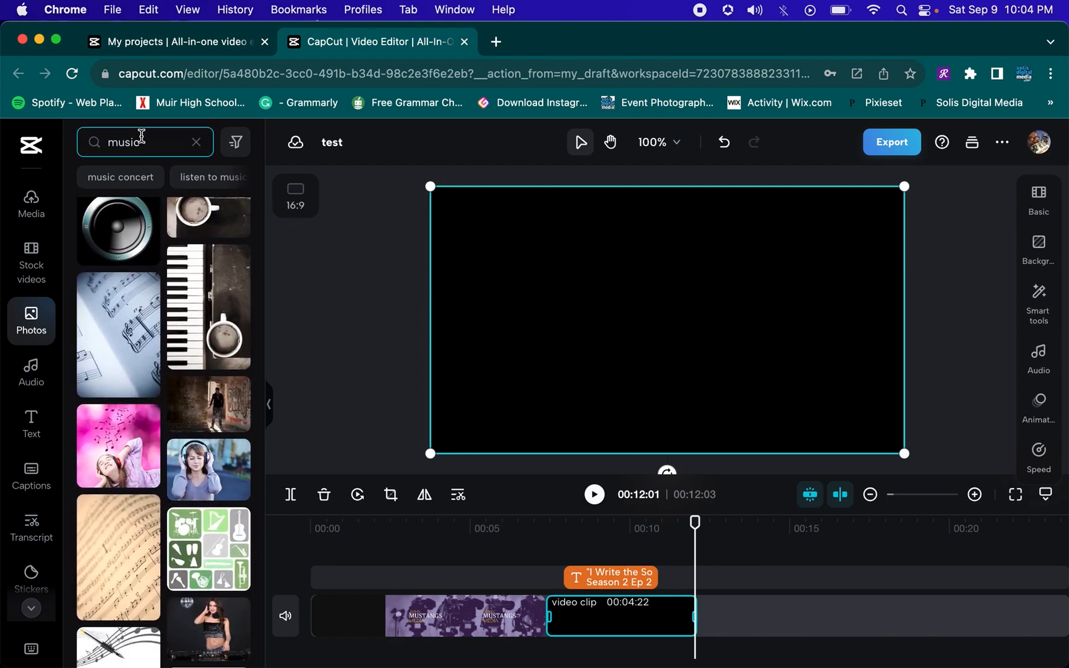
pyautogui.click(136, 180)
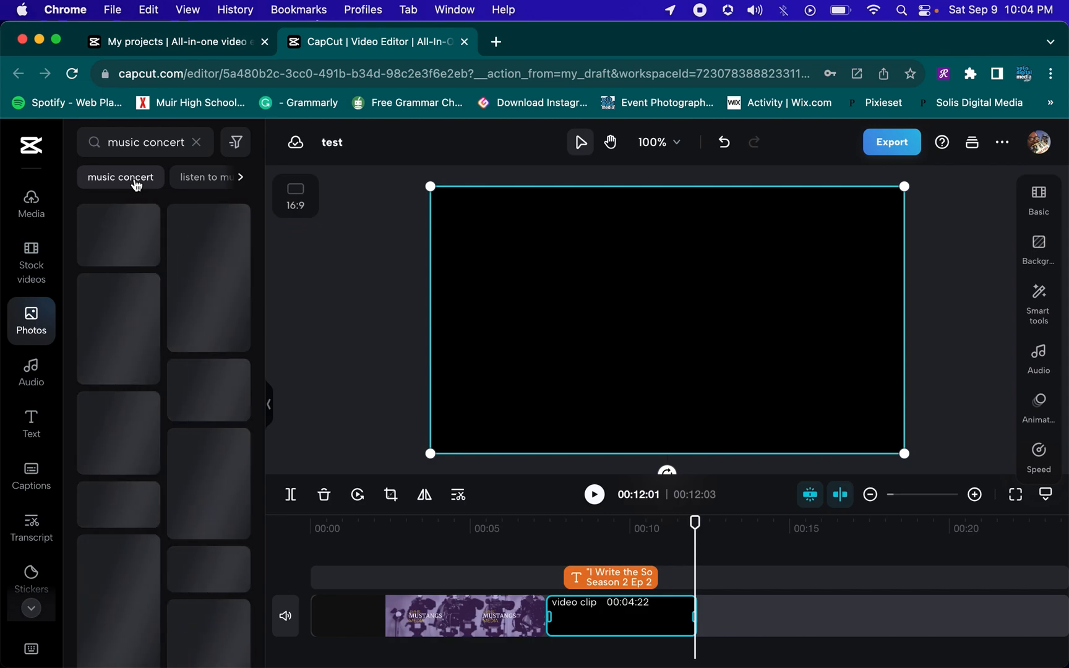
# Filter the photos to landscape aspect ratio and add a dark concert crowd photo after the title clip
pyautogui.click(240, 143)
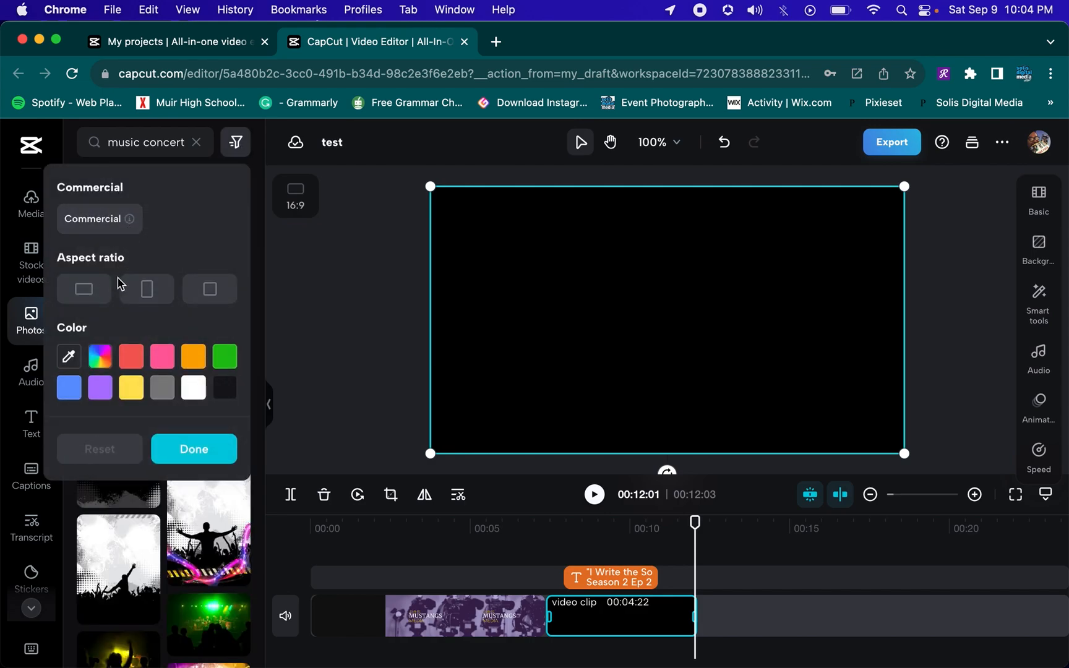
pyautogui.click(99, 297)
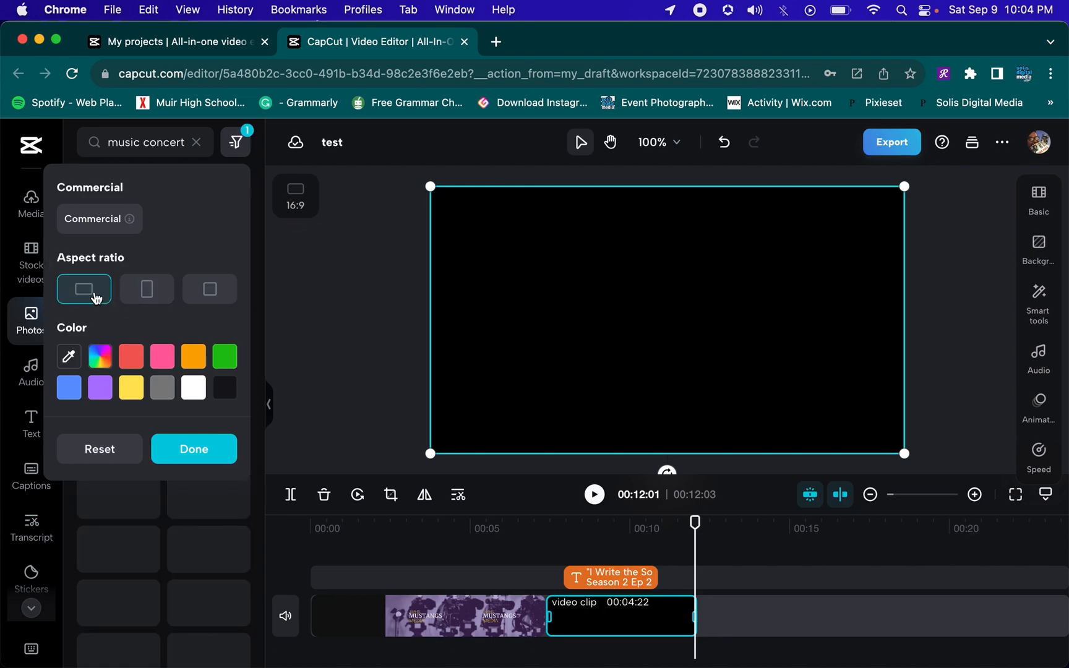
pyautogui.click(300, 275)
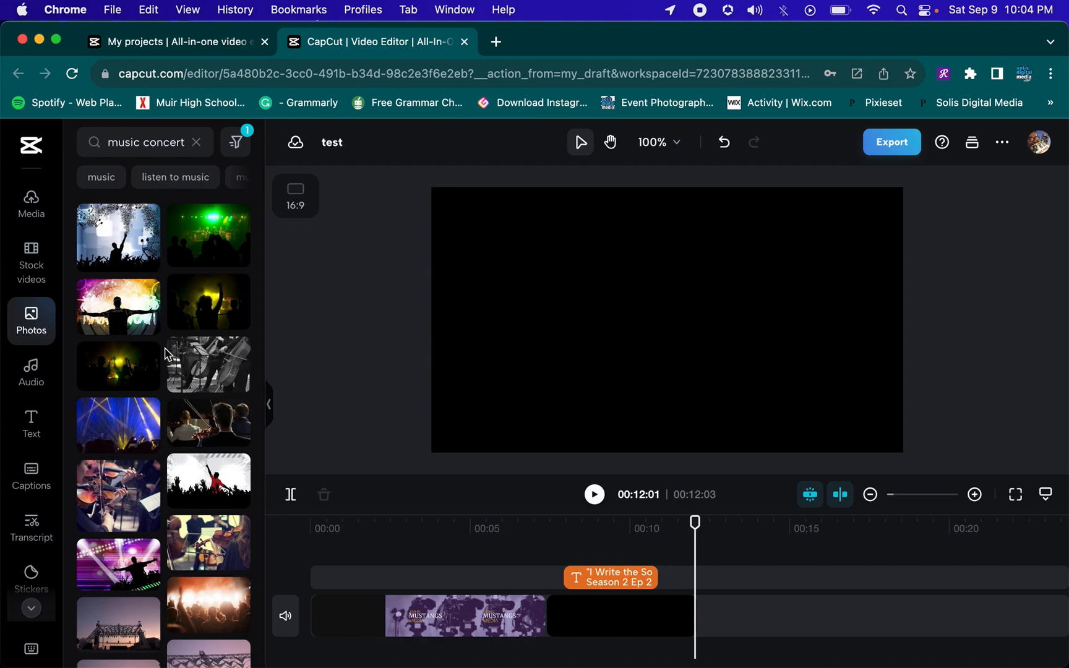
pyautogui.scroll(-1, 166, 354)
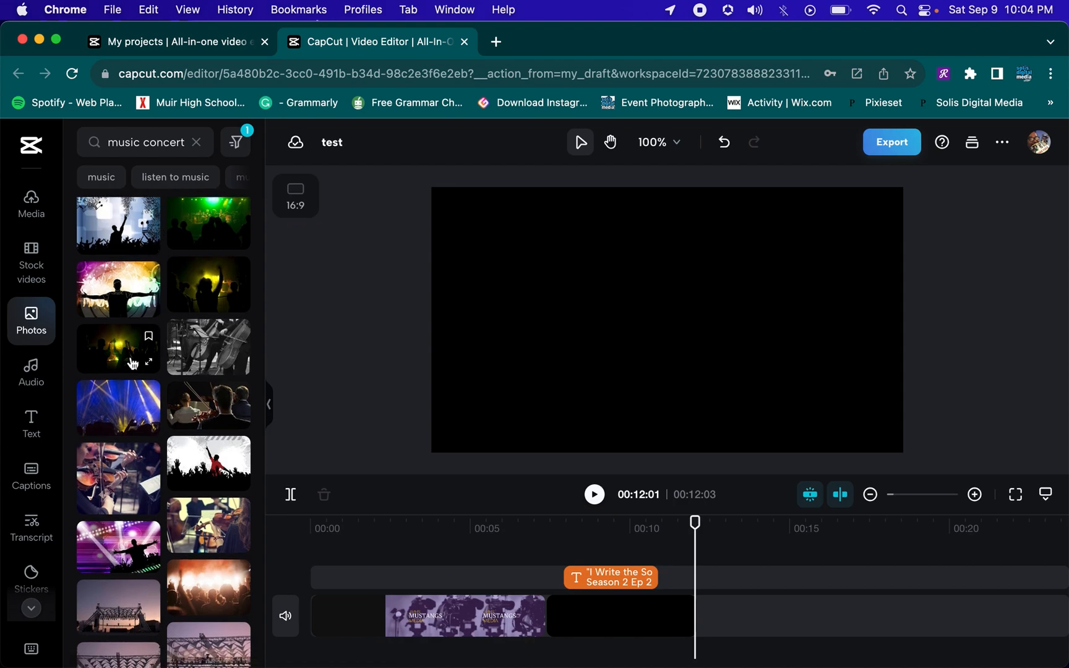
pyautogui.click(132, 362)
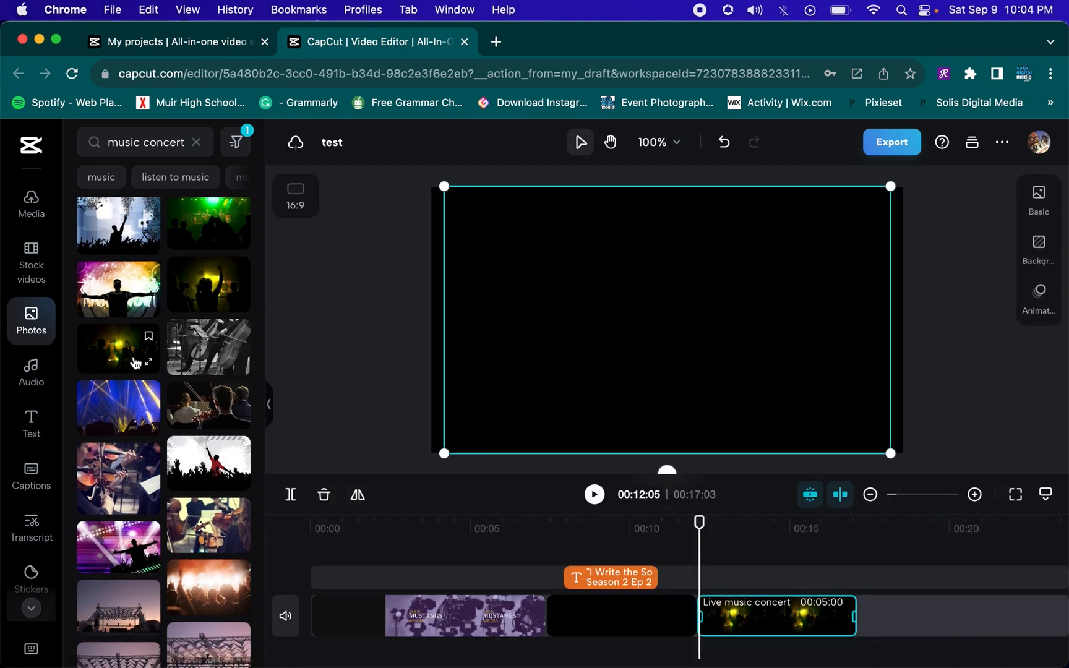
# Copy the title text clip and paste it over the concert photo
pyautogui.click(680, 549)
pyautogui.click(595, 550)
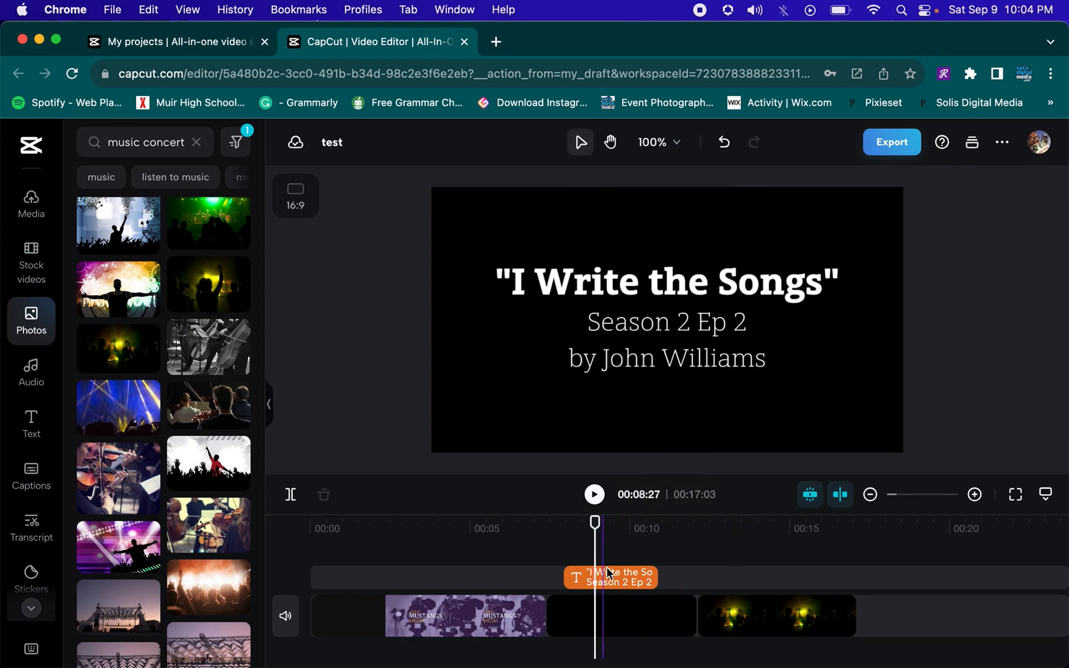
pyautogui.click(612, 578)
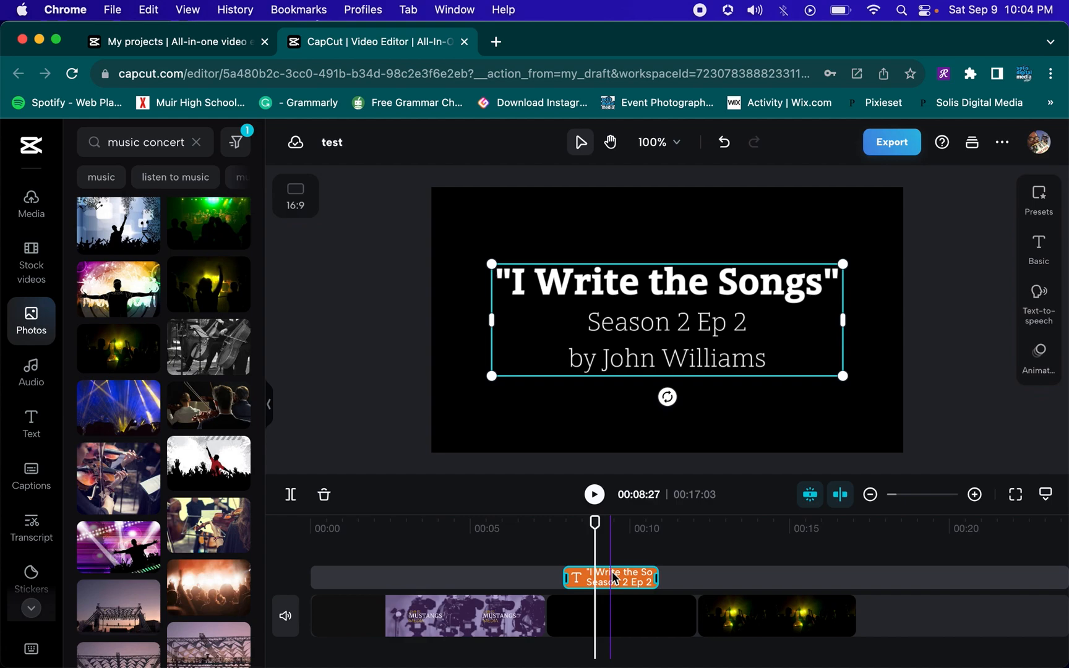
pyautogui.hotkey('ctrl', 'c')
pyautogui.click(717, 549)
pyautogui.hotkey('ctrl', 'v')
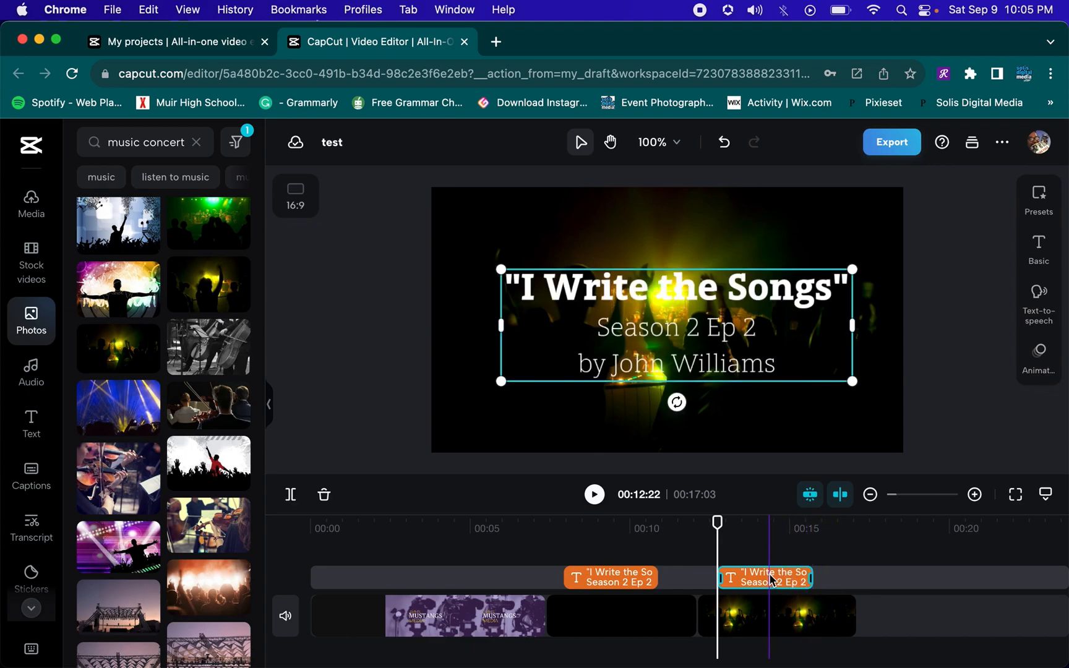
# Change the pasted title's first line to "Cruel Summer" inside the quotes
pyautogui.doubleClick(770, 579)
pyautogui.click(848, 271)
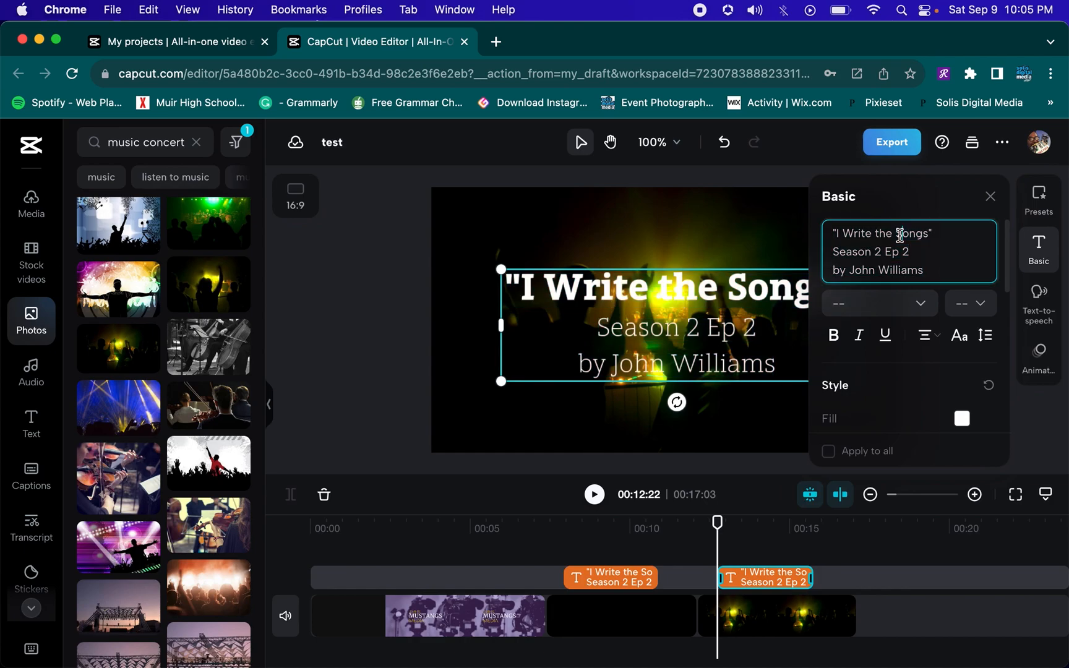
pyautogui.moveTo(928, 234); pyautogui.dragTo(854, 239)
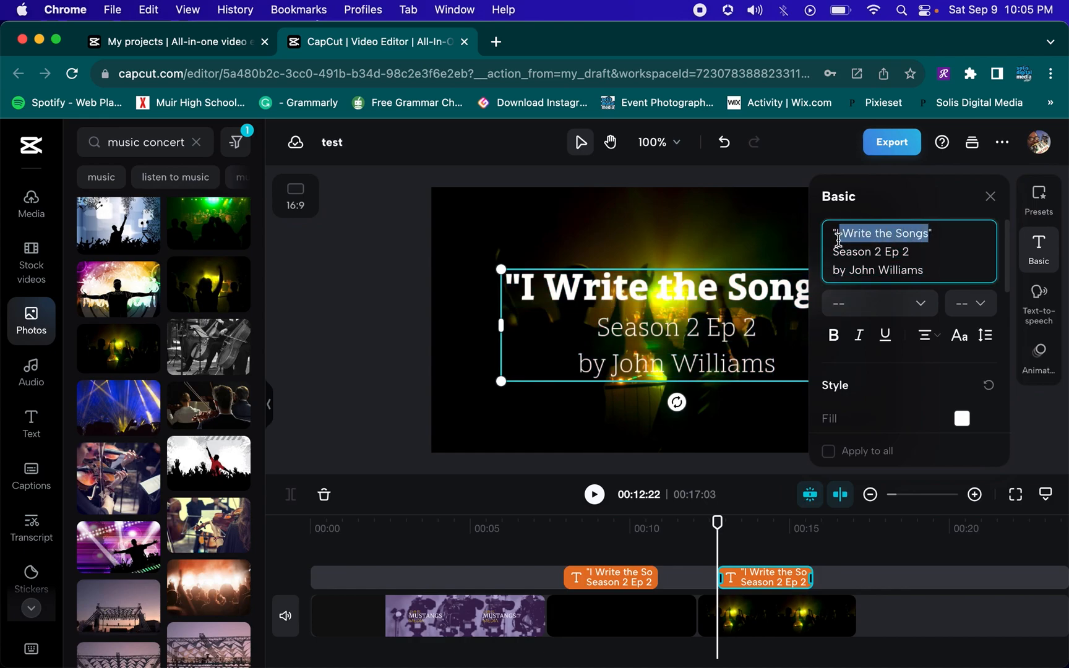
pyautogui.write('Cruel Summer')
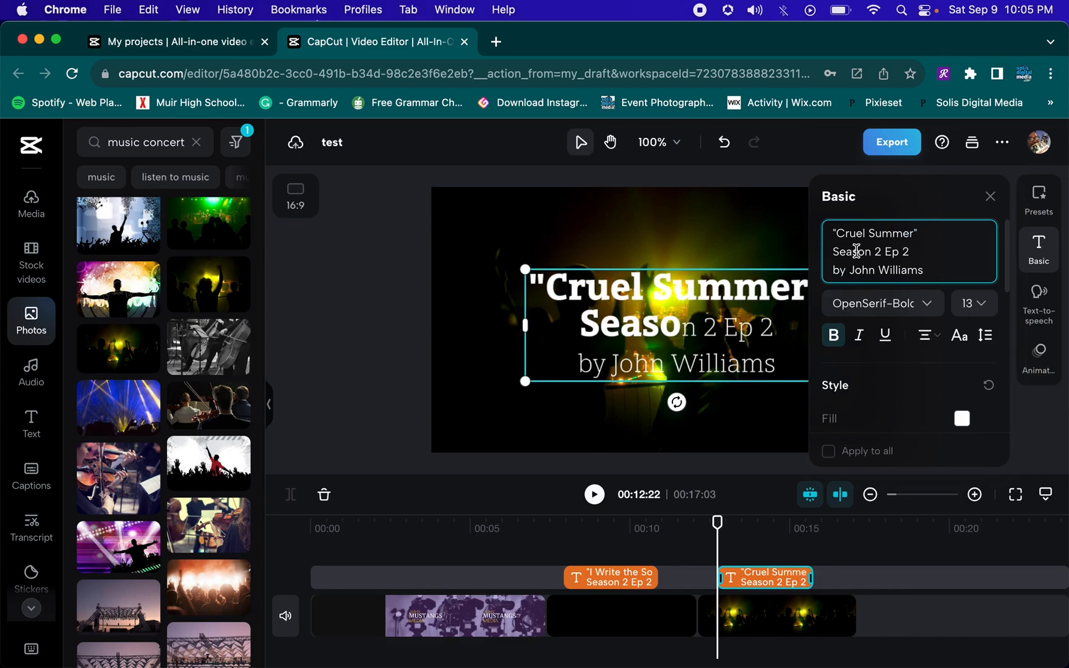
# Replace the pasted title's second line with "Bananarama"
pyautogui.moveTo(923, 250); pyautogui.dragTo(829, 252)
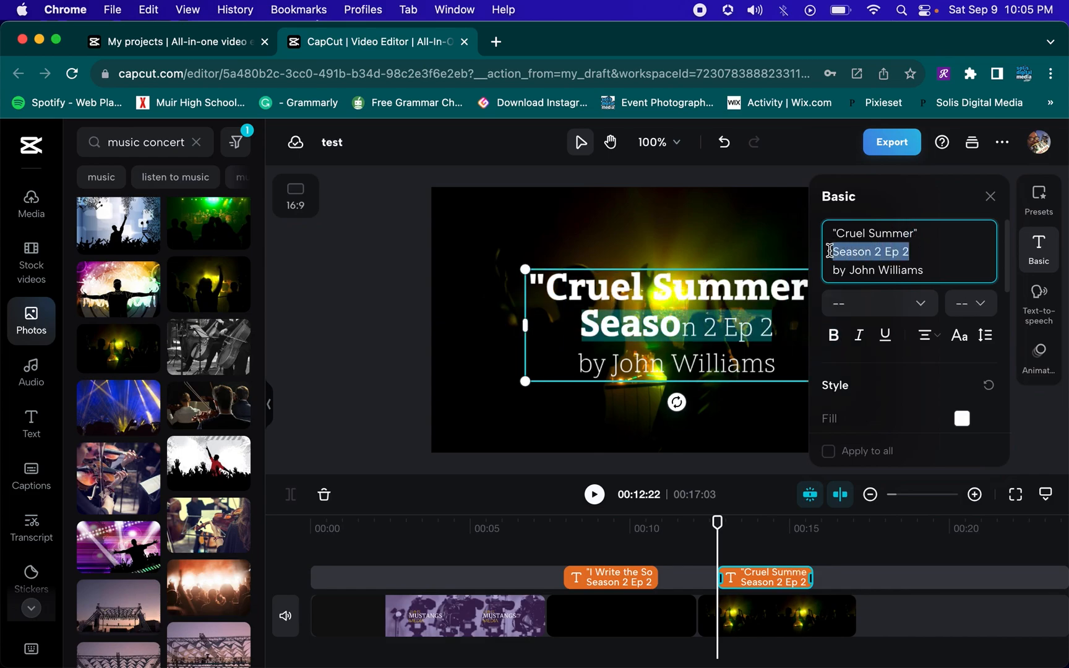
pyautogui.write('Bana')
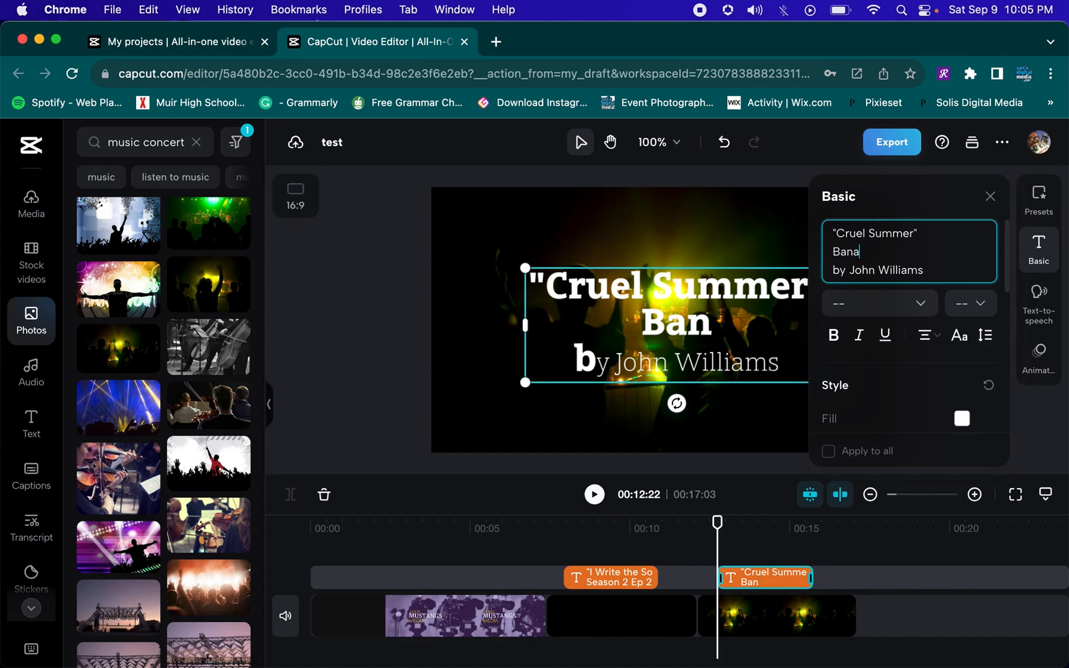
pyautogui.write('narama')
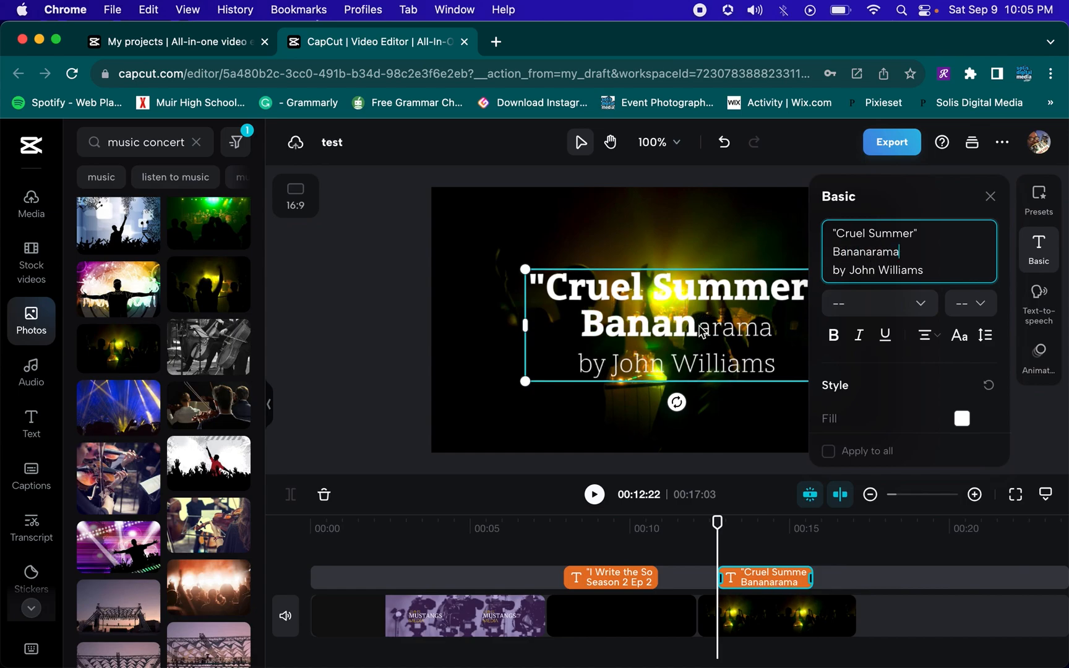
# Set the "Bananarama" line to the OpenSerif-Light font at size 9
pyautogui.moveTo(910, 256); pyautogui.dragTo(832, 253)
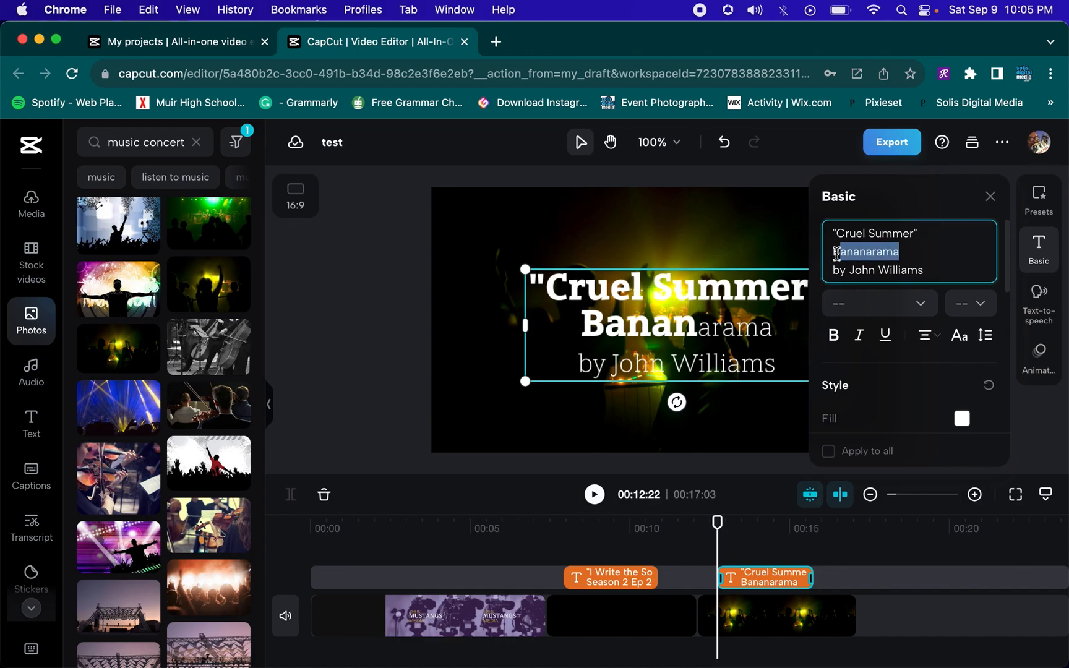
pyautogui.click(925, 306)
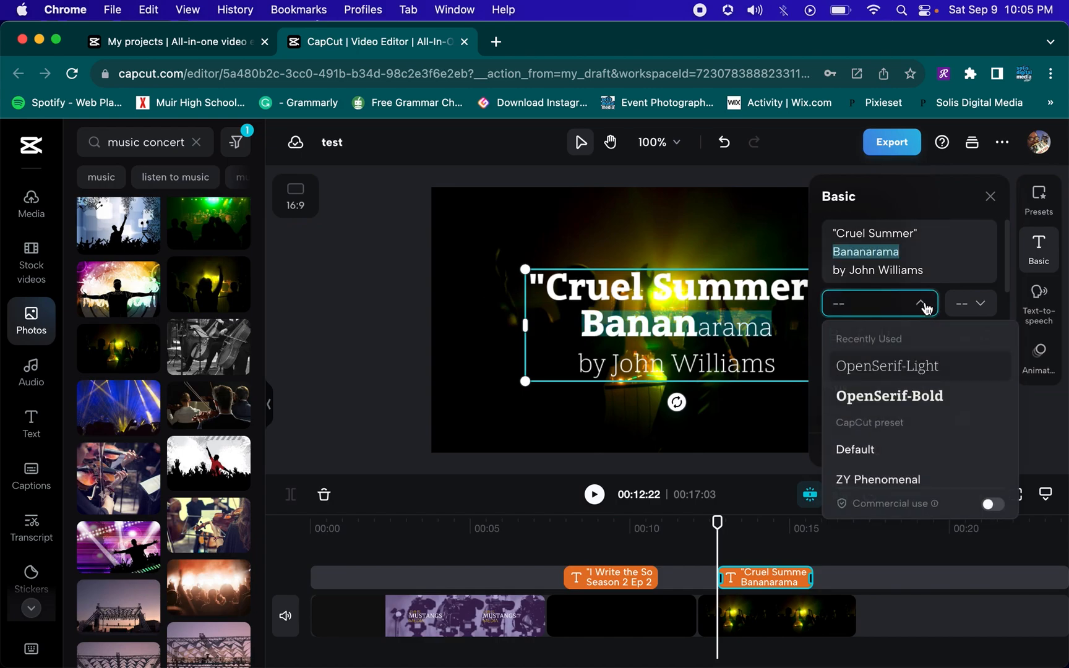
pyautogui.click(923, 372)
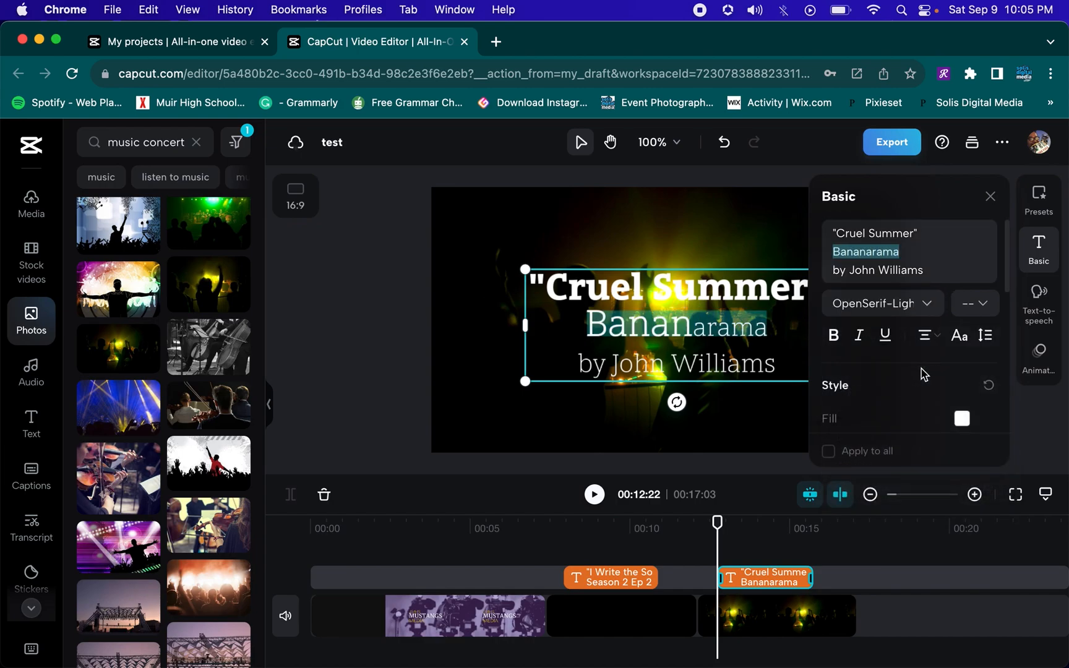
pyautogui.click(969, 304)
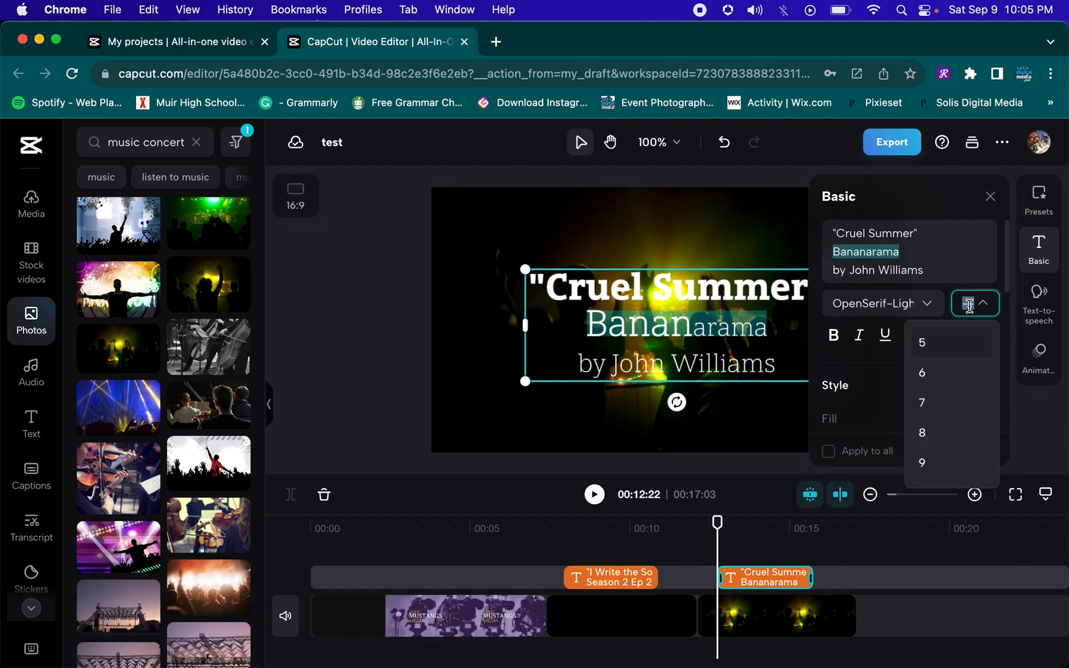
pyautogui.click(941, 461)
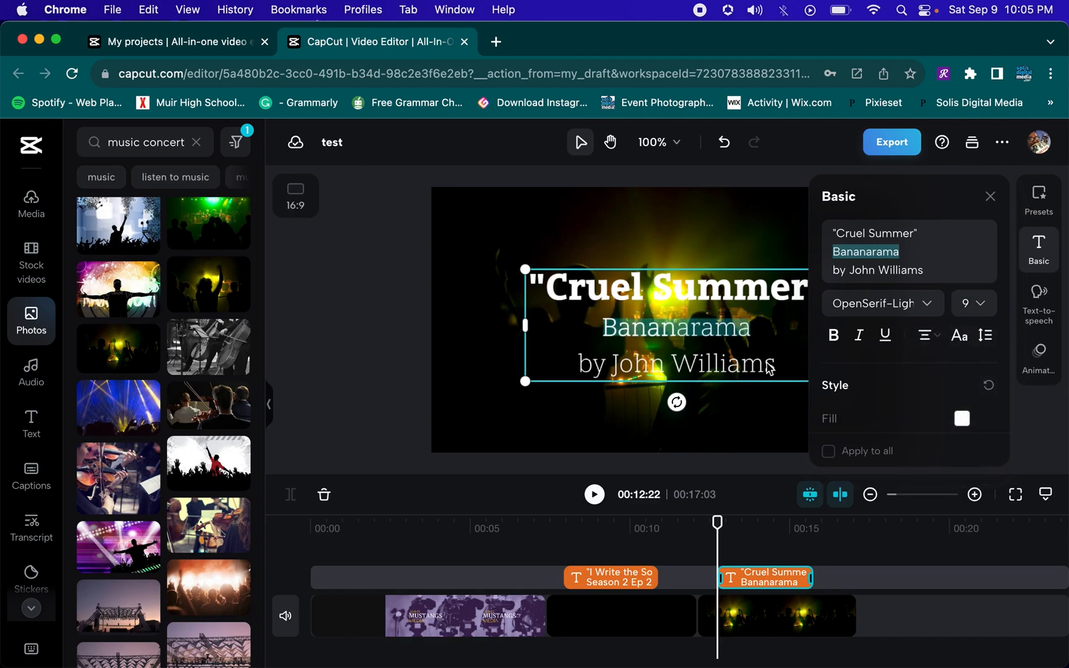
# Replace the title's third line with "1985 | Pop"
pyautogui.click(914, 270)
pyautogui.moveTo(927, 270); pyautogui.dragTo(830, 272)
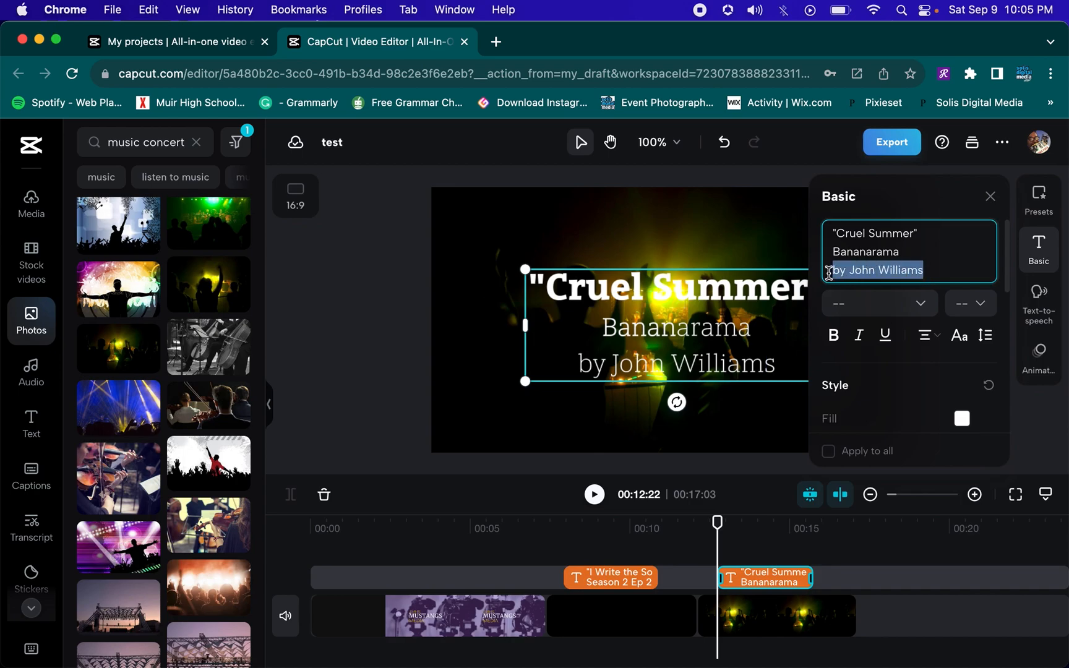
pyautogui.press('BackSpace')
pyautogui.write('1985 | Po')
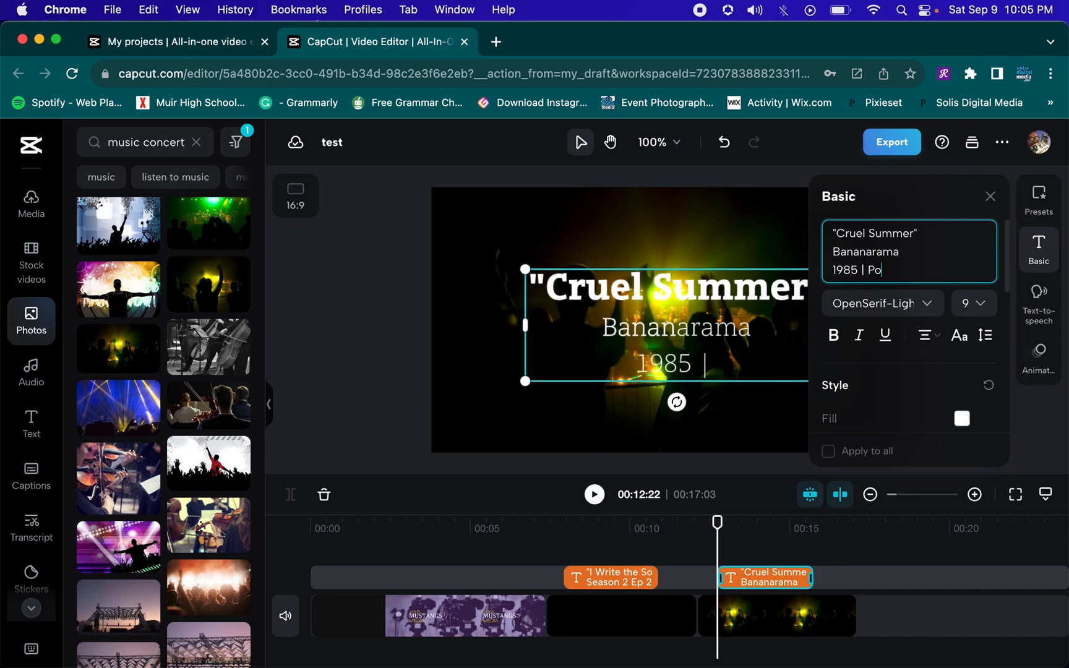
pyautogui.write('p')
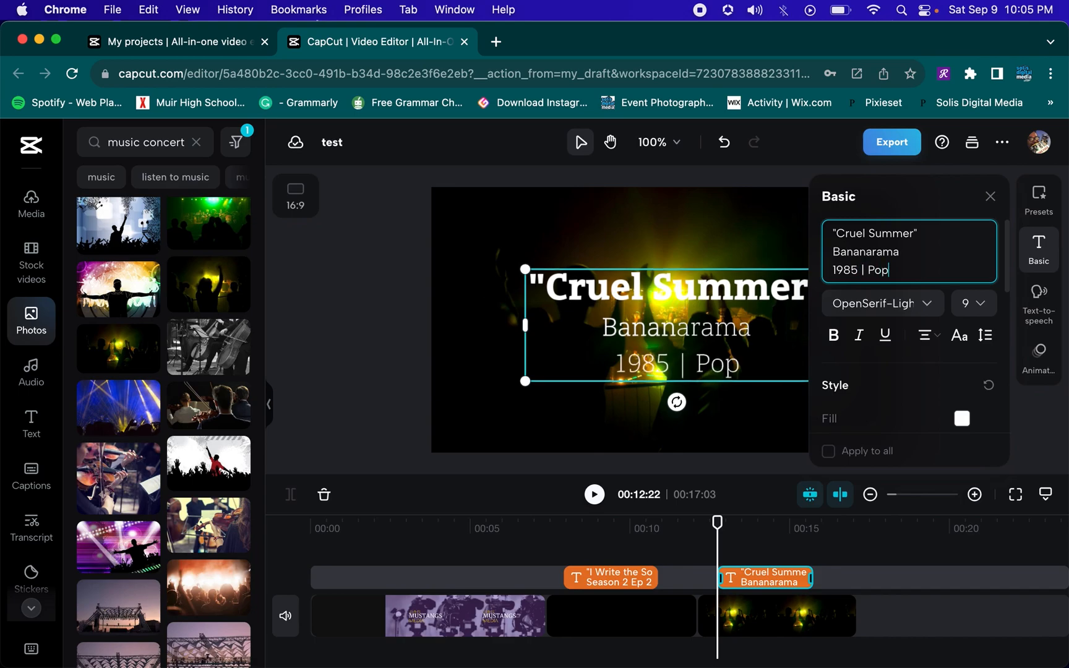
# Try several stroke colours on the pasted title text and settle on black
pyautogui.click(774, 532)
pyautogui.click(749, 625)
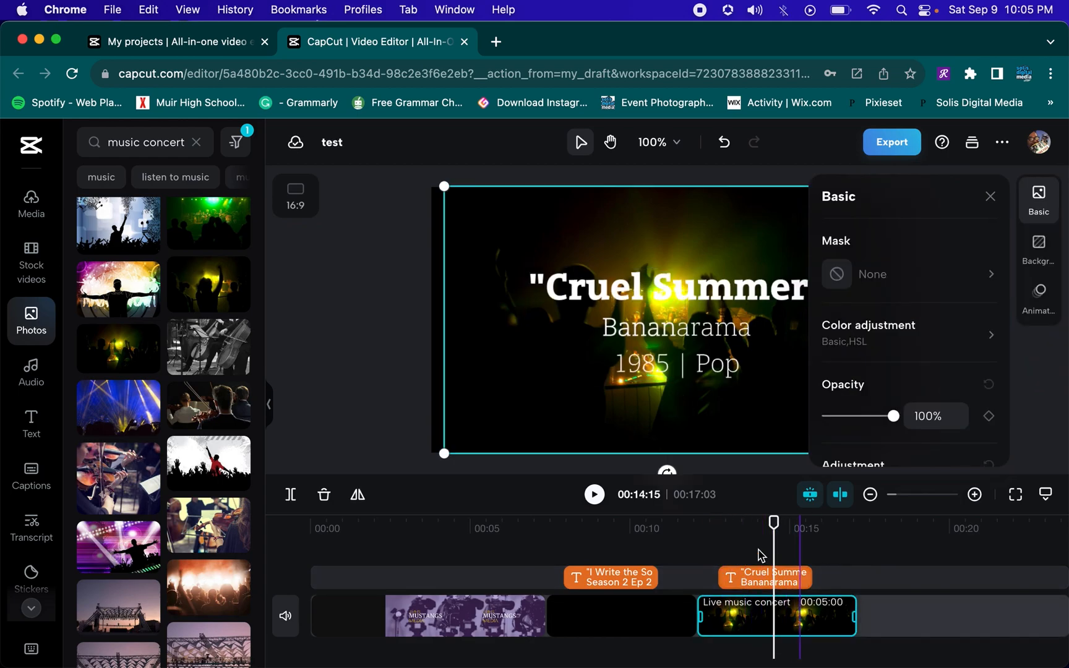
pyautogui.click(763, 292)
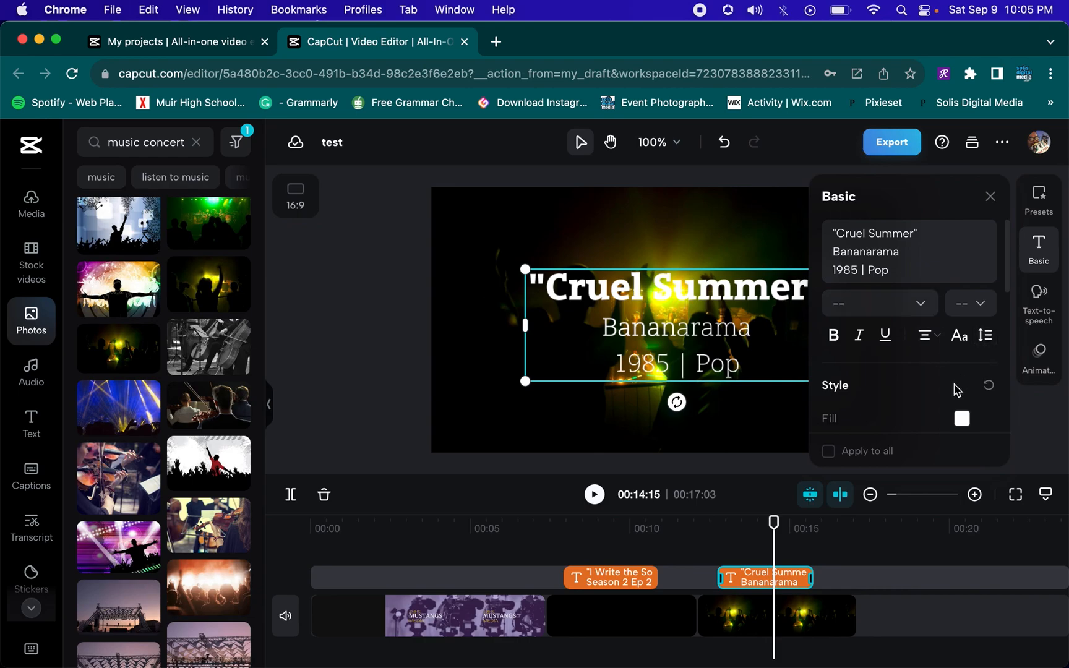
pyautogui.scroll(-3, 956, 390)
pyautogui.scroll(-1, 956, 390)
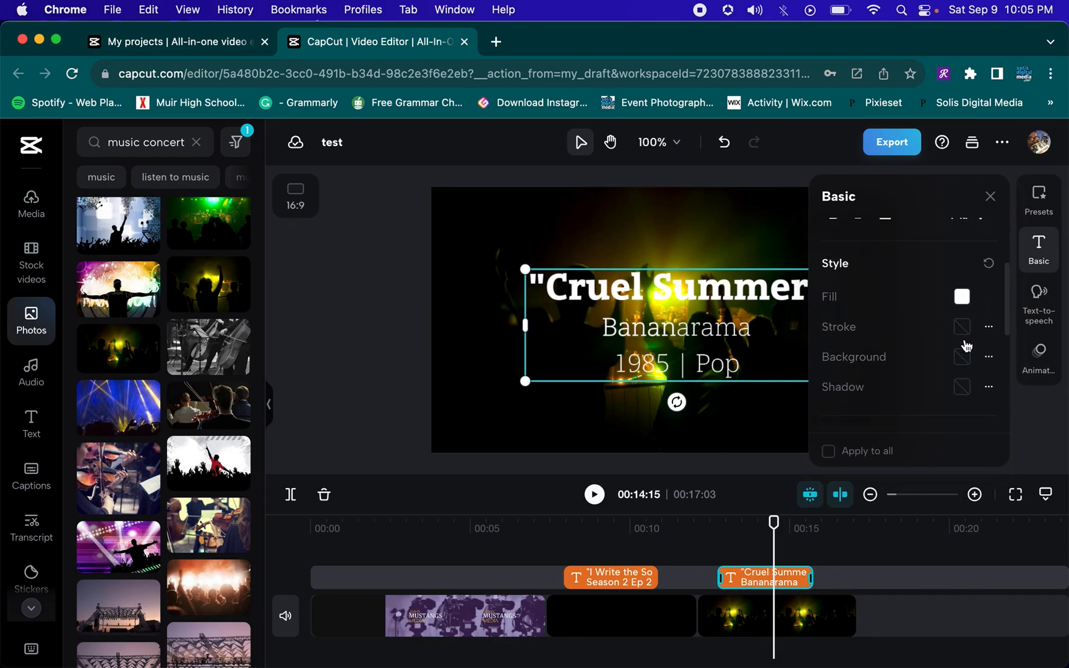
pyautogui.click(965, 332)
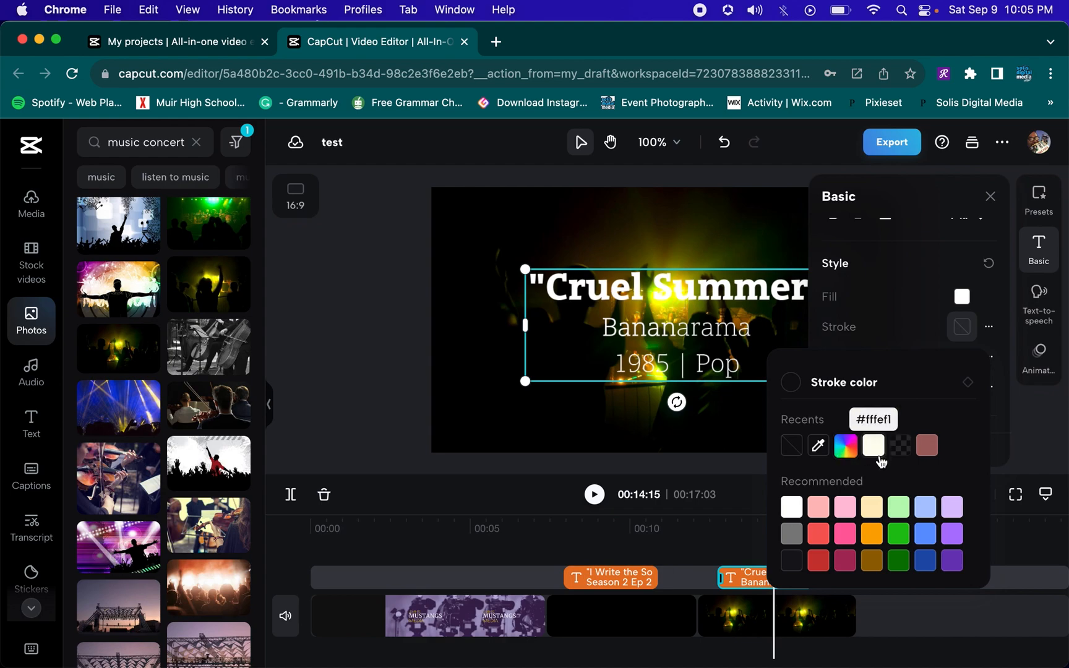
pyautogui.click(927, 541)
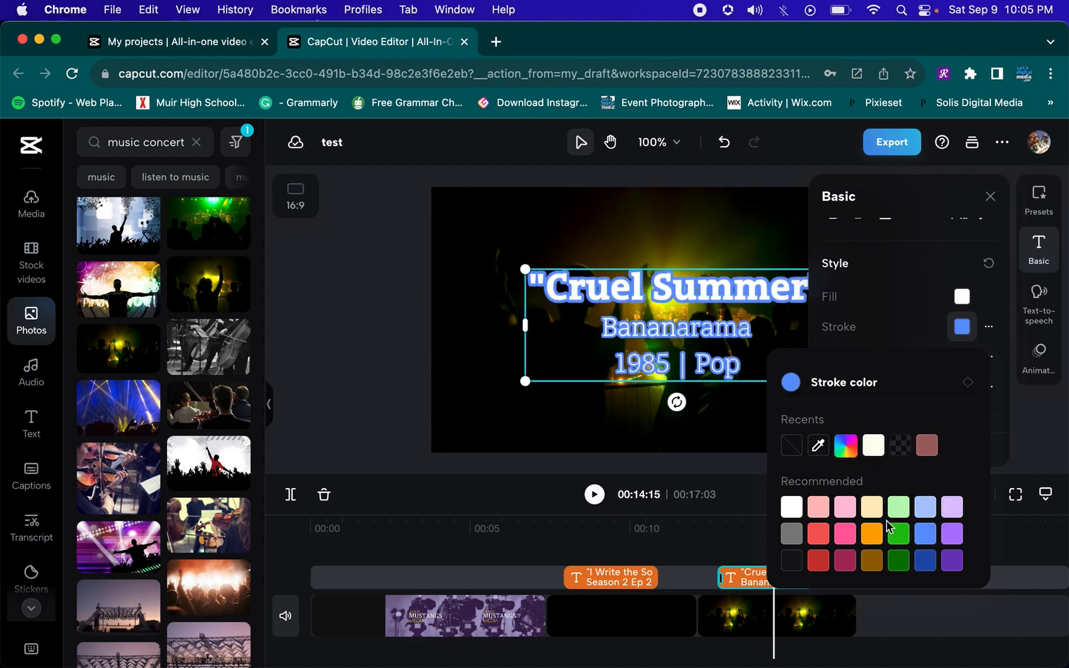
pyautogui.click(875, 540)
pyautogui.click(874, 562)
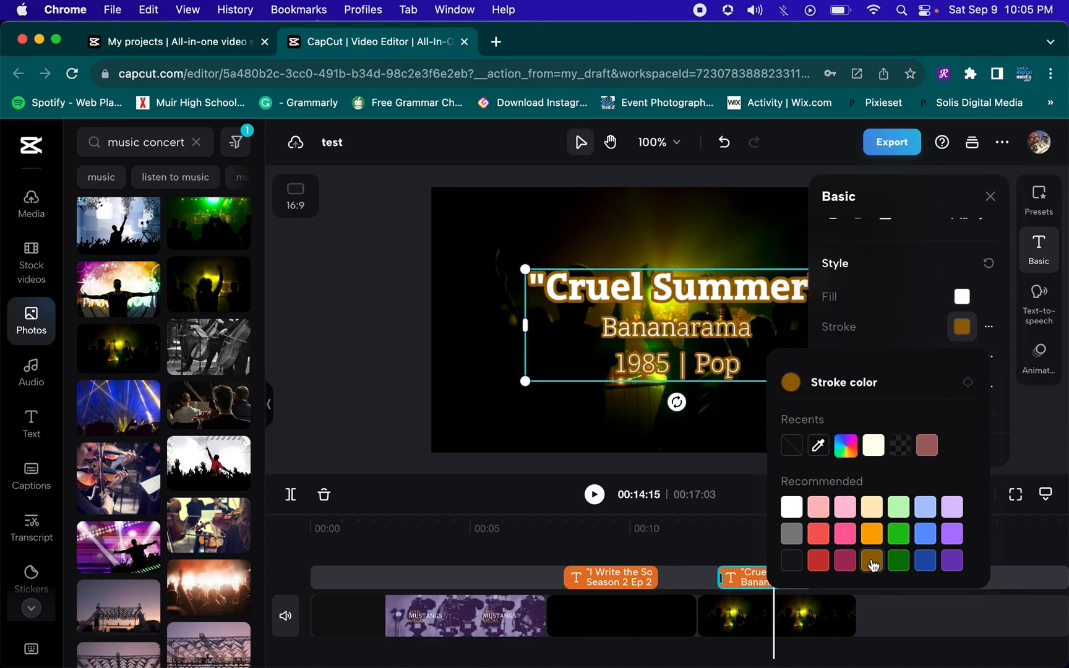
pyautogui.click(792, 561)
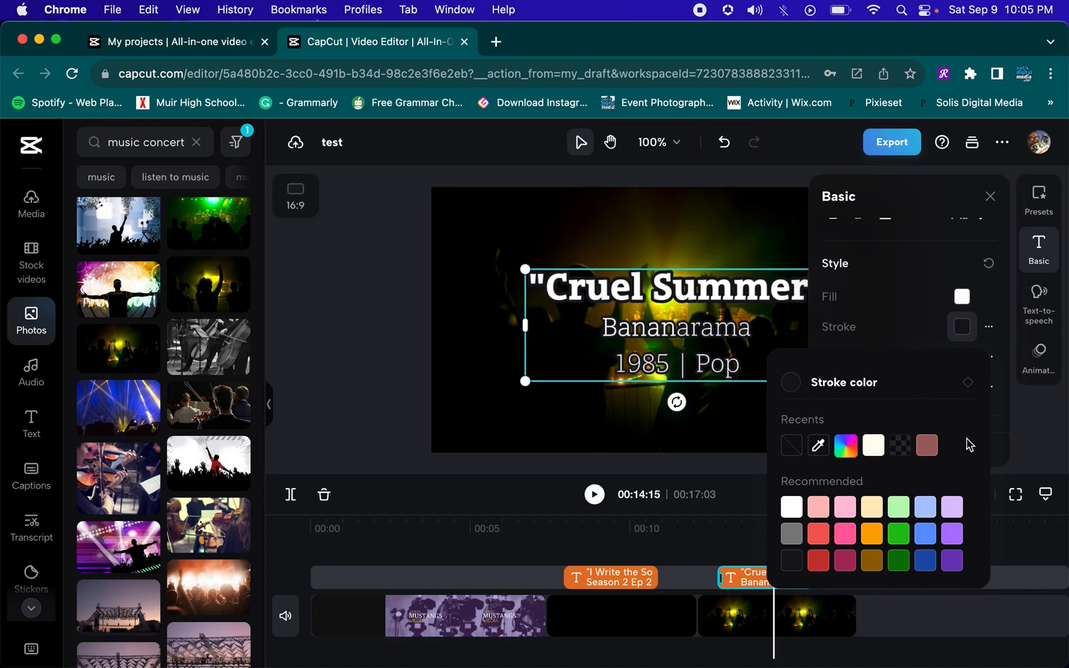
# Set the title text's stroke size to 26
pyautogui.click(915, 332)
pyautogui.click(989, 328)
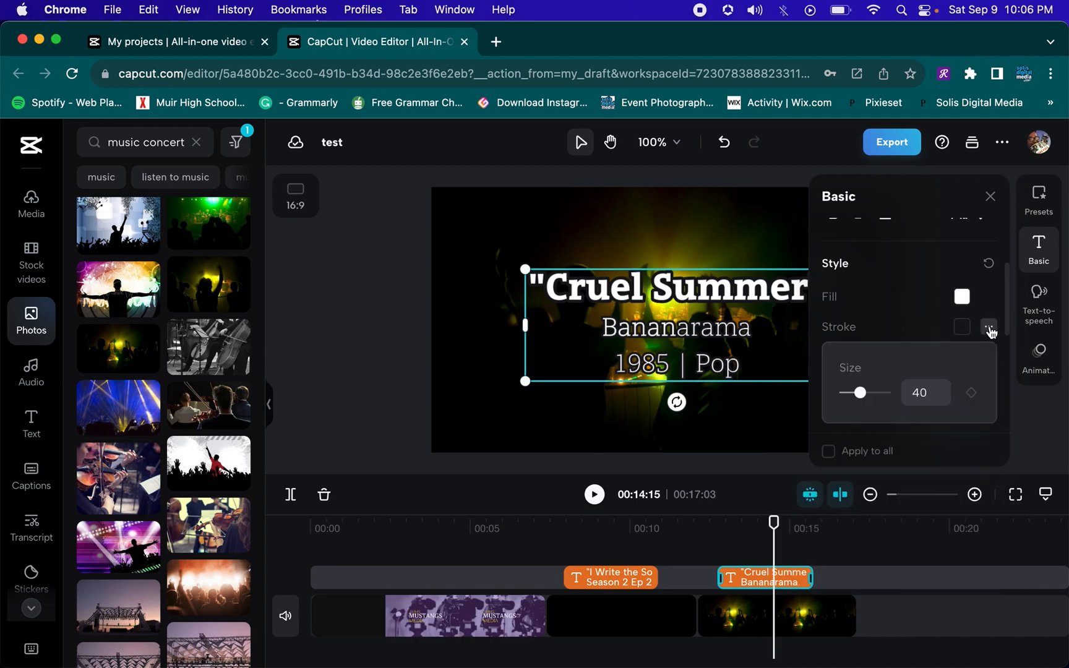
pyautogui.moveTo(862, 401)
pyautogui.mouseDown()
pyautogui.moveTo(841, 400)
pyautogui.moveTo(855, 404)
pyautogui.mouseUp()
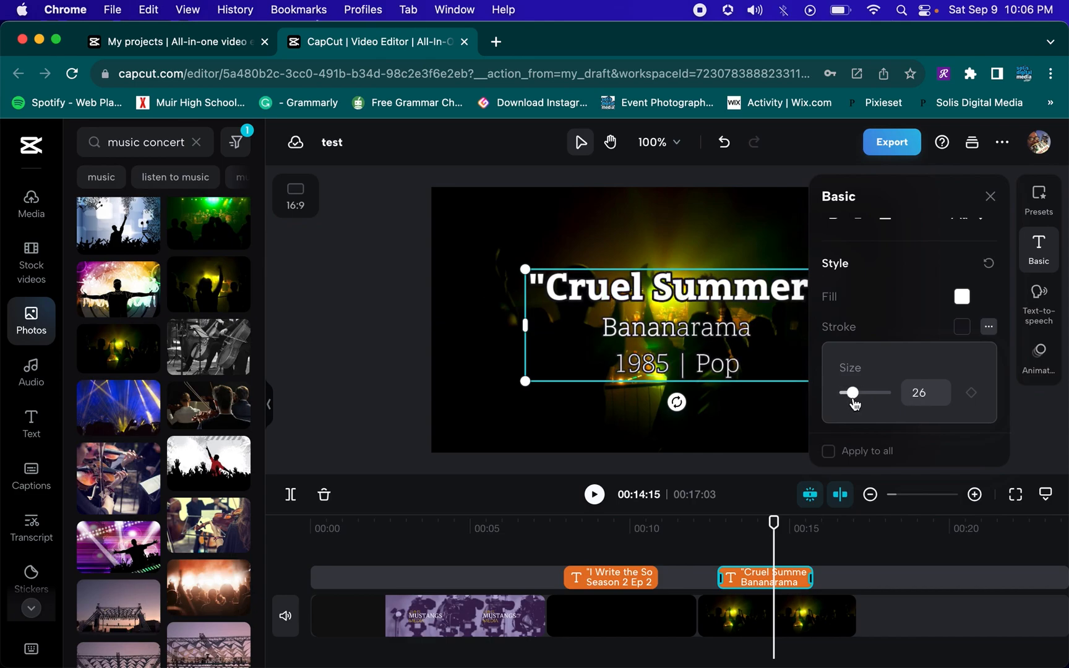
pyautogui.click(907, 291)
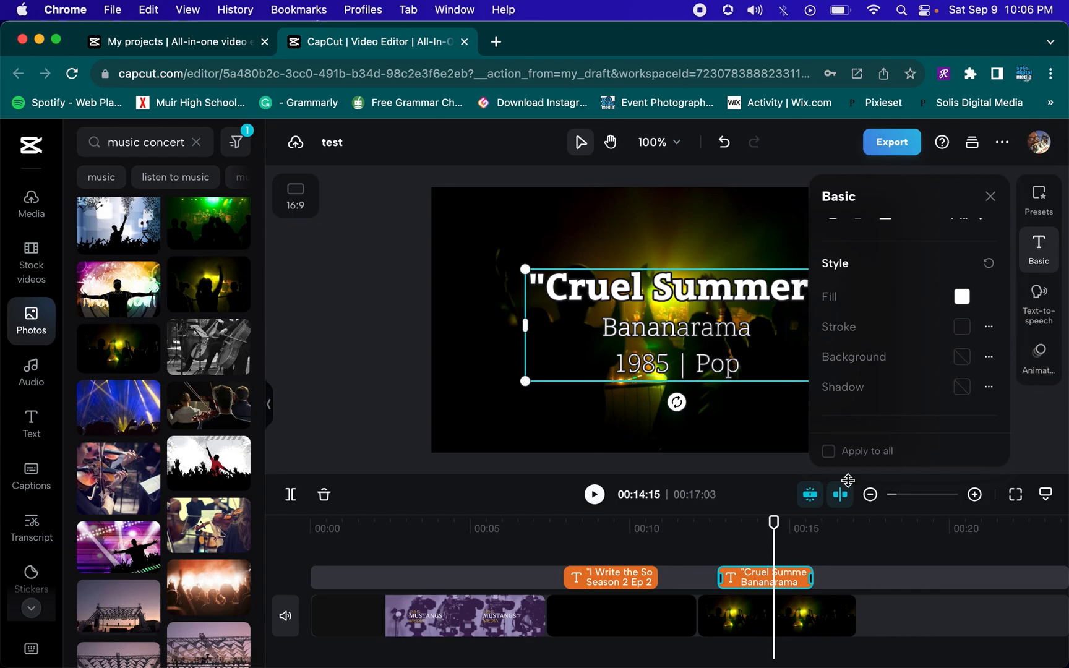
# Play back the timeline from the title clips to review the concert title card
pyautogui.moveTo(768, 547); pyautogui.dragTo(463, 556)
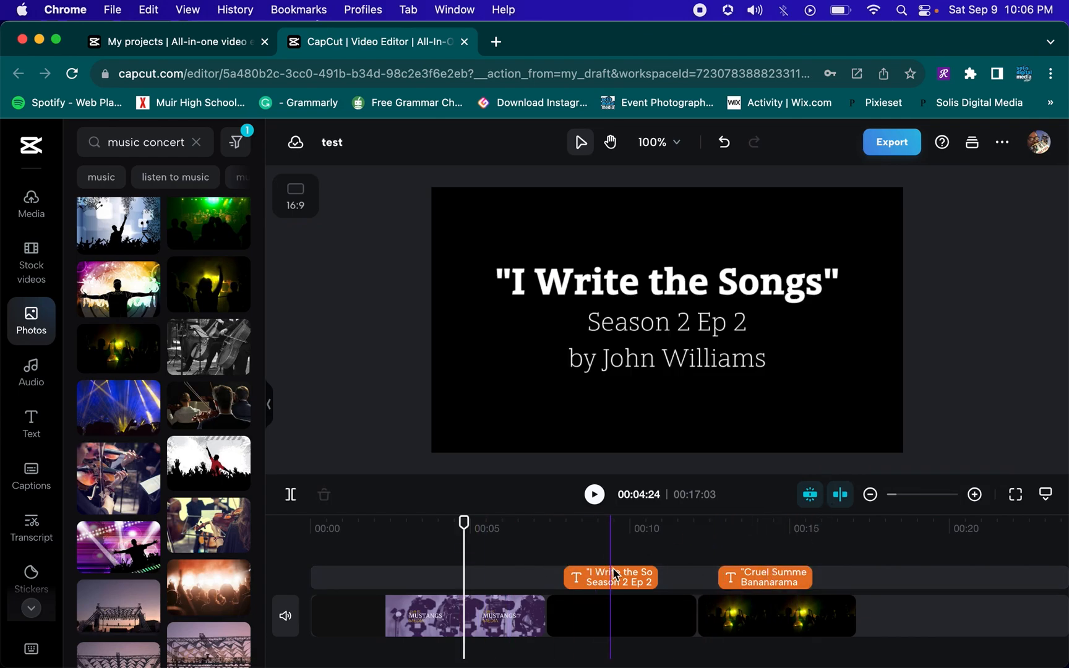
pyautogui.click(708, 557)
pyautogui.press('space')
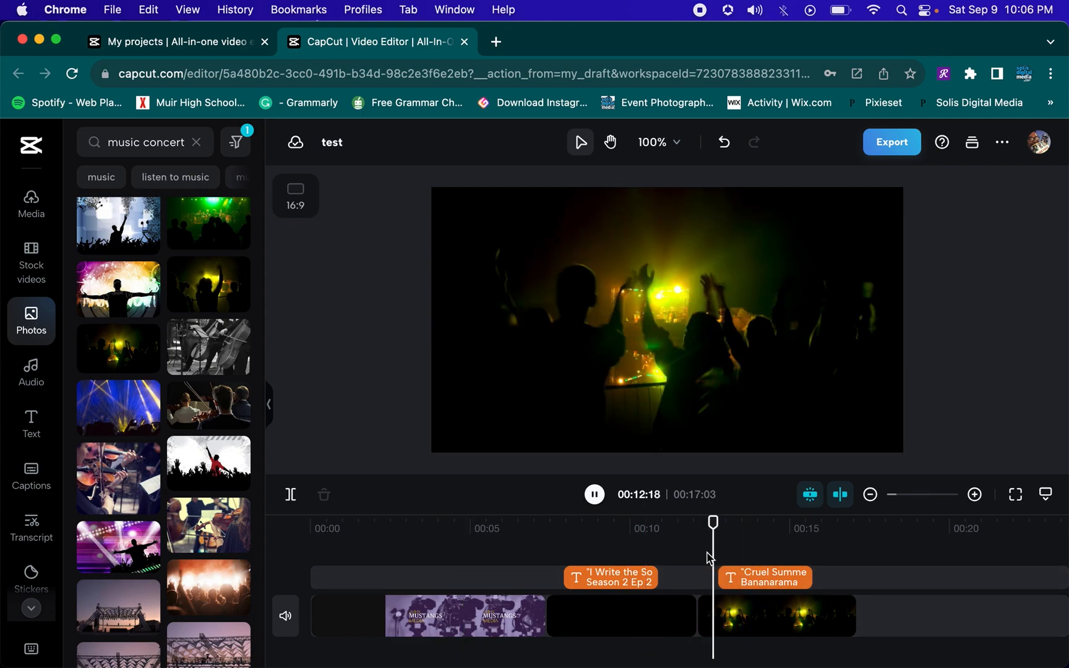
pyautogui.press('space')
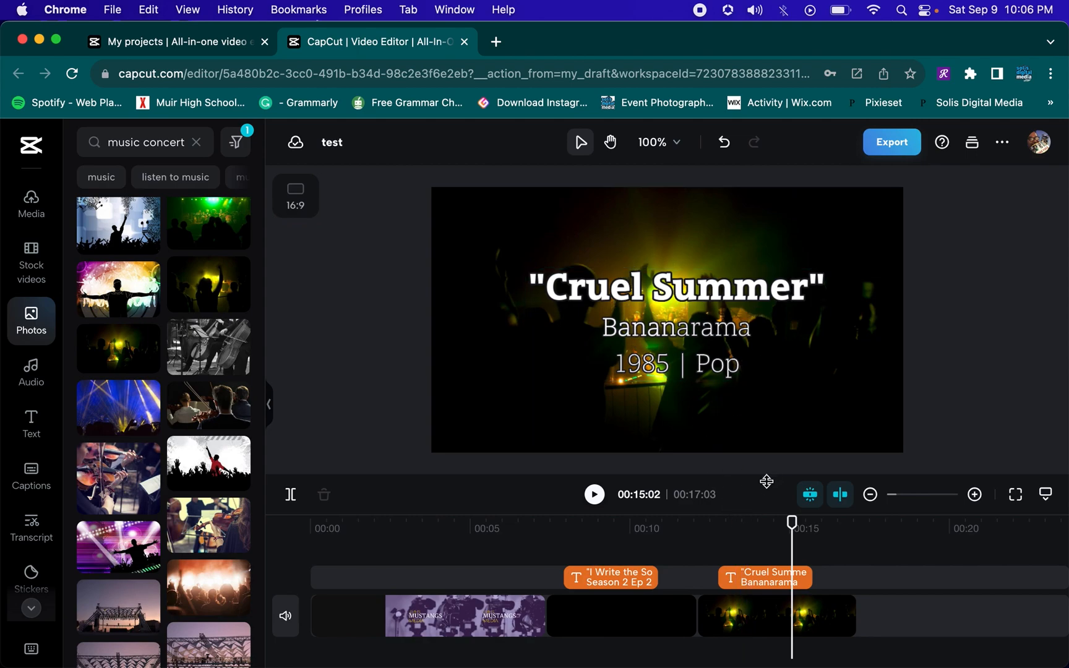
pyautogui.click(684, 523)
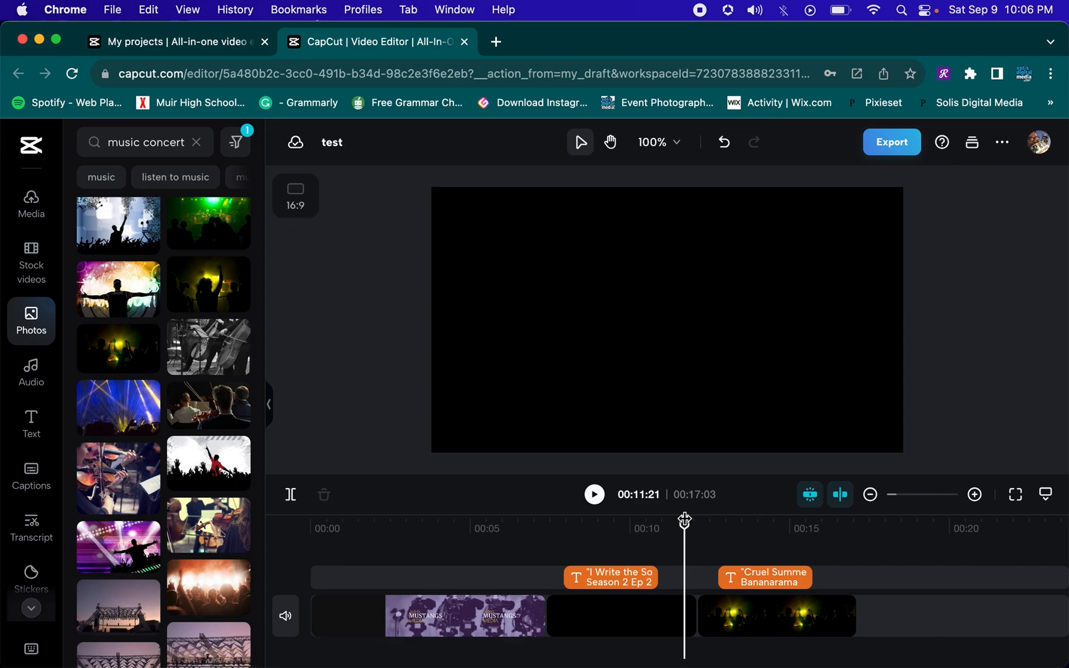
pyautogui.press('space')
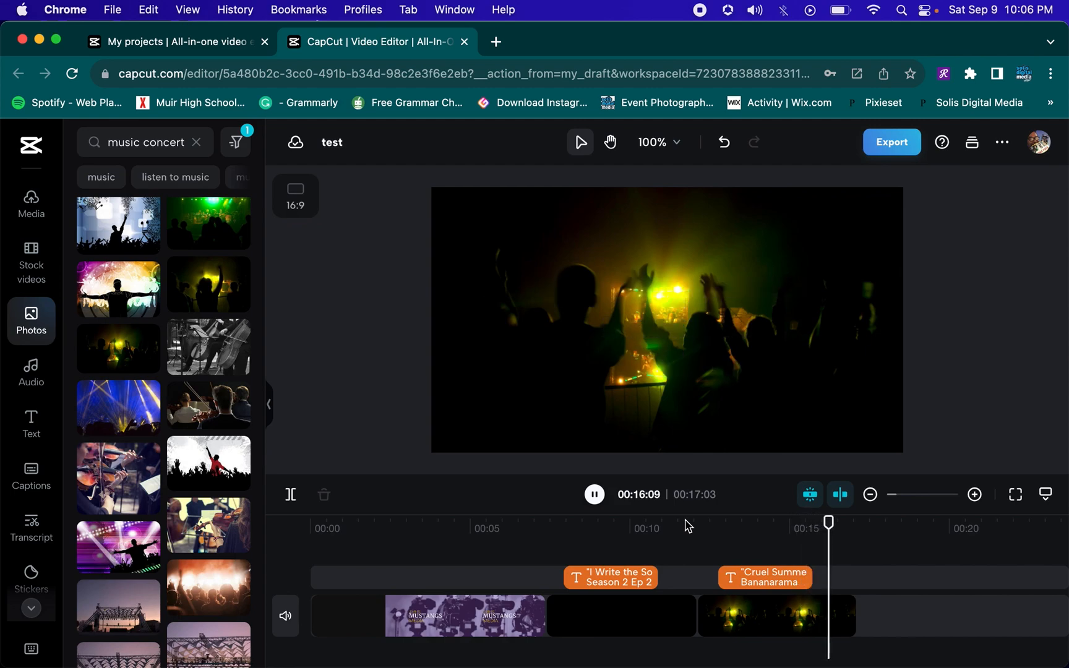
# Align the "Cruel Summer" text clip with the concert photo clip and trim the photo so both end together
pyautogui.moveTo(812, 576); pyautogui.dragTo(833, 612)
pyautogui.click(849, 617)
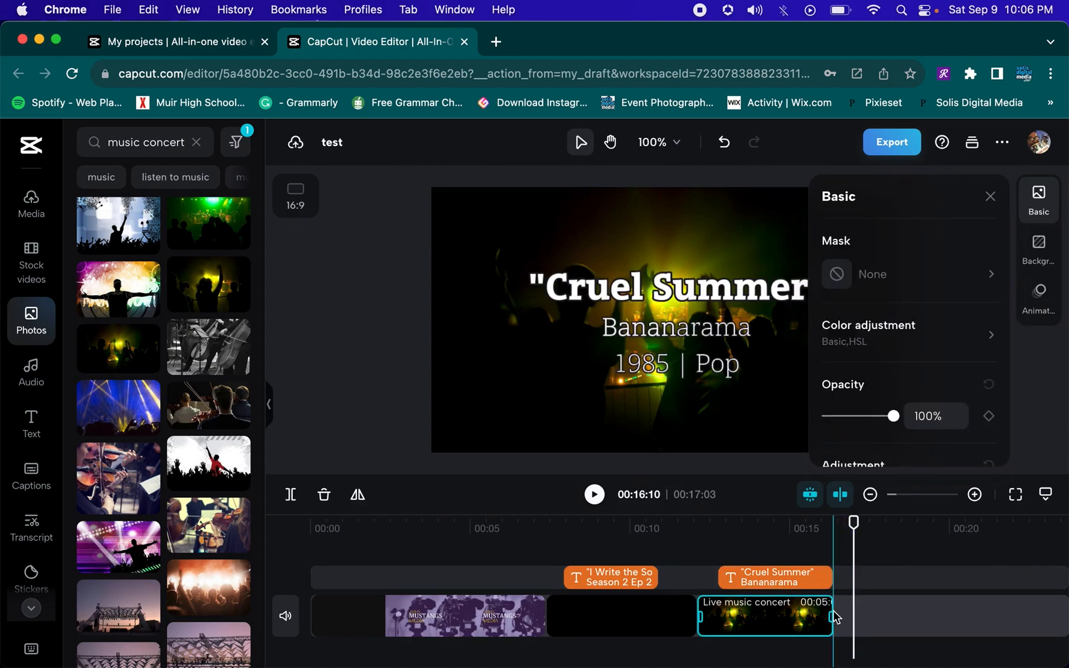
pyautogui.click(702, 535)
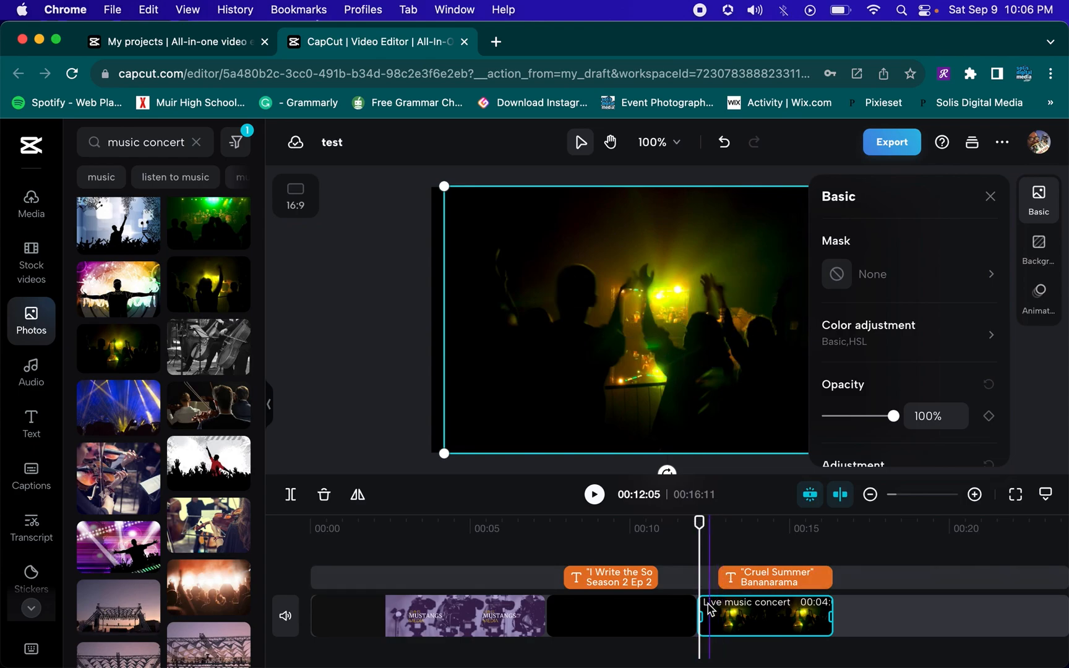
pyautogui.moveTo(754, 580); pyautogui.dragTo(728, 582)
pyautogui.click(780, 616)
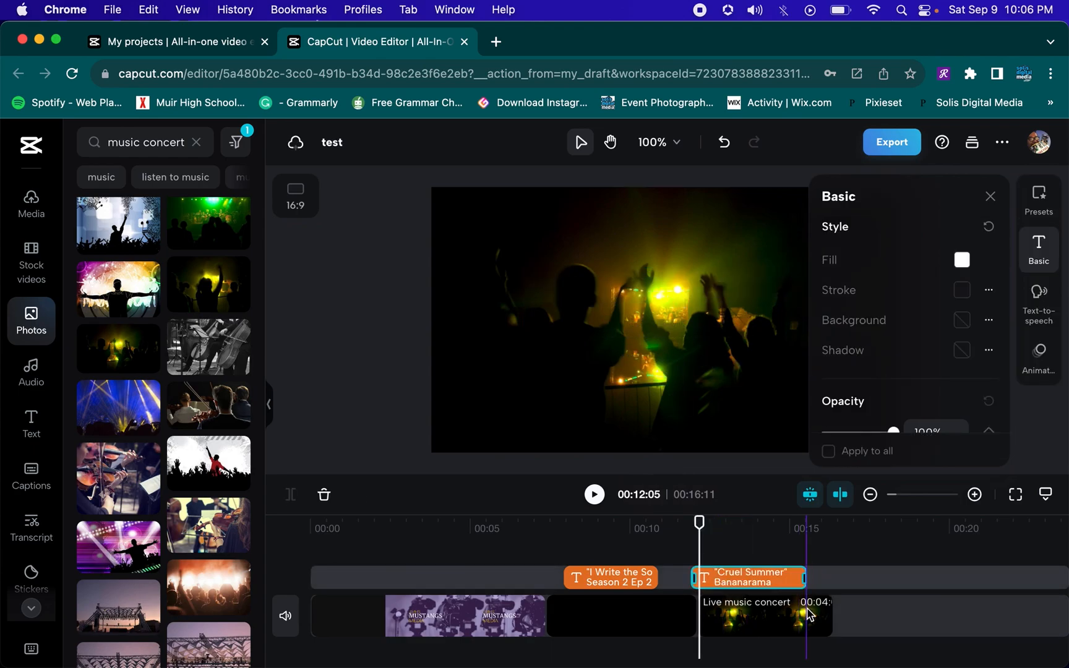
pyautogui.moveTo(833, 617); pyautogui.dragTo(806, 615)
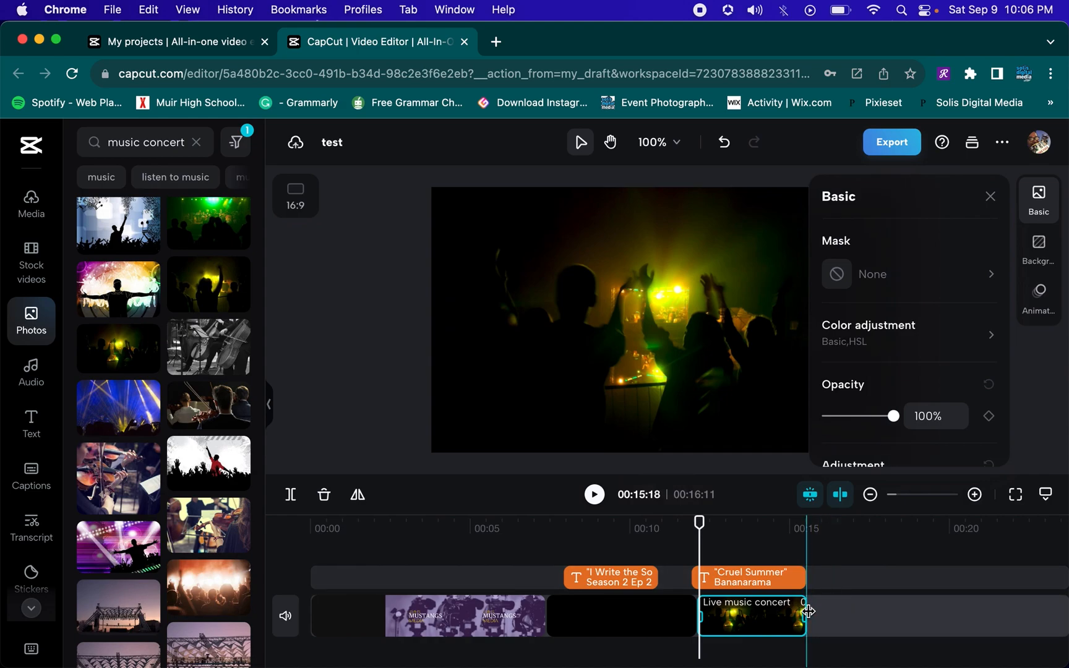
pyautogui.click(770, 550)
pyautogui.click(771, 550)
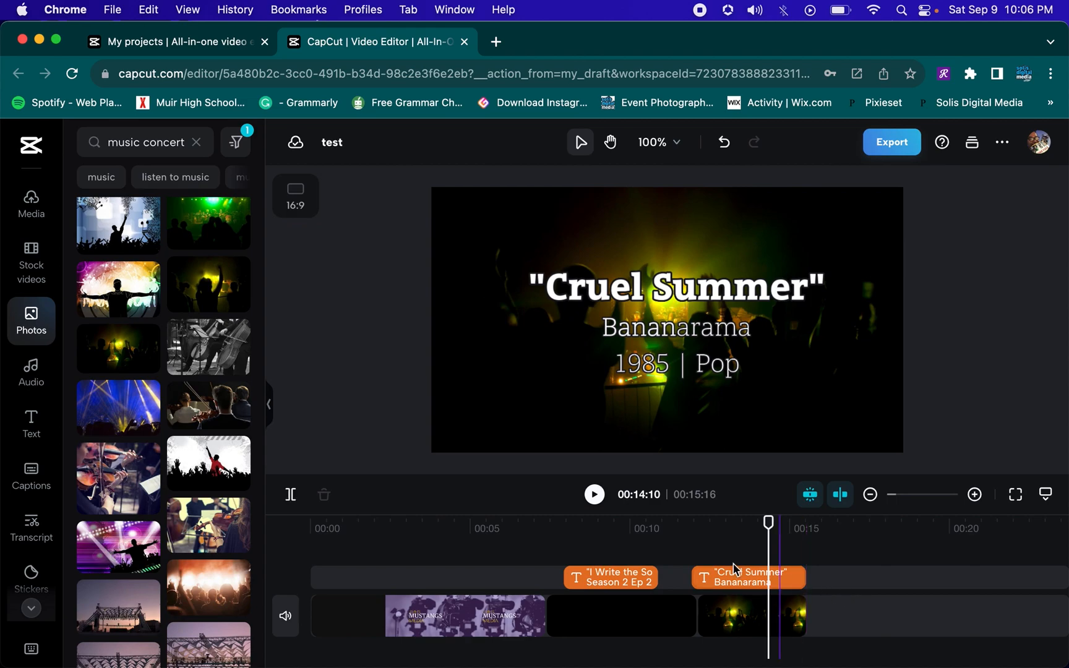
# Scale the concert photo up so it fills the whole frame
pyautogui.click(803, 599)
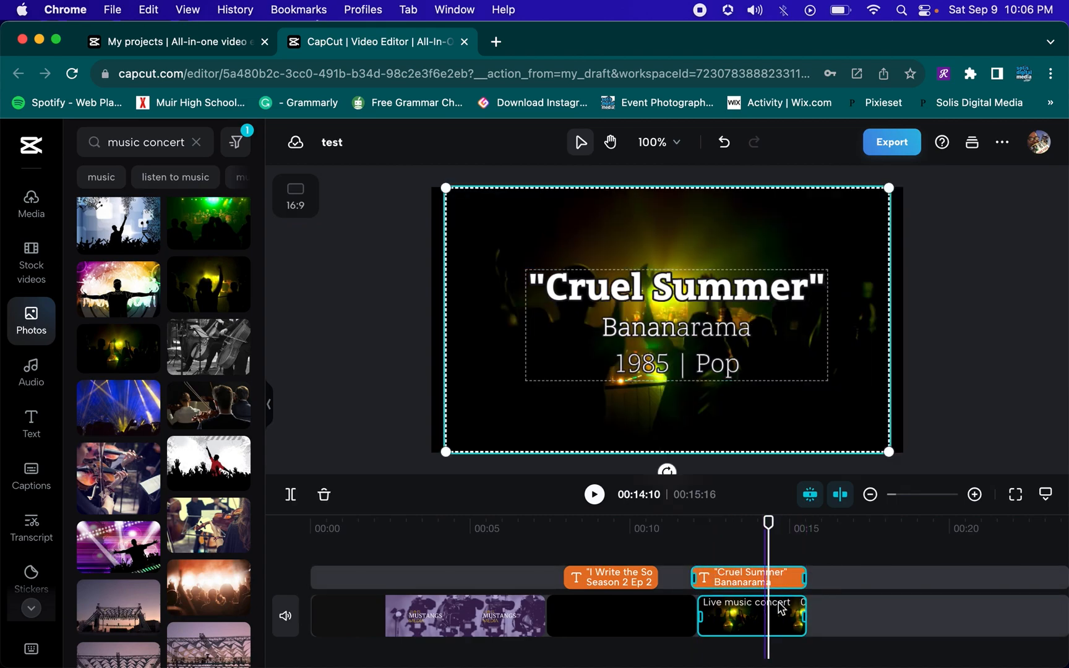
pyautogui.click(857, 569)
pyautogui.click(781, 621)
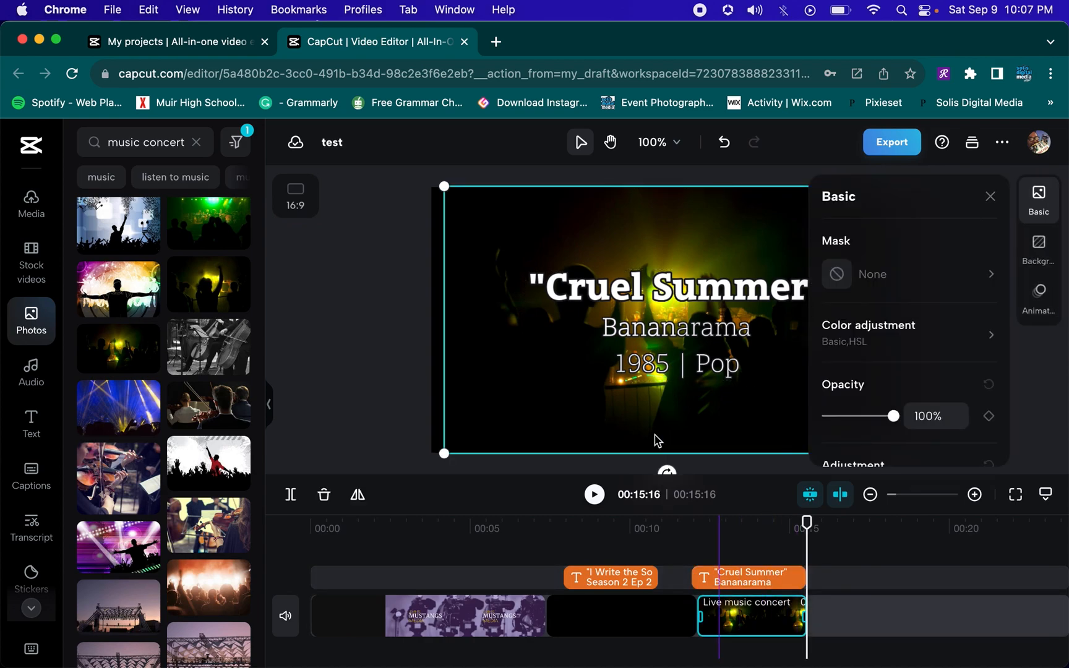
pyautogui.moveTo(444, 187); pyautogui.dragTo(431, 181)
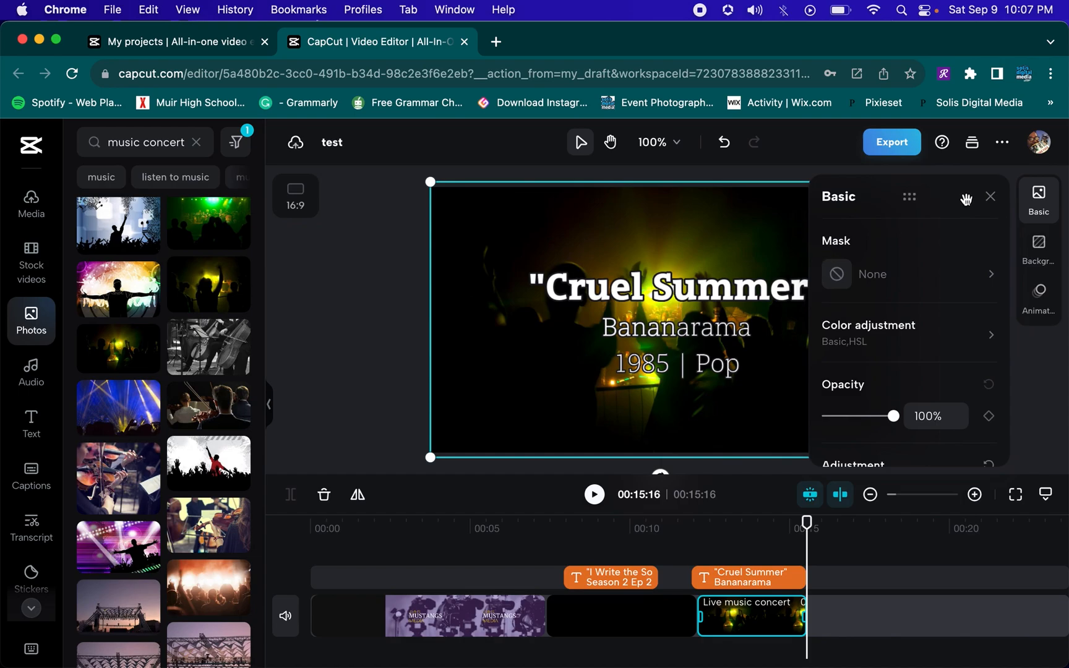
pyautogui.click(991, 197)
pyautogui.moveTo(891, 458); pyautogui.dragTo(910, 464)
pyautogui.moveTo(875, 424); pyautogui.dragTo(872, 412)
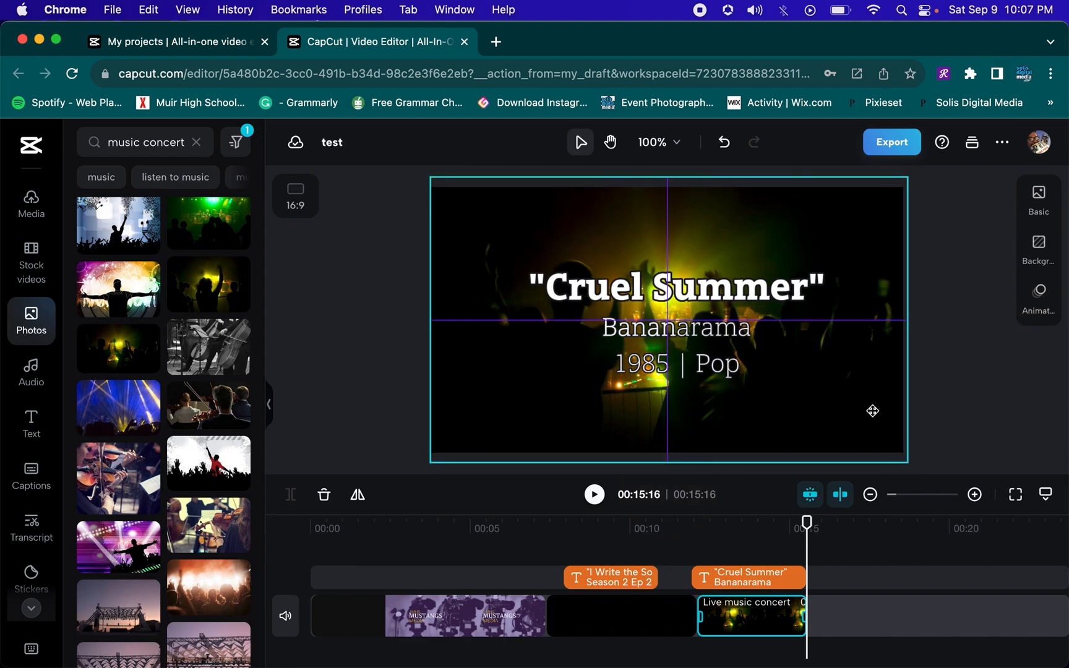
pyautogui.moveTo(872, 411); pyautogui.dragTo(874, 417)
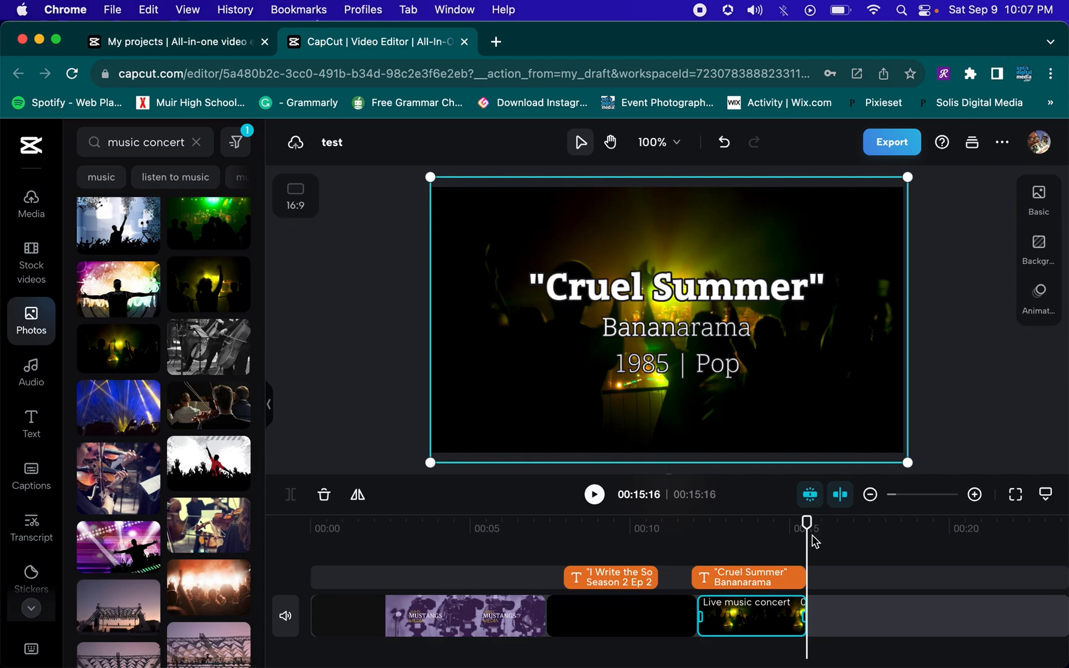
# Play the preview from about 11 seconds to check the concert title card
pyautogui.click(691, 531)
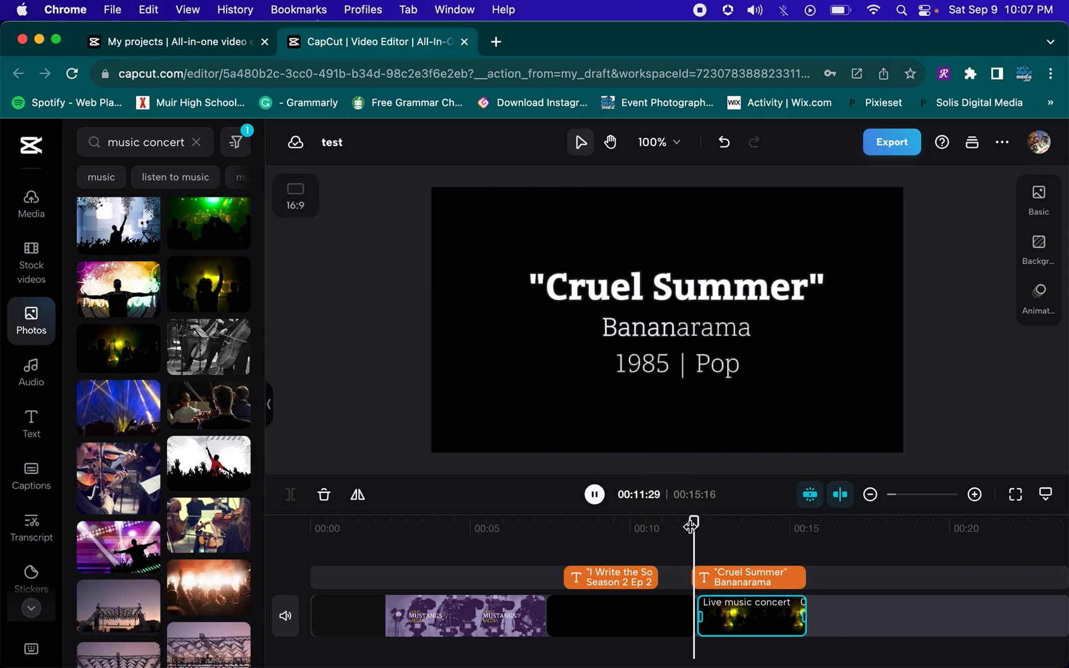
pyautogui.press('space')
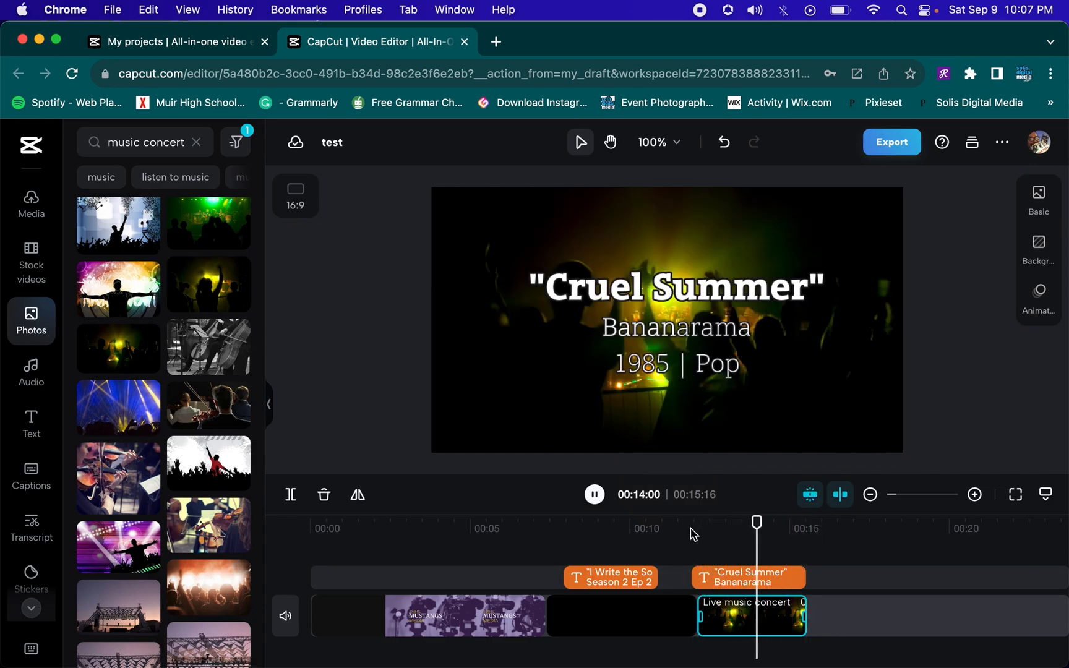
# Stop and restart playback to check the end of the concert title card
pyautogui.press('space')
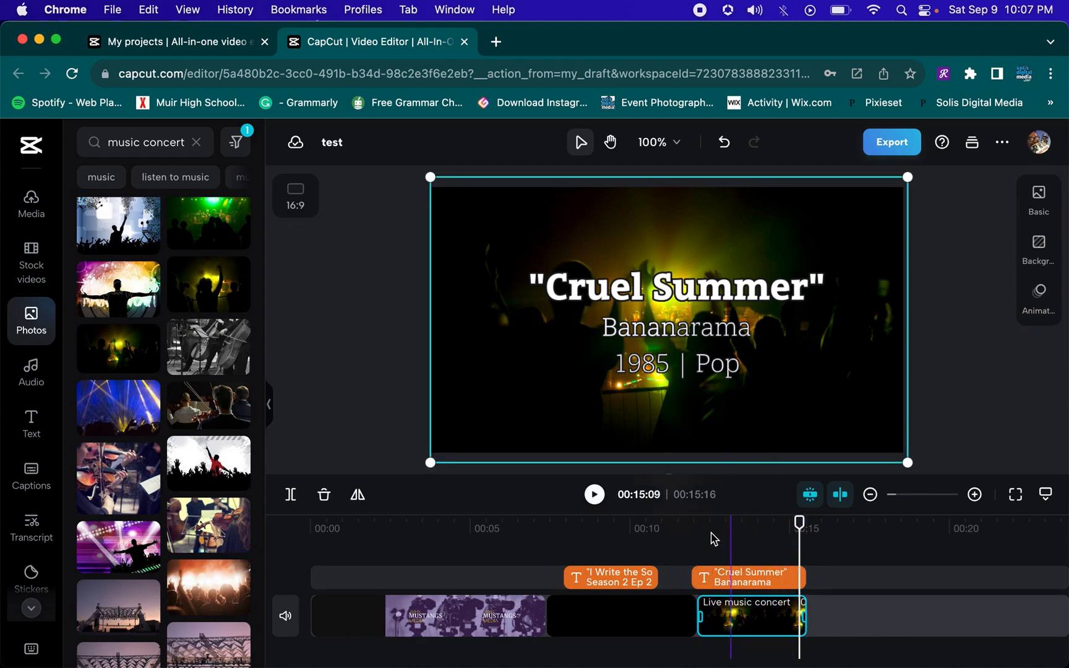
pyautogui.click(692, 537)
pyautogui.press('space')
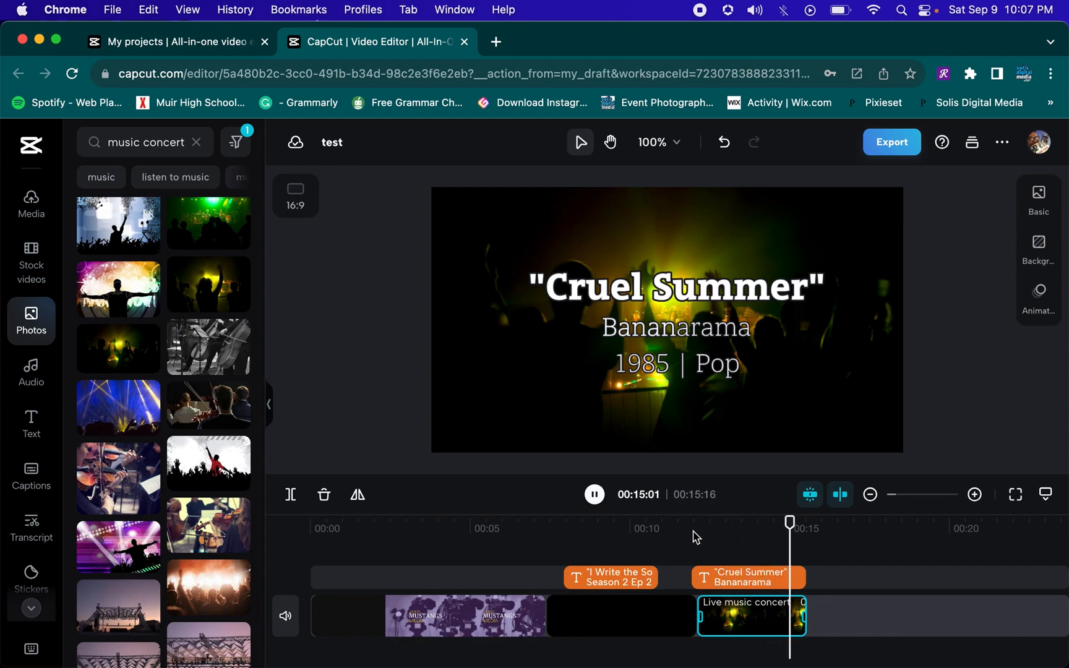
# Select the "Cruel Summer" text clip and concert photo clip and paste copies of both at the playhead
pyautogui.click(728, 555)
pyautogui.click(706, 577)
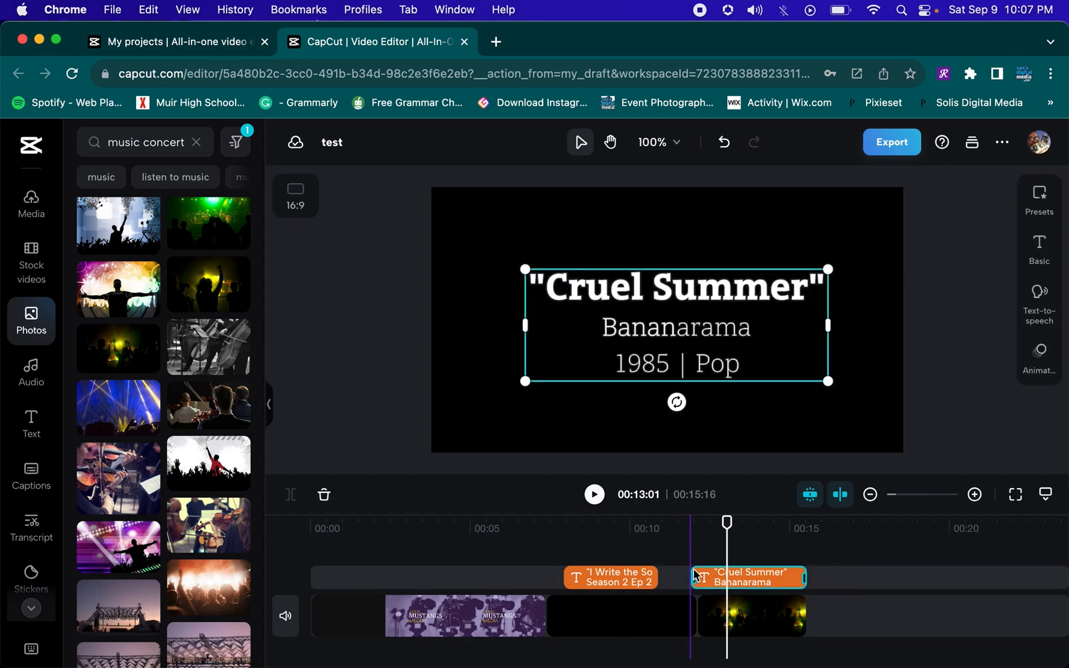
pyautogui.click(848, 579)
pyautogui.click(798, 616)
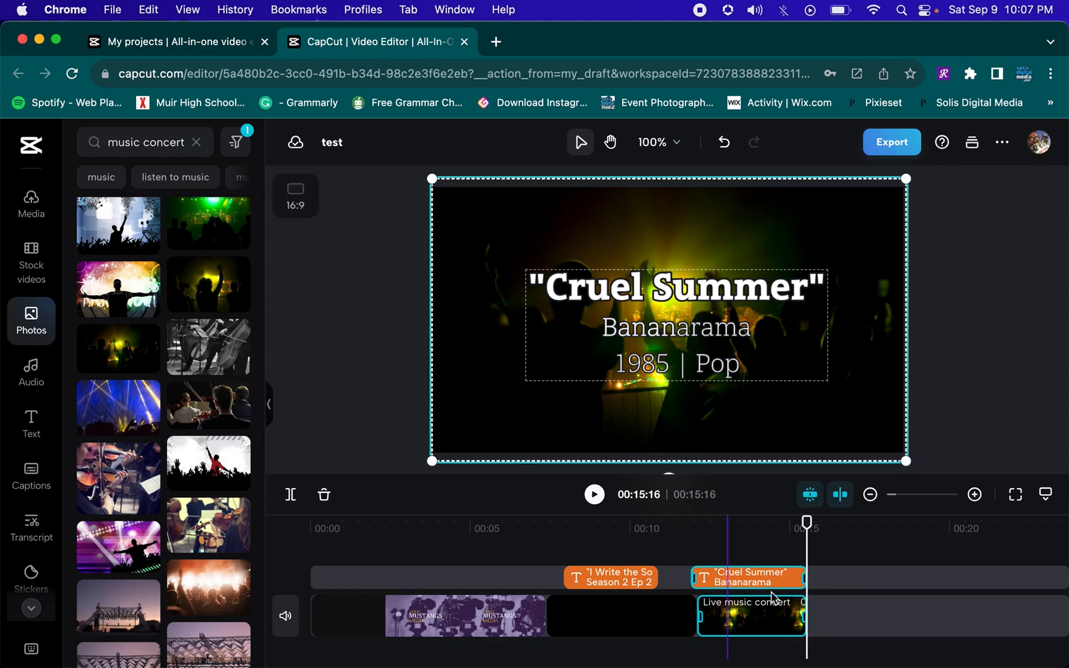
pyautogui.press('super+v')
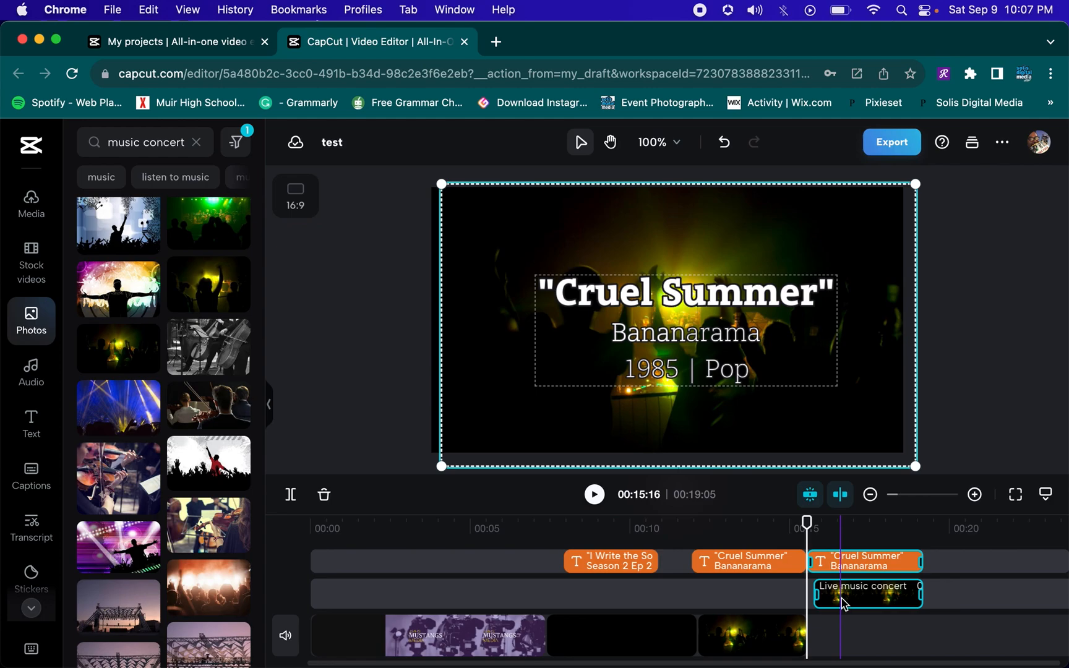
# Move the duplicated title text and concert photo clips further along the timeline, to about 31 seconds
pyautogui.moveTo(843, 603); pyautogui.dragTo(845, 635)
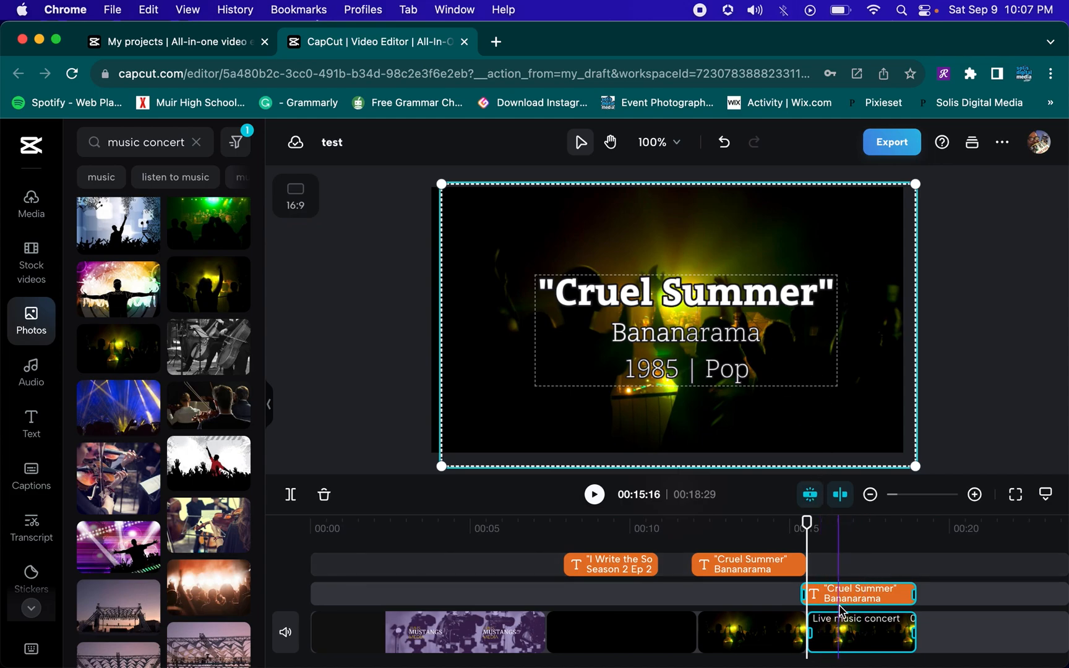
pyautogui.moveTo(852, 594); pyautogui.dragTo(996, 594)
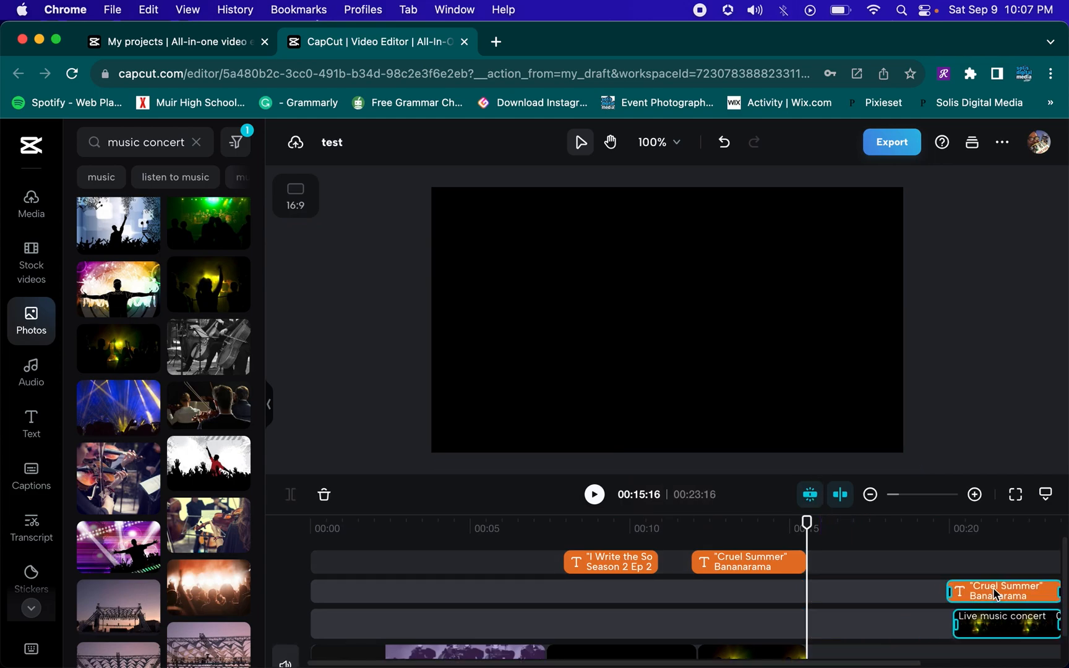
pyautogui.scroll(-1, 996, 594)
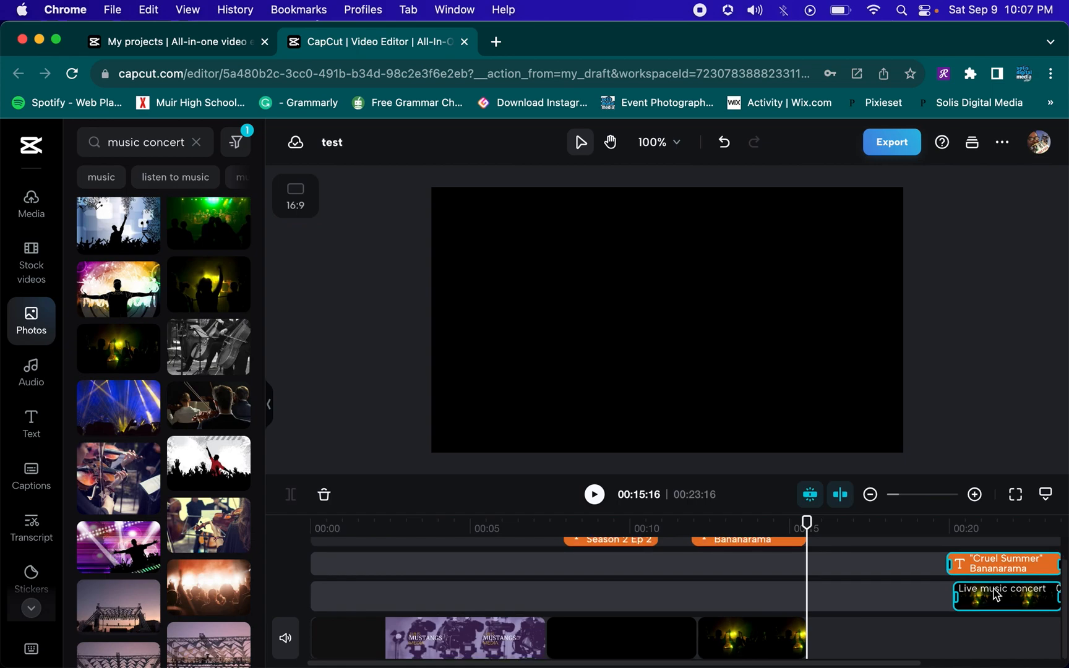
pyautogui.moveTo(988, 573); pyautogui.dragTo(1034, 572)
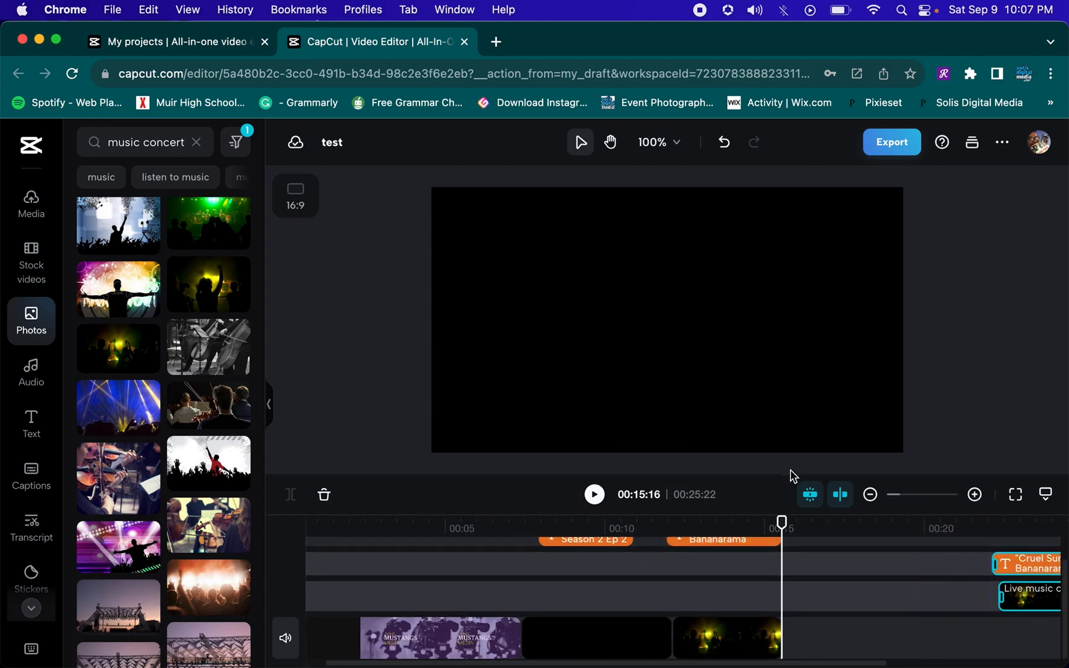
pyautogui.moveTo(791, 476); pyautogui.dragTo(803, 388)
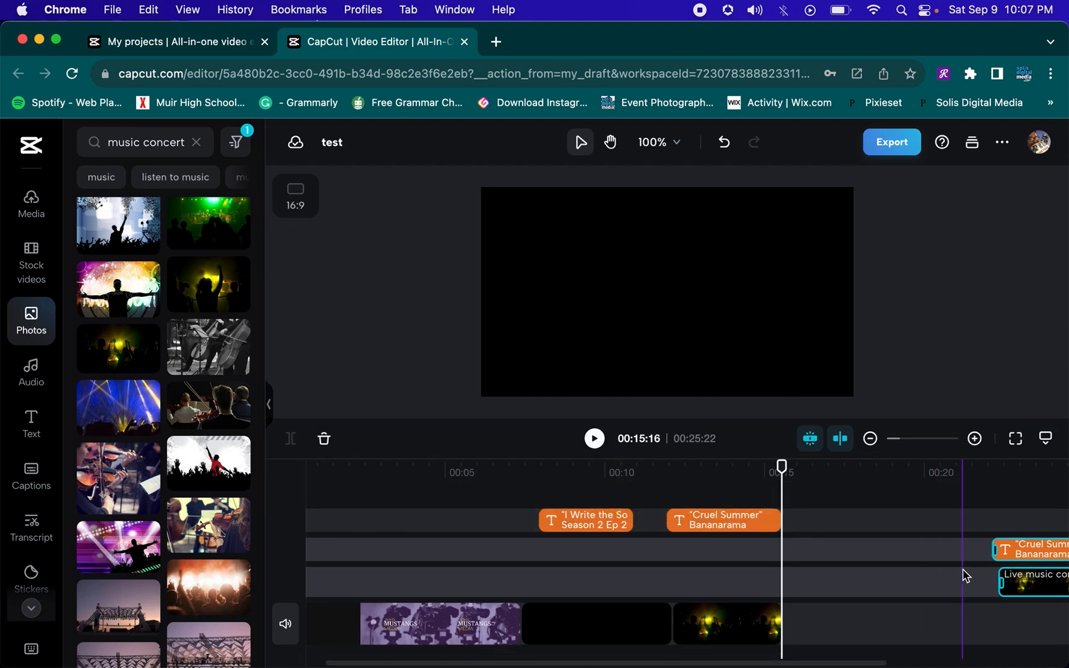
pyautogui.moveTo(1022, 579); pyautogui.dragTo(1021, 623)
pyautogui.moveTo(866, 608); pyautogui.dragTo(1008, 607)
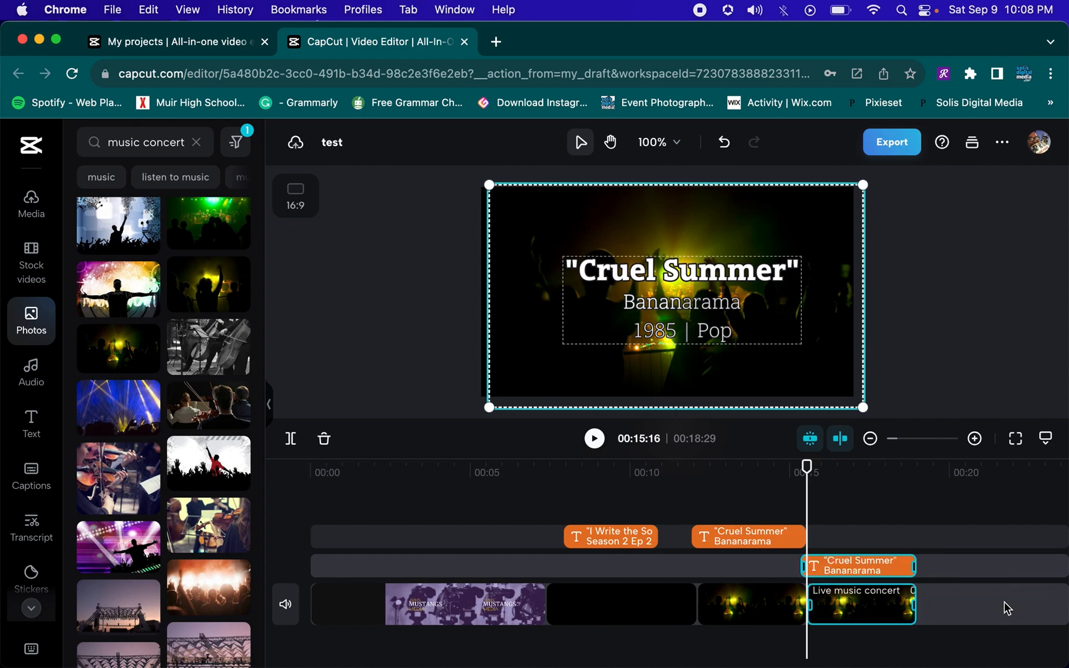
pyautogui.moveTo(841, 566); pyautogui.dragTo(1030, 552)
pyautogui.moveTo(823, 540); pyautogui.dragTo(984, 517)
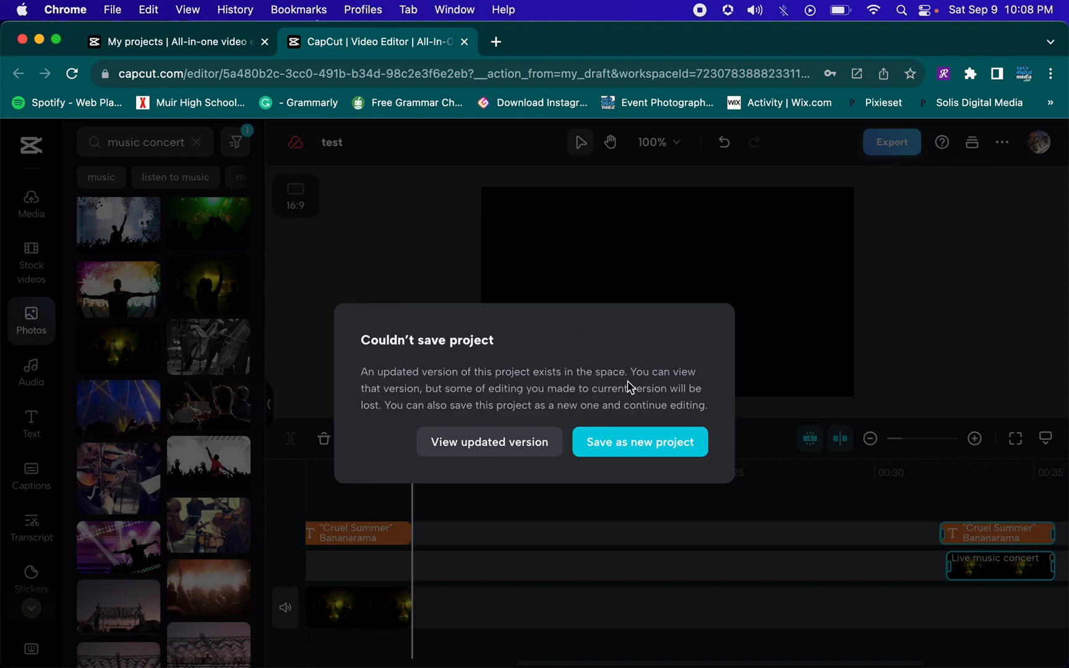
# Save the project as a new project named Lyric Video 2 and close the old projects tab
pyautogui.click(634, 443)
pyautogui.click(436, 361)
pyautogui.doubleClick(436, 361)
pyautogui.write('Lyric Video 2')
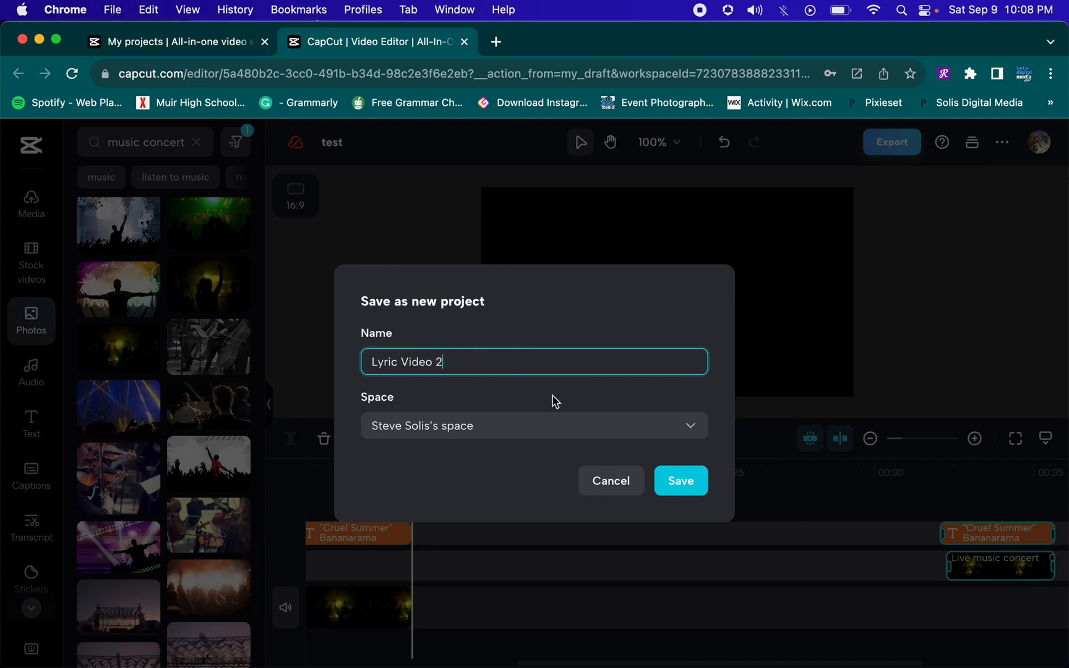
pyautogui.click(680, 482)
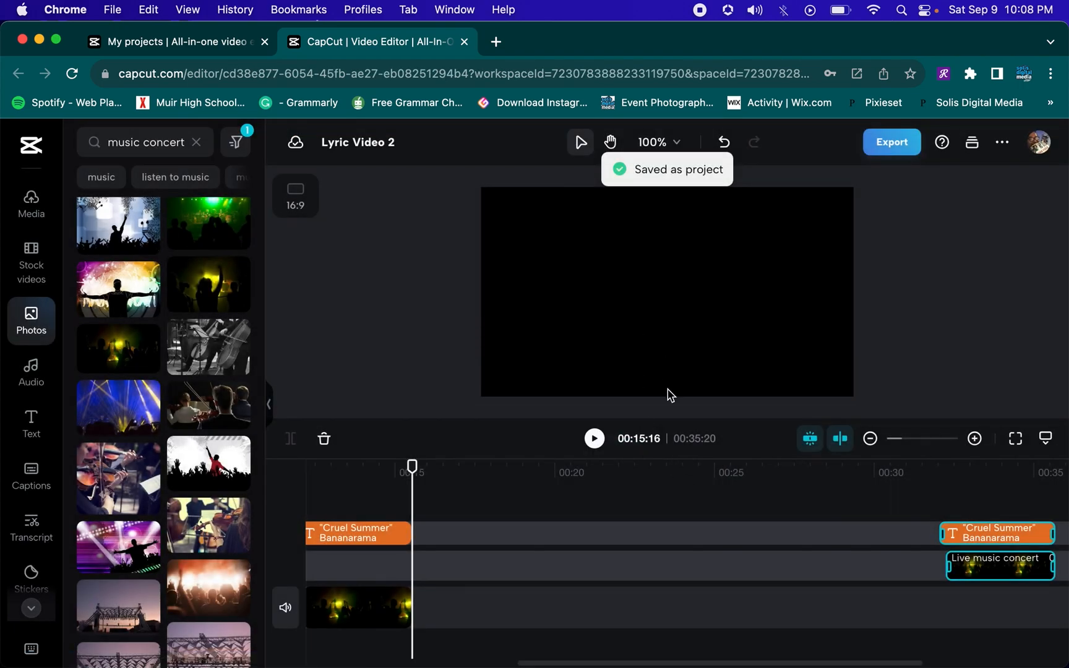
pyautogui.click(265, 42)
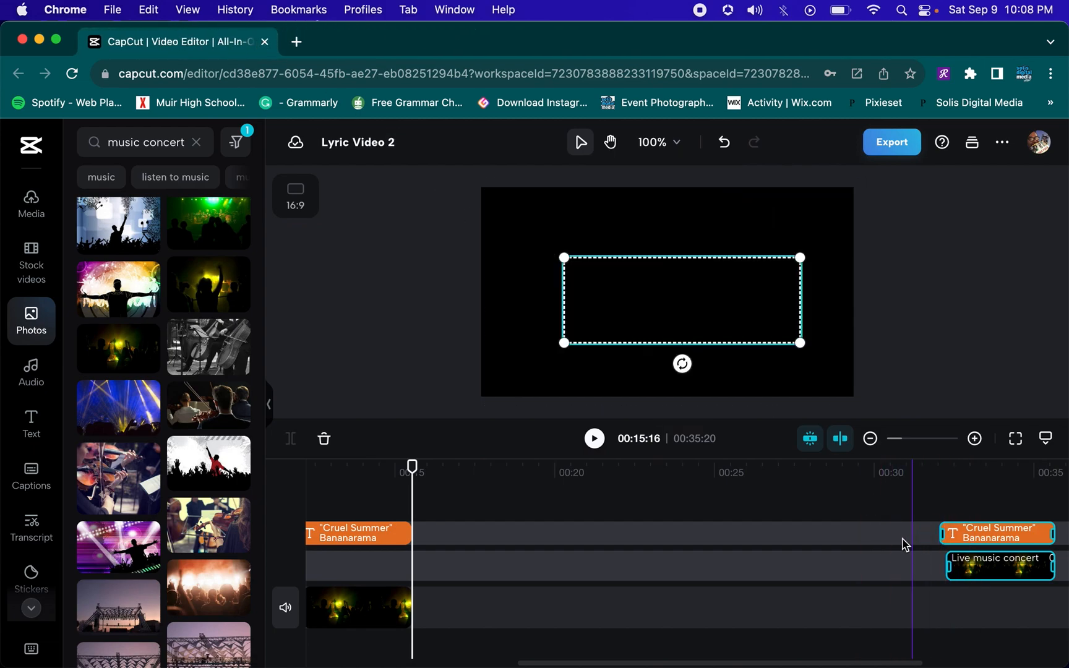
# Select the duplicated title card clips and move the playhead onto them to view the card
pyautogui.click(916, 587)
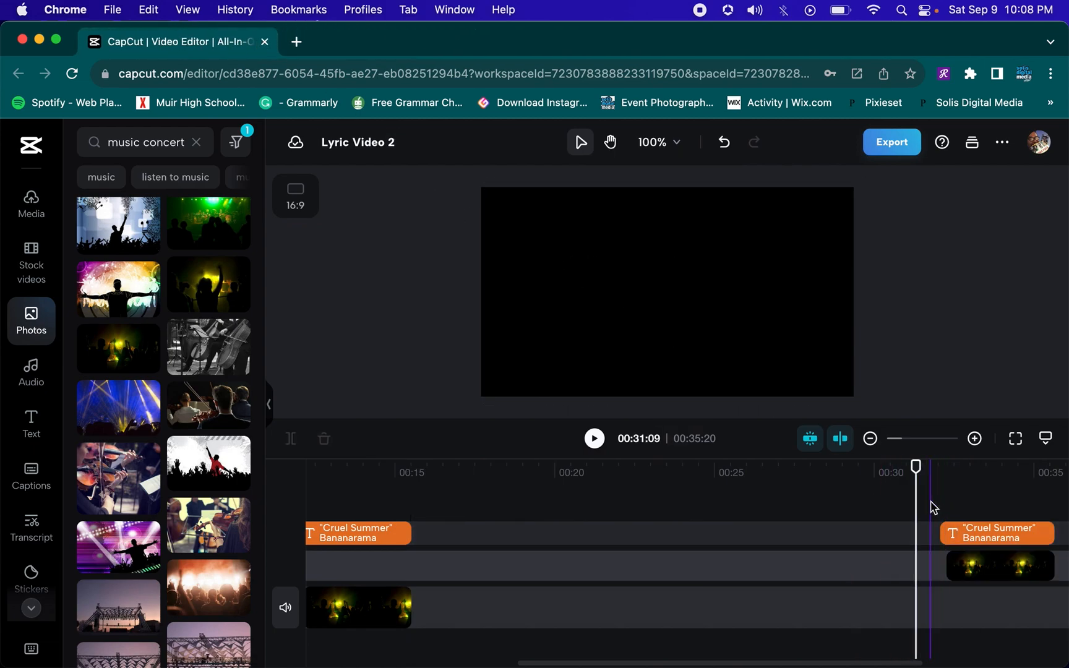
pyautogui.moveTo(935, 536); pyautogui.dragTo(978, 583)
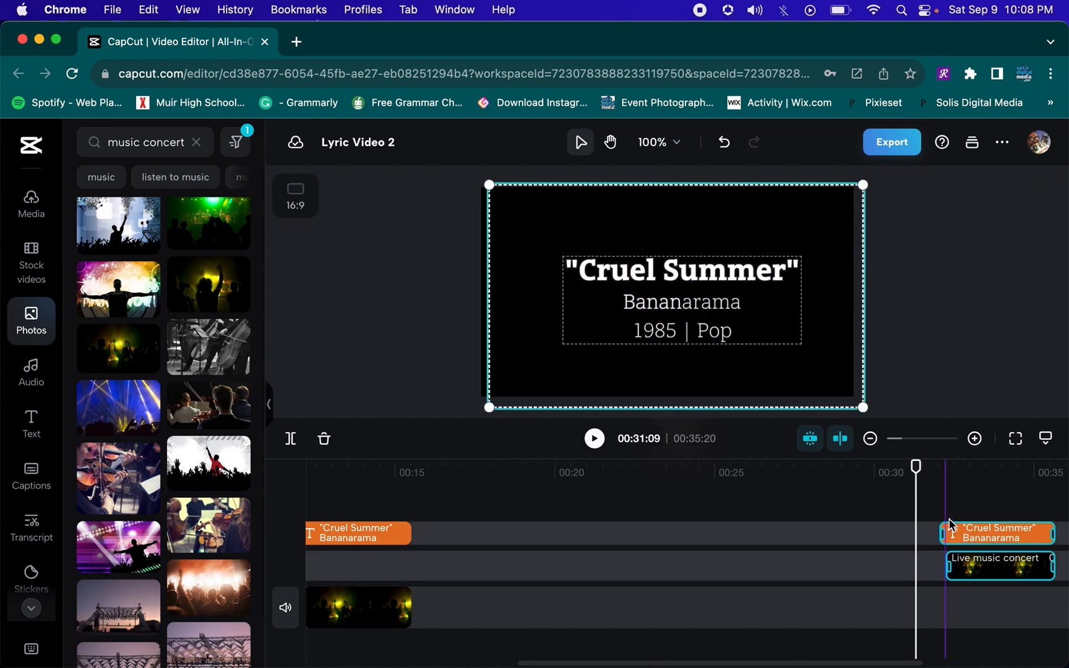
pyautogui.click(923, 500)
pyautogui.click(939, 473)
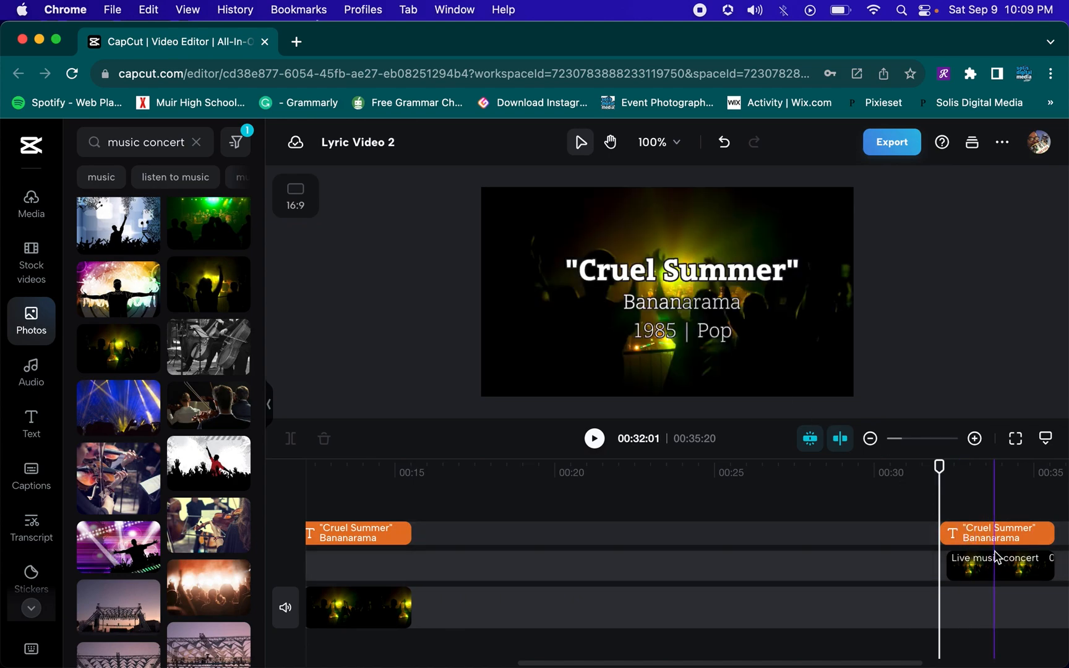
# Add the 29-second Karate Kid.mov clip to the timeline right after the concert title card at 15:16
pyautogui.hscroll(-5, 583, 537)
pyautogui.click(573, 474)
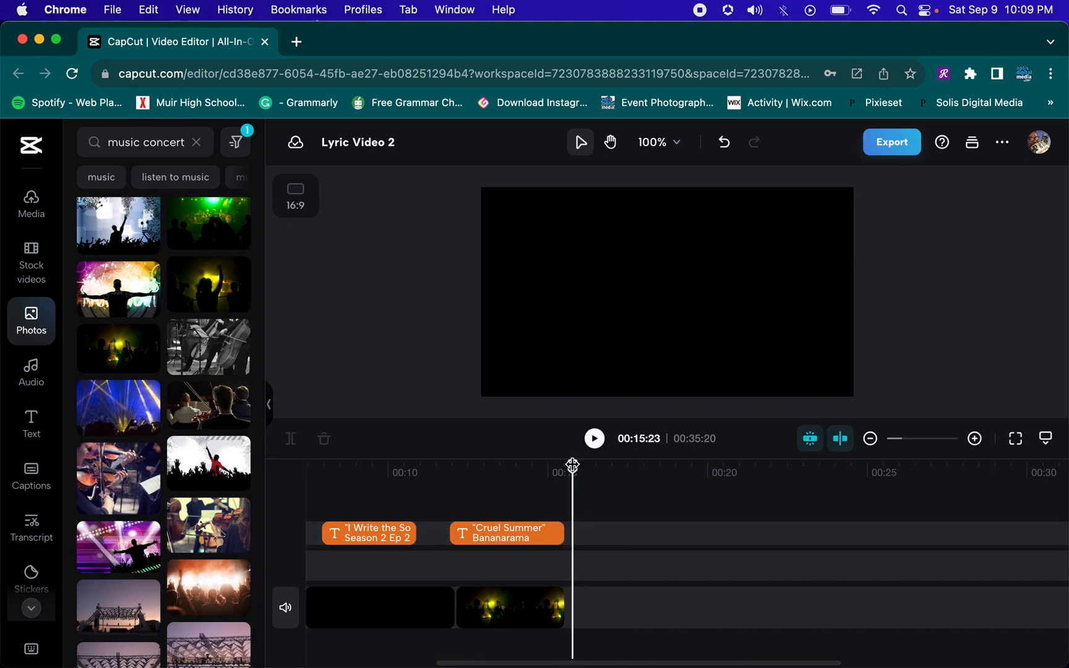
pyautogui.moveTo(573, 465); pyautogui.dragTo(564, 466)
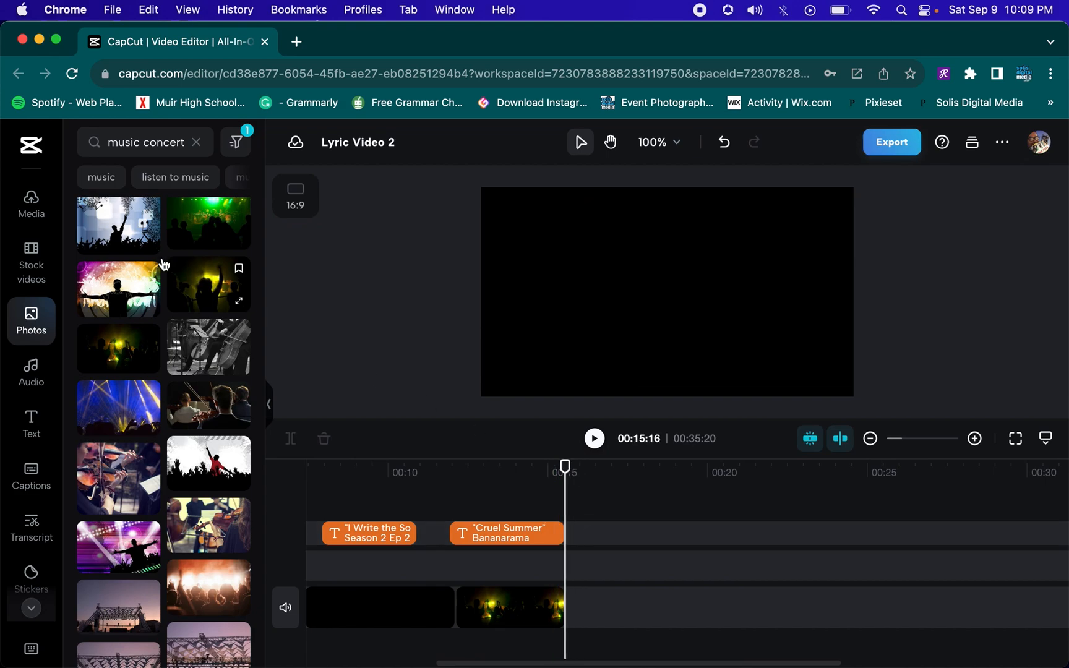
pyautogui.click(32, 212)
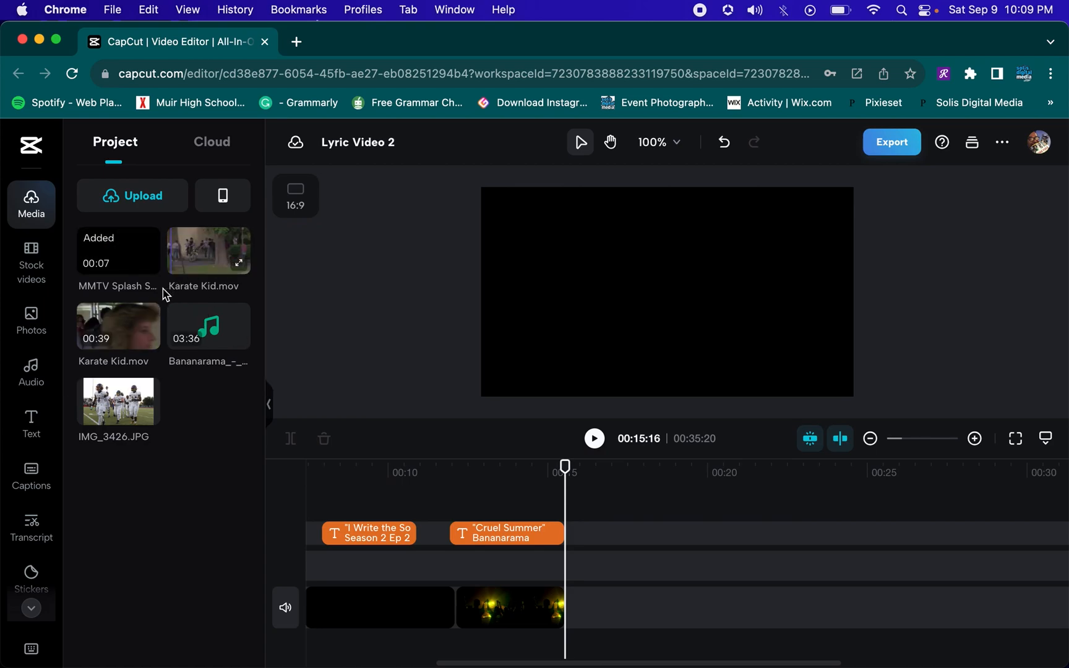
pyautogui.click(201, 265)
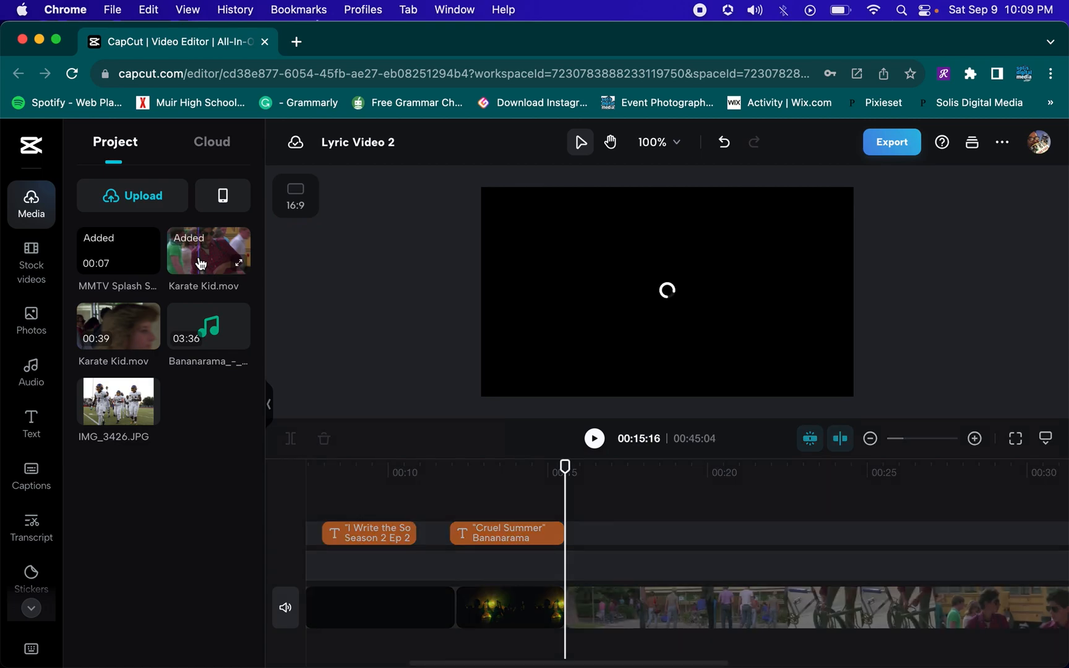
# Lower the Karate Kid clip's volume to -60.1 dB
pyautogui.hscroll(-2, 747, 563)
pyautogui.hscroll(4, 747, 564)
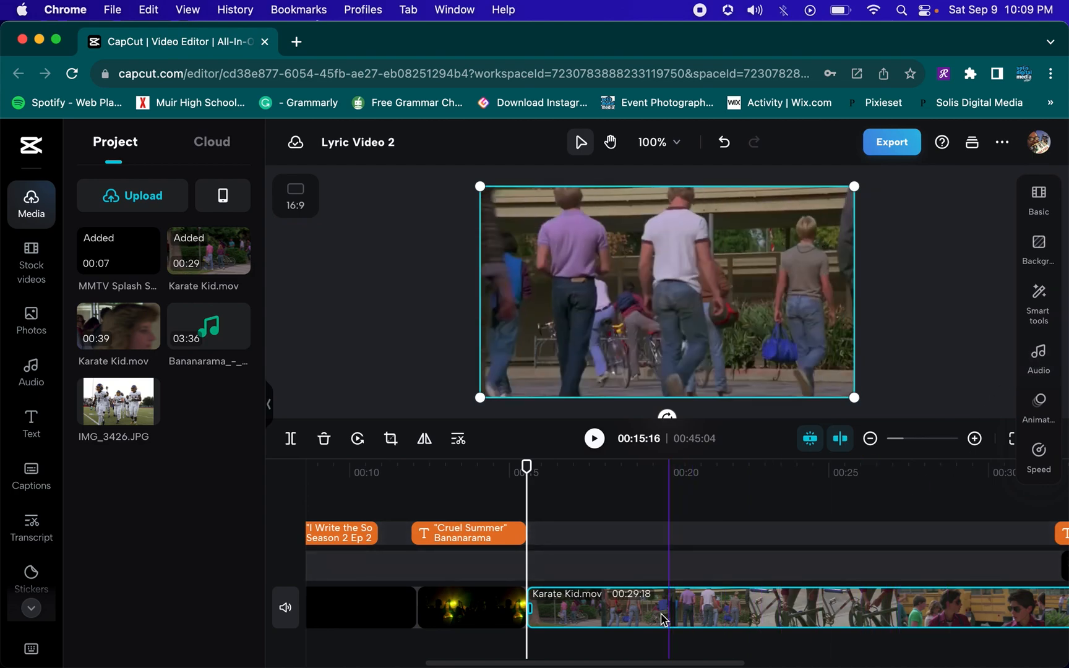
pyautogui.click(1040, 364)
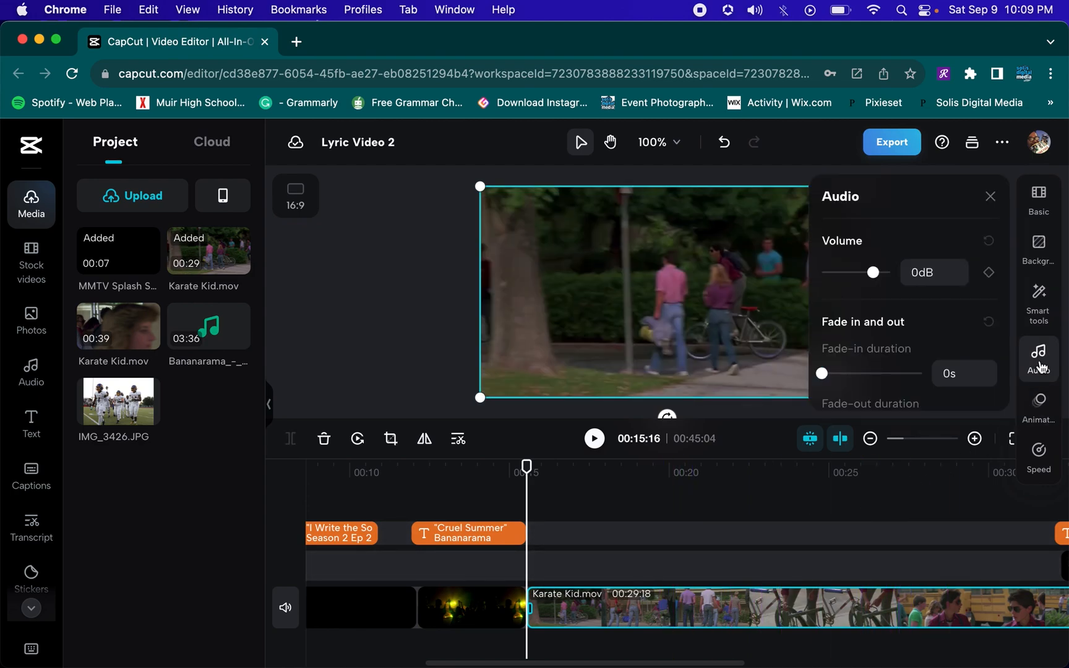
pyautogui.moveTo(873, 275); pyautogui.dragTo(818, 274)
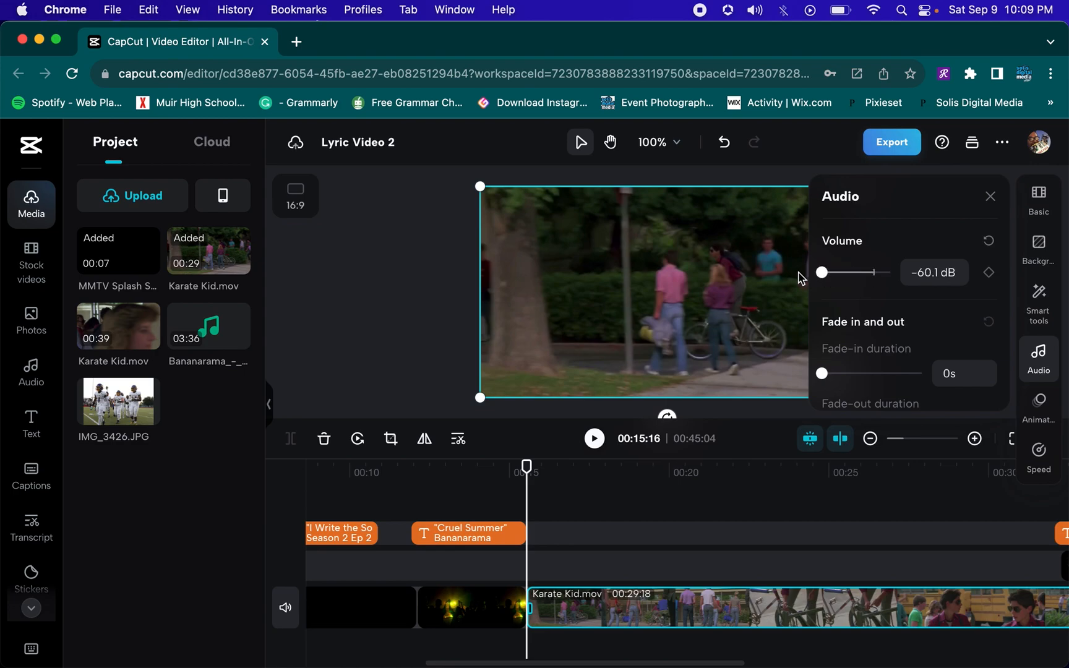
pyautogui.click(991, 197)
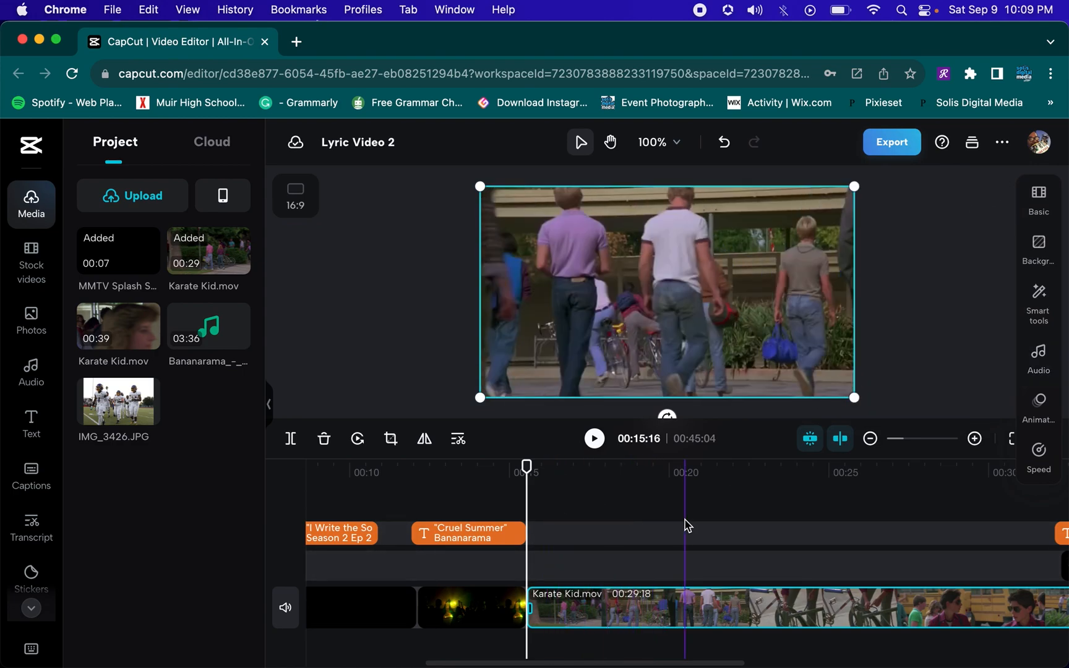
# Add the Bananarama Cruel Summer audio track and trim its start so it begins with the Karate Kid clip at 15:16
pyautogui.hscroll(3, 685, 524)
pyautogui.hscroll(3, 685, 525)
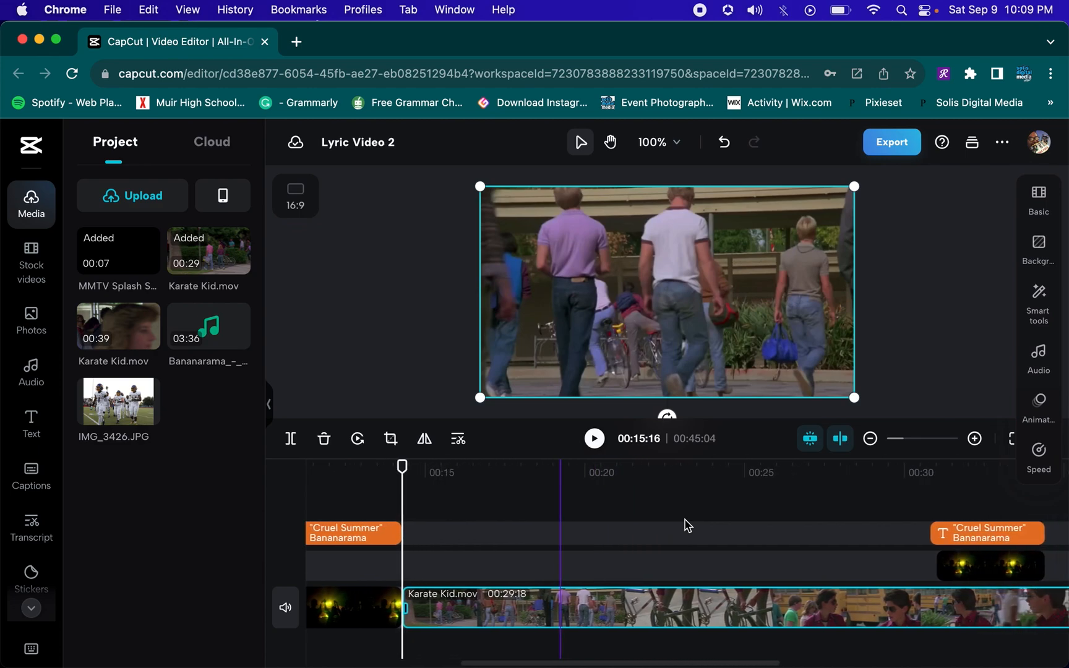
pyautogui.hscroll(-3, 685, 525)
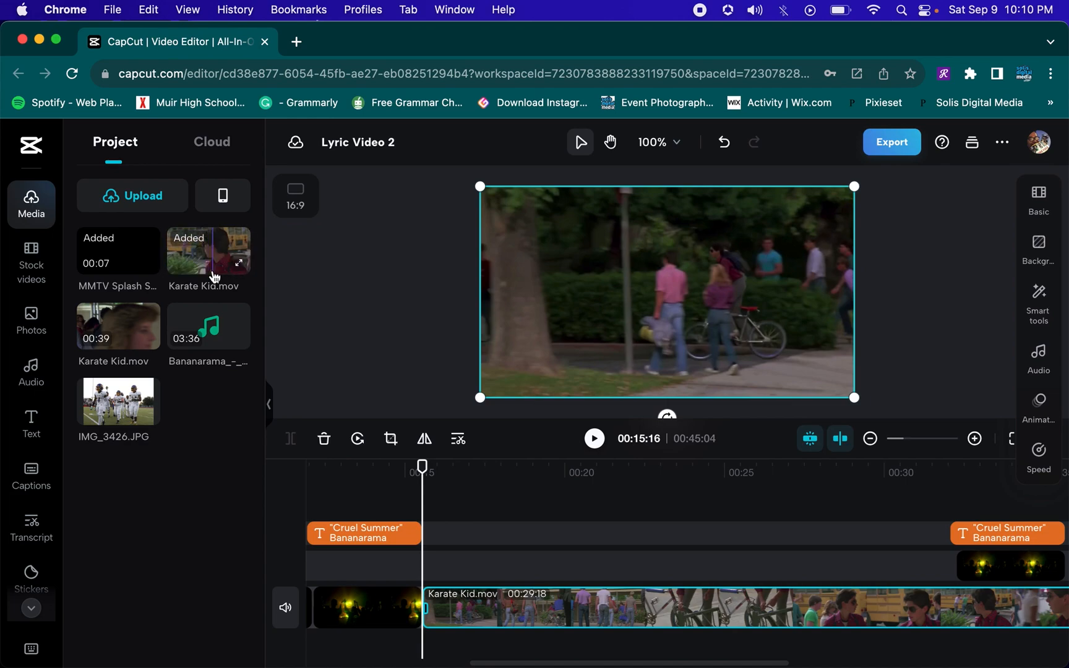
pyautogui.click(221, 328)
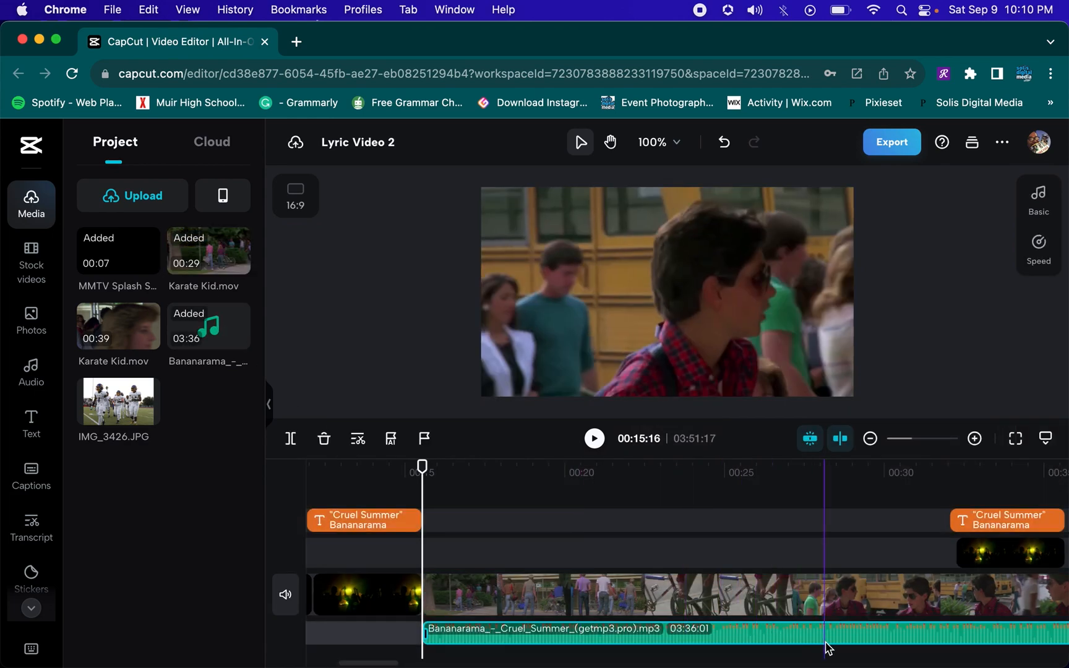
pyautogui.moveTo(882, 640); pyautogui.dragTo(847, 640)
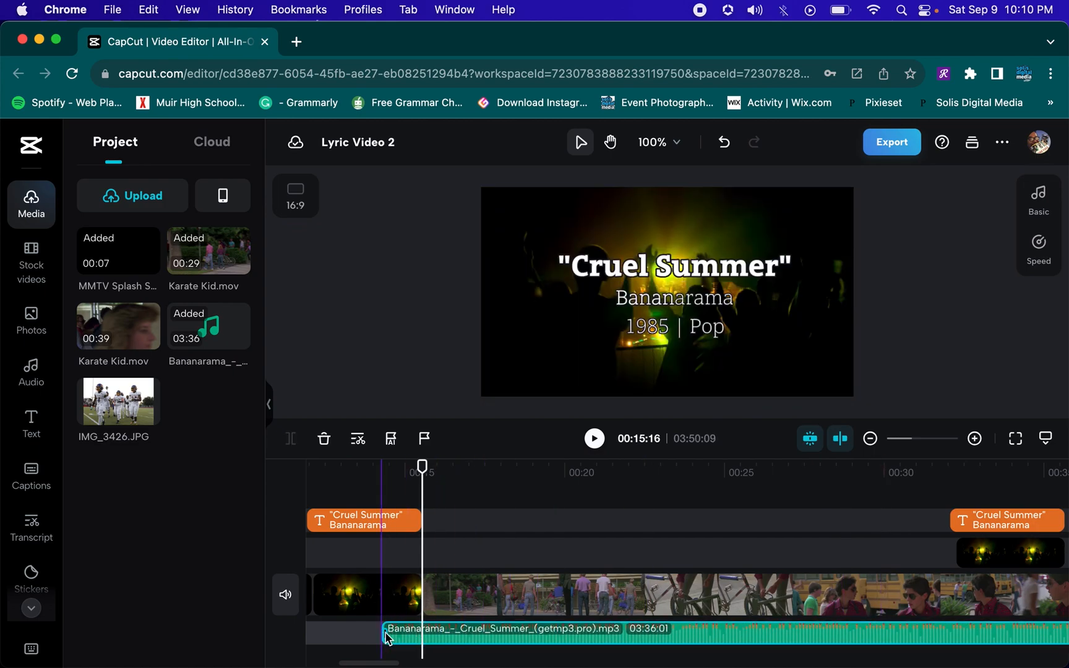
pyautogui.moveTo(385, 631); pyautogui.dragTo(471, 645)
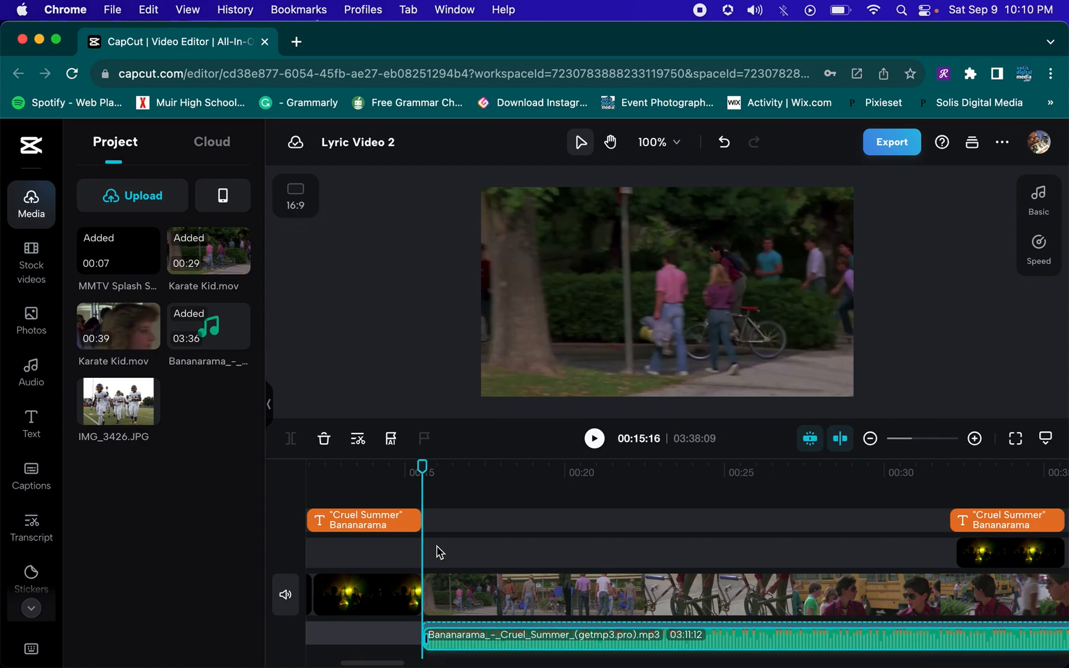
# Play the timeline from 15:16 to hear how the song starts
pyautogui.moveTo(441, 575); pyautogui.dragTo(439, 569)
pyautogui.press('space')
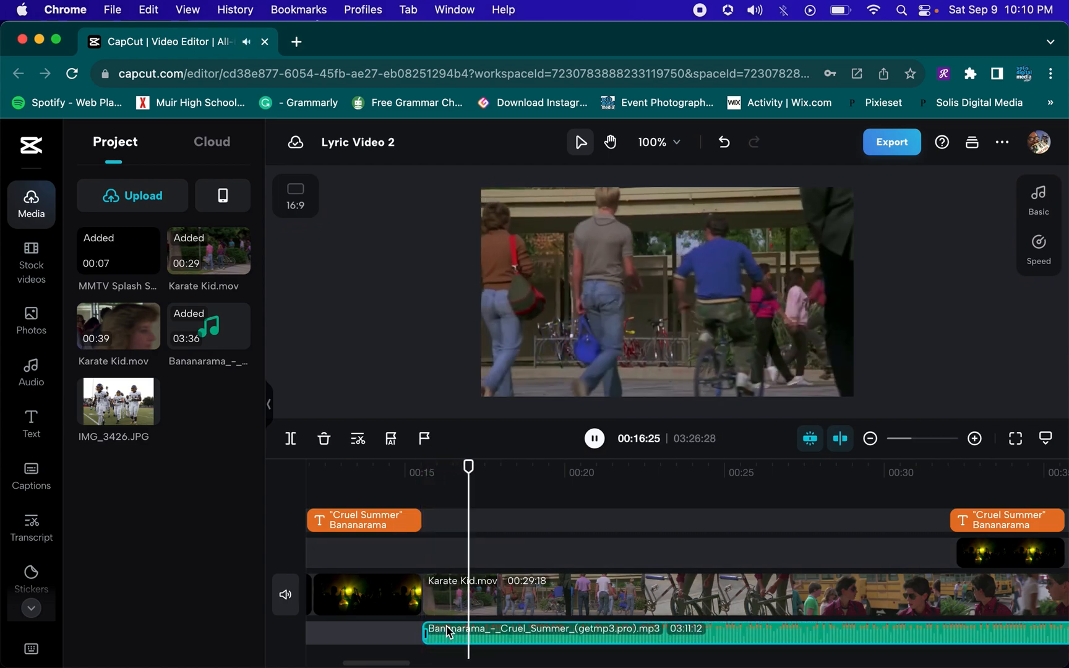
pyautogui.press('space')
# Trim more off the start of the Bananarama audio clip, keeping it aligned with the Karate Kid clip
pyautogui.moveTo(458, 630)
pyautogui.mouseDown()
pyautogui.moveTo(772, 629)
pyautogui.moveTo(489, 616)
pyautogui.moveTo(463, 621)
pyautogui.moveTo(468, 629)
pyautogui.mouseUp()
pyautogui.press('XF86AudioRaiseVolume')
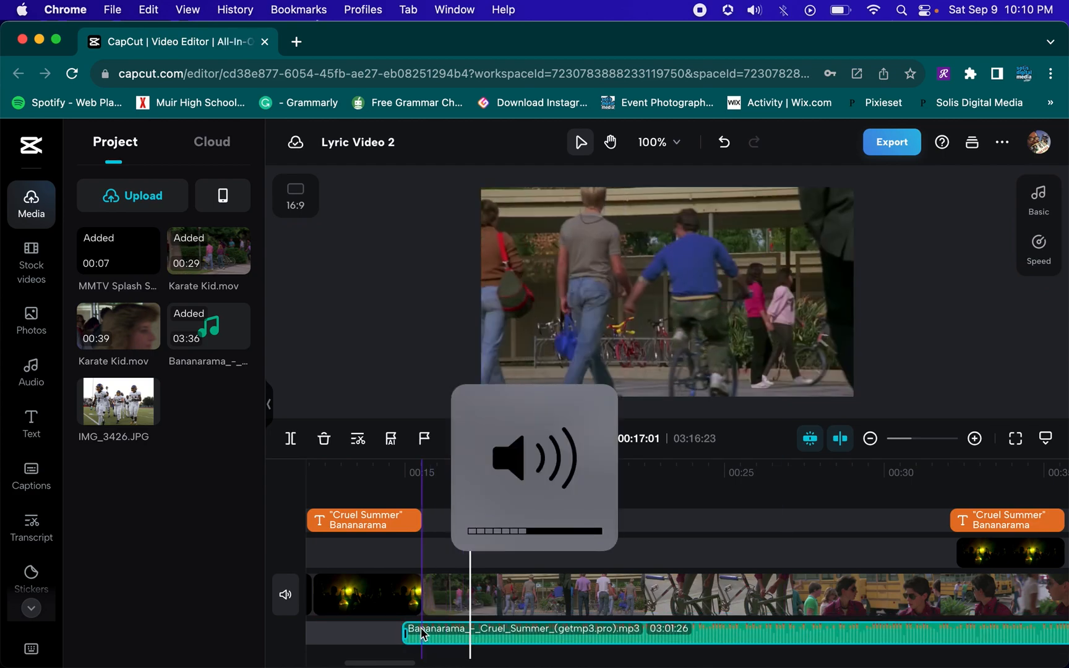
pyautogui.moveTo(680, 638); pyautogui.dragTo(950, 637)
pyautogui.click(649, 518)
pyautogui.moveTo(726, 636); pyautogui.dragTo(486, 645)
# Play the preview from about 17 seconds to check the music over the Karate Kid footage
pyautogui.click(502, 525)
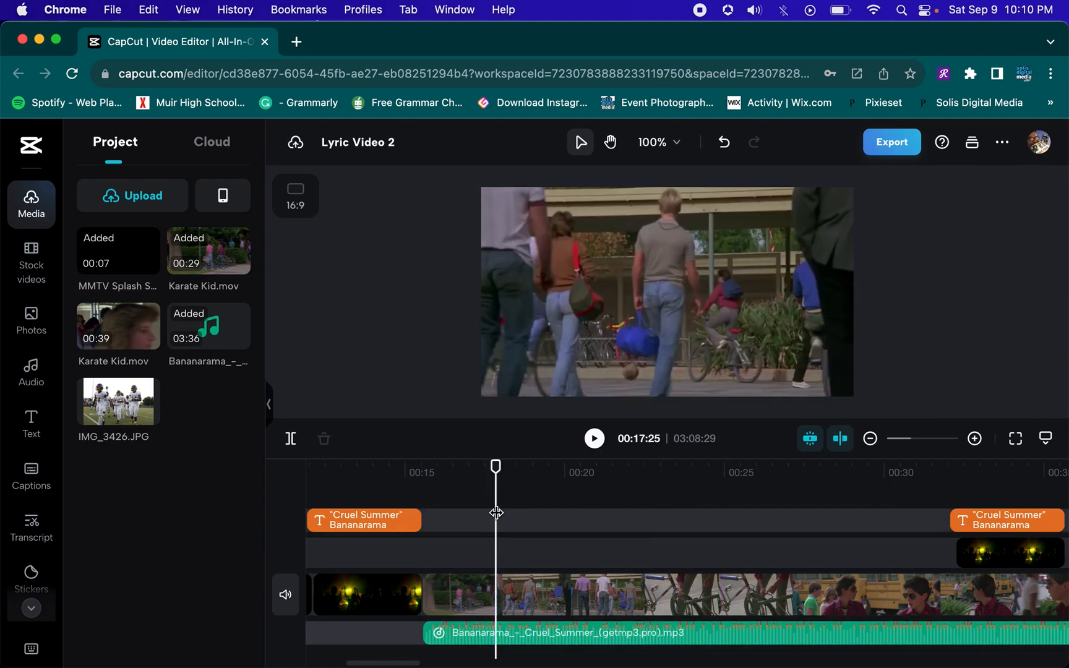
pyautogui.press('space')
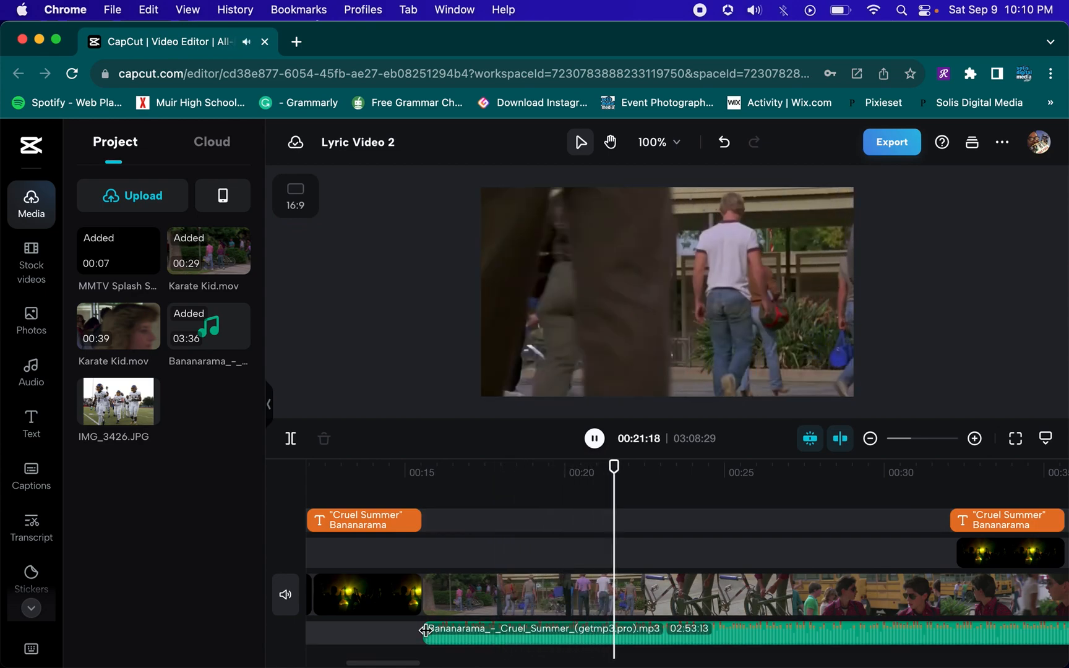
# Trim more off the start of the Bananarama audio clip and slide it back to align with the Karate Kid clip
pyautogui.click(548, 629)
pyautogui.moveTo(548, 630); pyautogui.dragTo(596, 635)
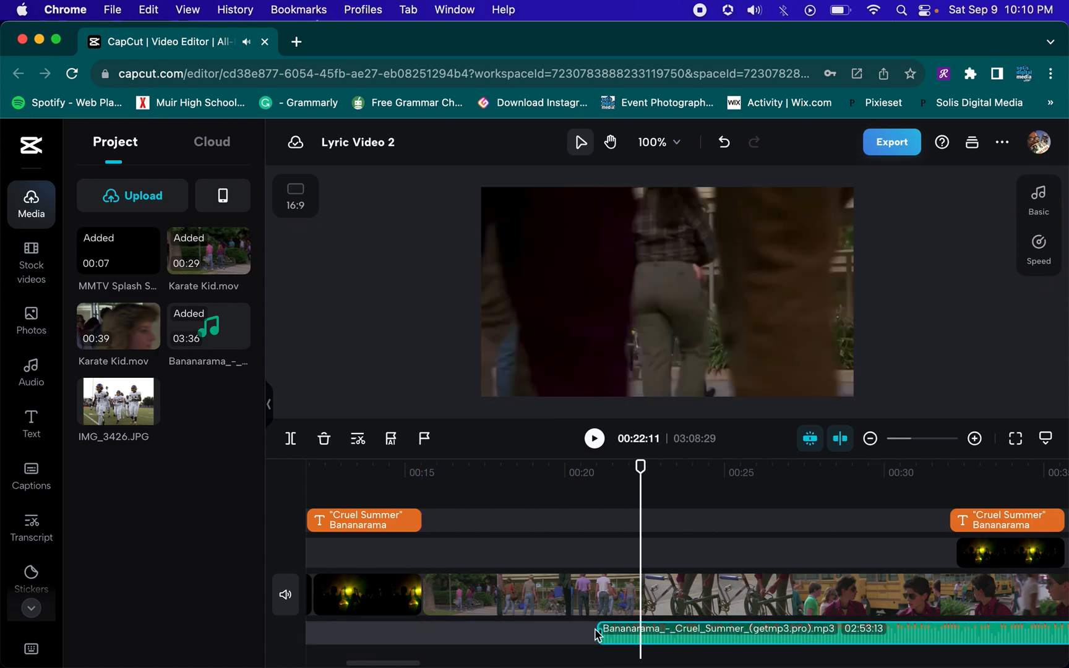
pyautogui.moveTo(674, 631); pyautogui.dragTo(516, 632)
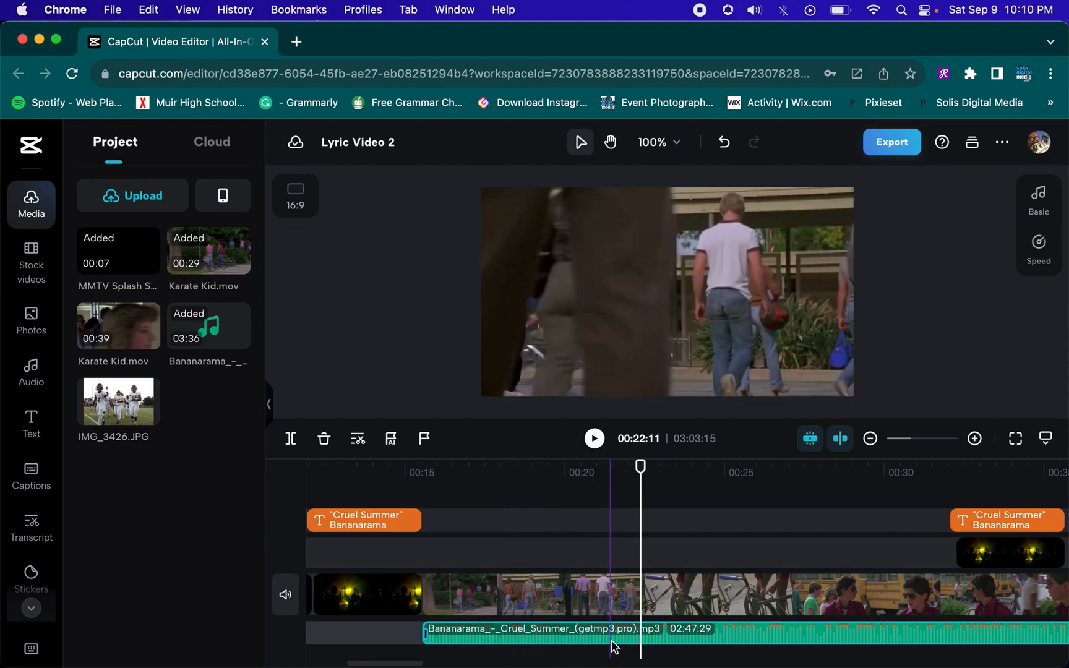
# Open the audio clip's basic settings and scroll through its volume, fade, noise reduction and voice effect options
pyautogui.click(1039, 204)
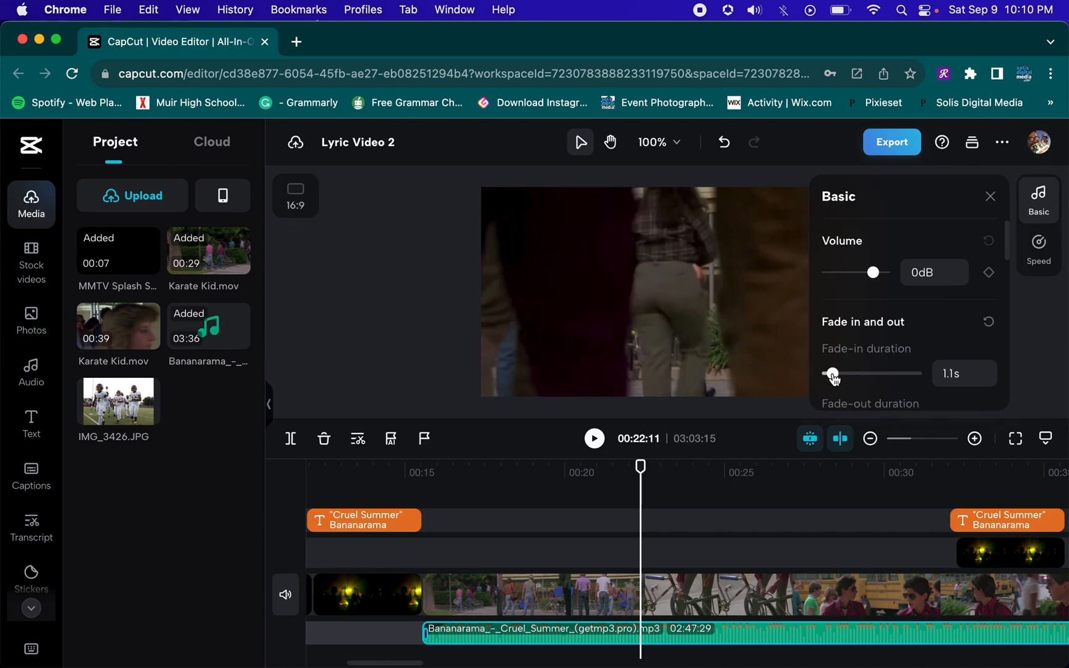
pyautogui.scroll(-3, 833, 375)
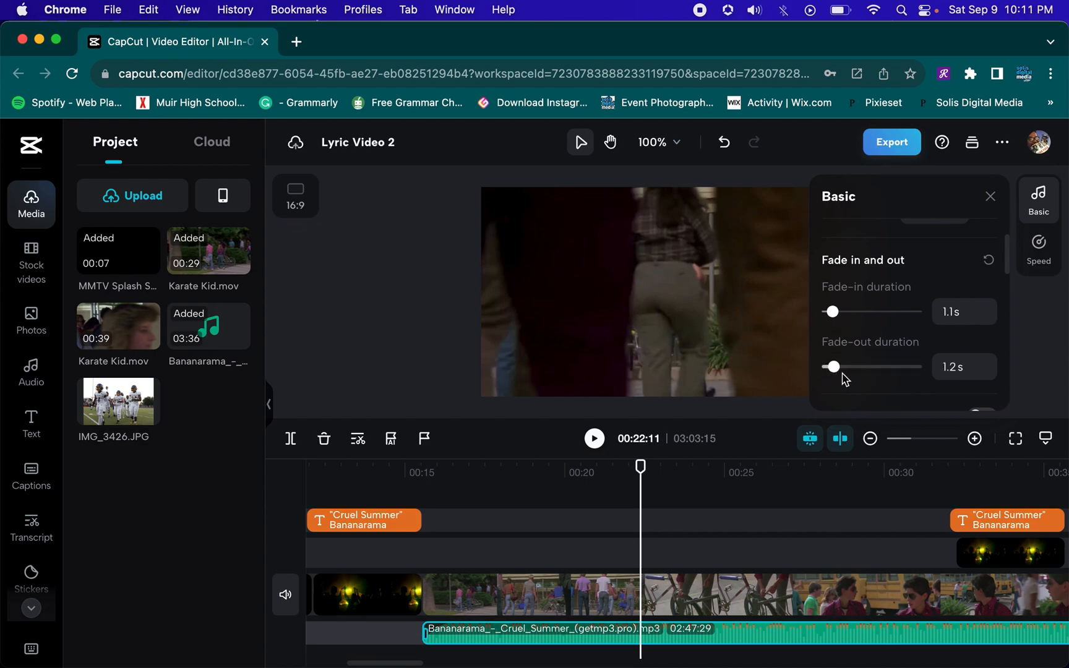
pyautogui.scroll(-8, 886, 310)
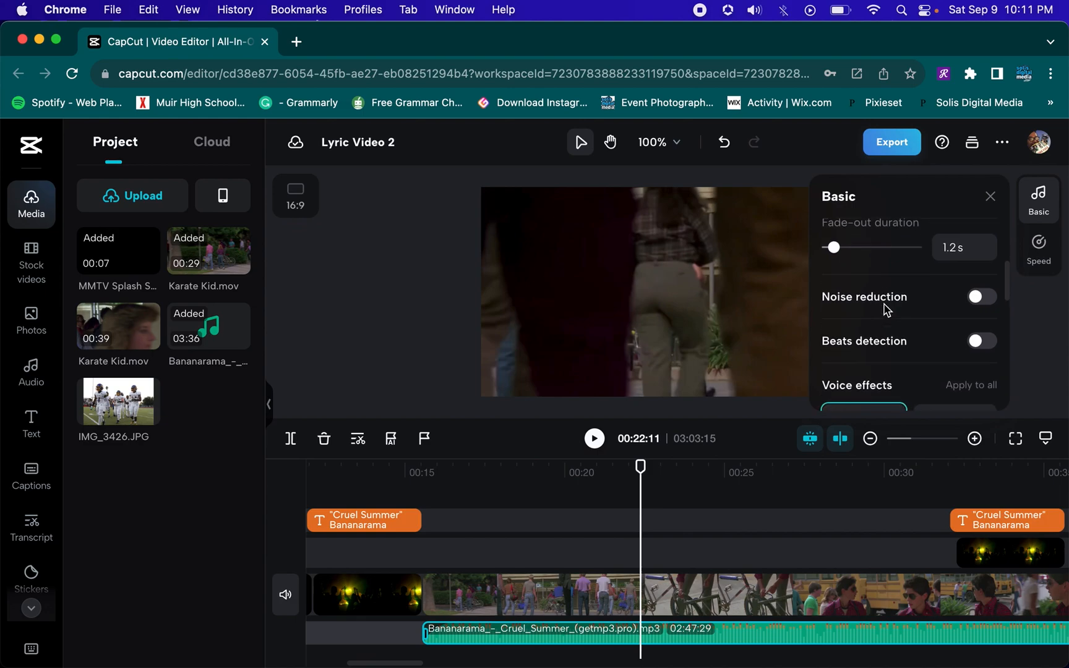
pyautogui.scroll(-2, 885, 307)
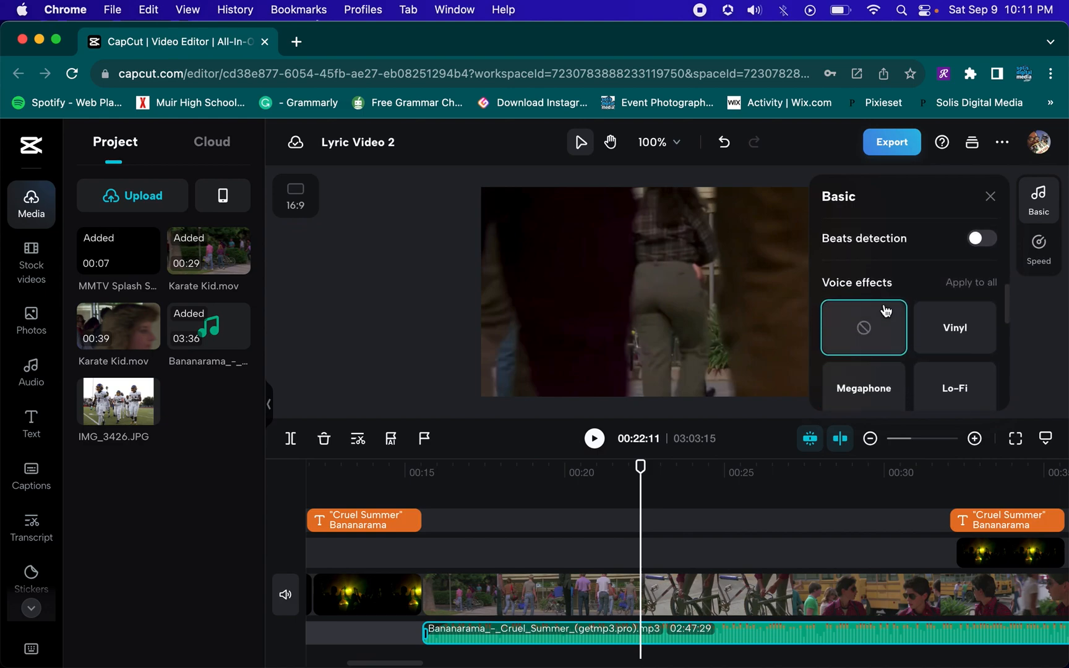
pyautogui.scroll(4, 910, 323)
pyautogui.scroll(-15, 910, 323)
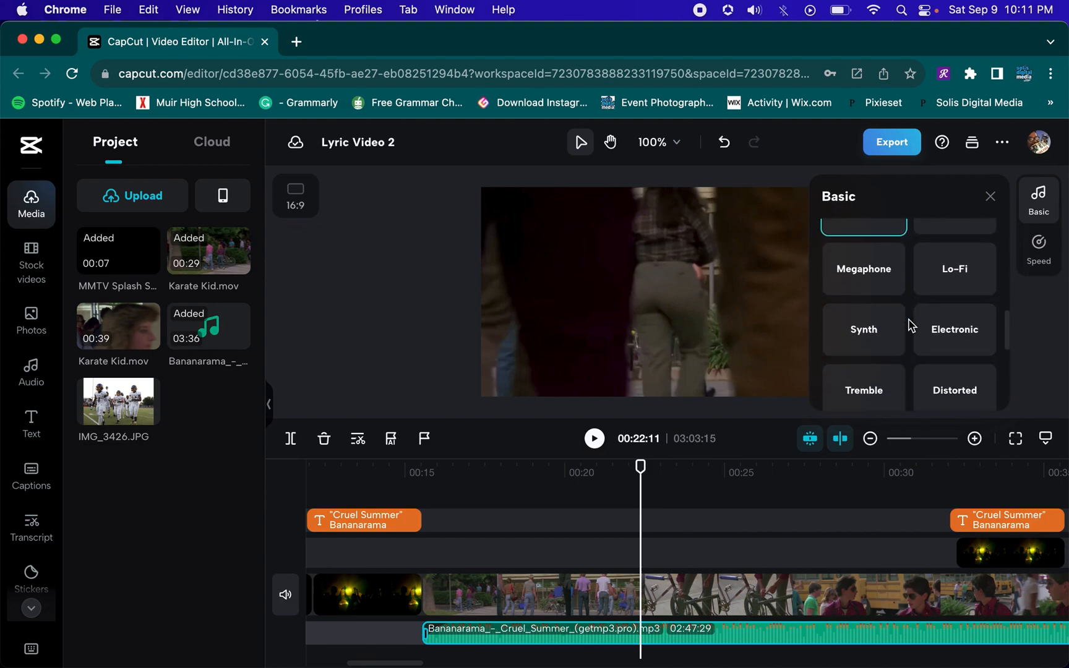
pyautogui.scroll(-6, 910, 324)
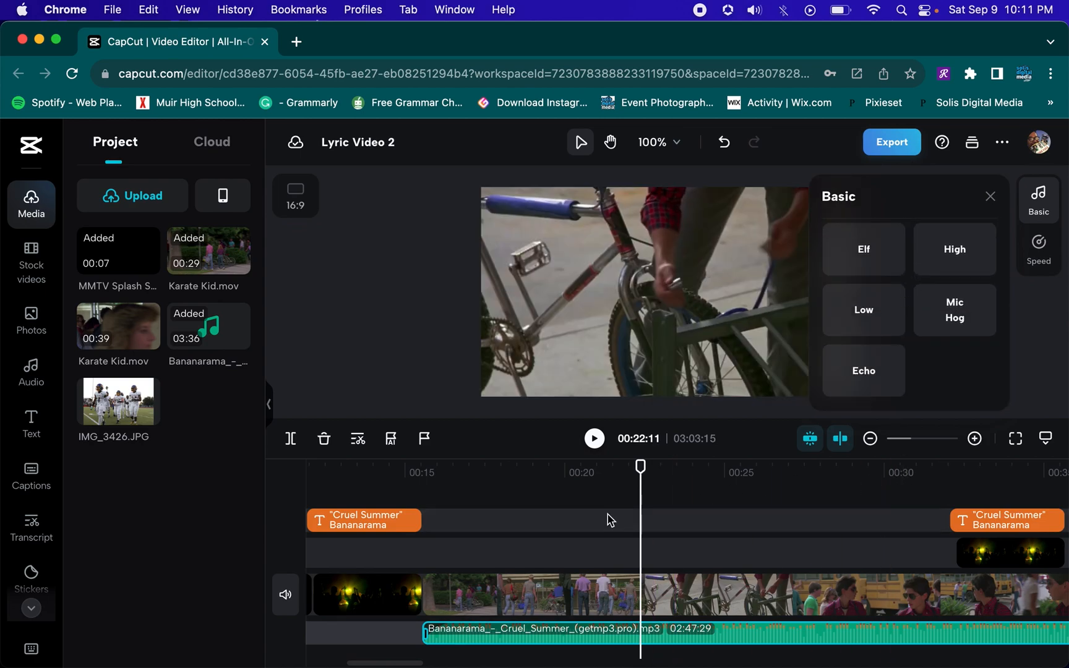
# Play the timeline from about 15 seconds to hear the song's start
pyautogui.click(410, 471)
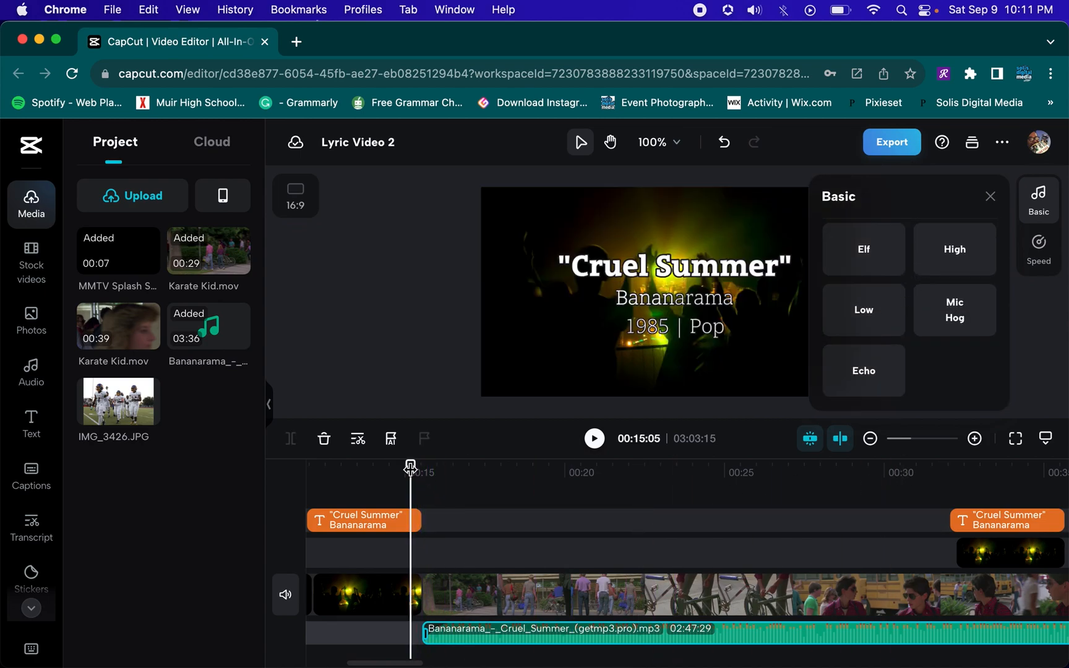
pyautogui.press('space')
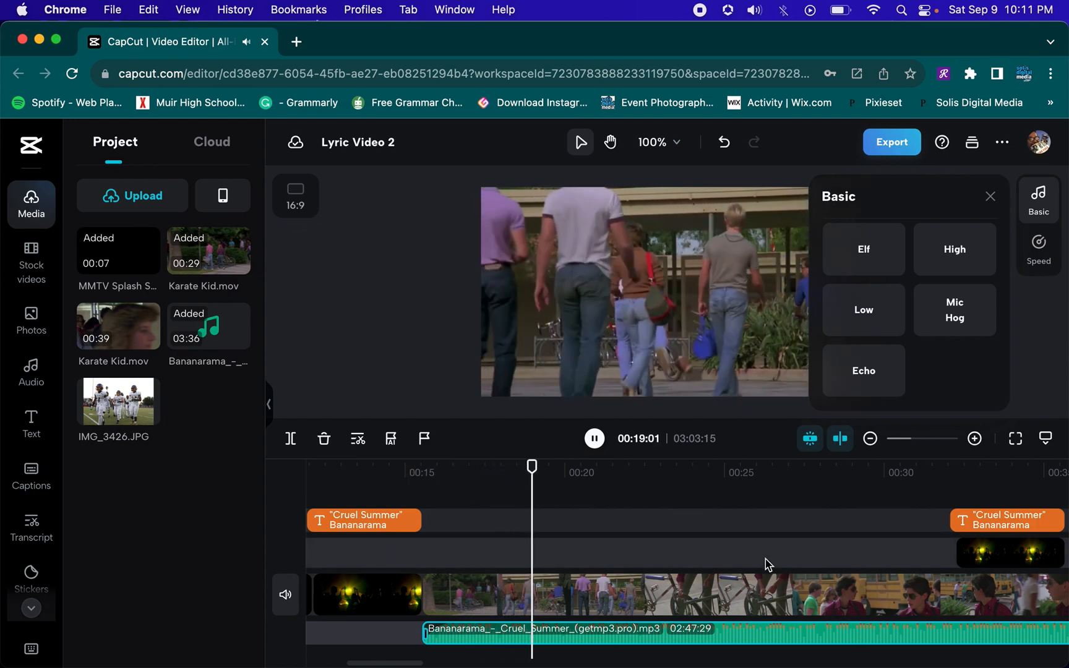
pyautogui.press('space')
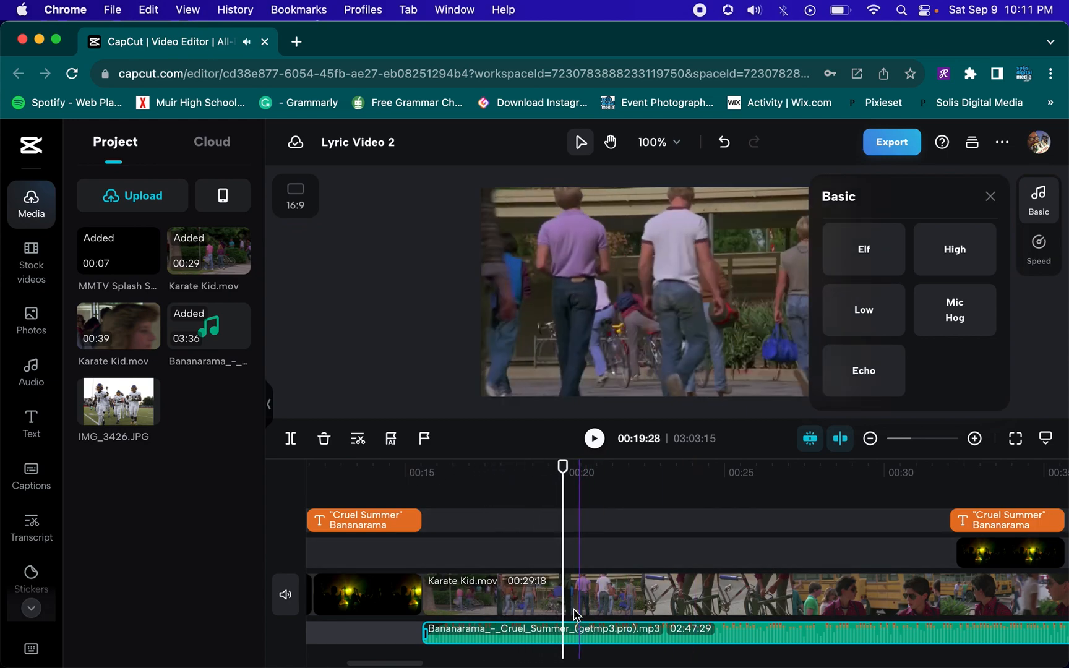
# Split the song at about 19:28, delete the opening piece, and move the rest back to the Karate Kid clip's start
pyautogui.click(560, 634)
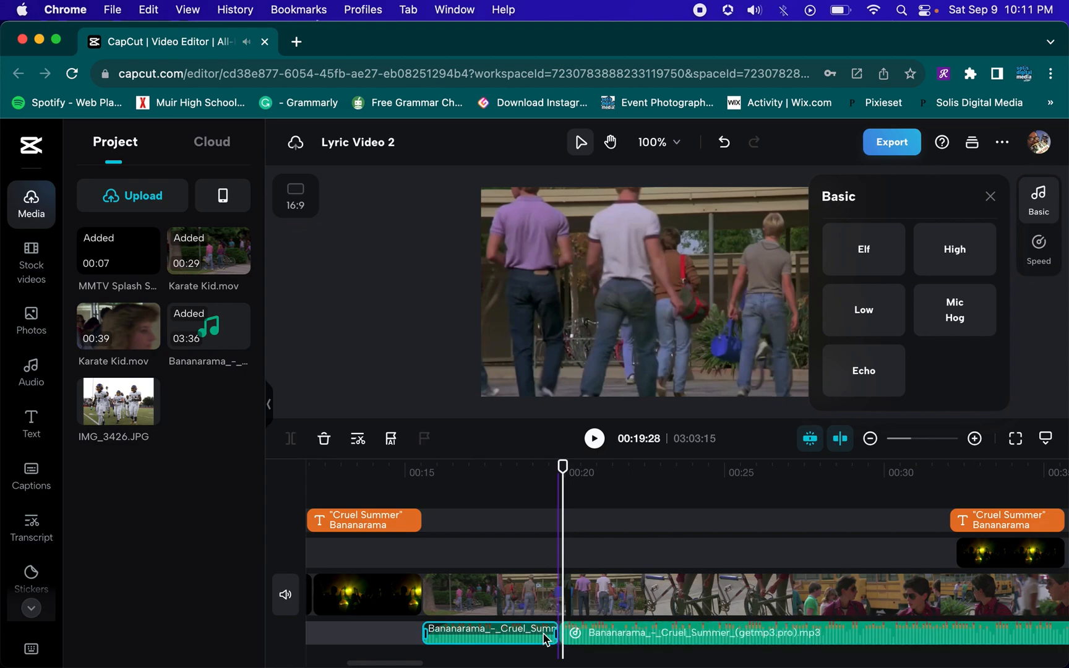
pyautogui.press('Delete')
pyautogui.moveTo(619, 638); pyautogui.dragTo(486, 644)
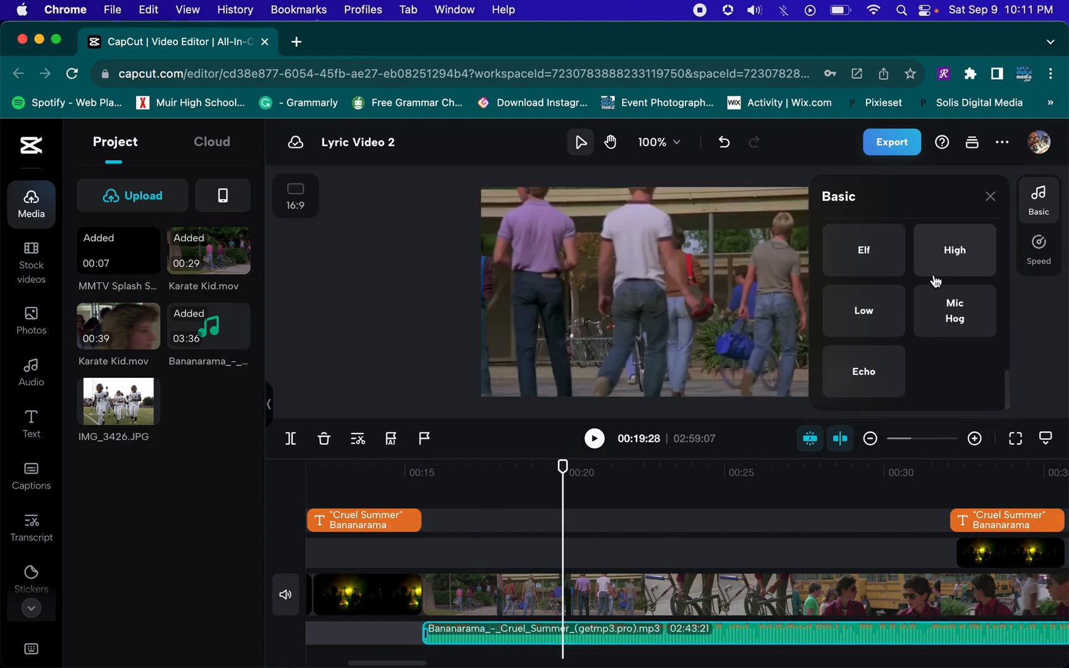
# Play the timeline from about 15 seconds to hear the trimmed song over the Karate Kid footage
pyautogui.scroll(-3, 936, 282)
pyautogui.scroll(10, 936, 281)
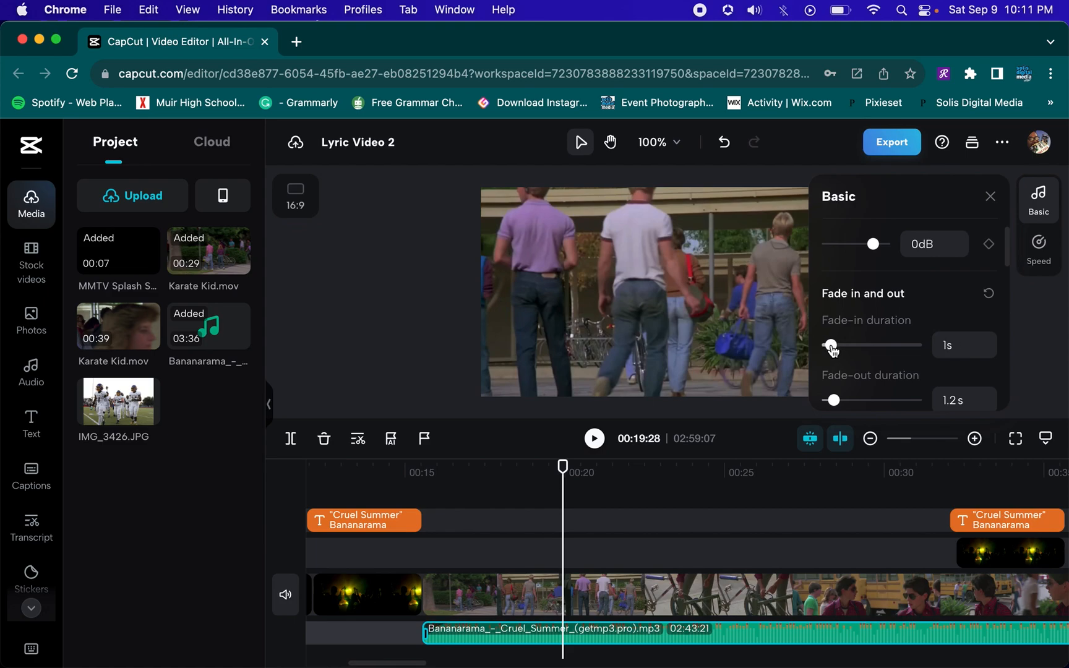
pyautogui.click(413, 484)
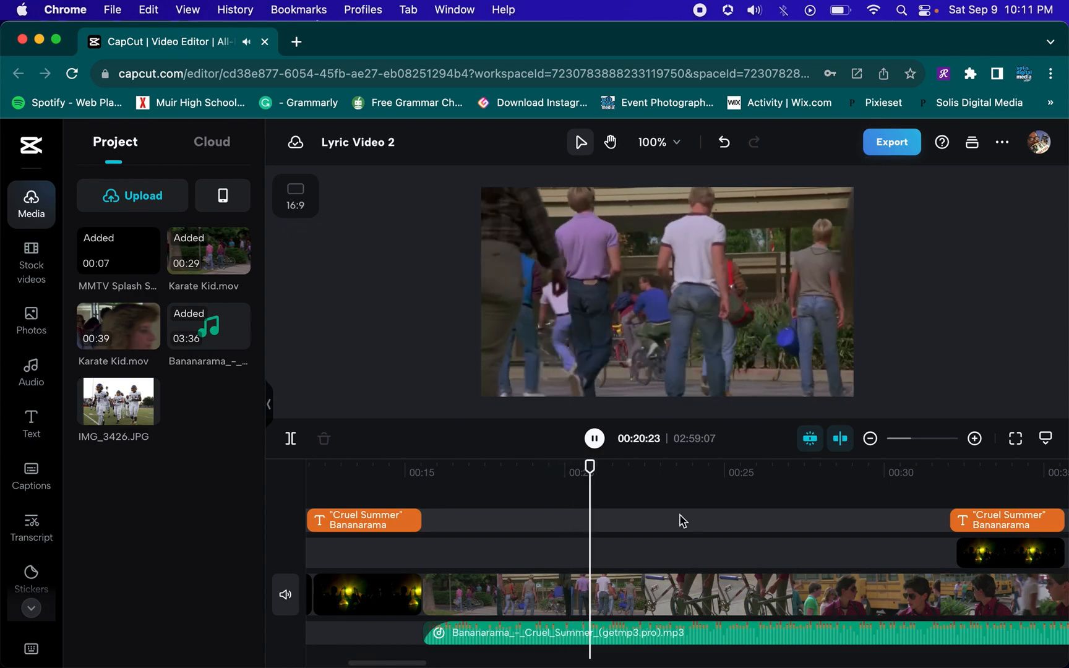
pyautogui.hscroll(-1, 760, 533)
pyautogui.hscroll(2, 761, 532)
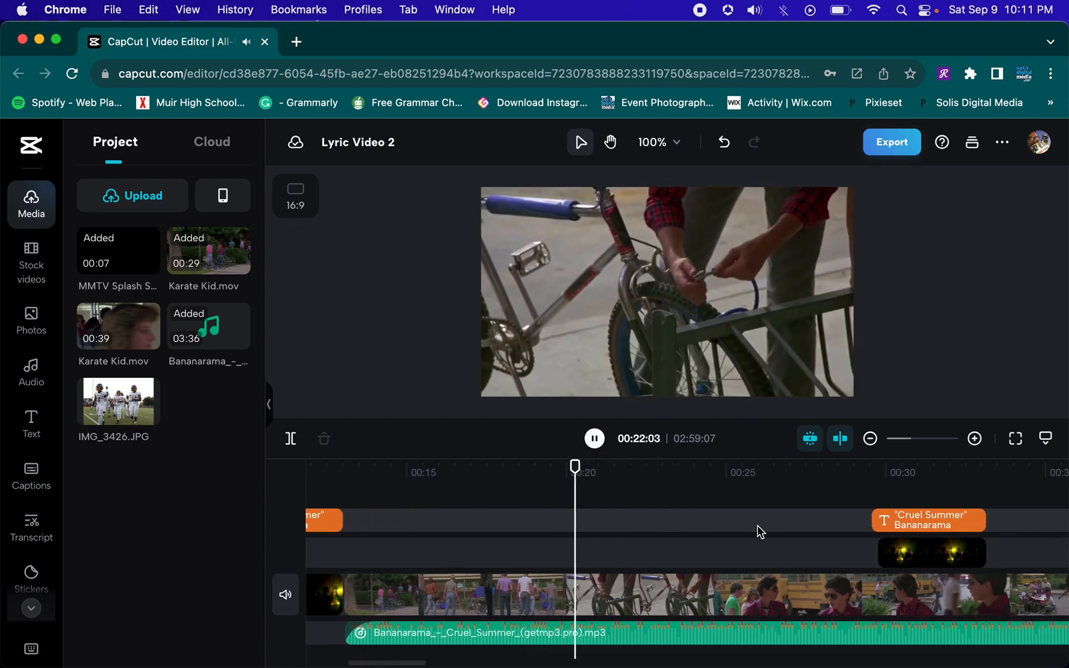
pyautogui.hscroll(5, 761, 532)
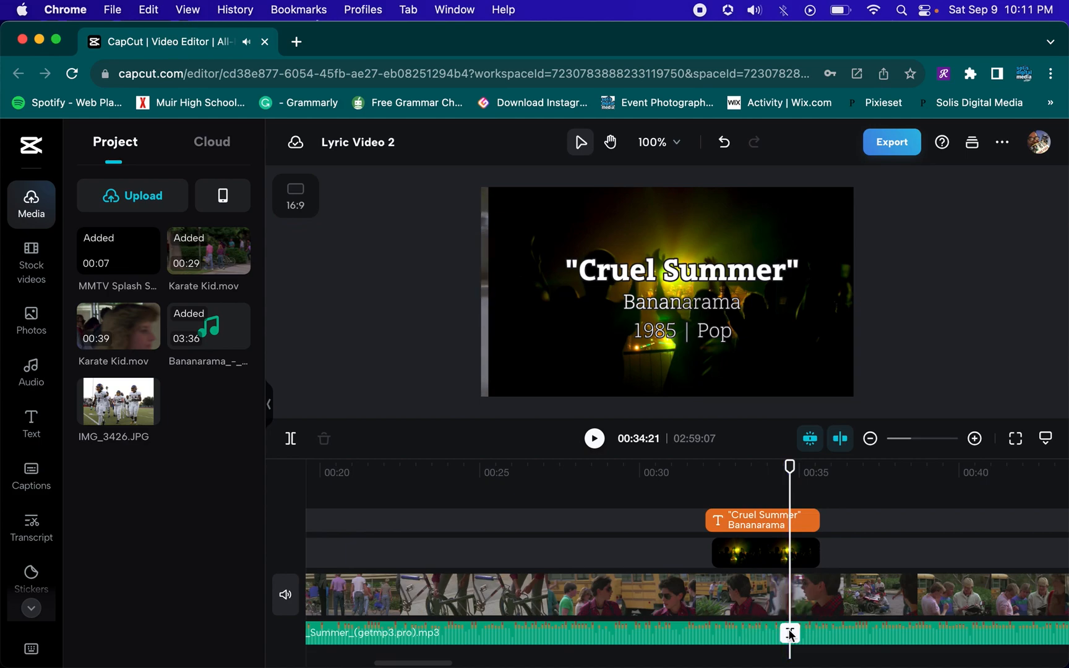
# Split the Karate Kid clip and the song at 34:21 and delete both parts after that point
pyautogui.click(788, 629)
pyautogui.click(790, 632)
pyautogui.click(810, 597)
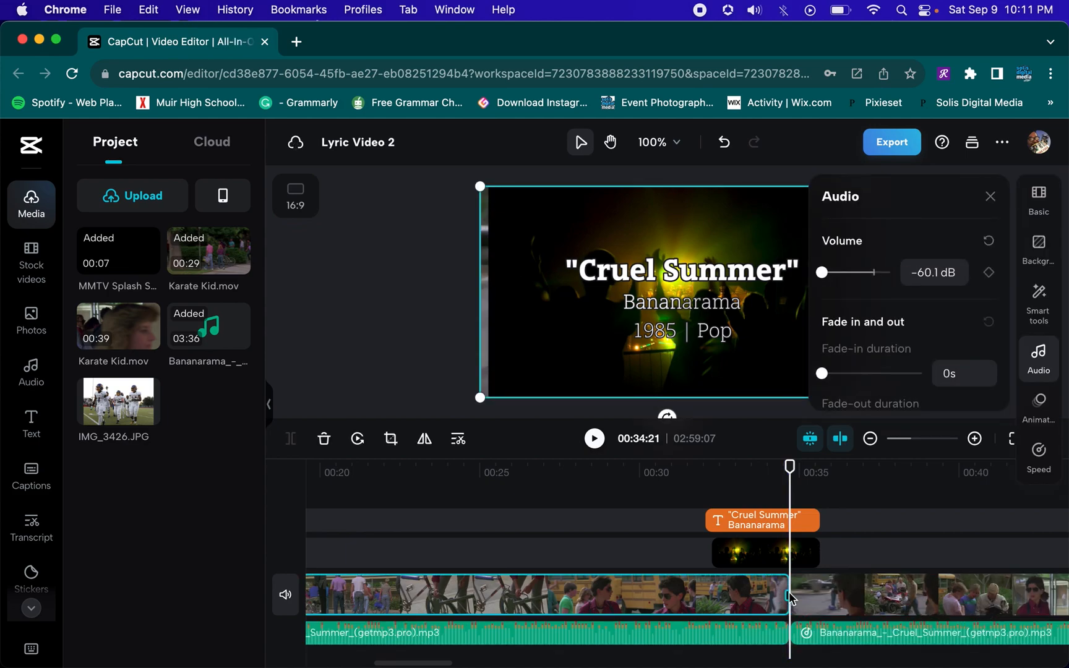
pyautogui.press('Delete')
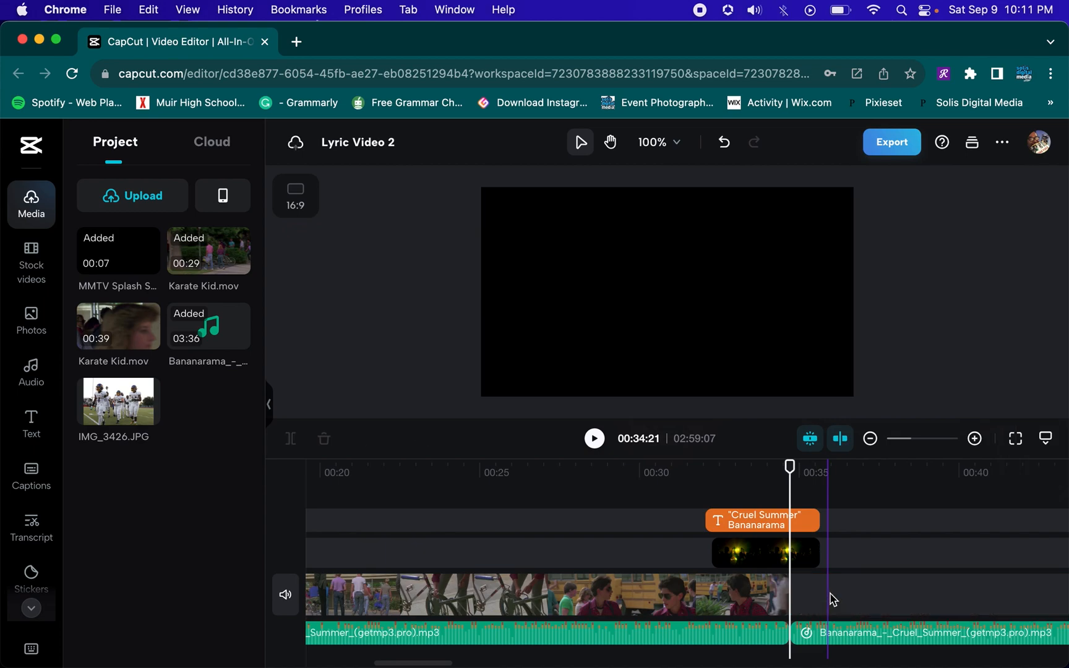
pyautogui.click(859, 640)
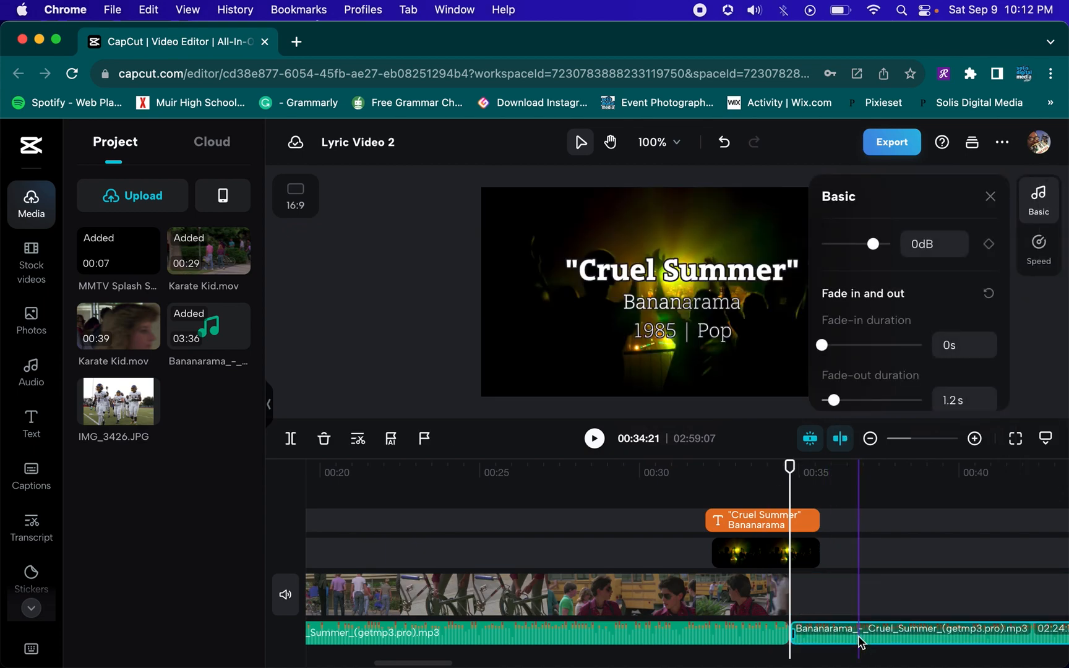
pyautogui.press('Delete')
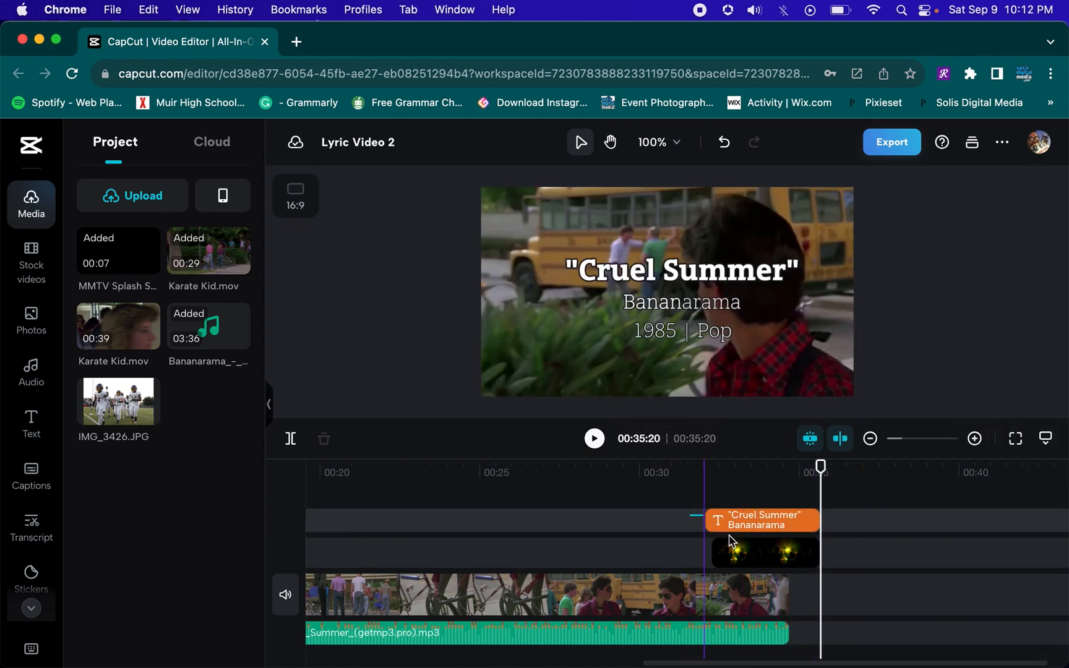
# Move the closing Cruel Summer title and live concert clip later, to about 36 seconds
pyautogui.click(727, 521)
pyautogui.click(767, 553)
pyautogui.moveTo(798, 559); pyautogui.dragTo(953, 559)
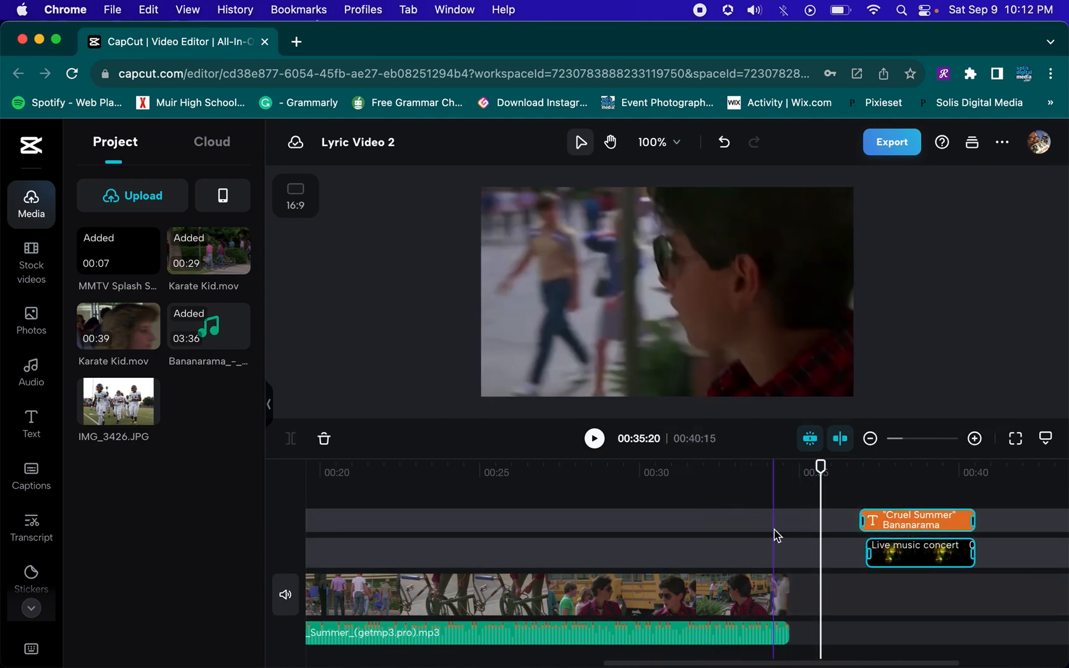
# Delete the leftover audio fragment at the song's end and extend the song to the end of the Karate Kid clip
pyautogui.click(775, 529)
pyautogui.click(778, 637)
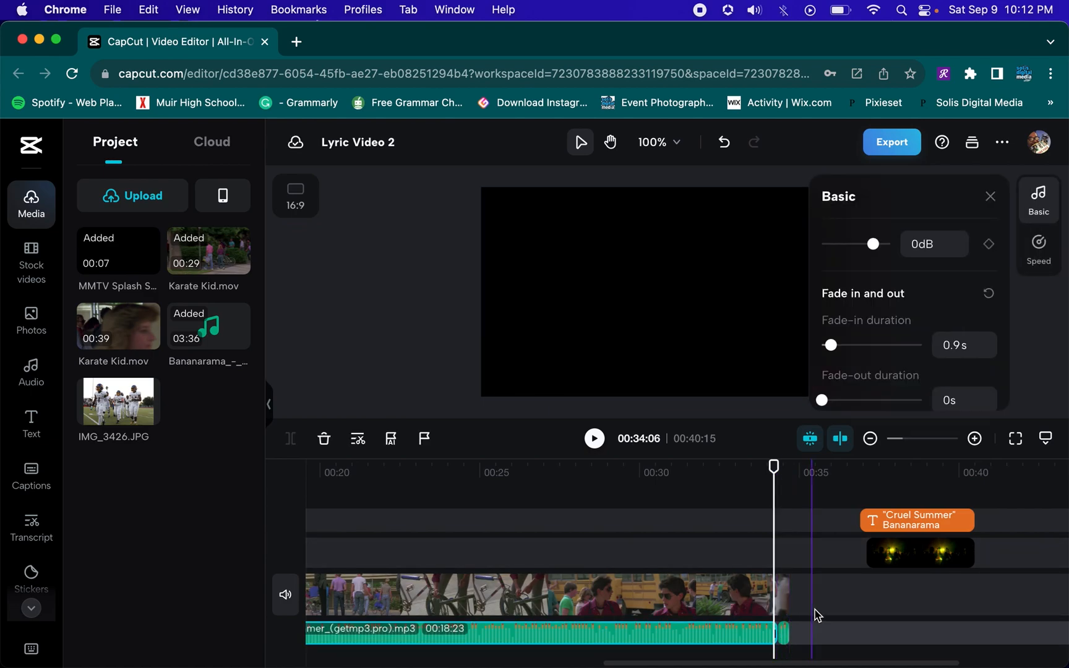
pyautogui.click(815, 604)
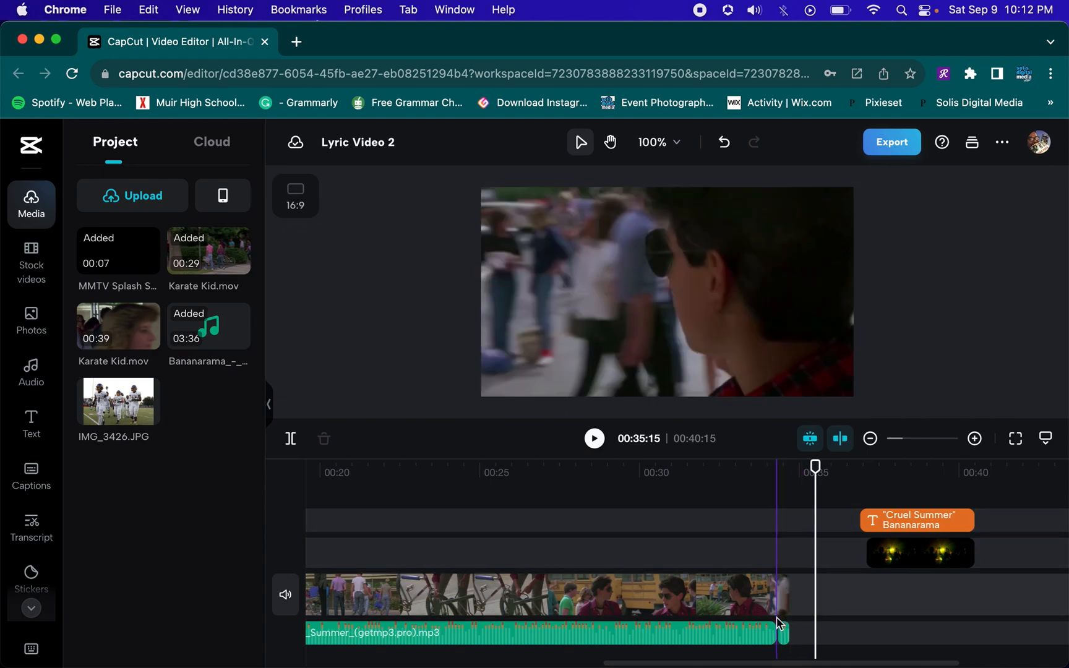
pyautogui.click(768, 474)
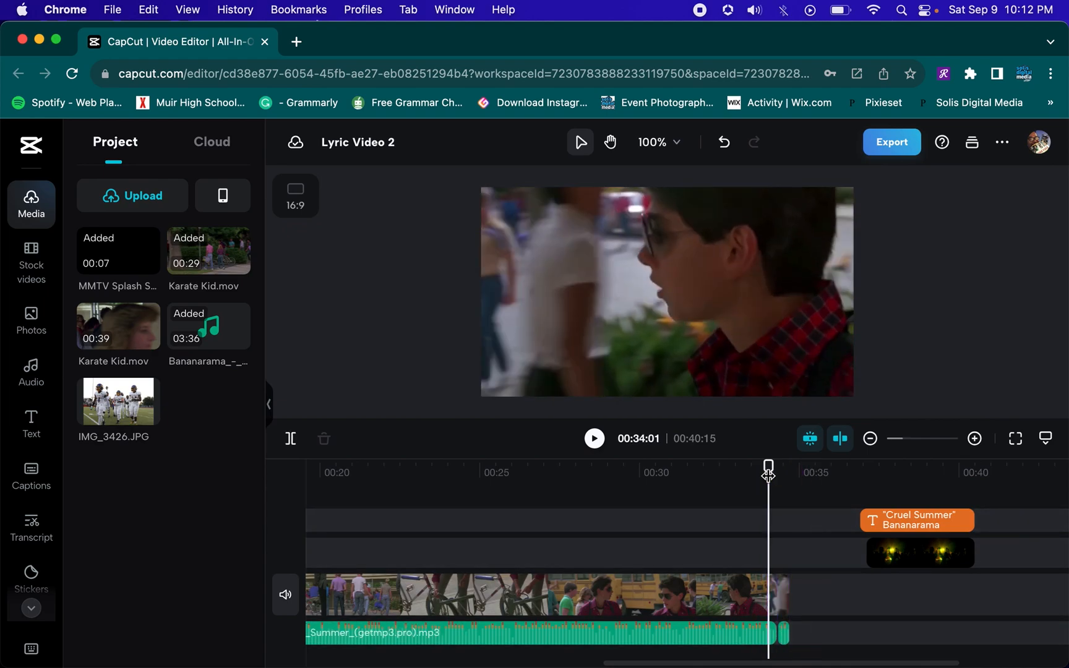
pyautogui.click(784, 632)
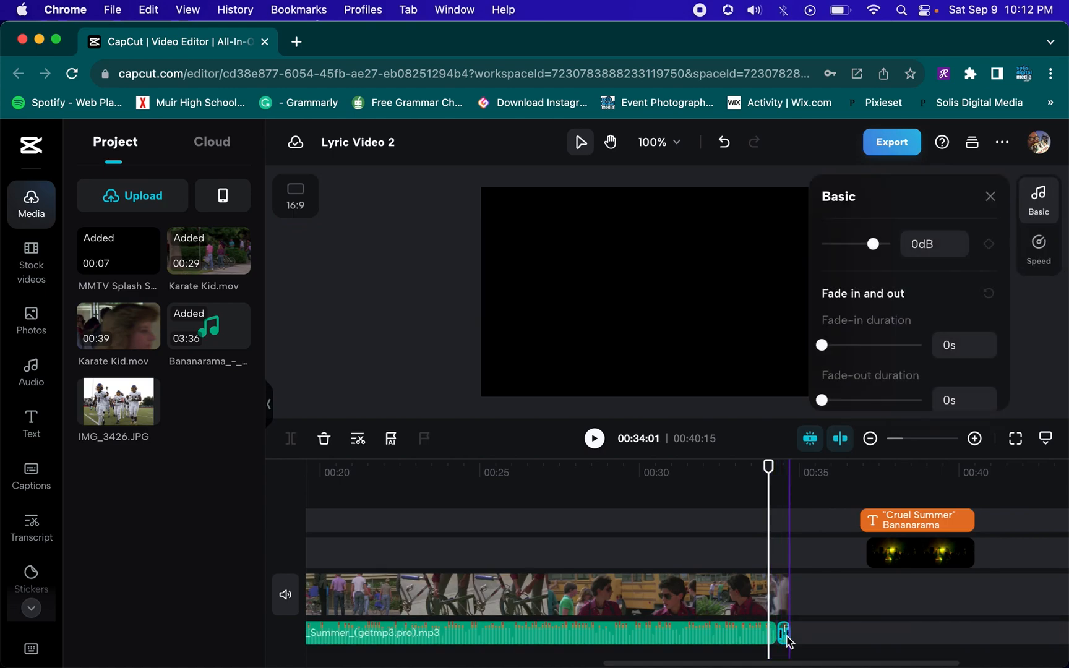
pyautogui.press('Delete')
pyautogui.click(776, 637)
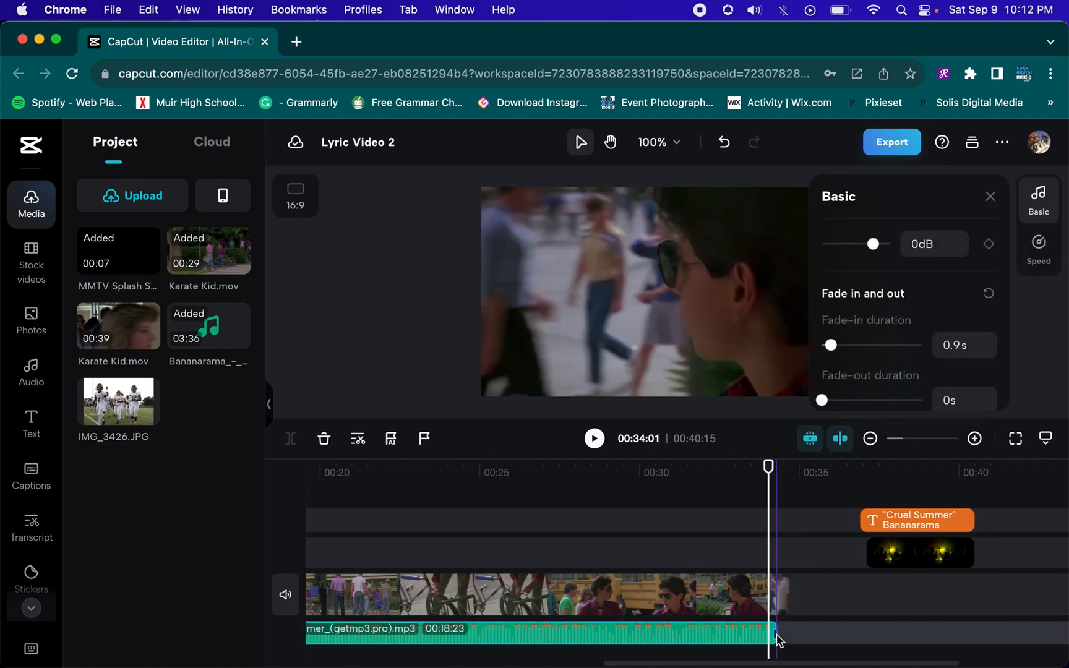
pyautogui.moveTo(774, 632); pyautogui.dragTo(790, 635)
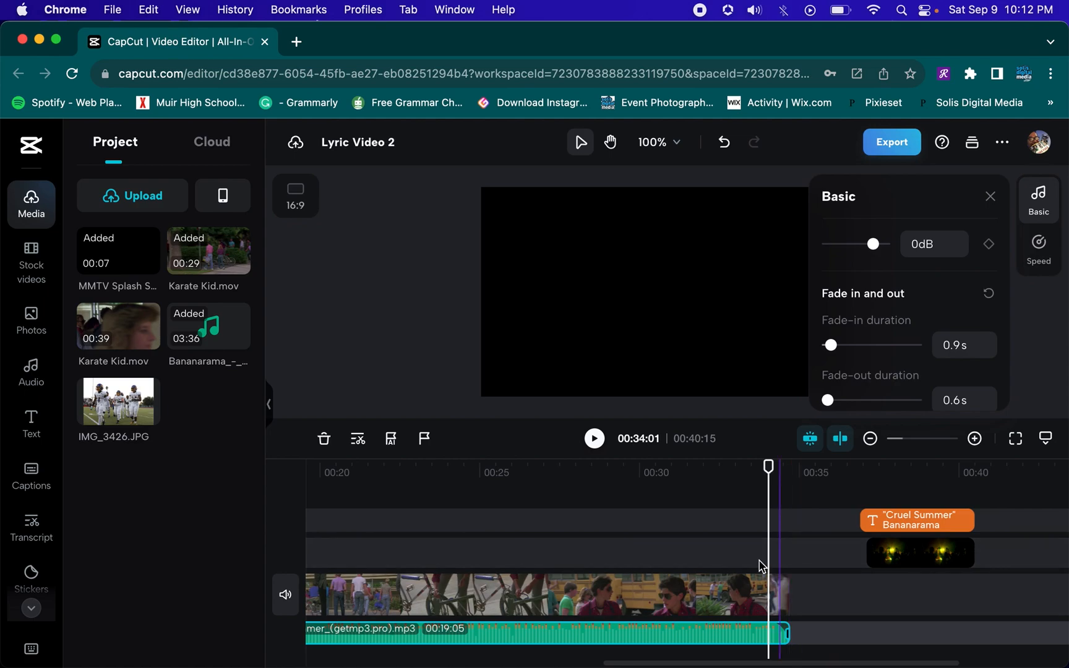
# Apply the Fade Out animation to the Karate Kid clip
pyautogui.click(767, 595)
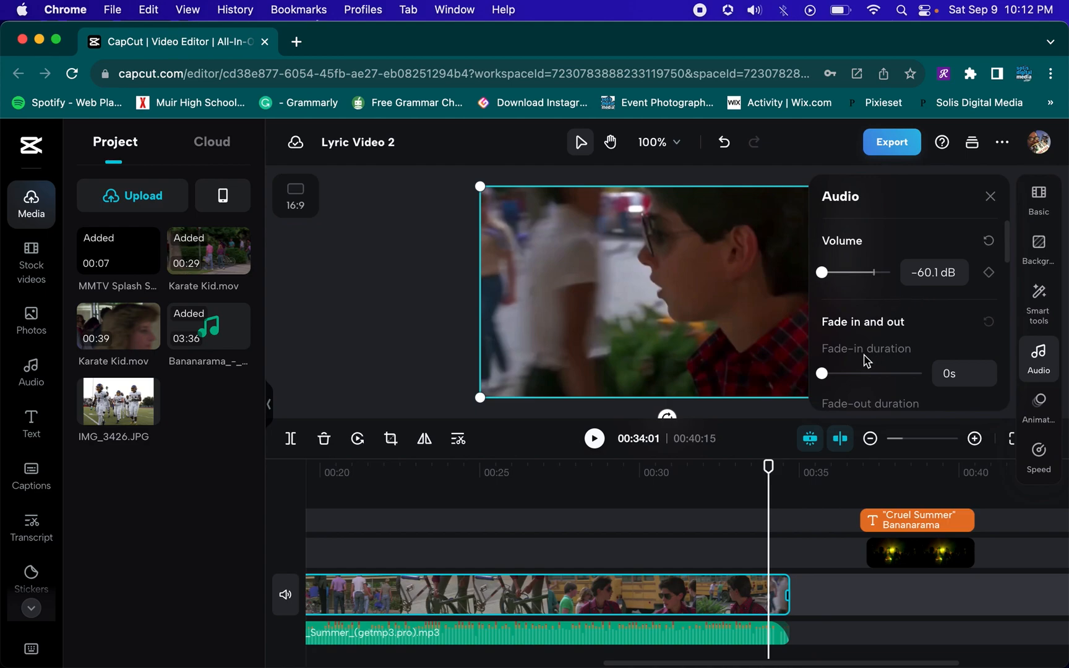
pyautogui.click(1040, 402)
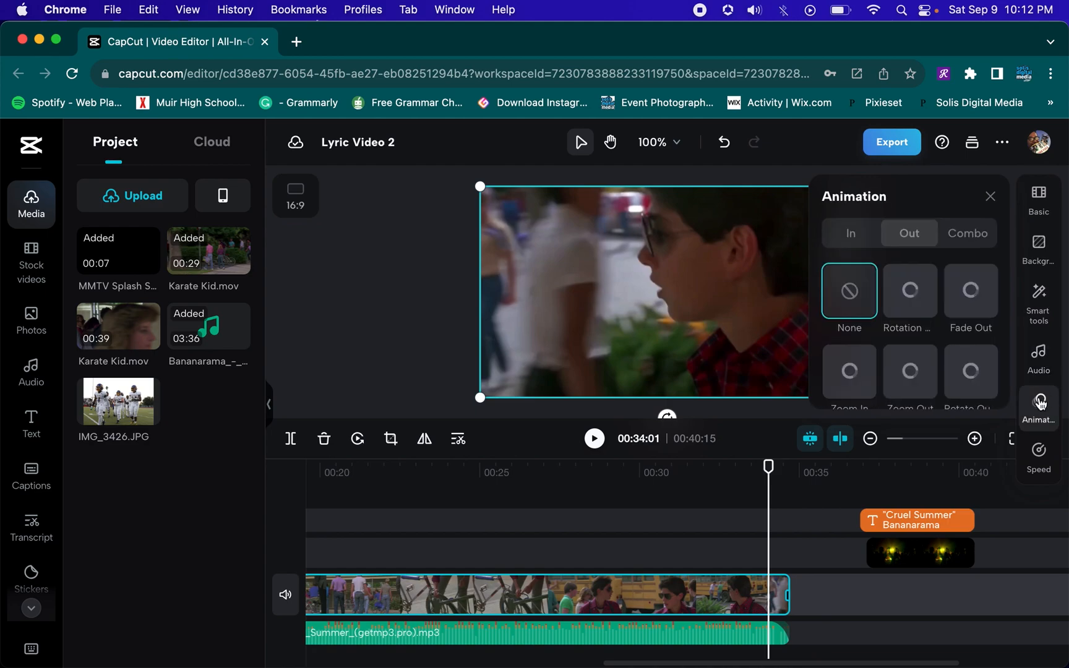
pyautogui.click(973, 311)
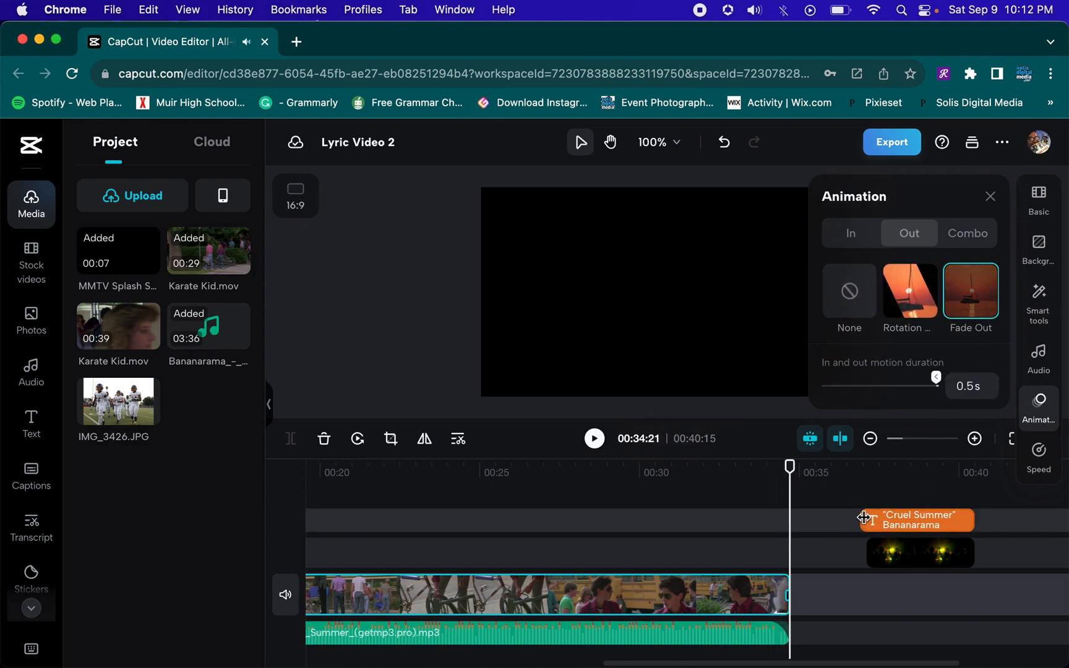
# Play the end of the Karate Kid clip and scroll back through the earlier clips on the timeline
pyautogui.click(750, 475)
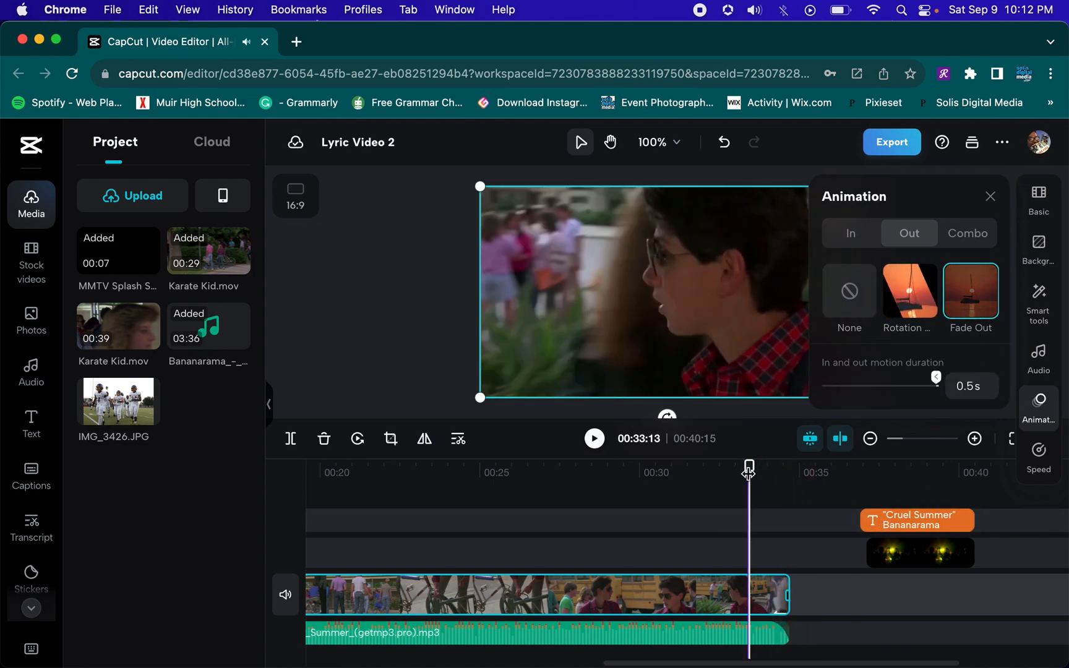
pyautogui.press('space')
pyautogui.press('space')
pyautogui.hscroll(-10, 660, 549)
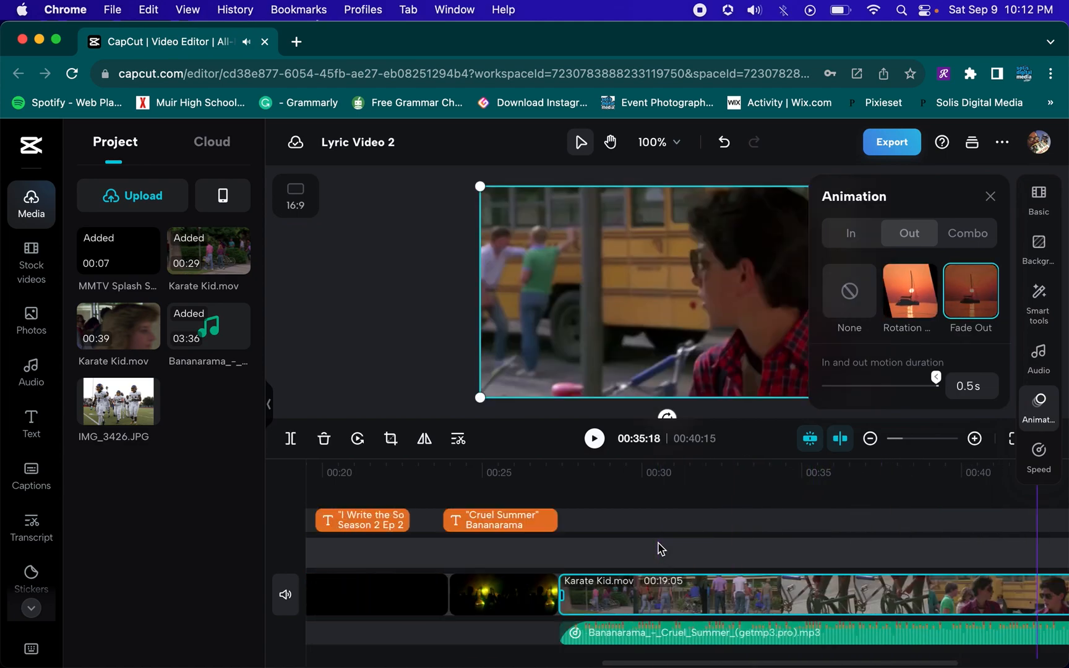
pyautogui.click(591, 598)
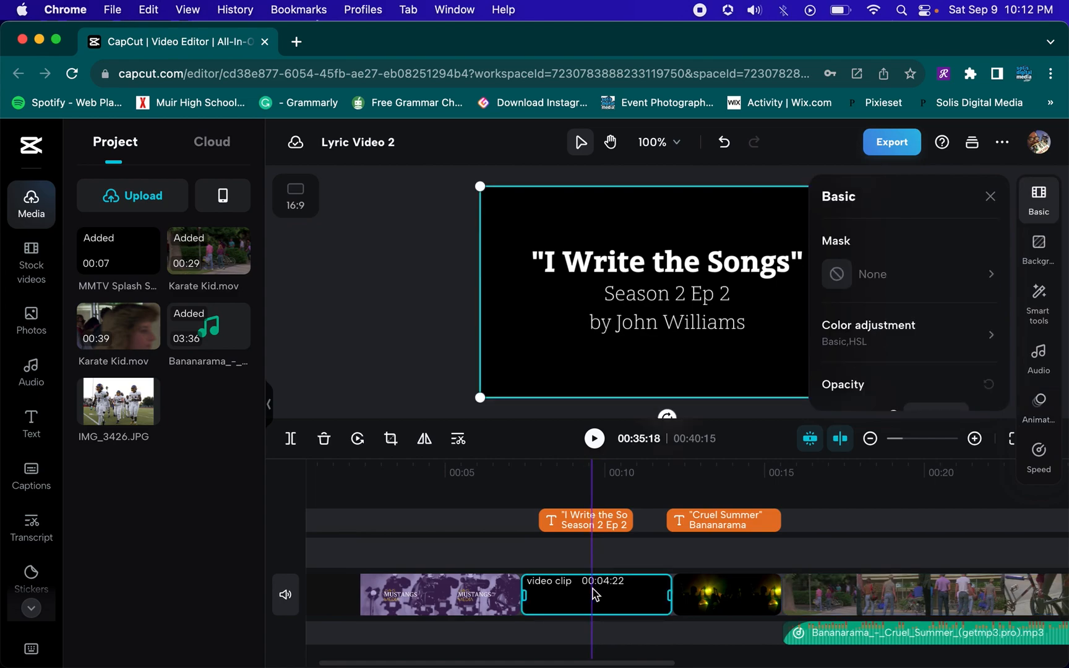
pyautogui.hscroll(10, 768, 598)
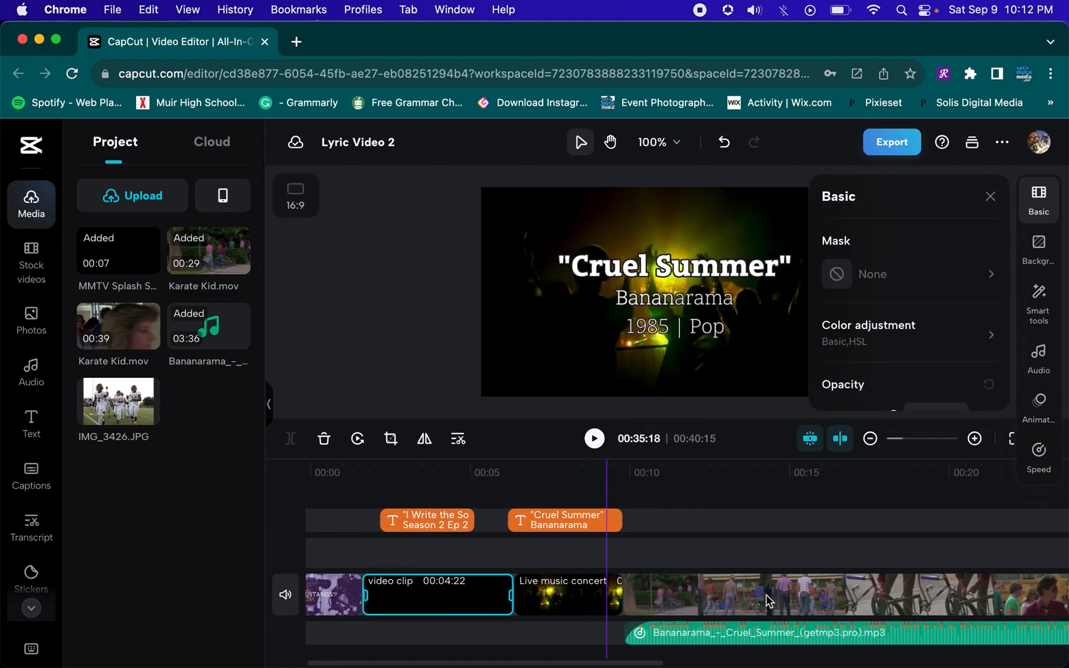
# Paste the black video clip onto the main track between the end of the Karate Kid clip and the live concert clip
pyautogui.hscroll(10, 768, 600)
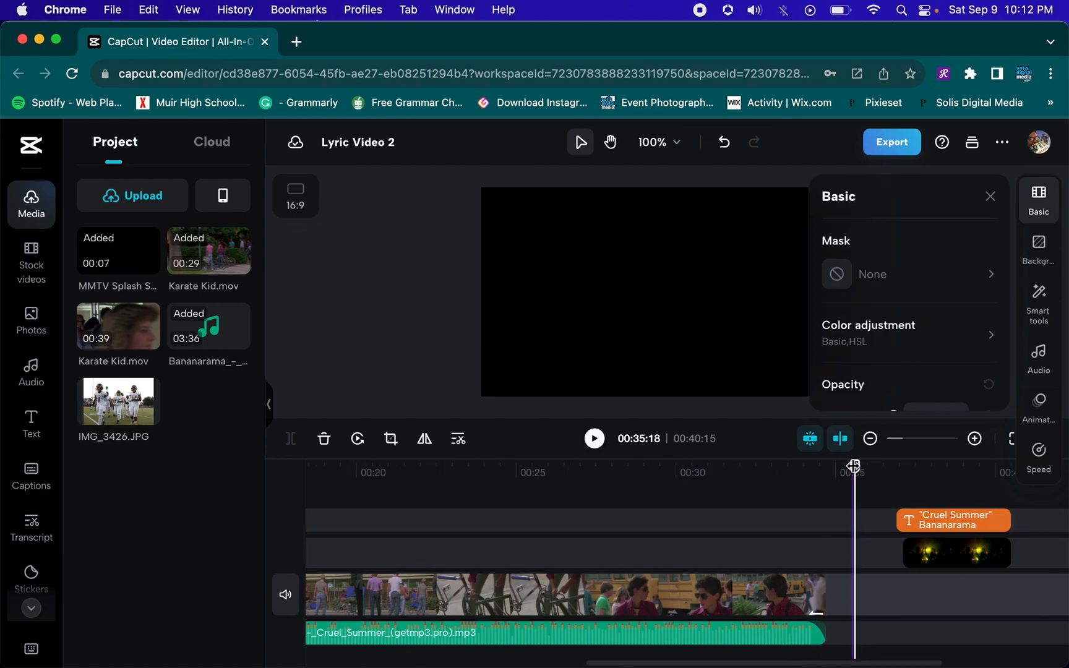
pyautogui.moveTo(842, 473); pyautogui.dragTo(826, 468)
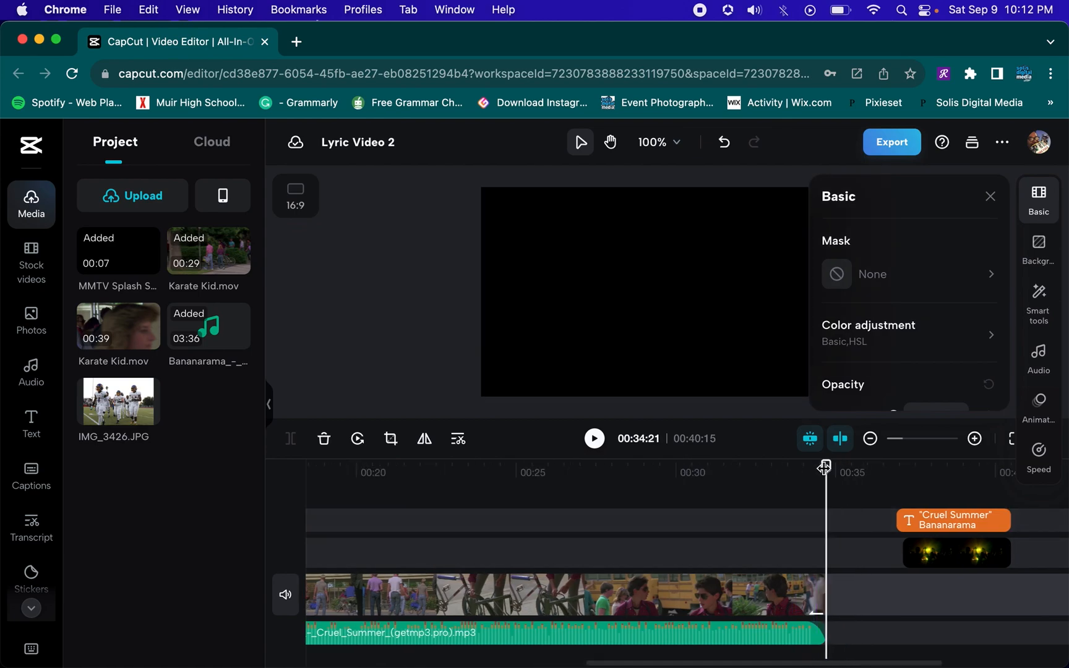
pyautogui.press('super+v')
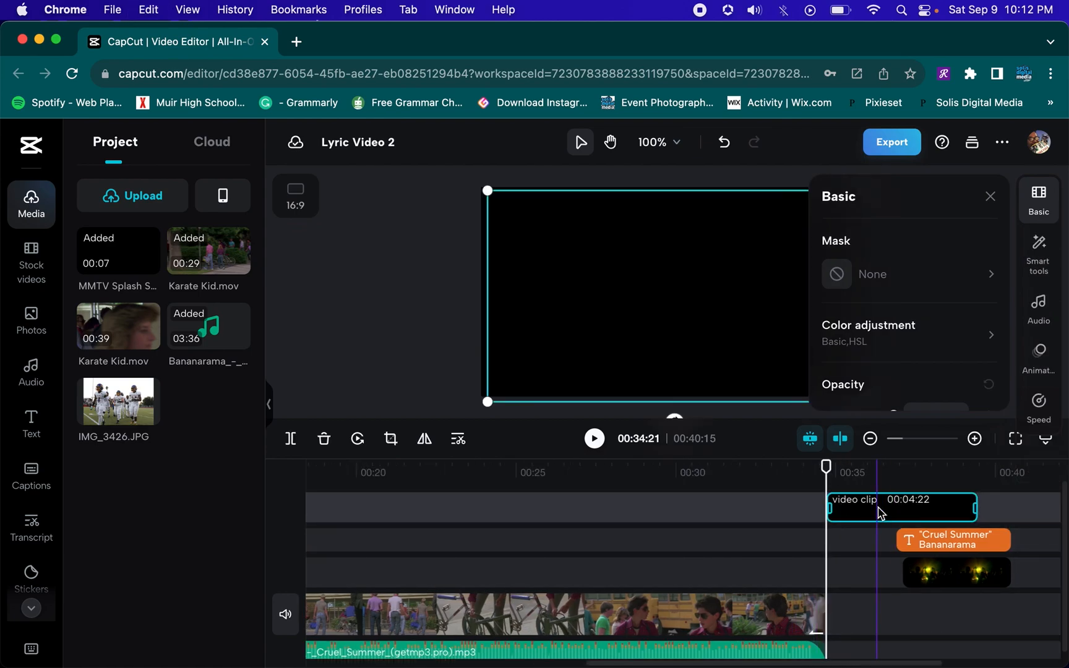
pyautogui.moveTo(881, 538); pyautogui.dragTo(881, 650)
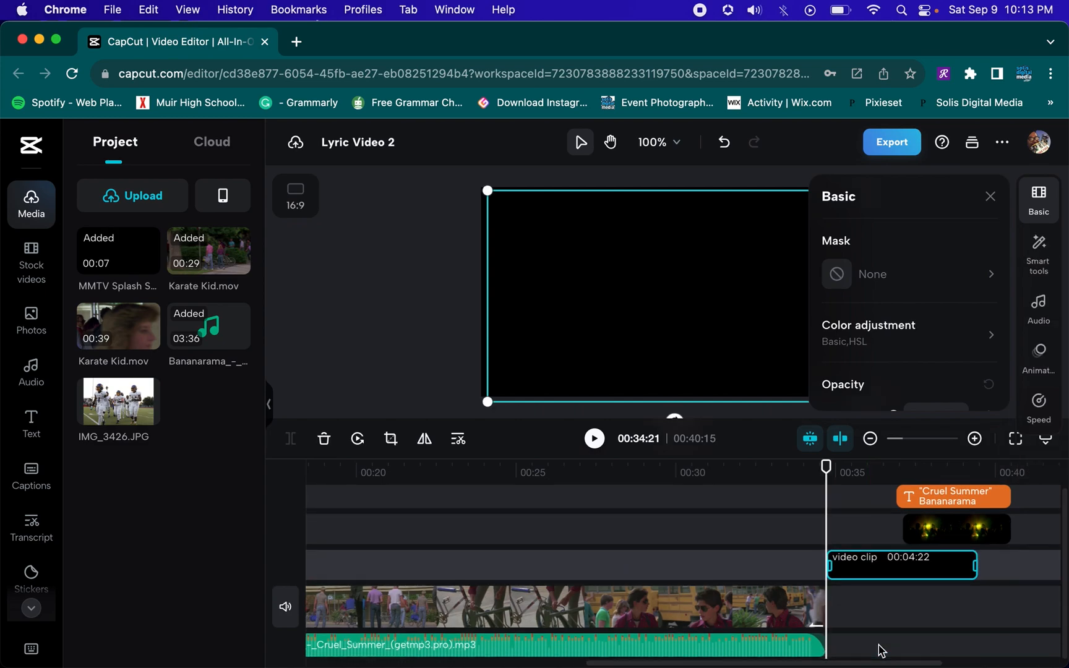
pyautogui.moveTo(884, 560); pyautogui.dragTo(881, 621)
pyautogui.moveTo(973, 592); pyautogui.dragTo(864, 603)
pyautogui.moveTo(930, 557); pyautogui.dragTo(910, 592)
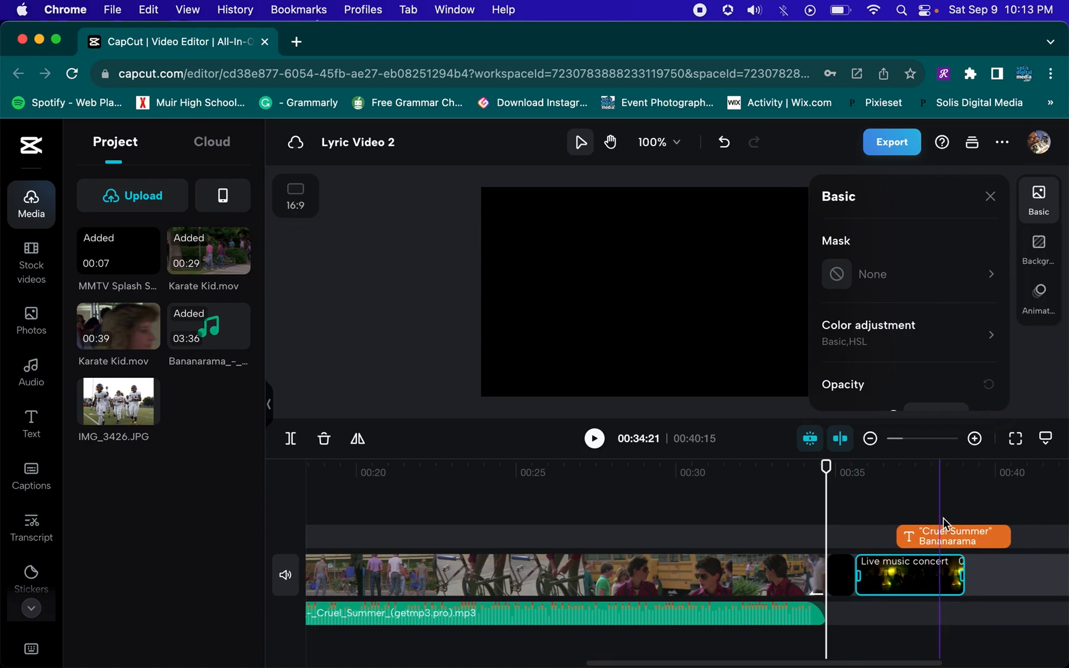
# Move the closing "Cruel Summer" title so it starts with the live concert clip
pyautogui.click(943, 520)
pyautogui.moveTo(937, 536); pyautogui.dragTo(888, 536)
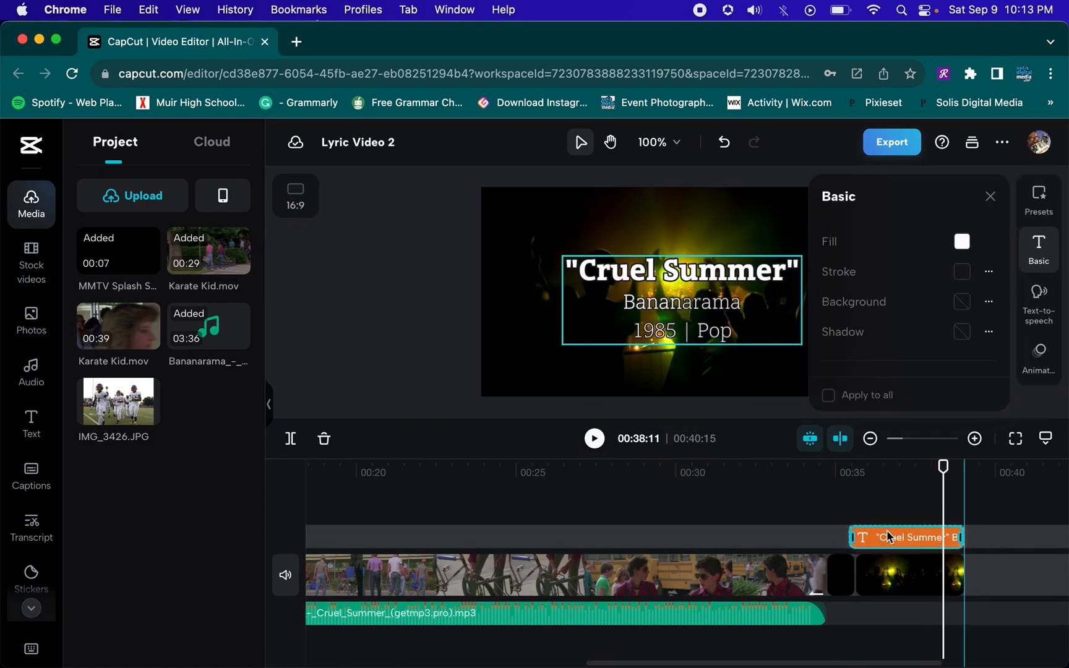
# Play the transition from the Karate Kid clip into the closing title and scroll back through the timeline
pyautogui.click(836, 486)
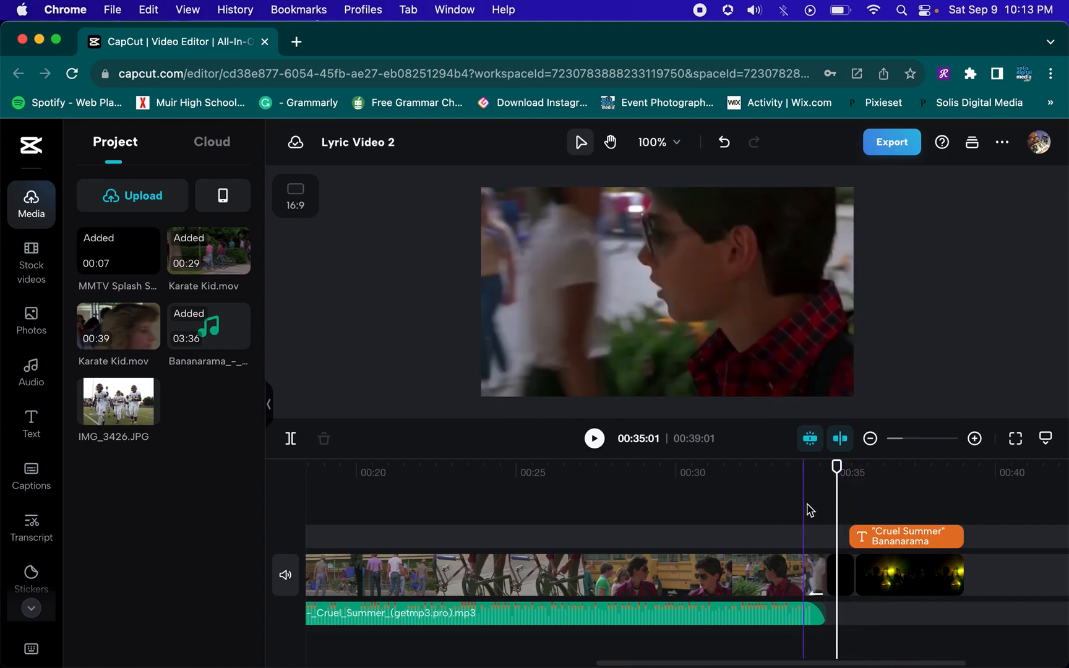
pyautogui.click(790, 482)
pyautogui.press('space')
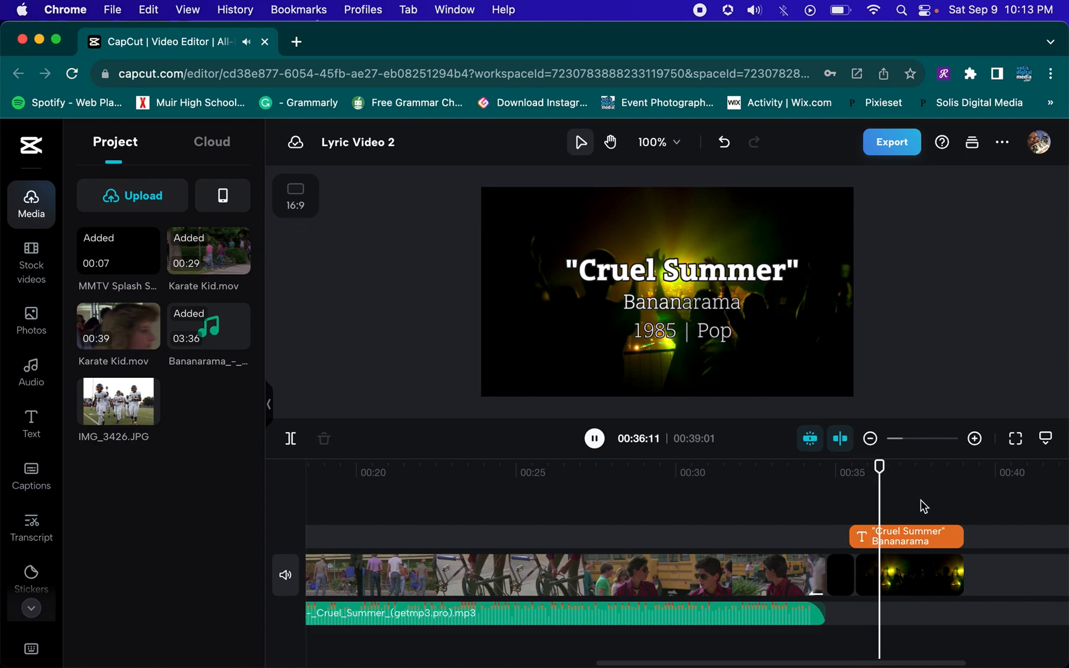
pyautogui.press('space')
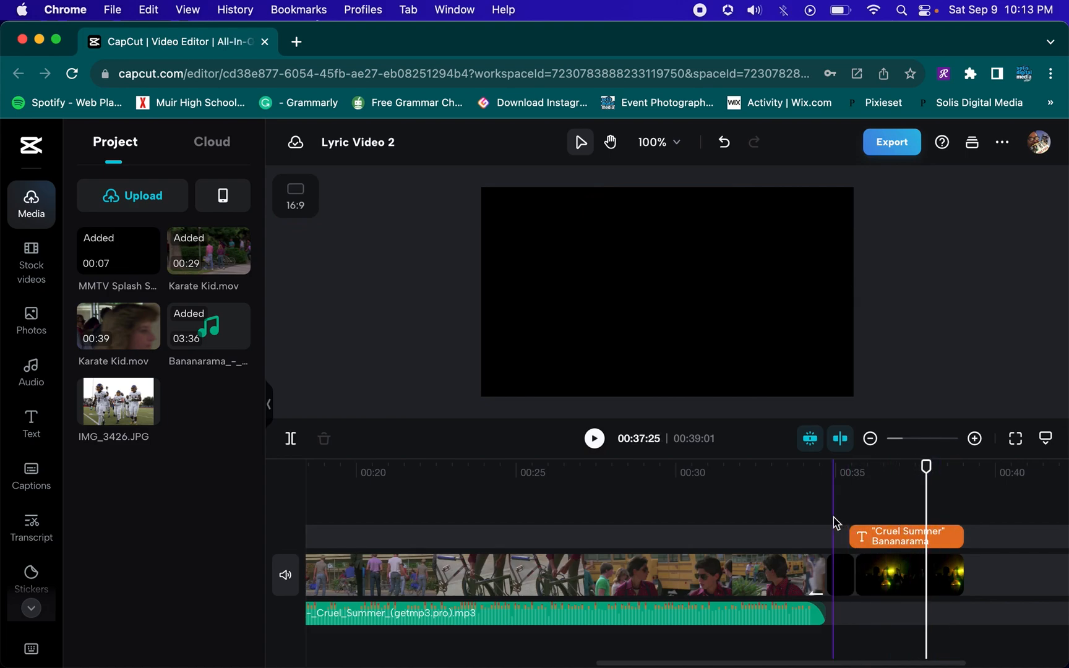
pyautogui.hscroll(5, 785, 521)
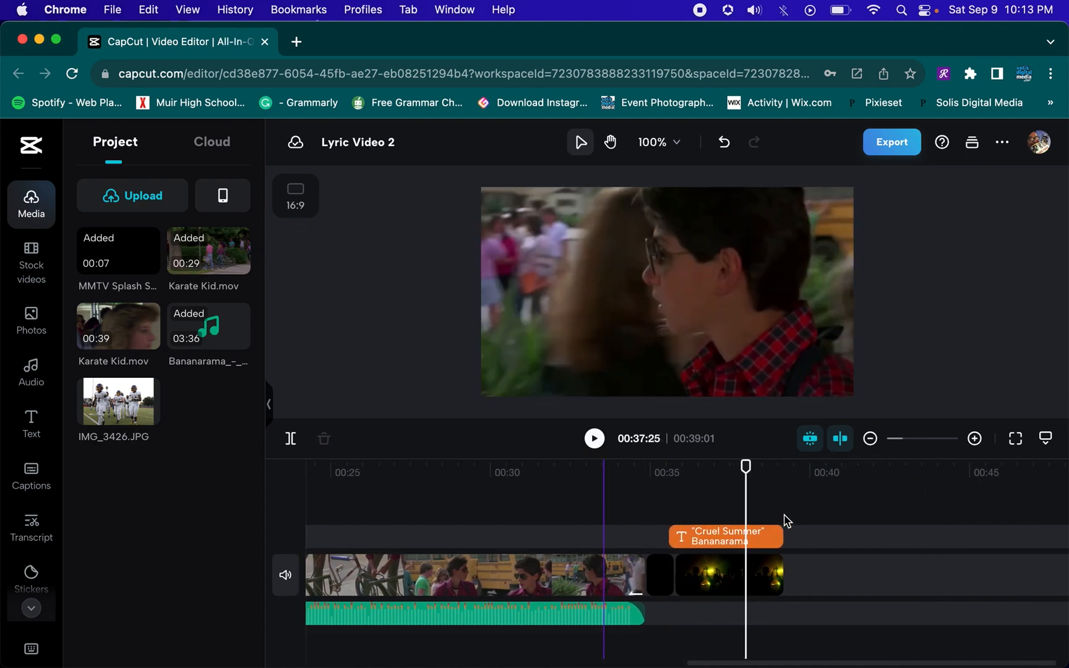
pyautogui.hscroll(-15, 785, 520)
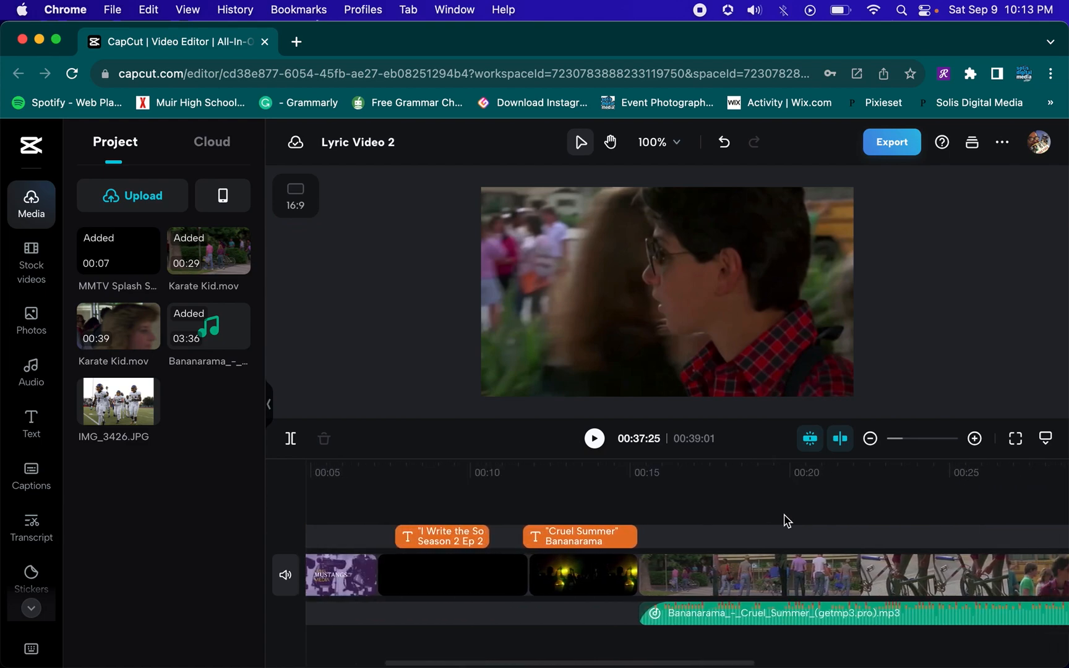
pyautogui.hscroll(9, 785, 520)
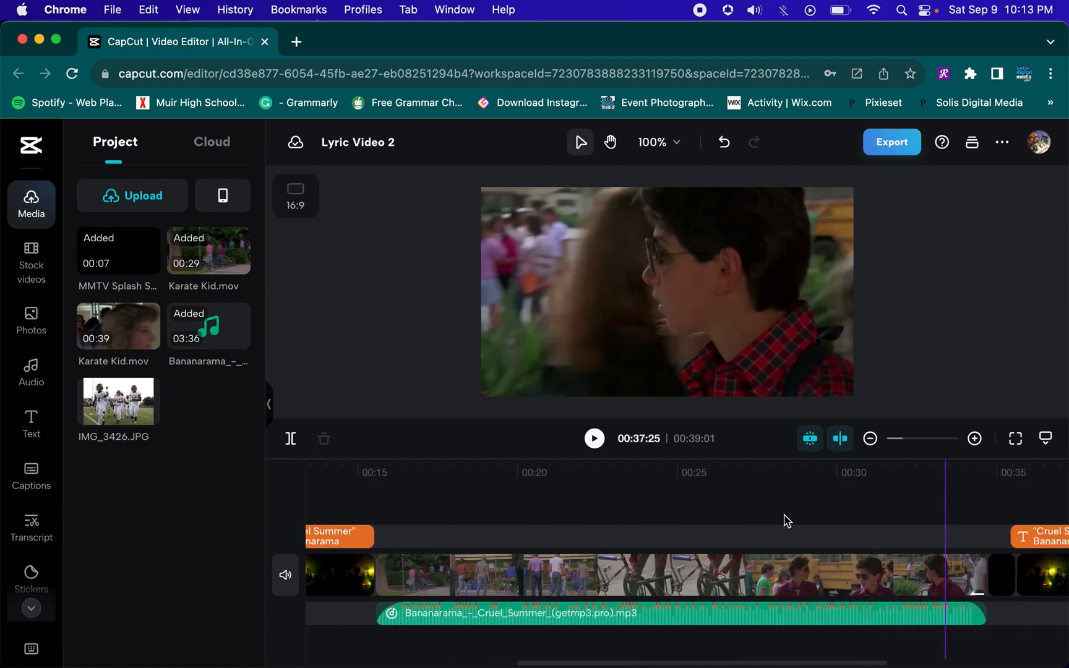
pyautogui.hscroll(-4, 785, 520)
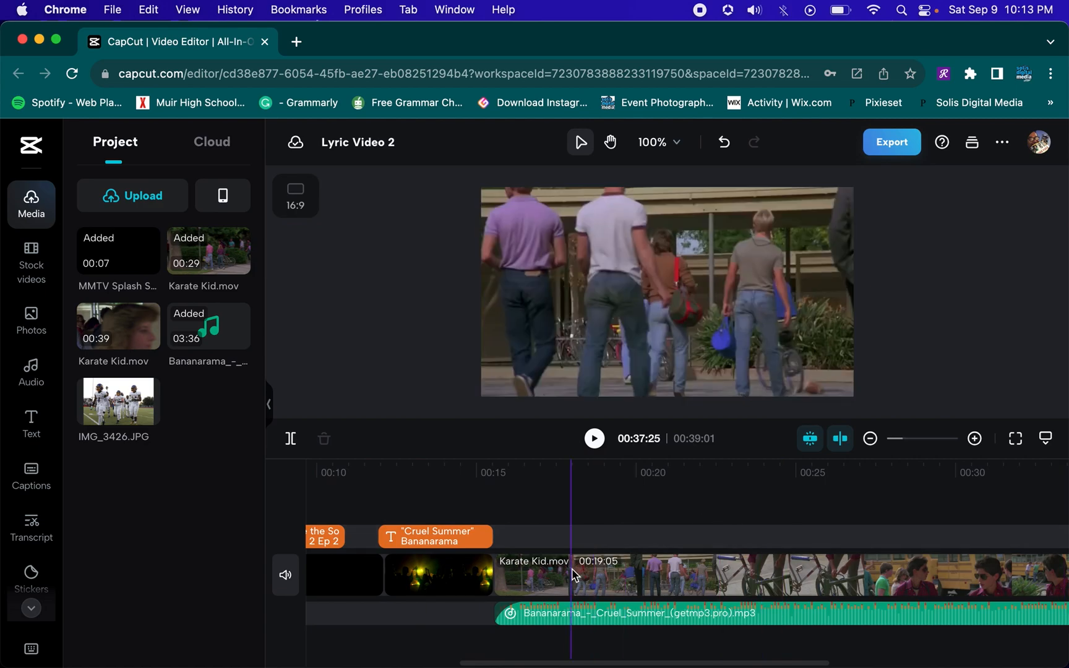
# Generate auto lyrics captions for the Cruel Summer song in English (US)
pyautogui.click(543, 619)
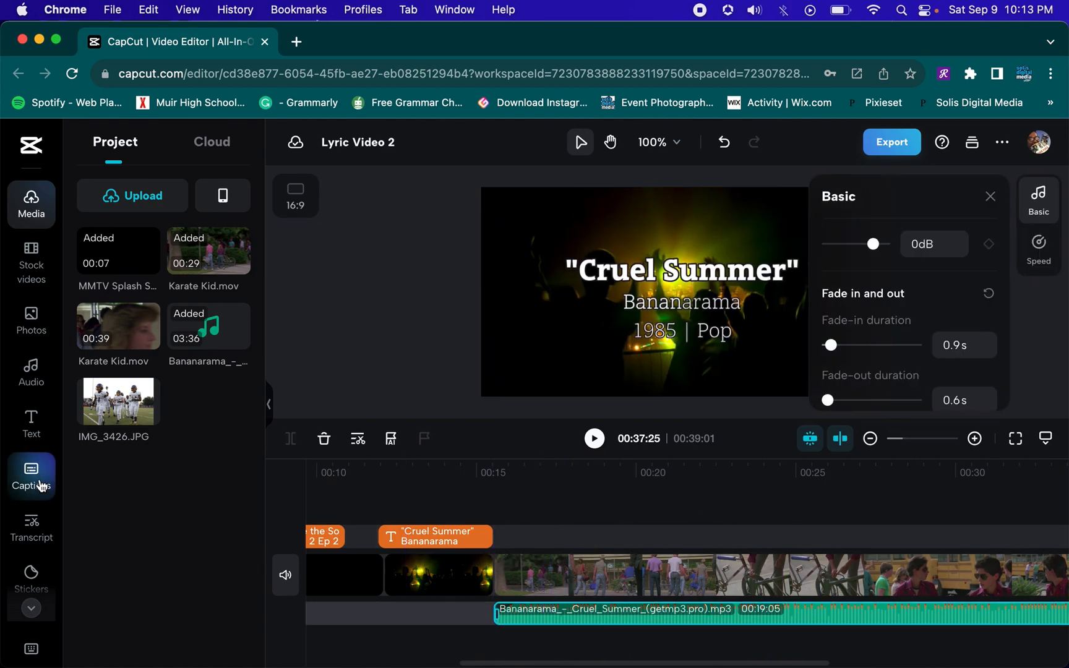
pyautogui.click(40, 485)
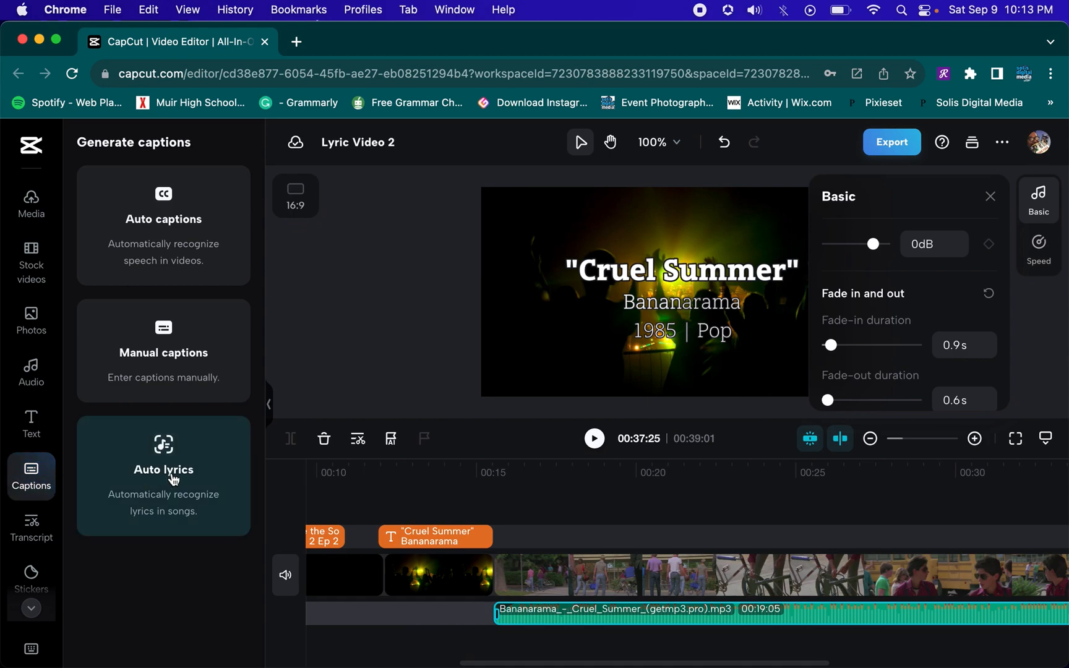
pyautogui.click(173, 481)
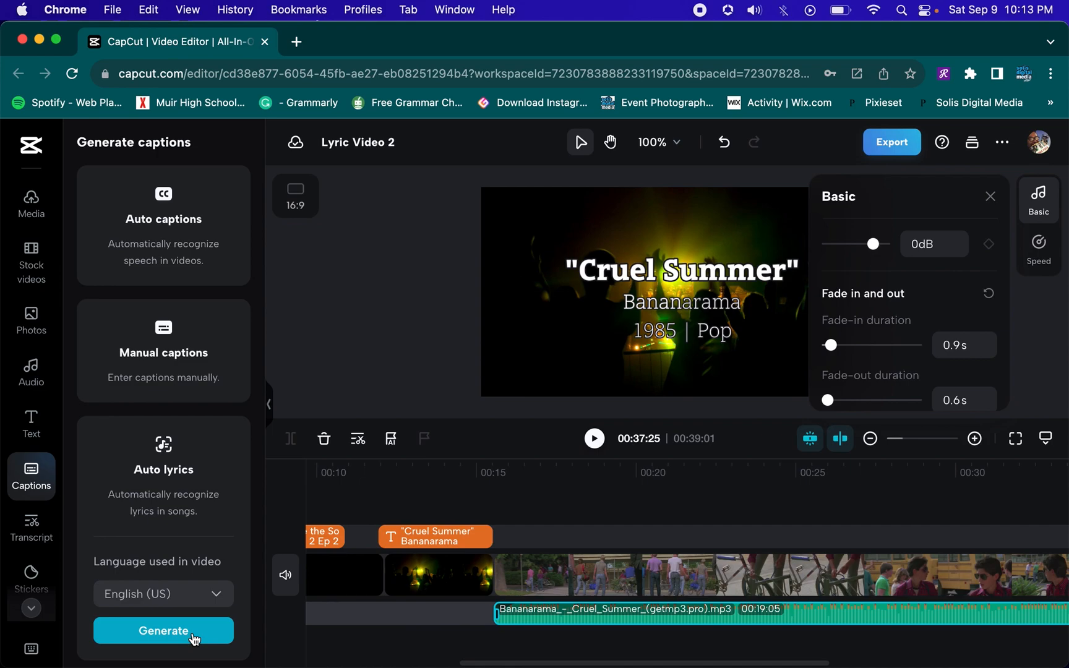
pyautogui.click(194, 634)
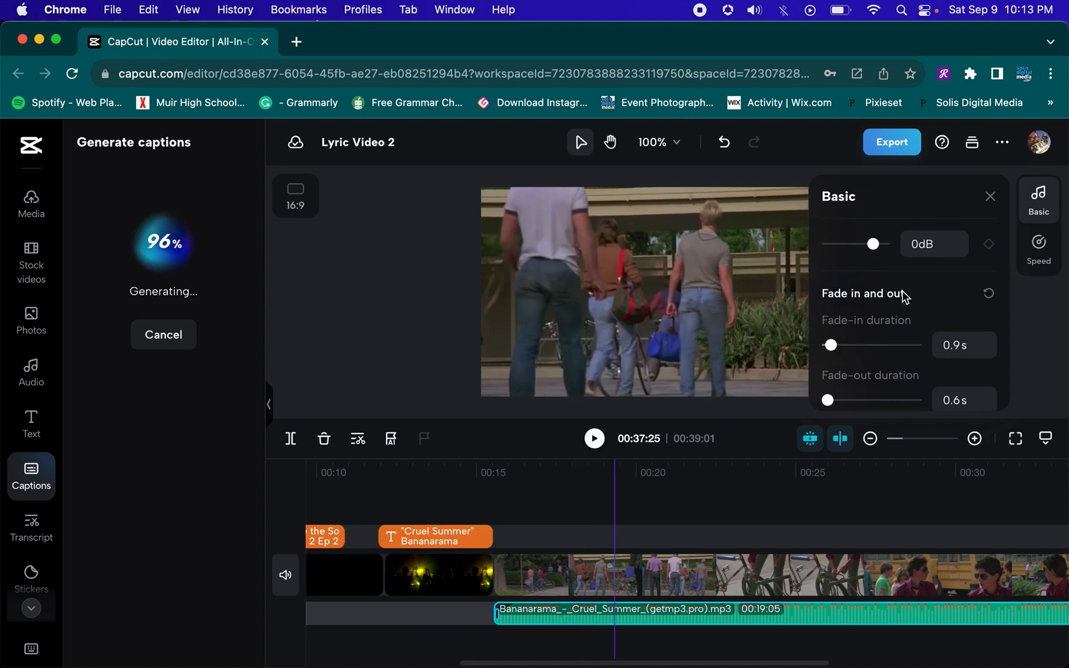
pyautogui.click(990, 196)
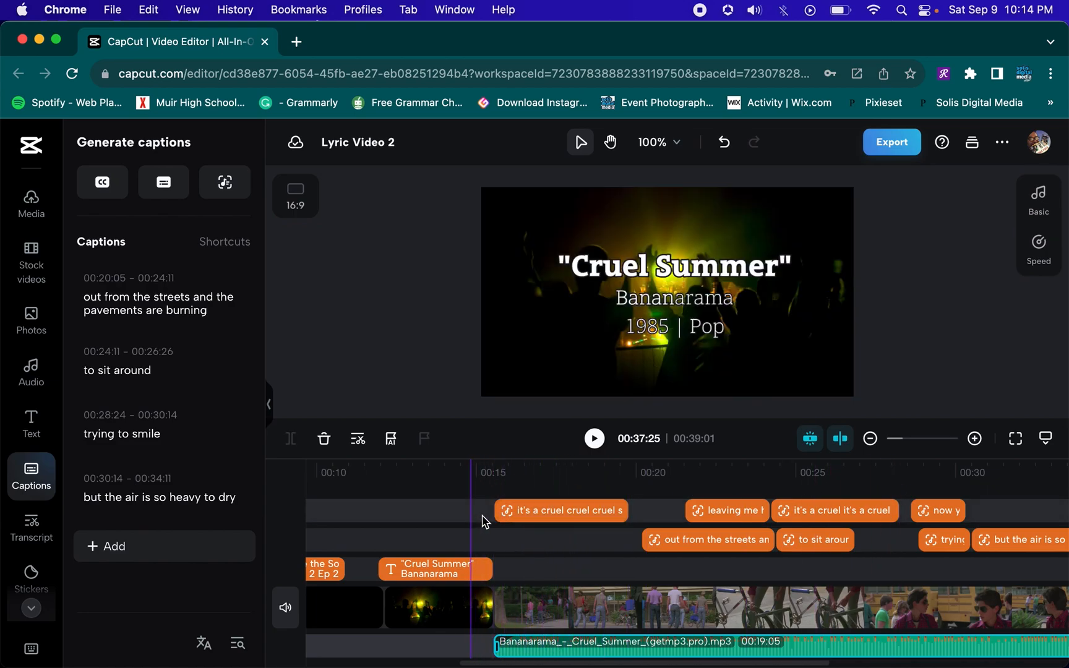
# Move the lyric caption "it's a cruel cruel cruel summer" up to the middle of the frame
pyautogui.click(519, 513)
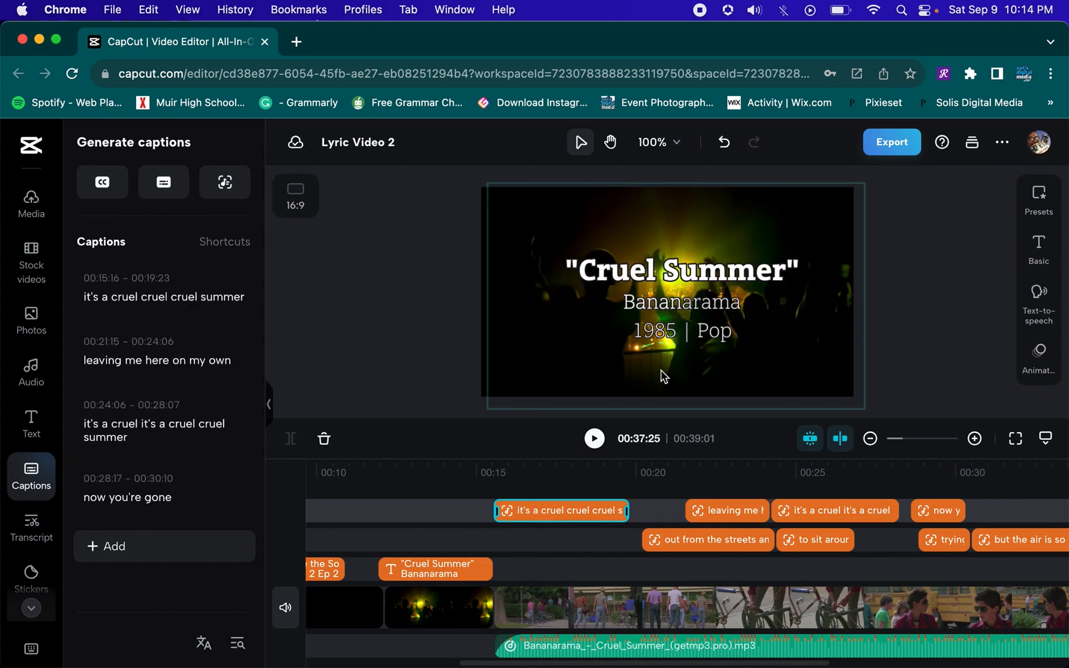
pyautogui.click(526, 474)
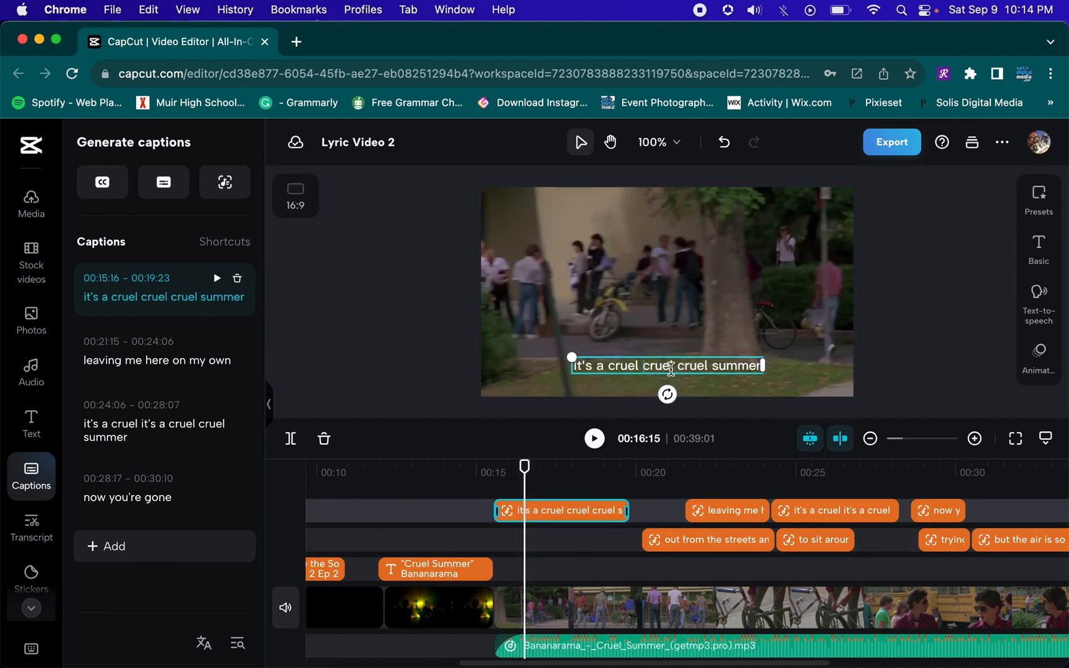
pyautogui.click(636, 366)
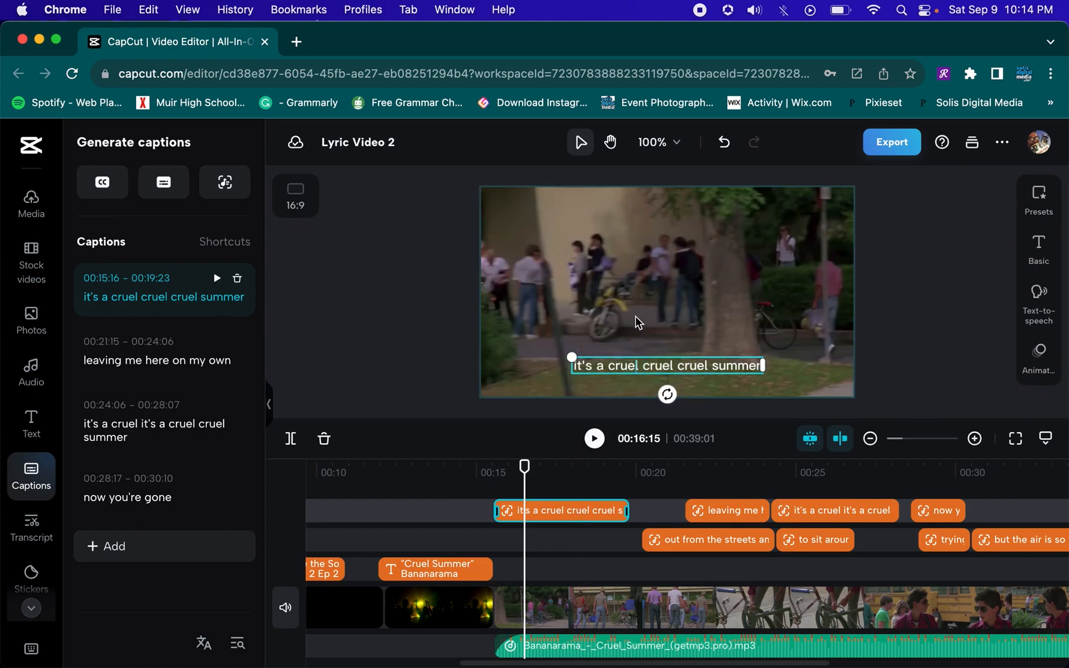
pyautogui.click(922, 335)
pyautogui.click(710, 366)
pyautogui.moveTo(705, 366); pyautogui.dragTo(701, 292)
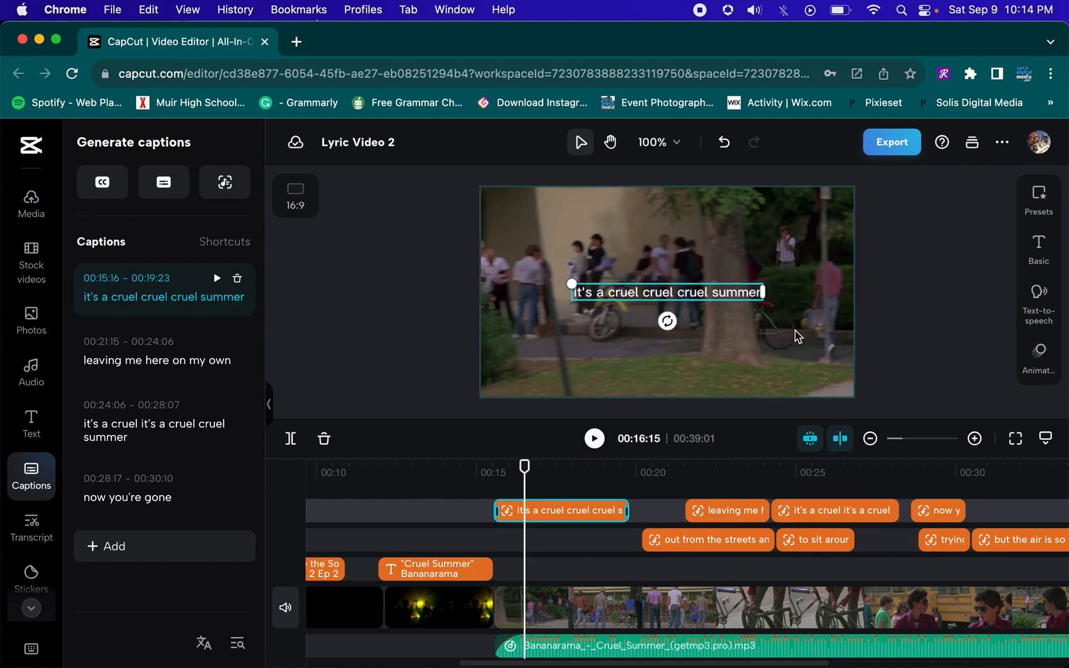
# Browse the text effects for a style to use on the lyric captions
pyautogui.click(31, 422)
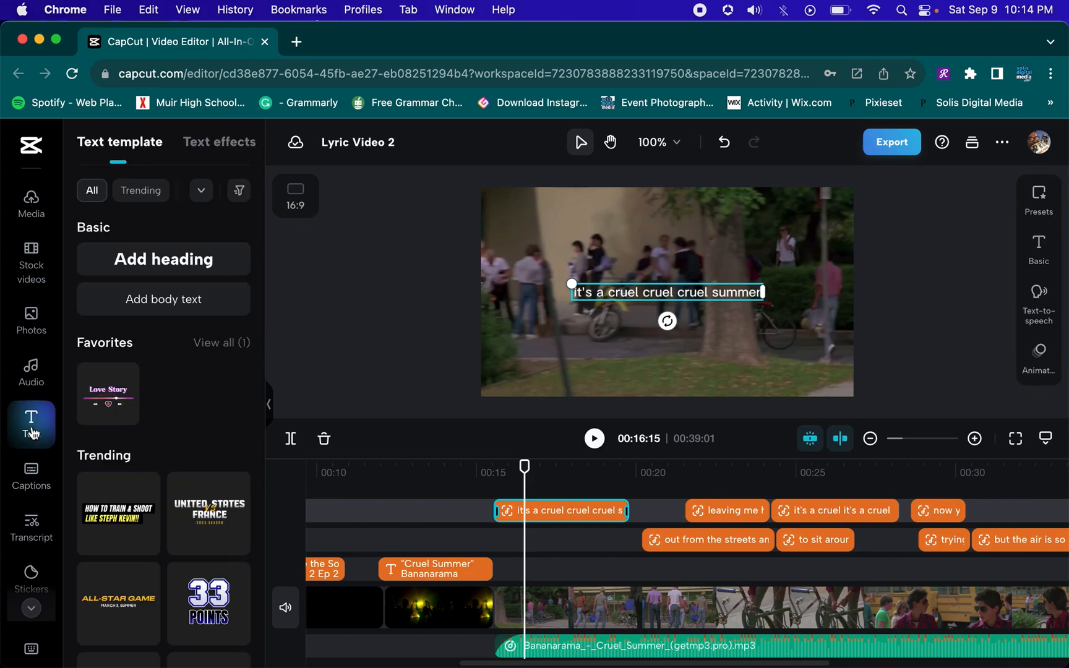
pyautogui.click(217, 144)
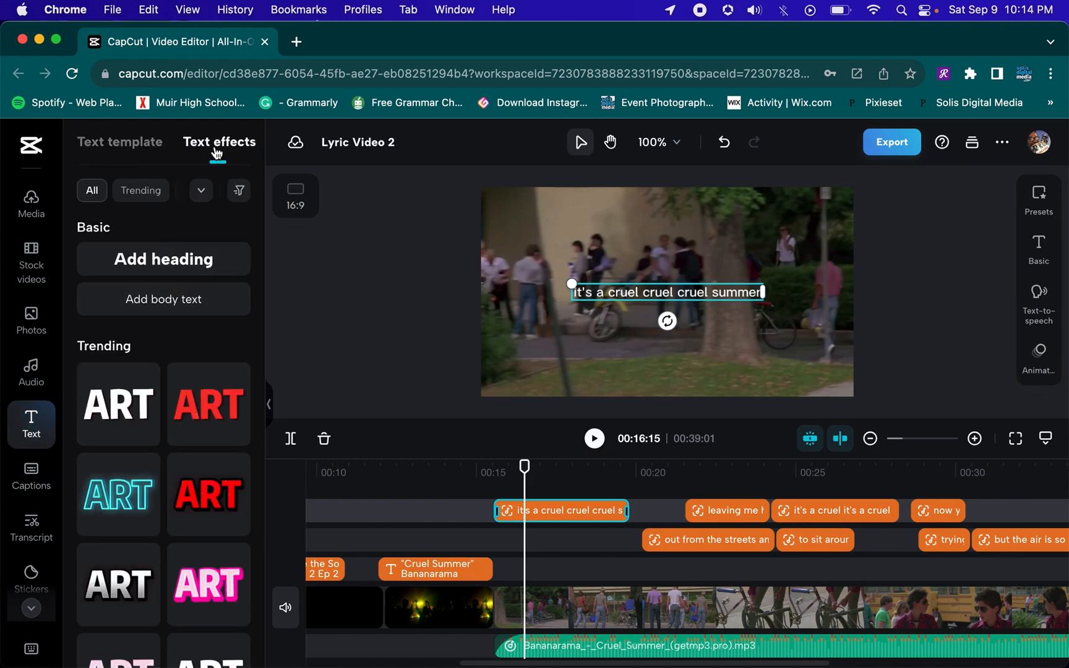
pyautogui.scroll(-10, 207, 421)
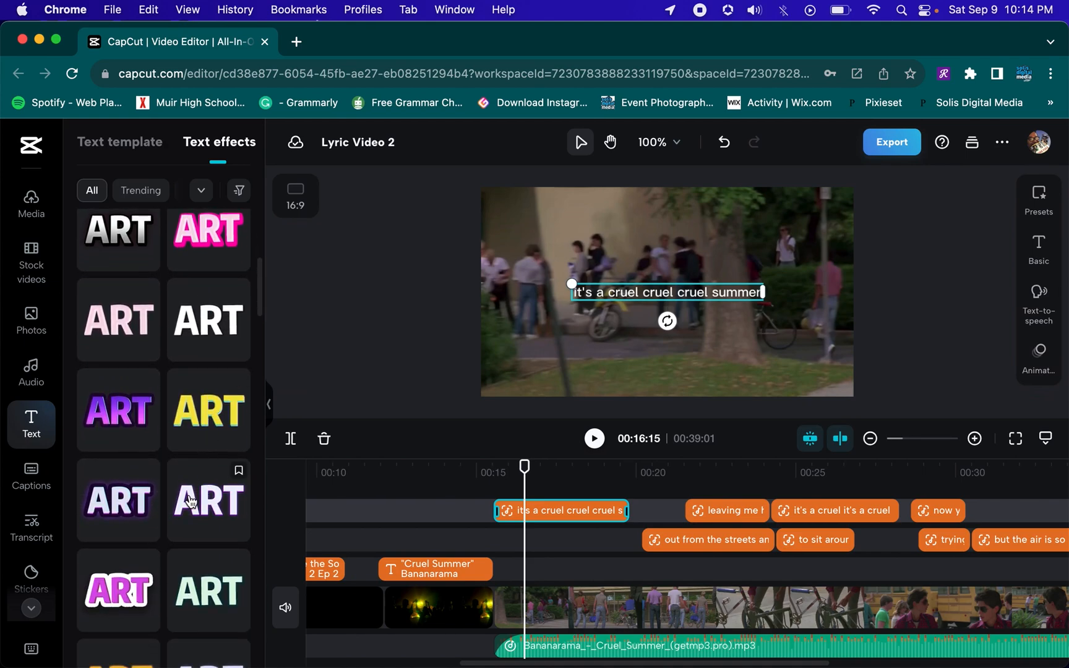
pyautogui.scroll(-8, 207, 454)
pyautogui.scroll(-15, 191, 502)
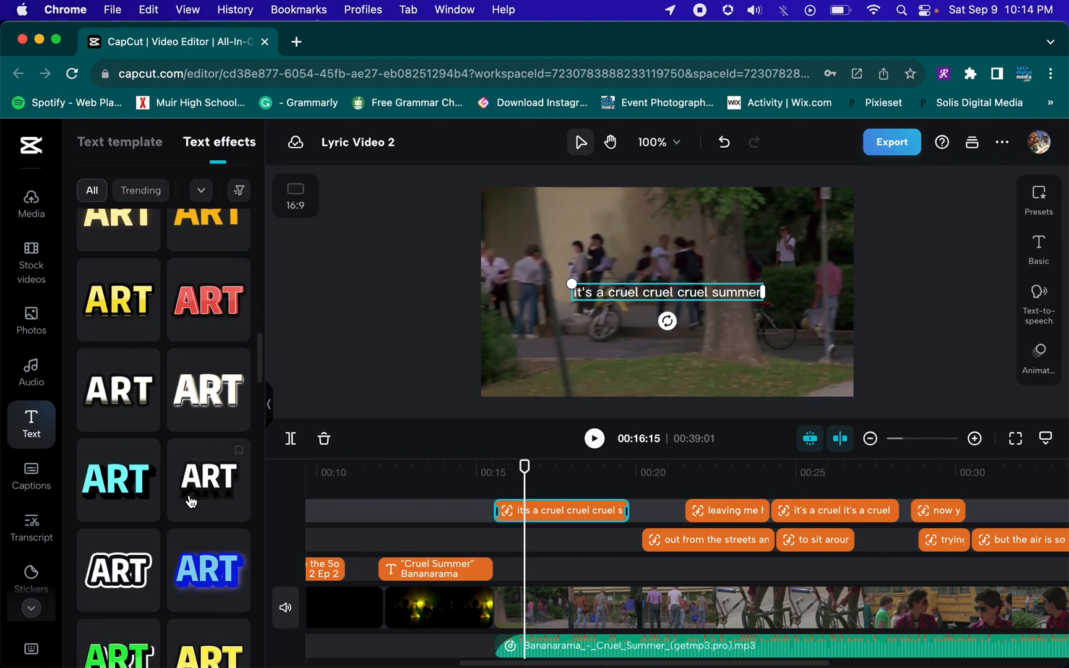
pyautogui.scroll(-10, 191, 502)
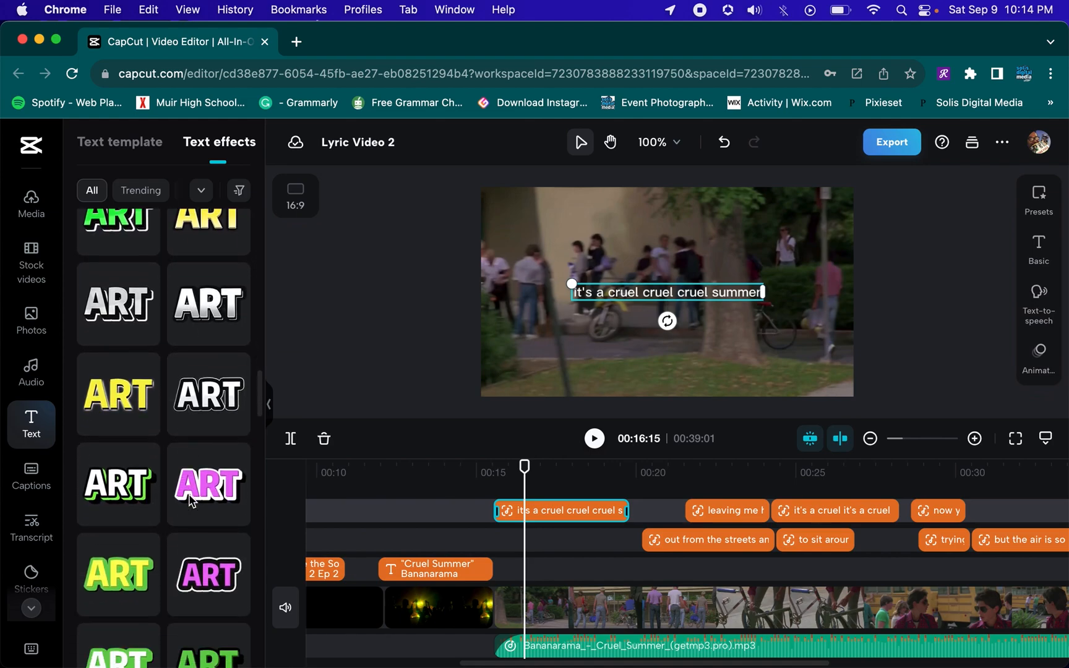
pyautogui.scroll(20, 174, 406)
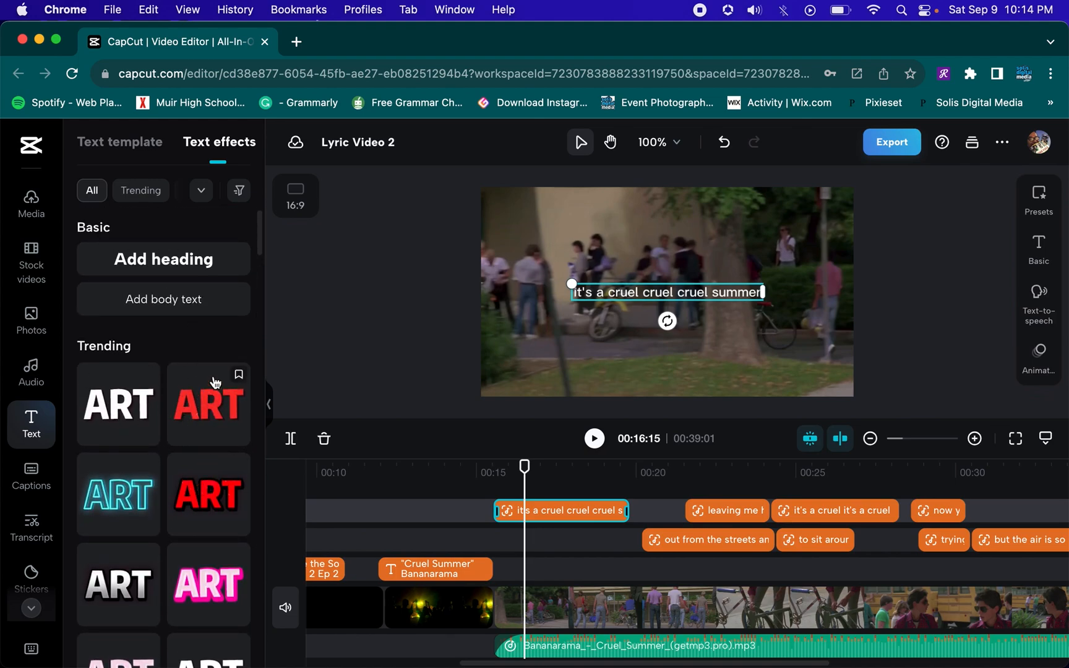
pyautogui.scroll(-10, 214, 382)
pyautogui.scroll(-2, 214, 382)
pyautogui.scroll(2, 214, 382)
pyautogui.scroll(-2, 215, 382)
pyautogui.scroll(-4, 215, 381)
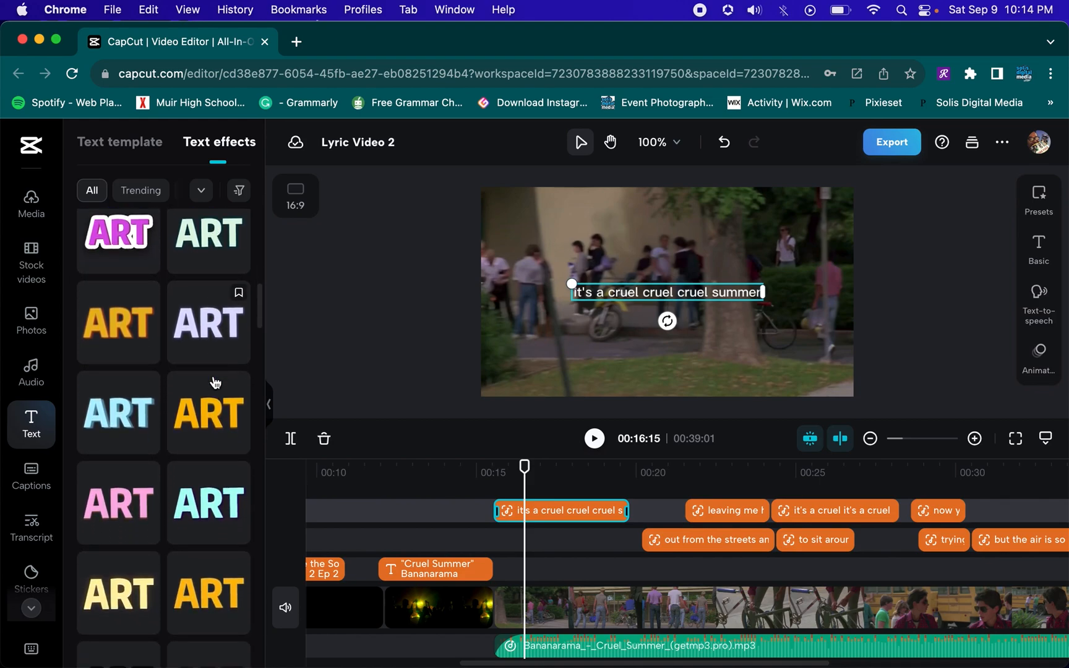
pyautogui.click(210, 420)
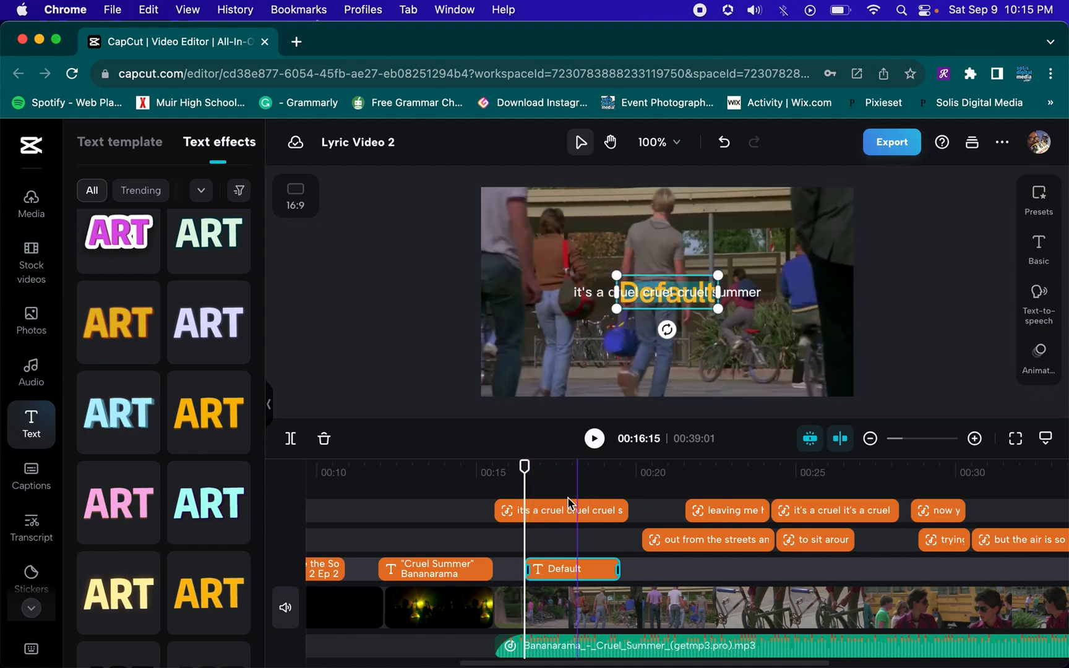
pyautogui.click(554, 482)
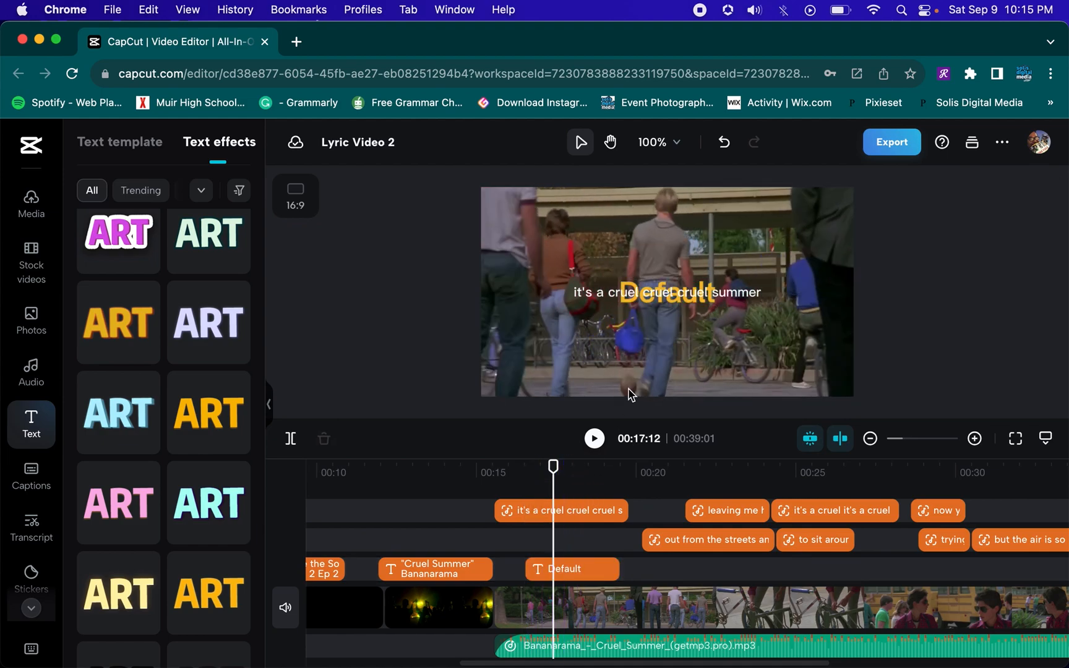
pyautogui.click(564, 571)
pyautogui.press('Delete')
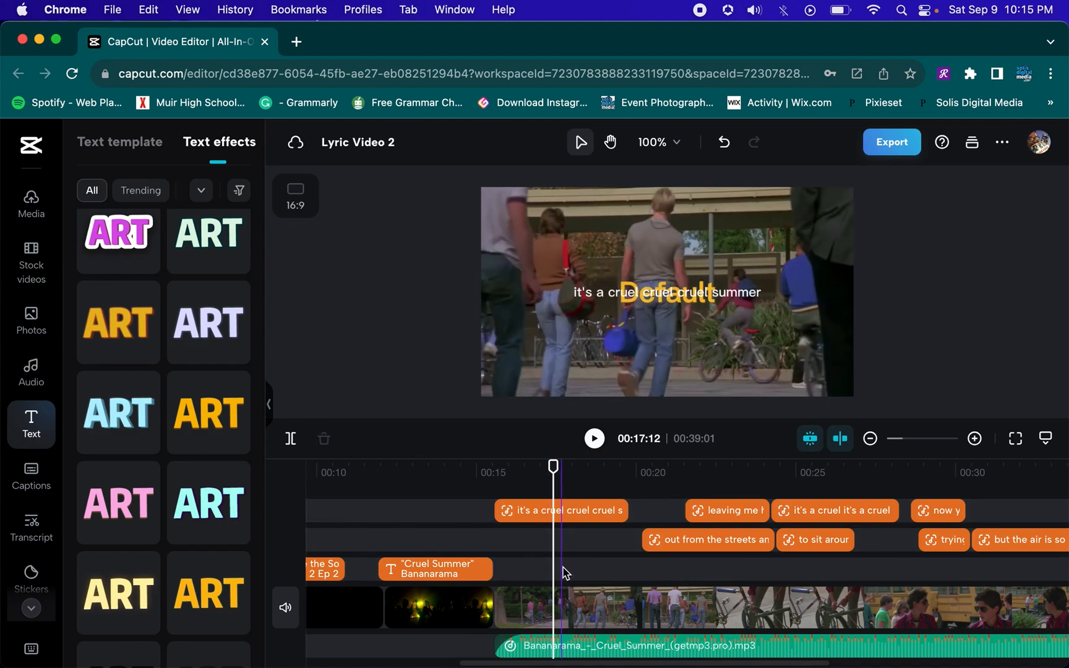
# Apply the yellow-background text preset to the selected lyric caption
pyautogui.click(550, 519)
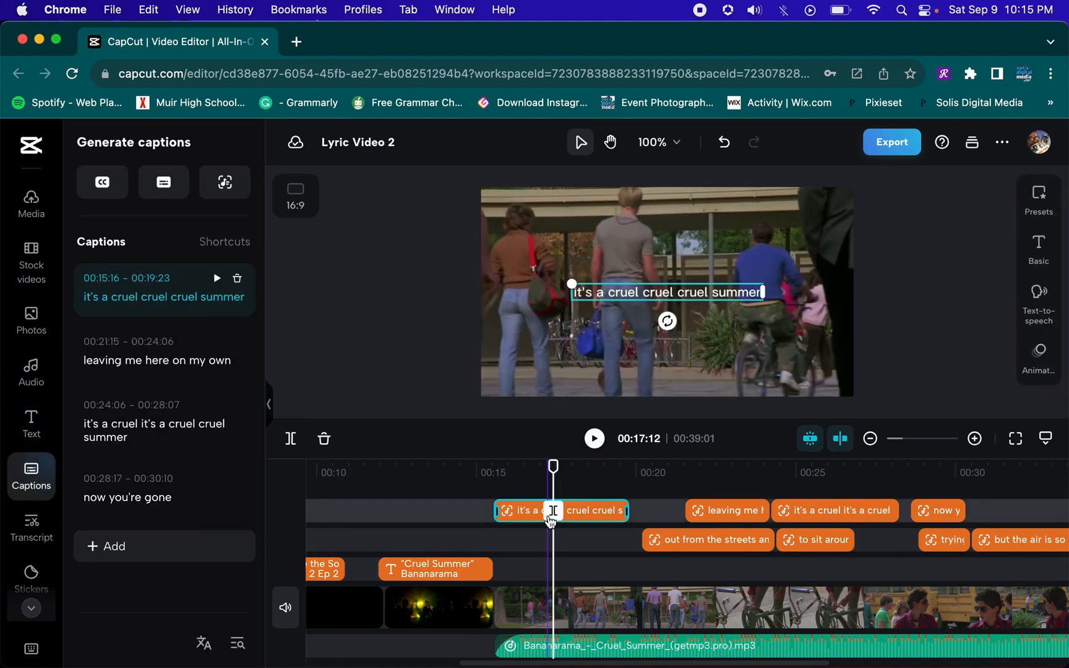
pyautogui.click(1039, 251)
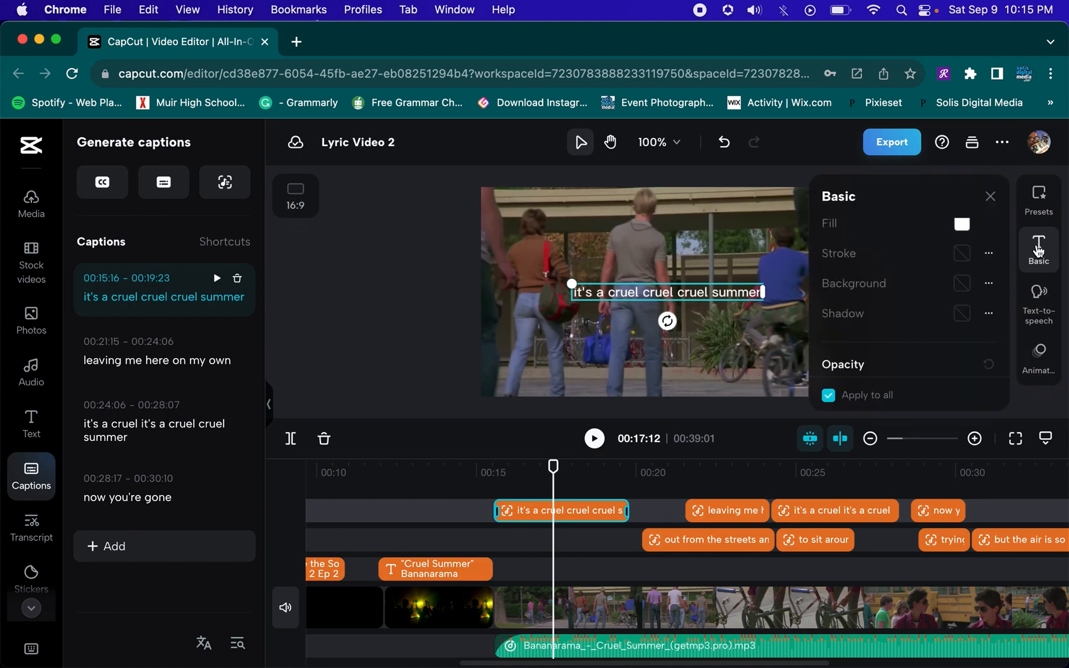
pyautogui.click(1040, 202)
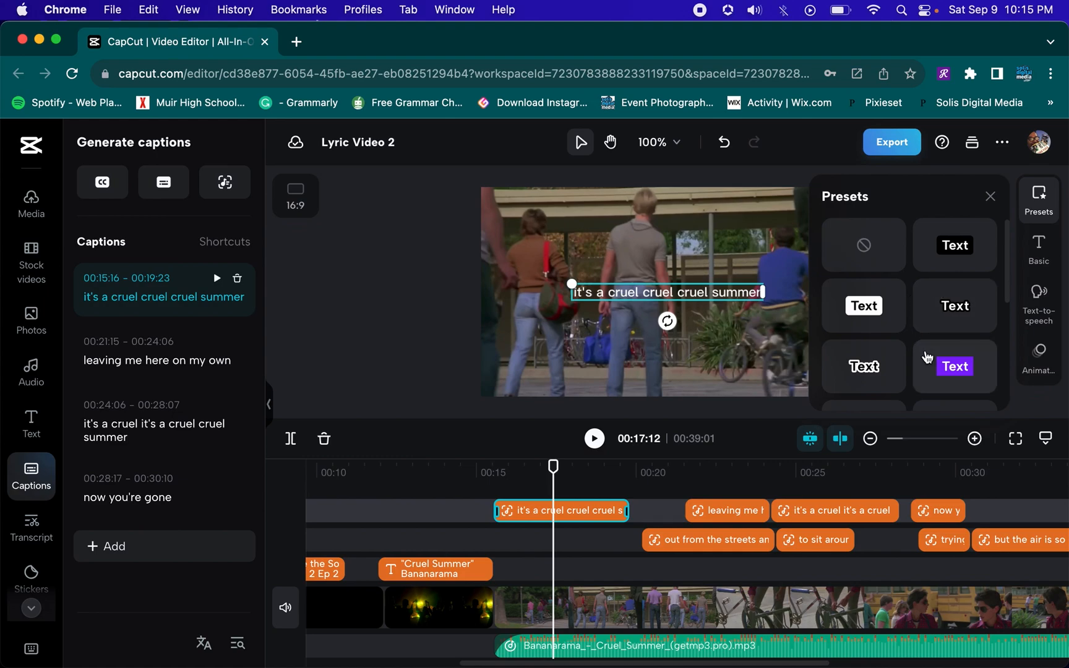
pyautogui.scroll(-3, 927, 358)
pyautogui.click(882, 340)
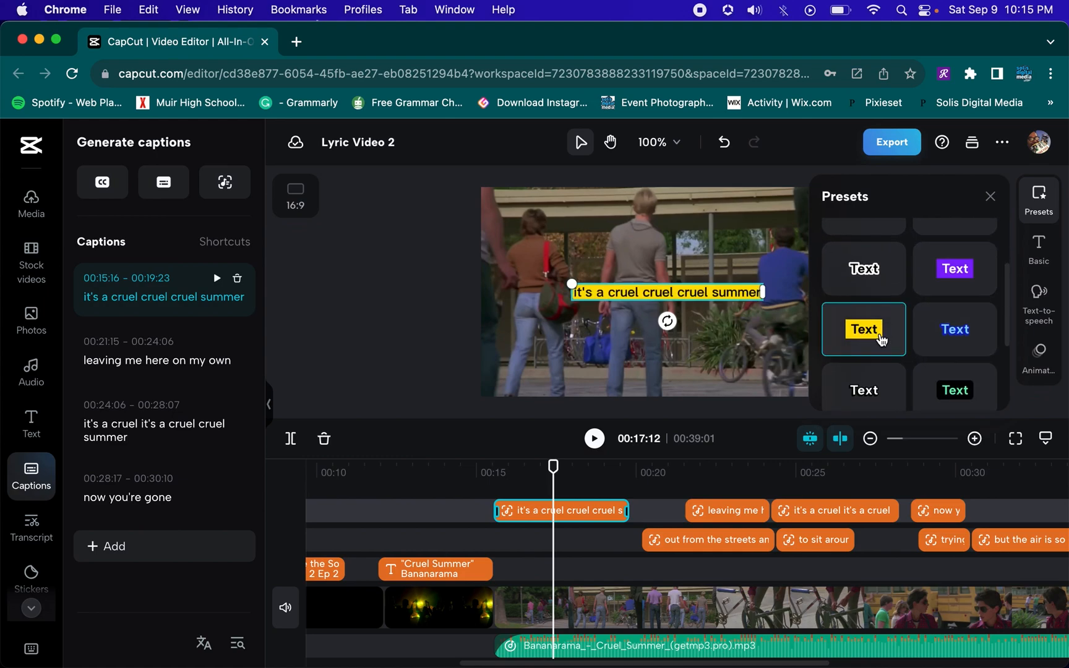
# Apply the pink-outlined text preset to the lyric captions instead
pyautogui.click(689, 470)
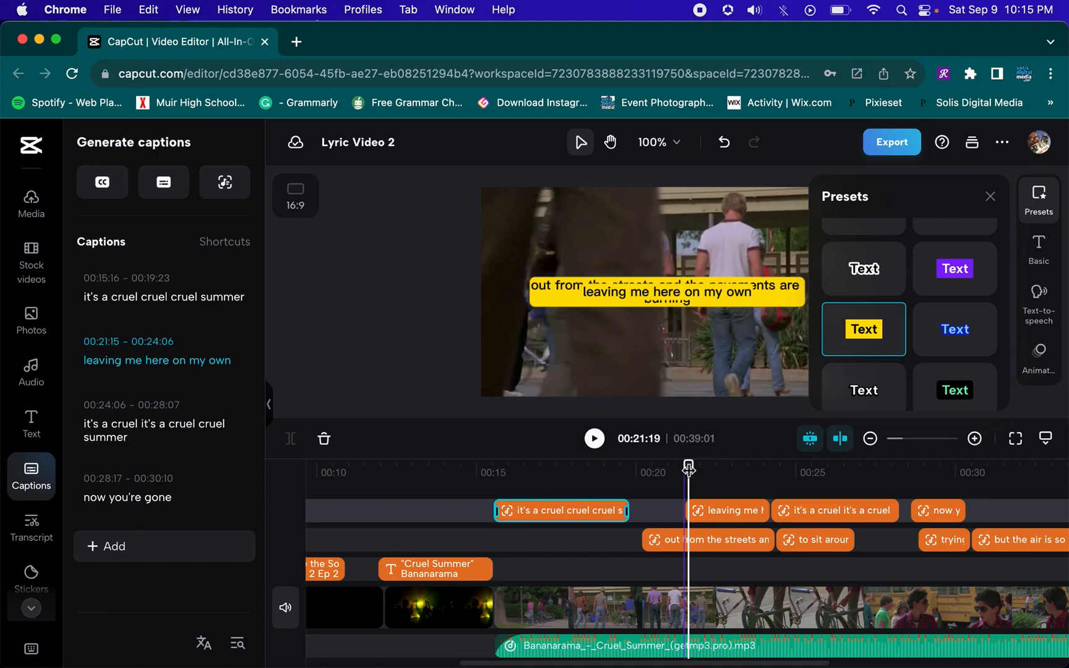
pyautogui.moveTo(689, 470); pyautogui.dragTo(543, 470)
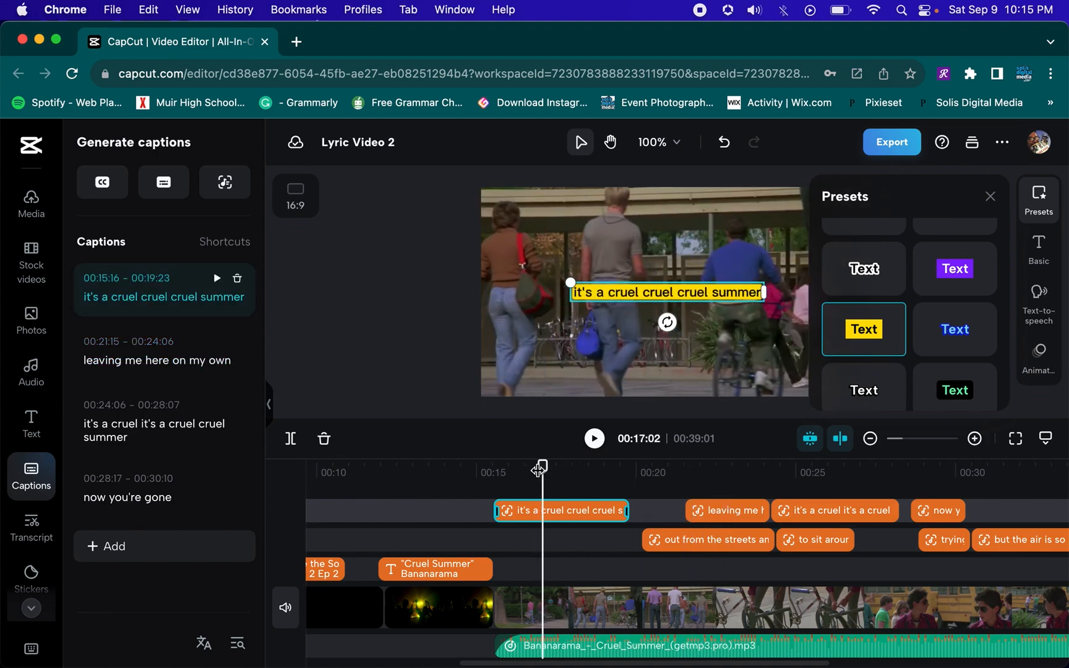
pyautogui.scroll(-5, 892, 346)
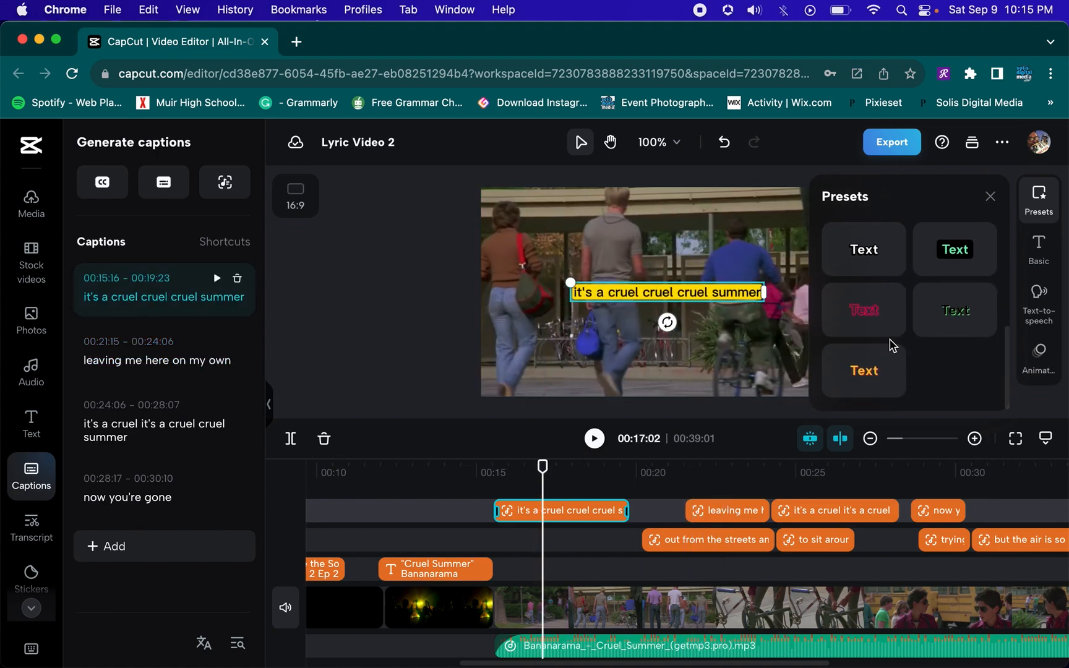
pyautogui.click(877, 375)
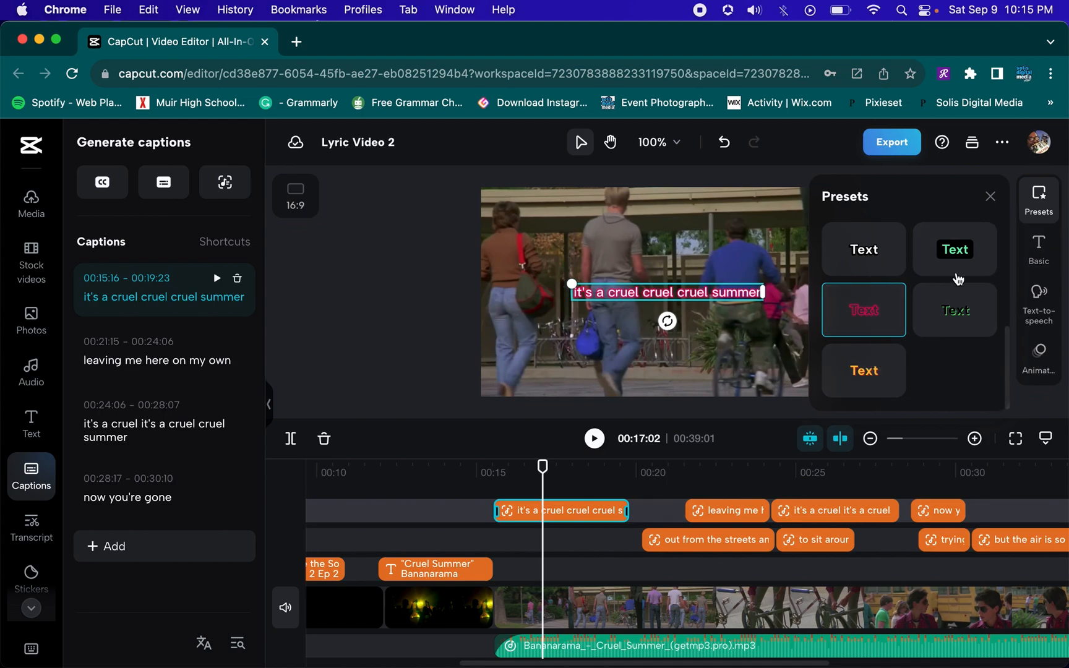
# Enlarge the caption text size to 140%
pyautogui.click(1040, 260)
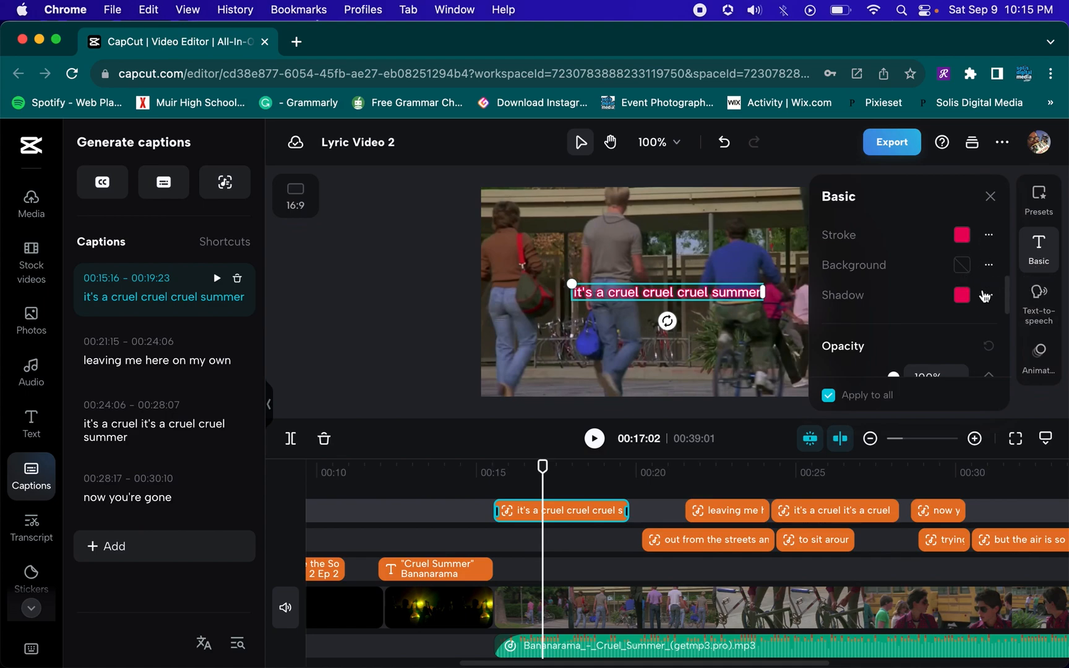
pyautogui.scroll(3, 973, 263)
pyautogui.scroll(-3, 973, 263)
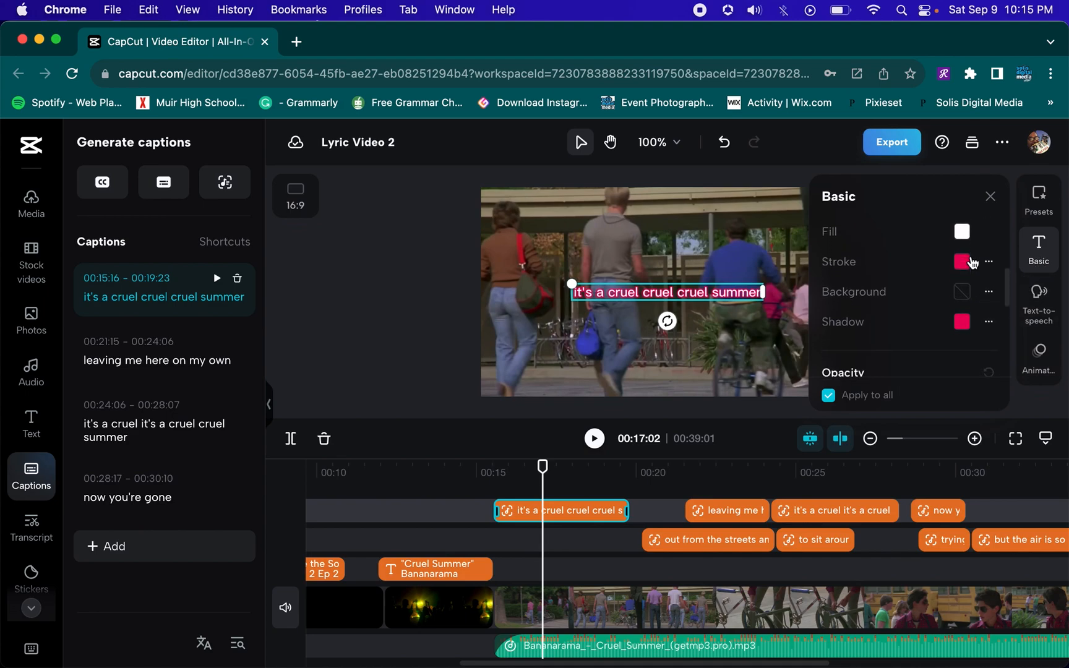
pyautogui.scroll(-5, 973, 263)
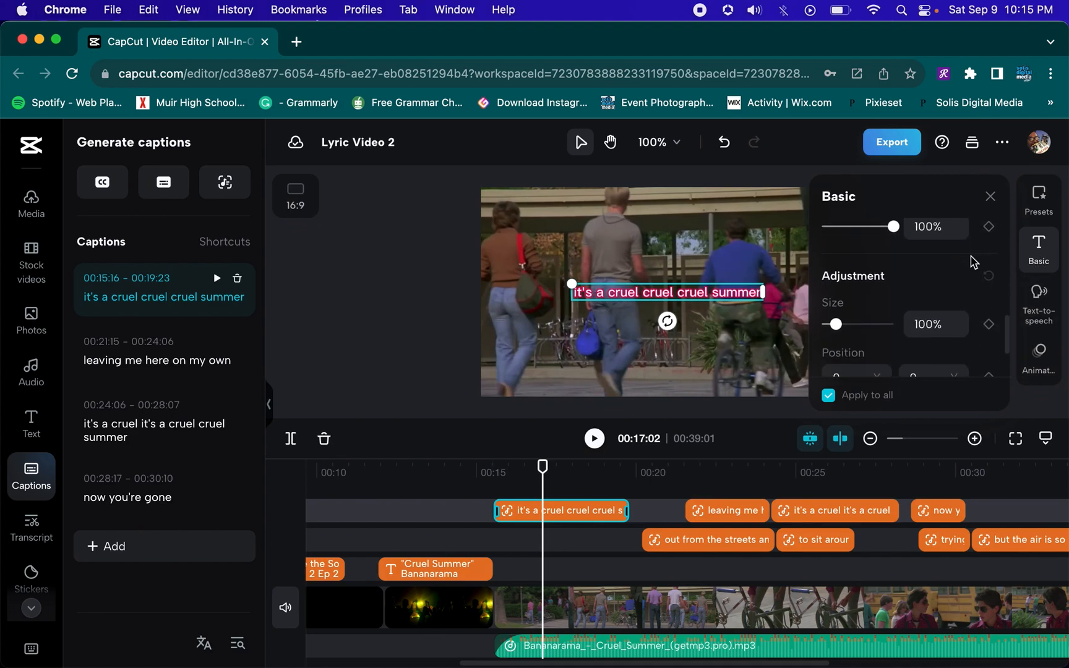
pyautogui.moveTo(841, 281)
pyautogui.mouseDown()
pyautogui.moveTo(851, 282)
pyautogui.moveTo(842, 279)
pyautogui.mouseUp()
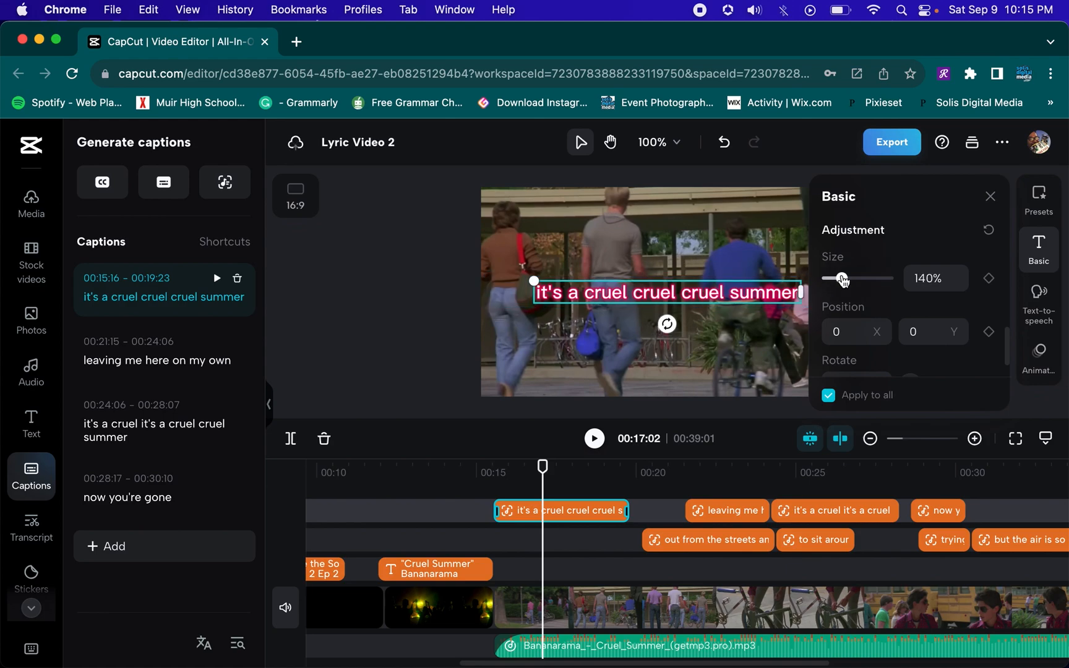
# Change the caption font to ZY Innocent
pyautogui.click(1039, 256)
pyautogui.click(1027, 265)
pyautogui.scroll(5, 937, 280)
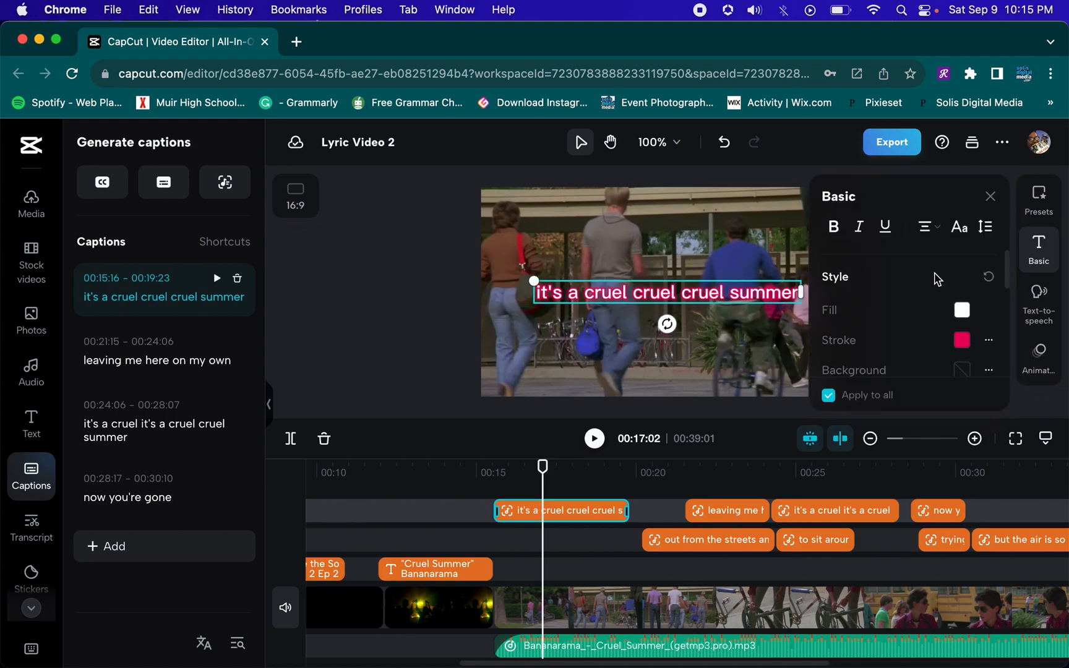
pyautogui.click(922, 305)
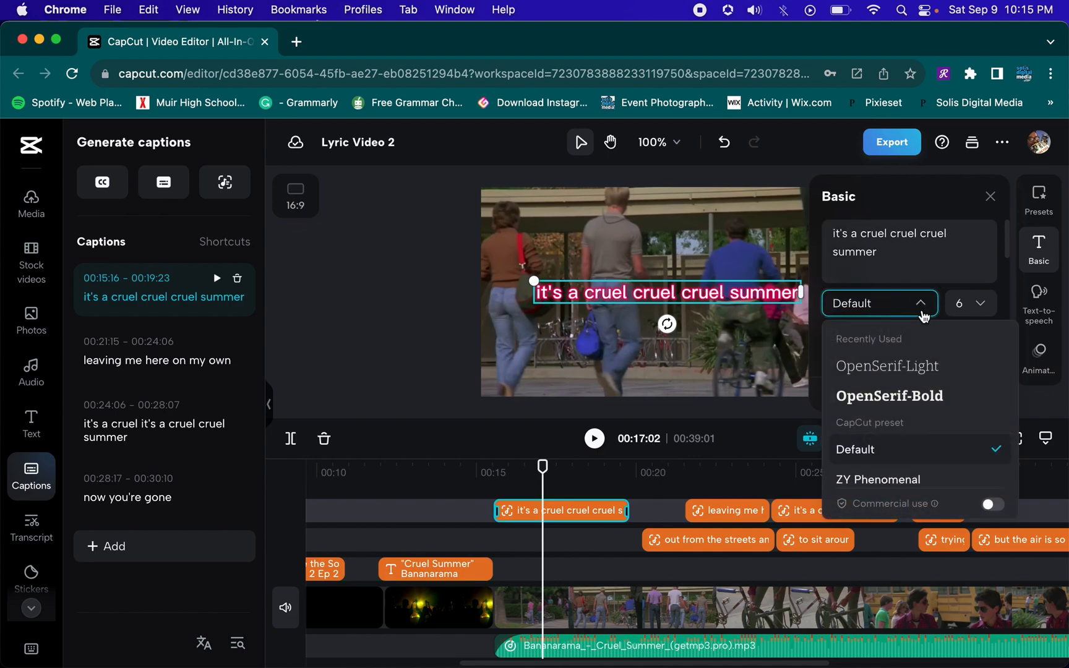
pyautogui.scroll(-3, 922, 383)
pyautogui.scroll(-8, 924, 385)
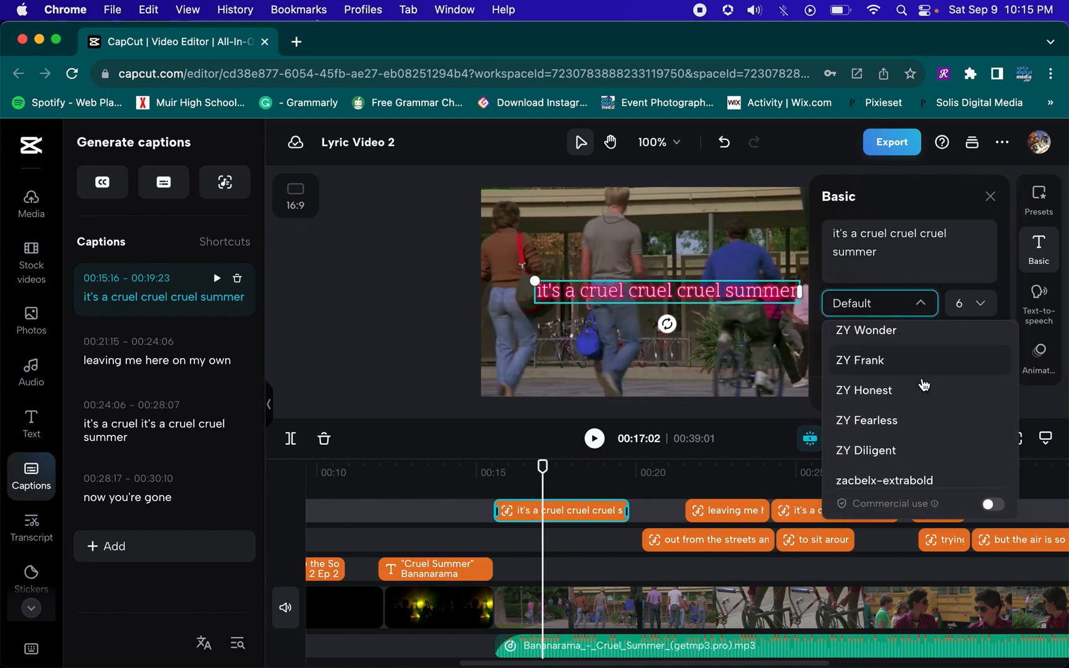
pyautogui.scroll(-1, 924, 385)
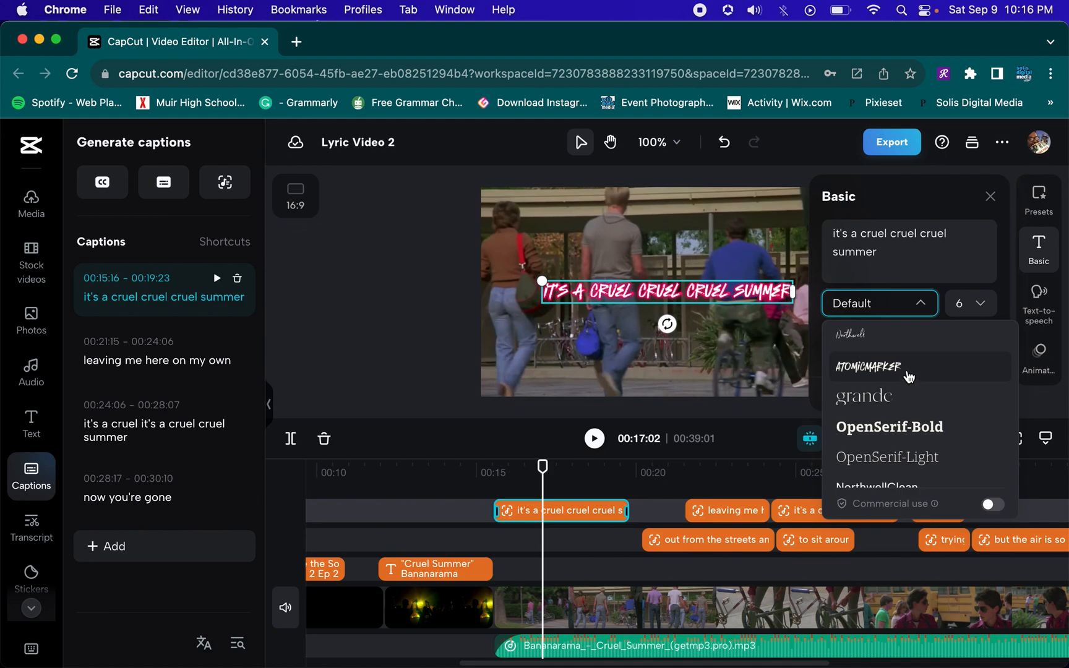
pyautogui.scroll(-6, 904, 369)
pyautogui.scroll(-10, 903, 368)
pyautogui.scroll(-6, 904, 369)
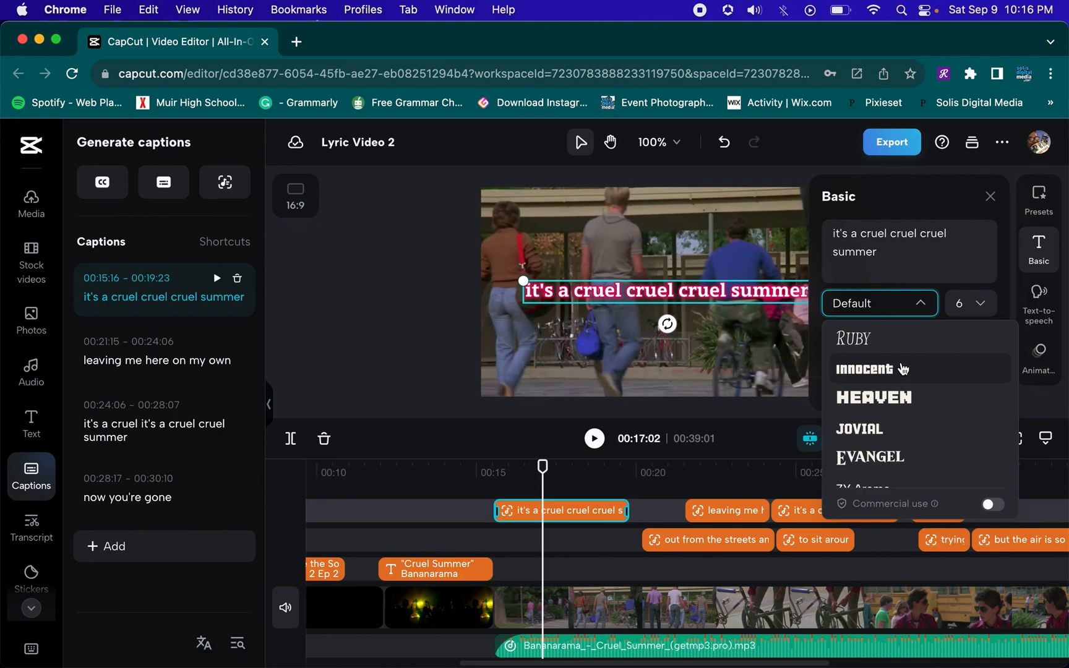
pyautogui.click(904, 370)
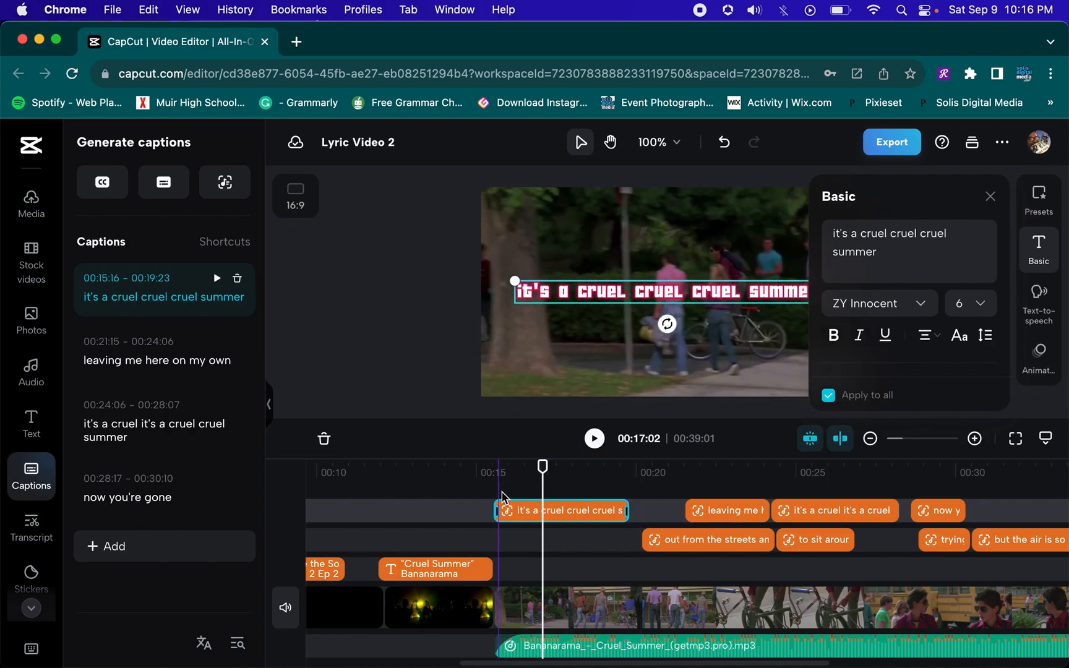
# Capitalize the first letter of the captions "It's a cruel cruel cruel summer" and "Leaving me here on my own"
pyautogui.click(91, 298)
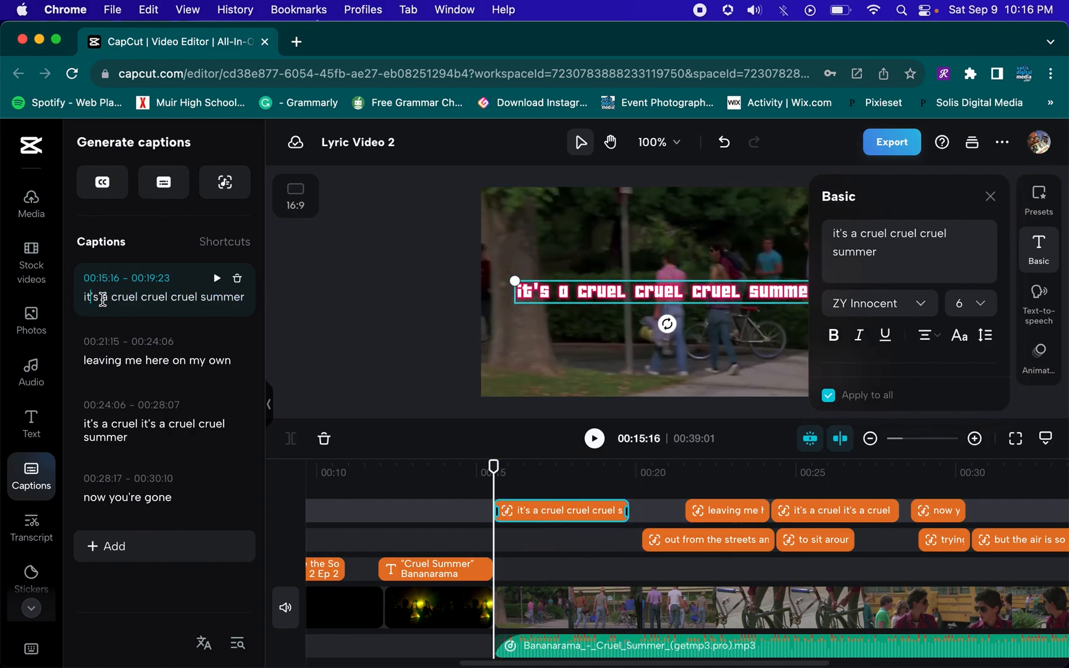
pyautogui.press('BackSpace')
pyautogui.write('I')
pyautogui.click(96, 360)
pyautogui.press('BackSpace')
pyautogui.write('L')
# Capitalize the first letter of the captions "It's a cruel it's a cruel cruel summer" and "Now you're gone"
pyautogui.click(86, 425)
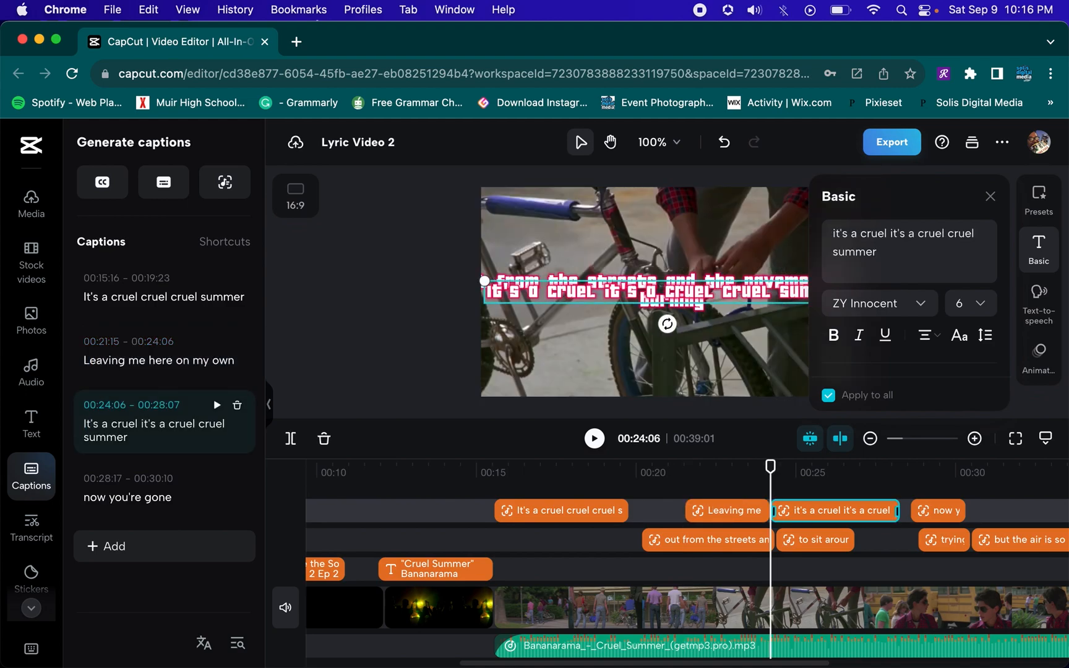
pyautogui.write('I')
pyautogui.click(89, 504)
pyautogui.press('BackSpace')
pyautogui.write('N')
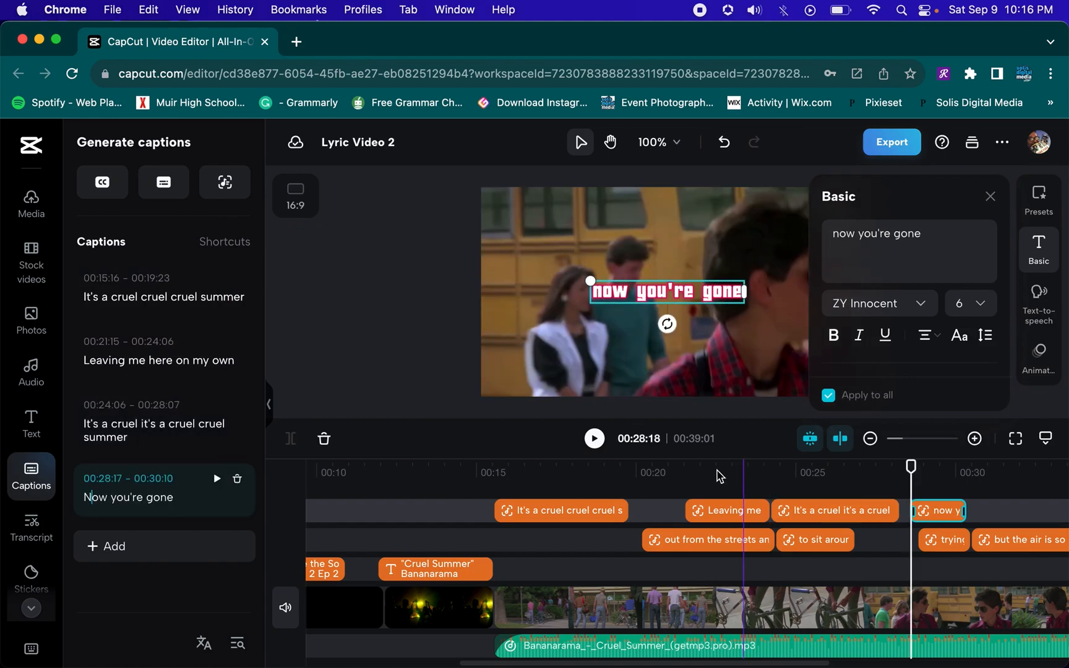
# Close the text settings and play the video from just before the first lyric caption
pyautogui.click(473, 479)
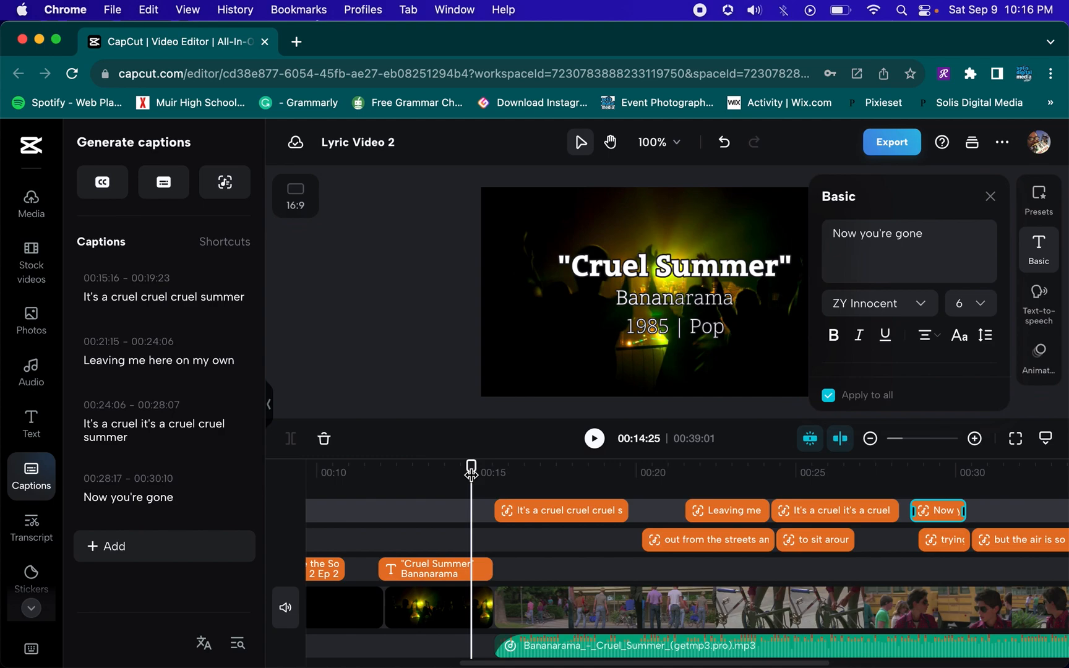
pyautogui.click(991, 197)
pyautogui.press('space')
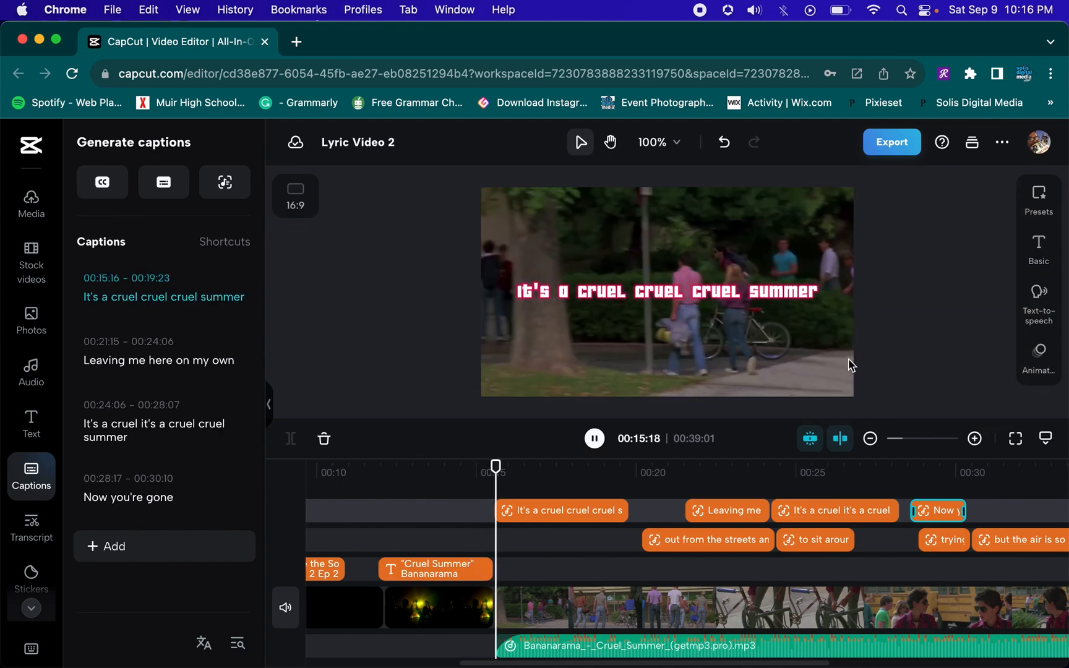
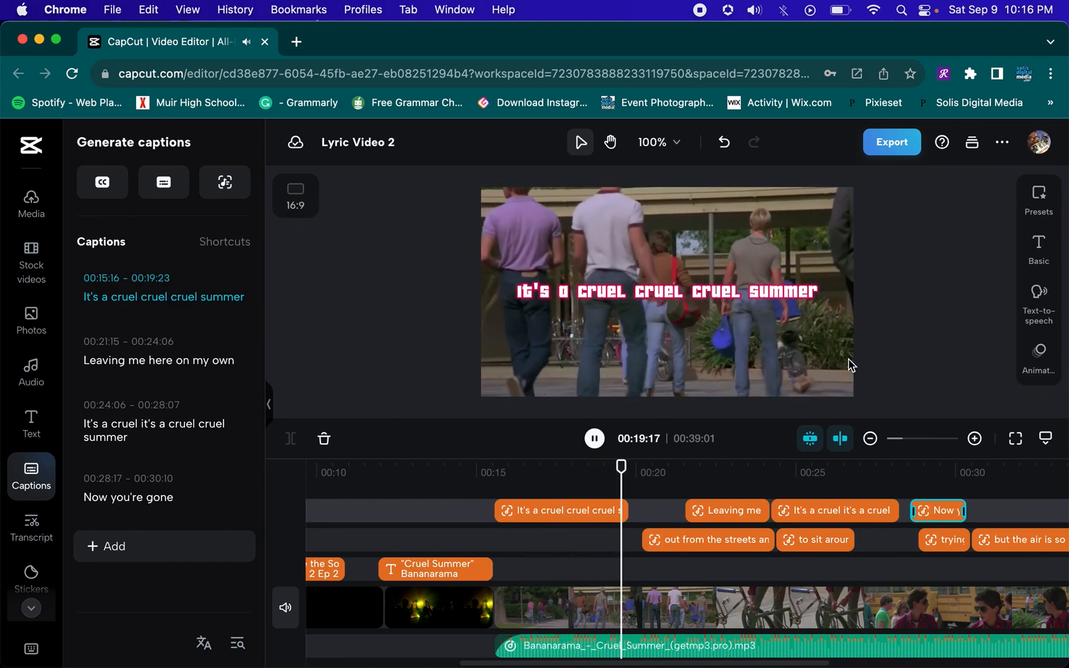
# Replay the video from just before the first lyric caption
pyautogui.press('space')
pyautogui.click(521, 469)
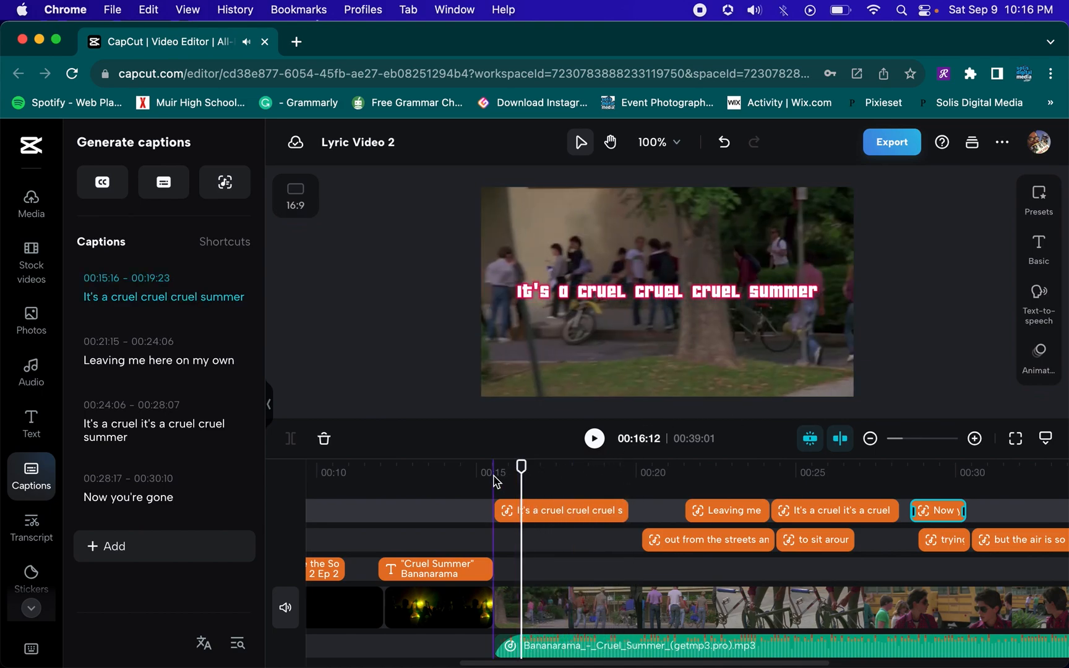
pyautogui.click(494, 474)
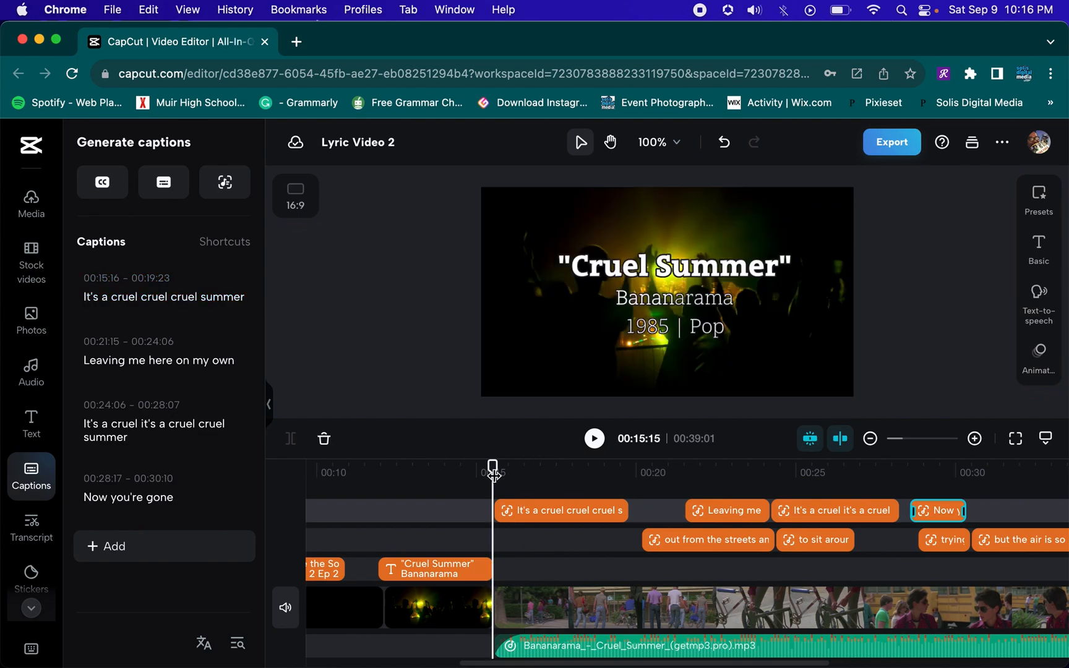
pyautogui.press('space')
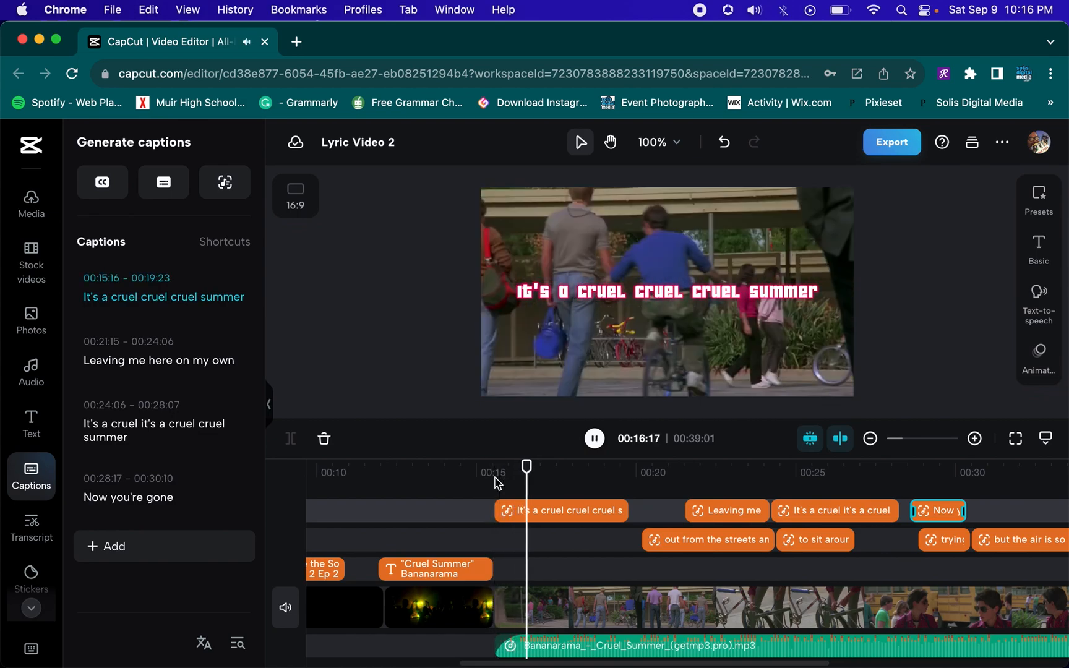
# Split the first lyric caption at 00:16:22 and shorten the first part's text to "It's a cruel"
pyautogui.click(527, 511)
pyautogui.click(532, 511)
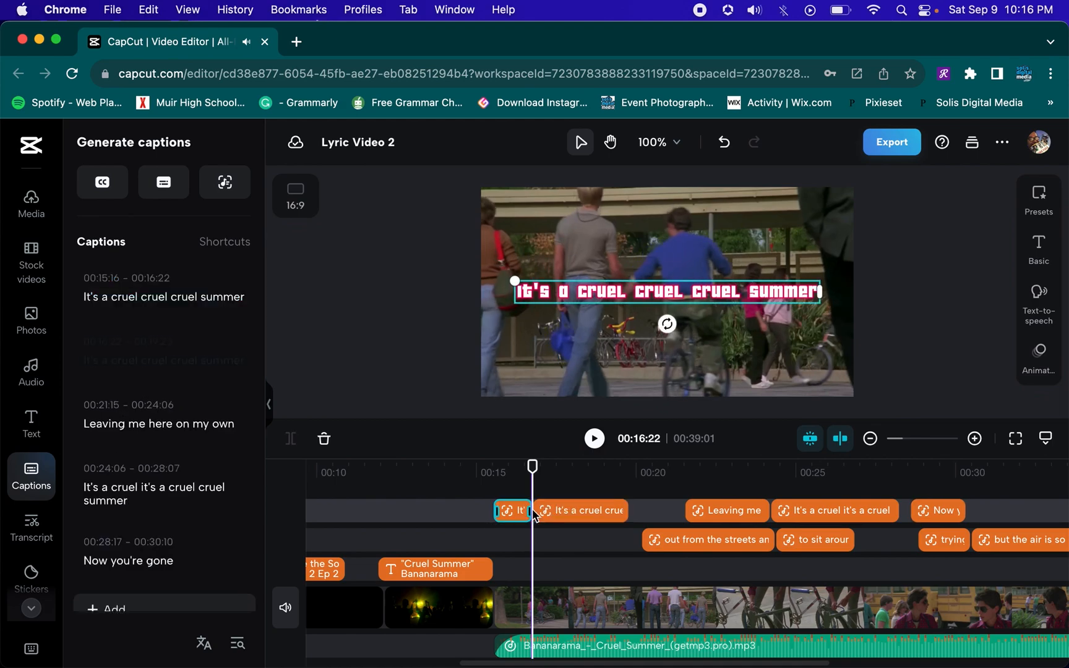
pyautogui.click(519, 474)
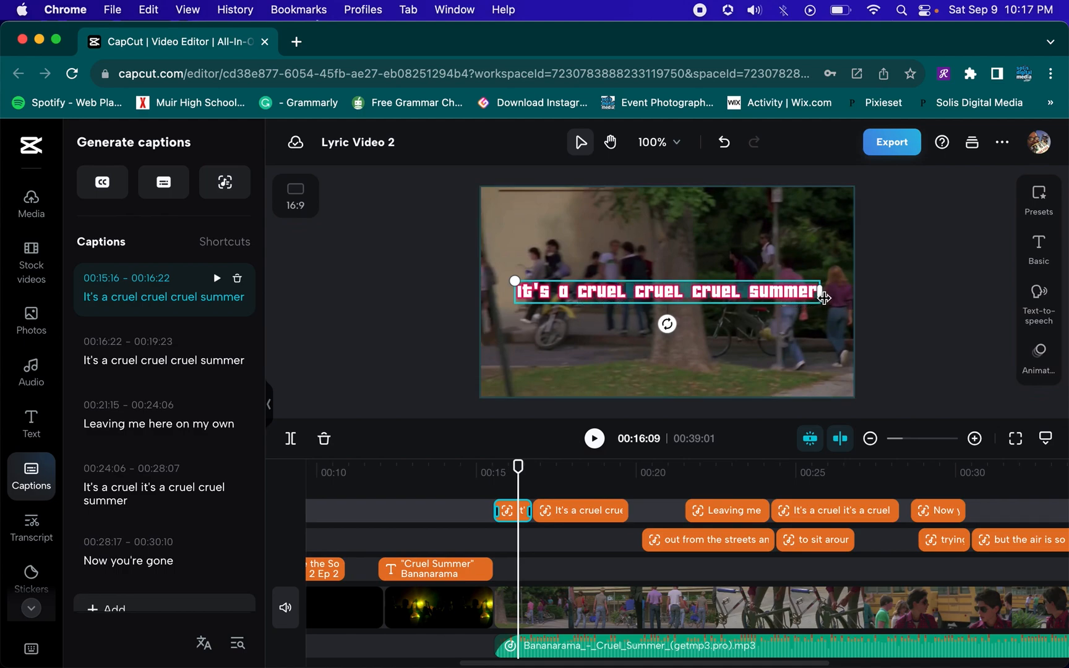
pyautogui.moveTo(825, 298); pyautogui.dragTo(825, 299)
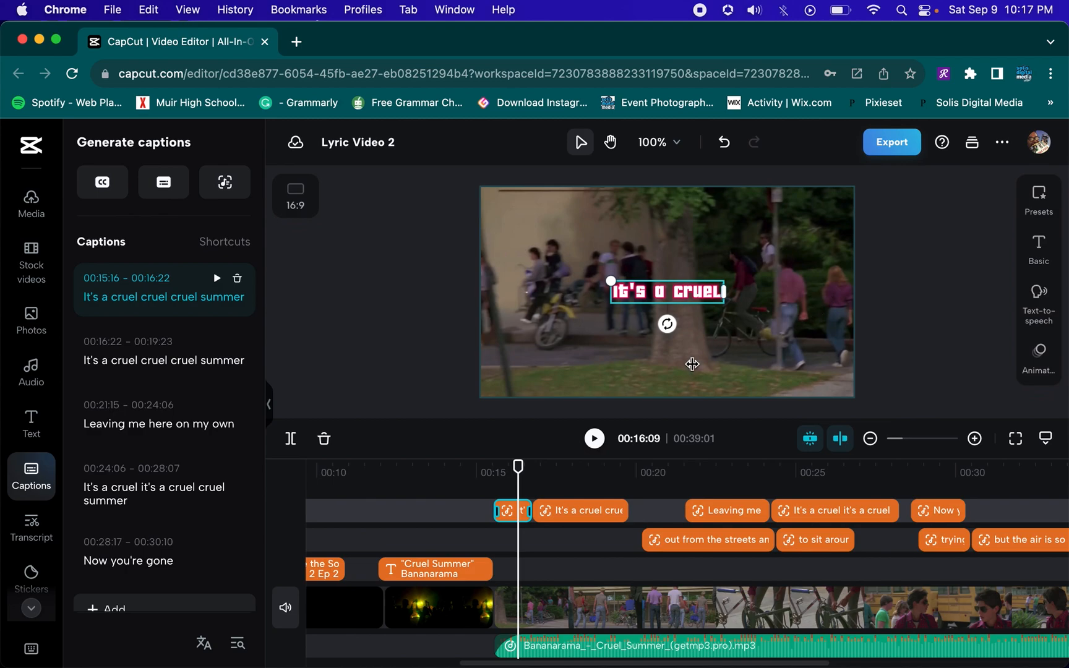
pyautogui.click(481, 474)
pyautogui.press('space')
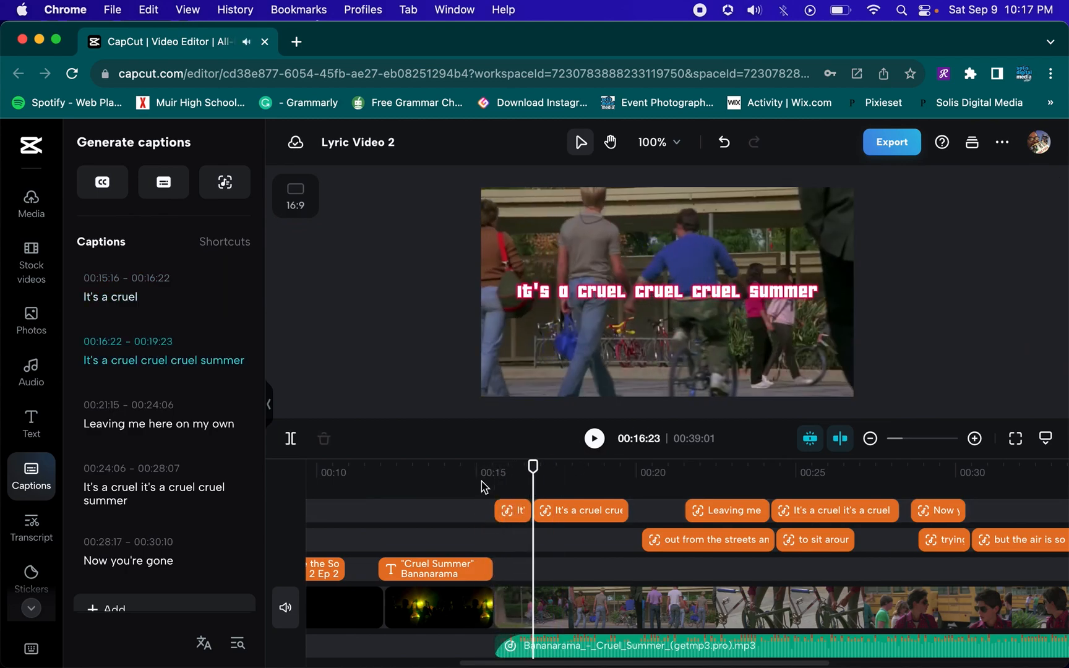
# Zoom into the timeline around the split caption and replay its opening
pyautogui.click(550, 502)
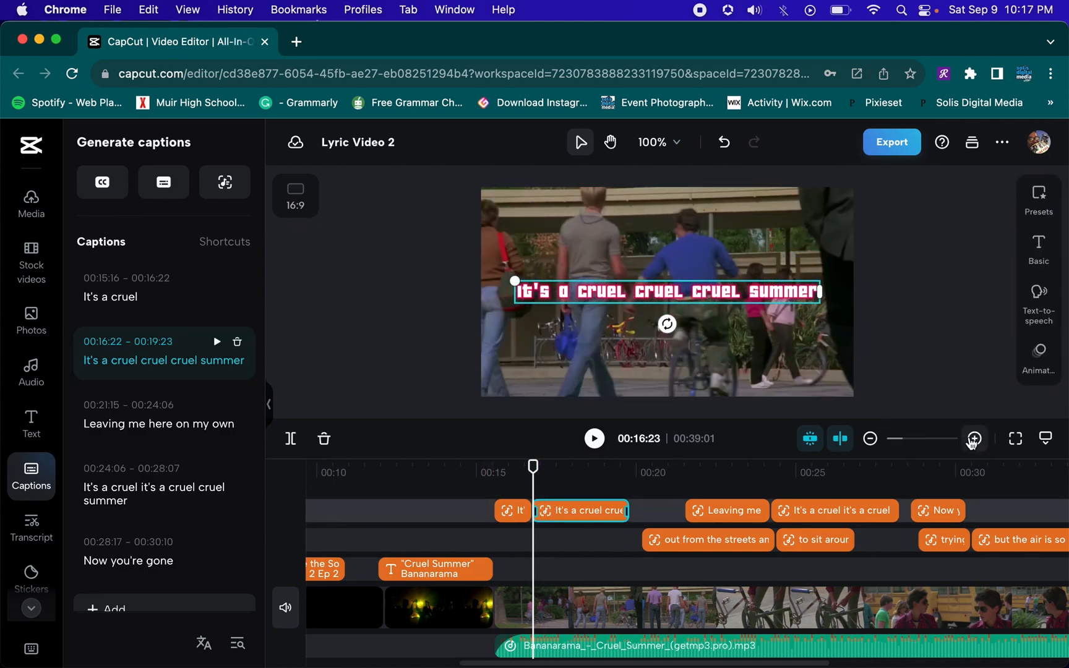
pyautogui.click(975, 439)
pyautogui.click(975, 438)
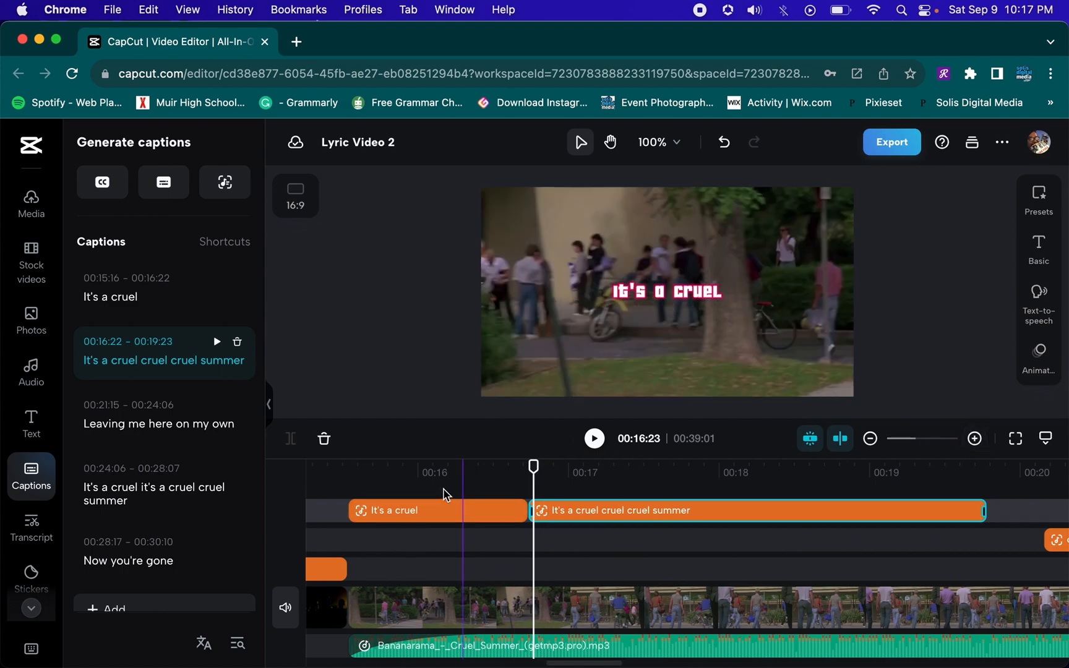
pyautogui.click(346, 468)
pyautogui.press('space')
pyautogui.press('space')
pyautogui.click(339, 471)
pyautogui.press('space')
pyautogui.press('space')
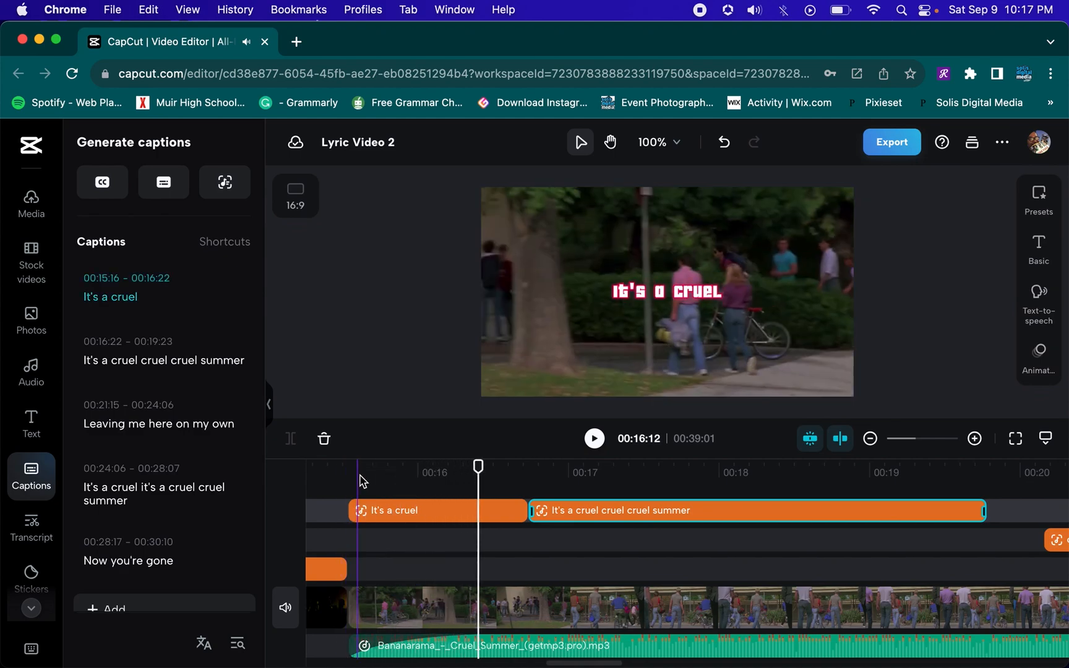
# Split the "It's a cruel" caption into three parts at about 00:15:27 and 00:16:09
pyautogui.click(406, 511)
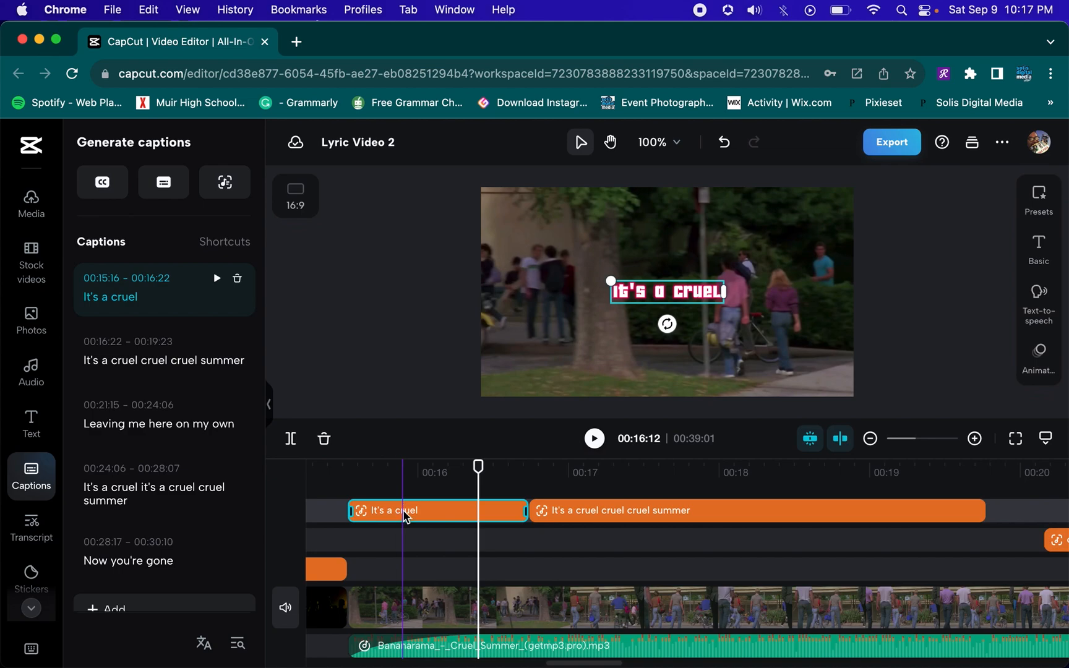
pyautogui.click(398, 486)
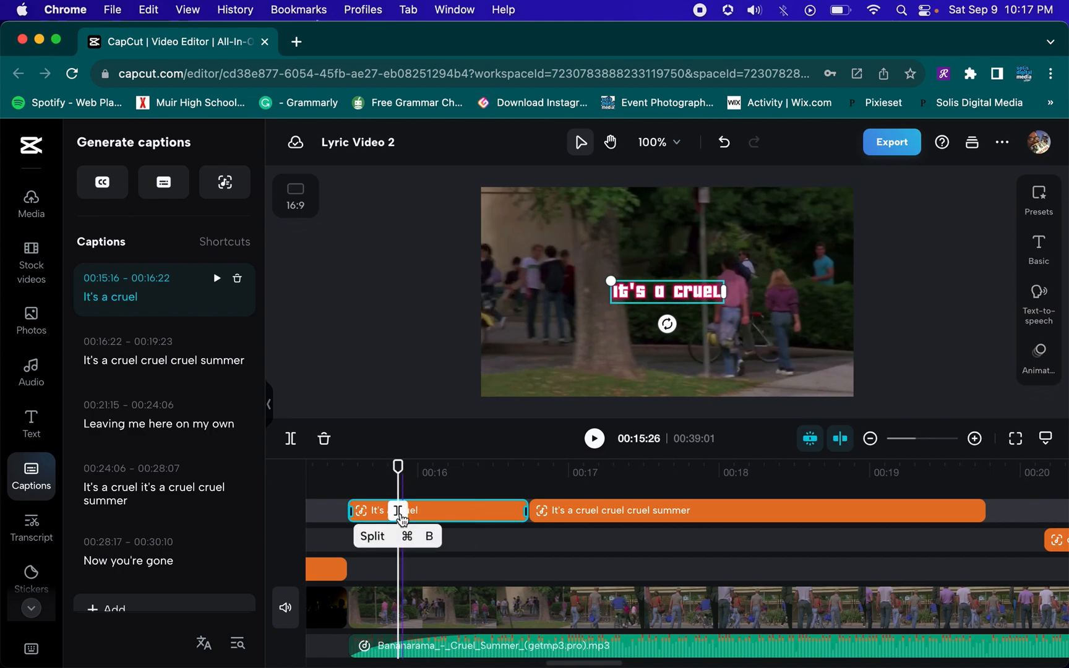
pyautogui.click(409, 517)
pyautogui.click(463, 469)
pyautogui.press('super+b')
# Edit the first caption part's text down to "It's"
pyautogui.click(333, 468)
pyautogui.press('space')
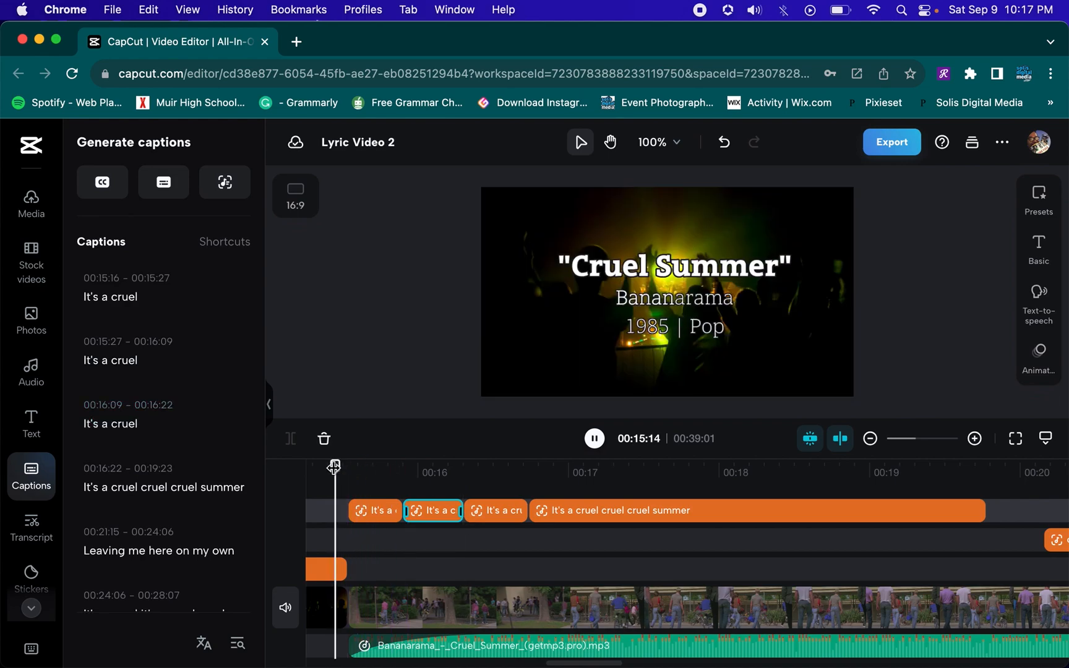
pyautogui.press('space')
pyautogui.click(382, 512)
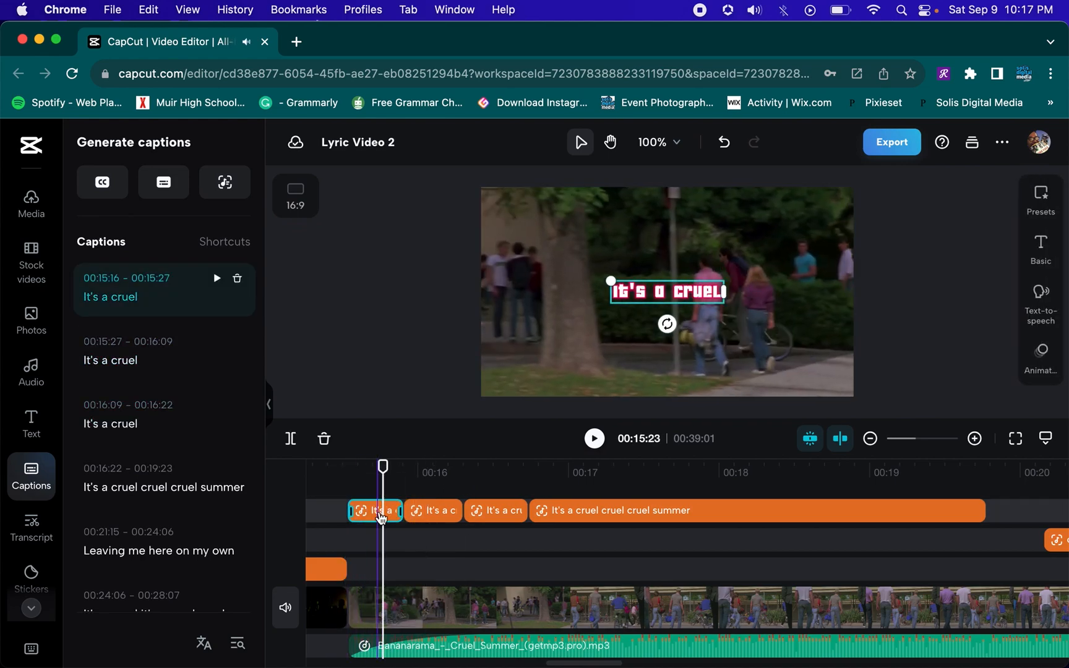
pyautogui.doubleClick(672, 288)
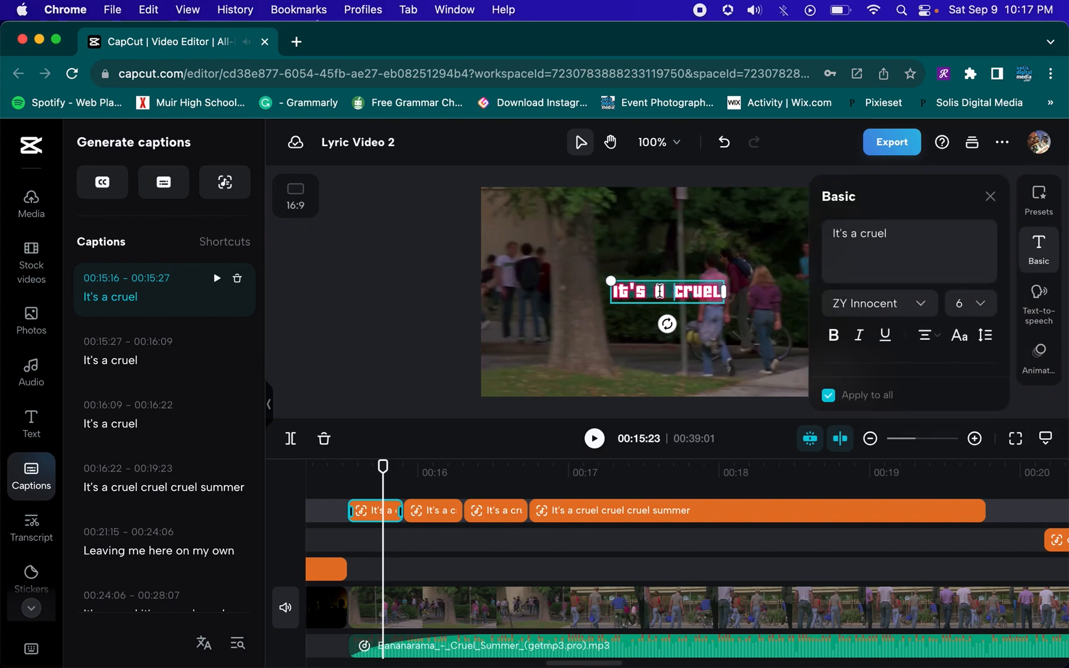
pyautogui.click(919, 239)
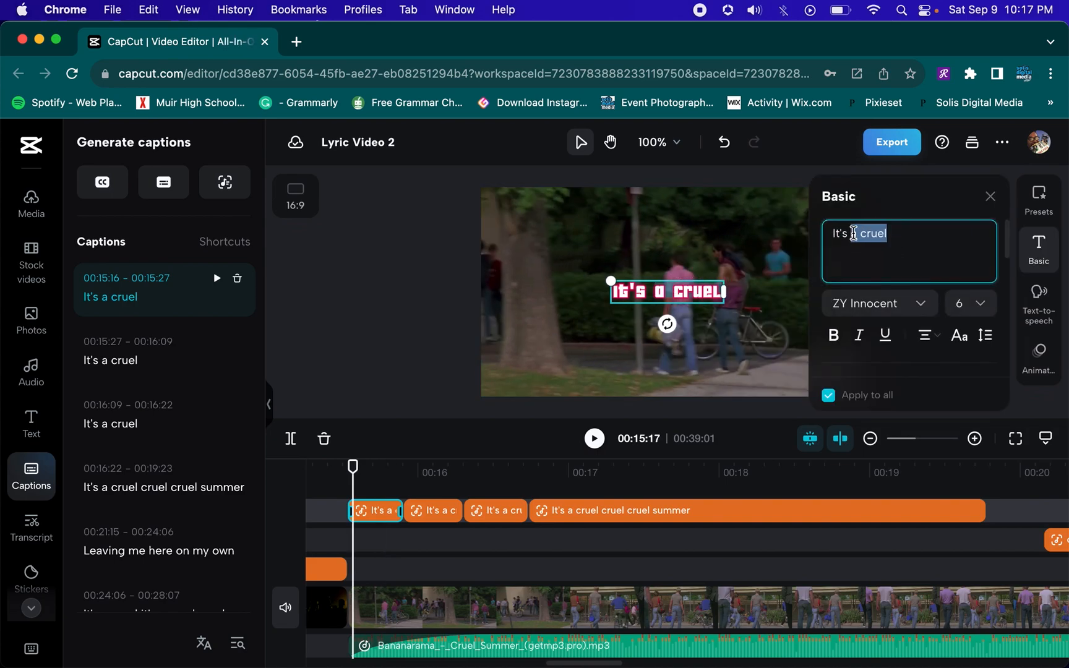
pyautogui.press('BackSpace')
# Edit the second caption part's text down to "a"
pyautogui.click(438, 512)
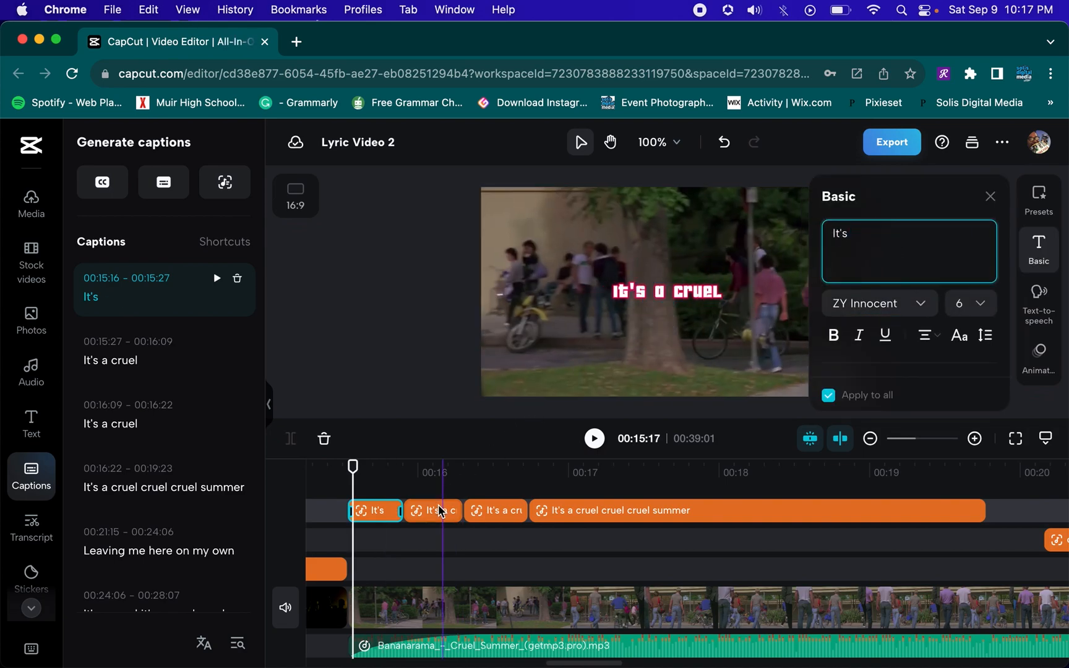
pyautogui.click(433, 473)
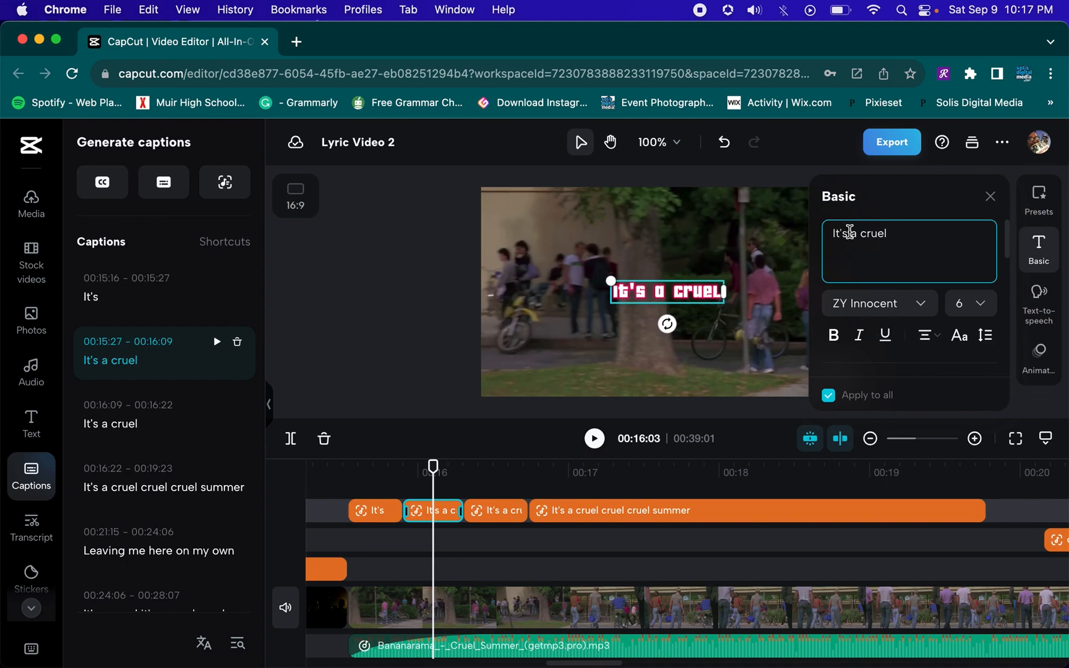
pyautogui.moveTo(850, 232); pyautogui.dragTo(813, 239)
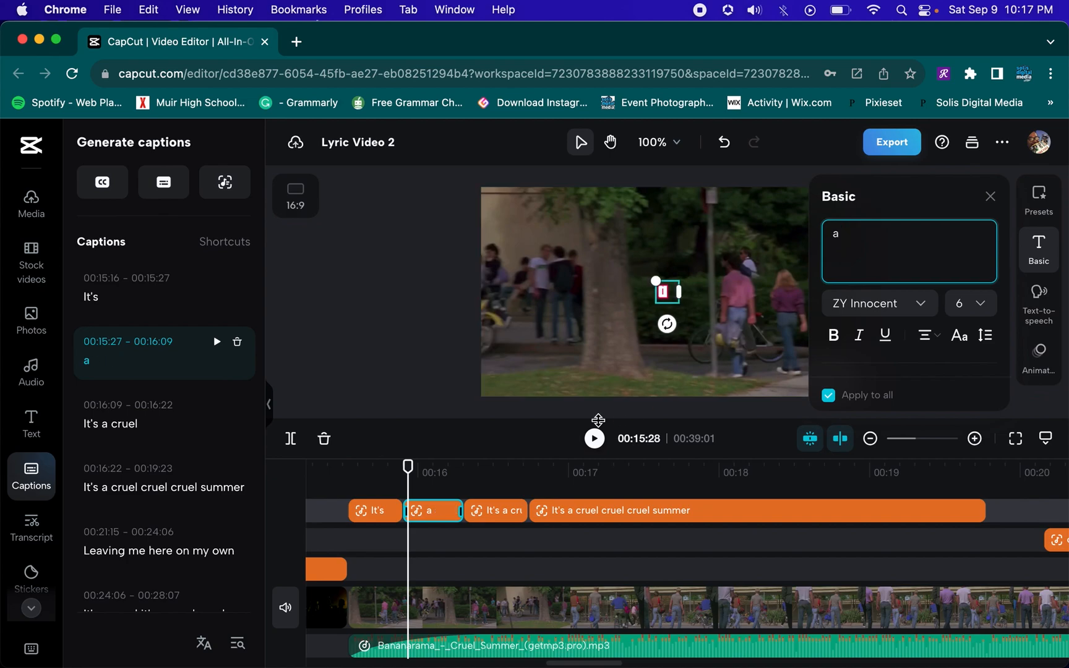
# Split the third caption part at 00:16:15 and edit its first piece's text down to "cruel"
pyautogui.click(344, 477)
pyautogui.press('space')
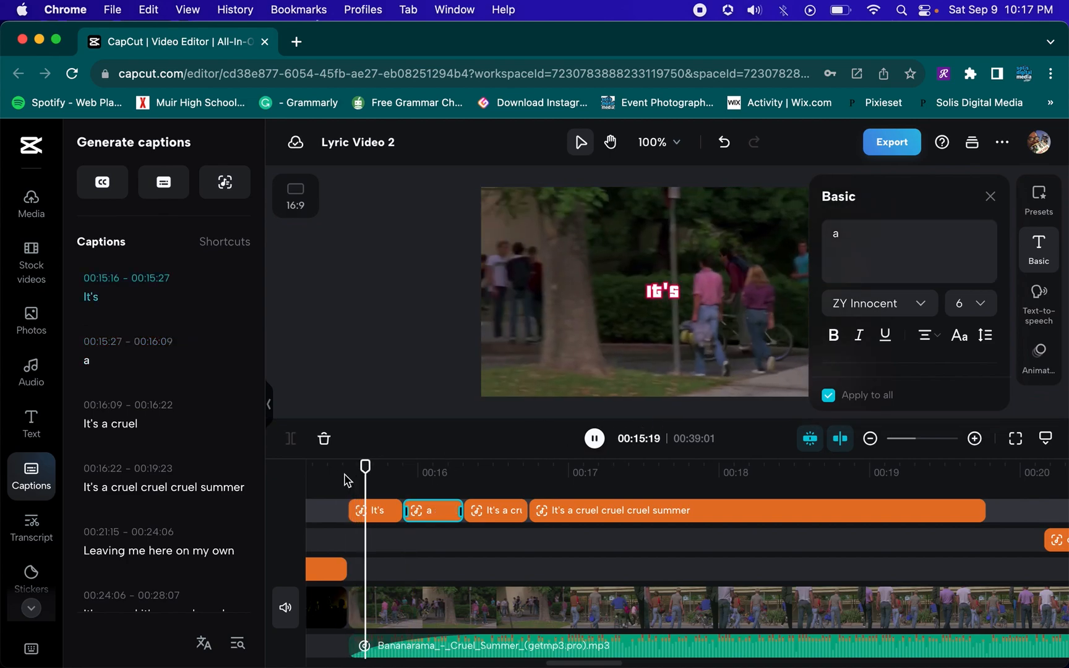
pyautogui.press('space')
pyautogui.click(498, 518)
pyautogui.press('super+b')
pyautogui.moveTo(860, 237); pyautogui.dragTo(797, 242)
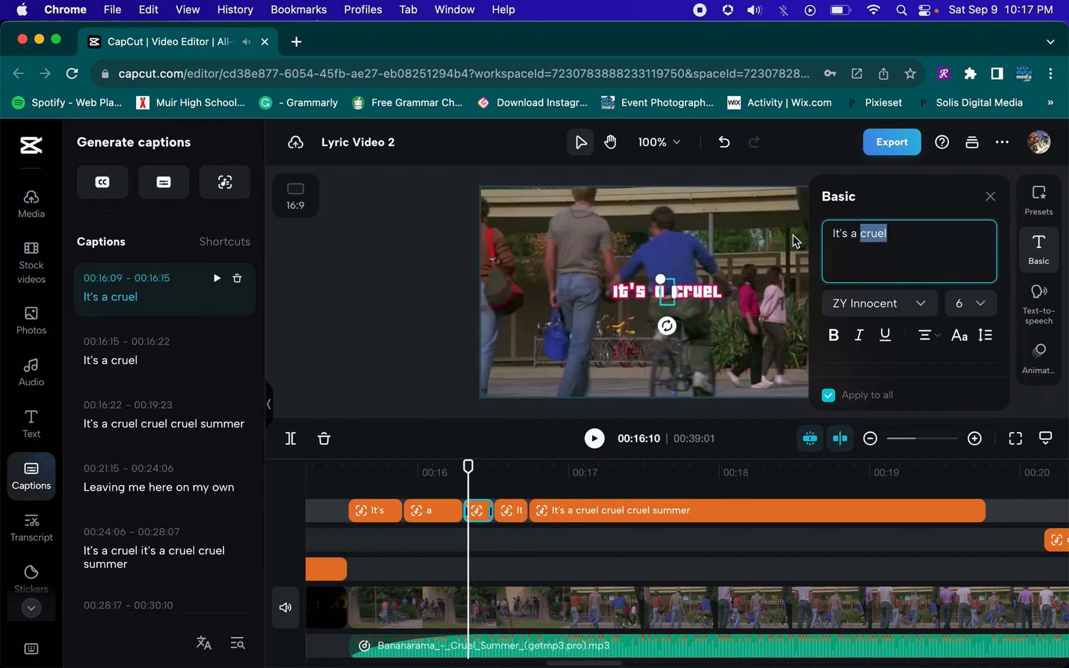
pyautogui.press('BackSpace')
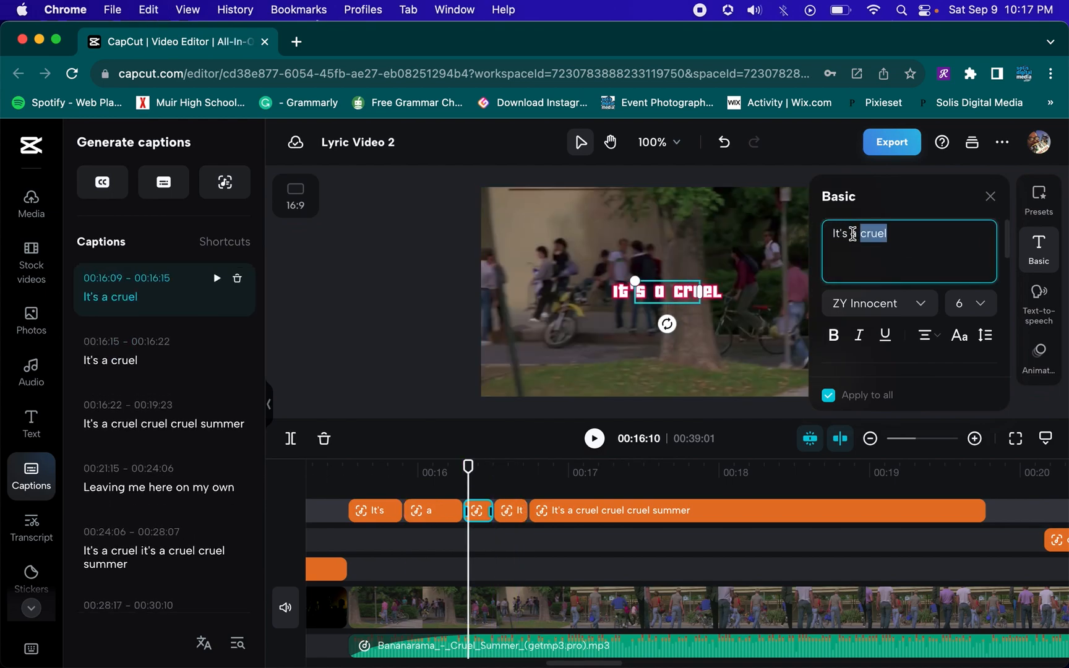
pyautogui.click(860, 234)
pyautogui.moveTo(859, 234); pyautogui.dragTo(797, 239)
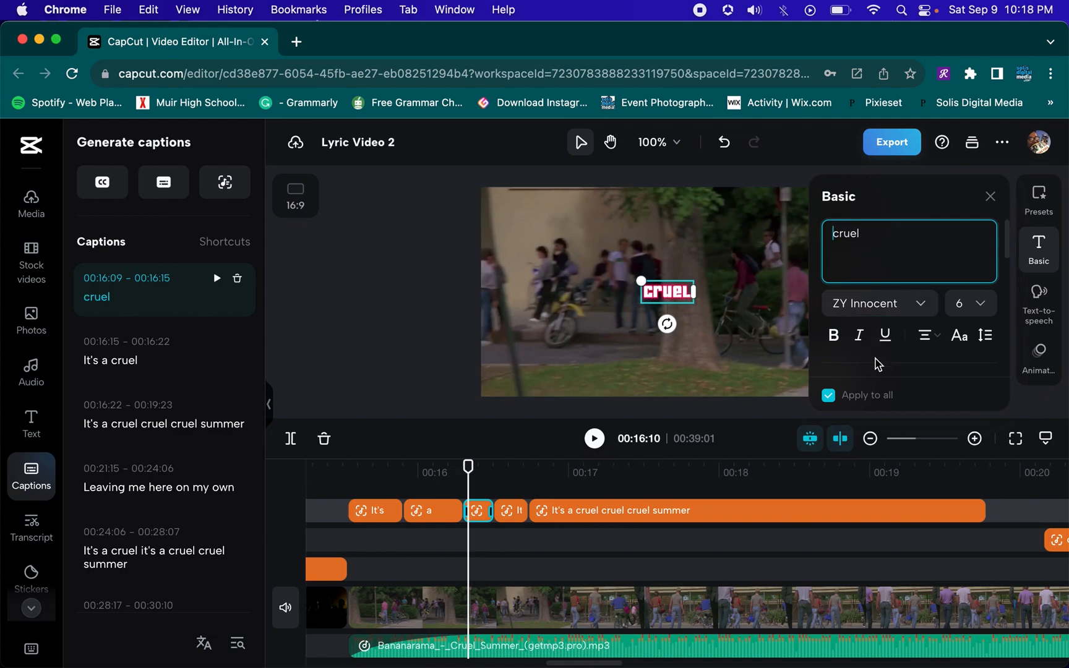
# Set the "cruel" caption's font size to 13
pyautogui.scroll(-1, 971, 328)
pyautogui.click(980, 271)
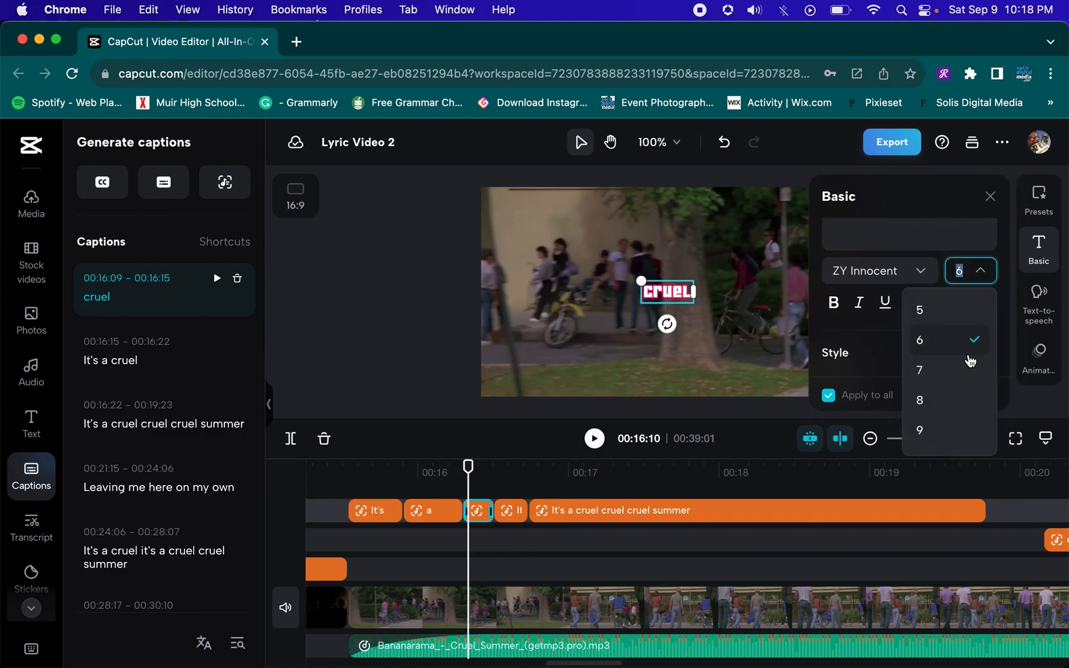
pyautogui.scroll(-2, 964, 402)
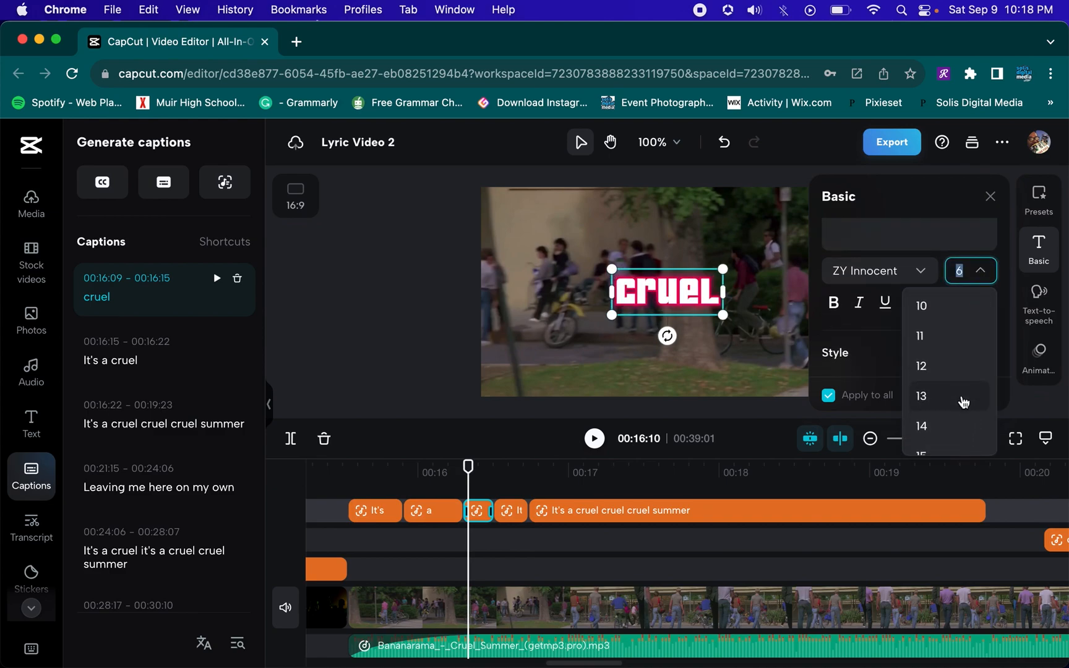
pyautogui.scroll(1, 964, 402)
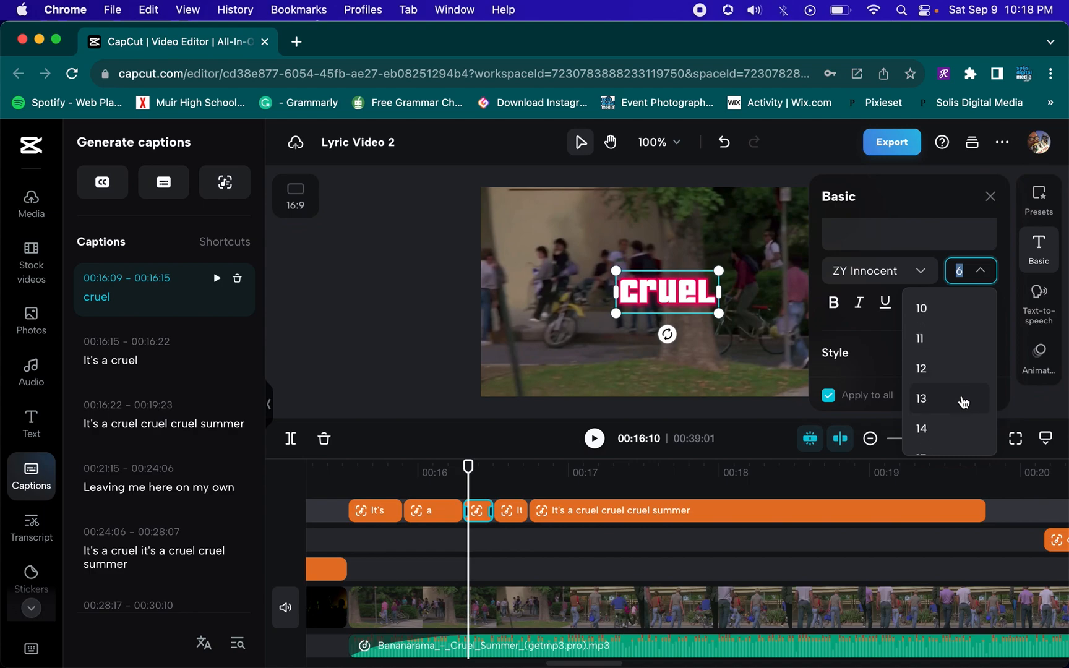
pyautogui.click(963, 402)
# Replay the split word-by-word captions from the start of the lyric section
pyautogui.click(332, 474)
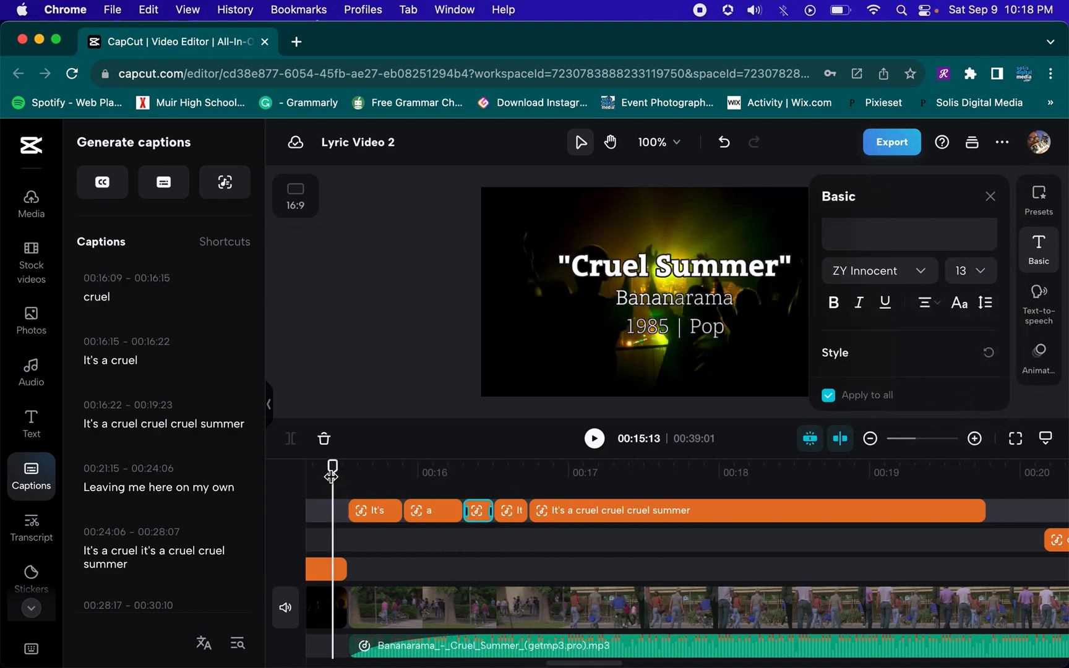
pyautogui.press('space')
pyautogui.press('space')
pyautogui.click(338, 468)
pyautogui.press('space')
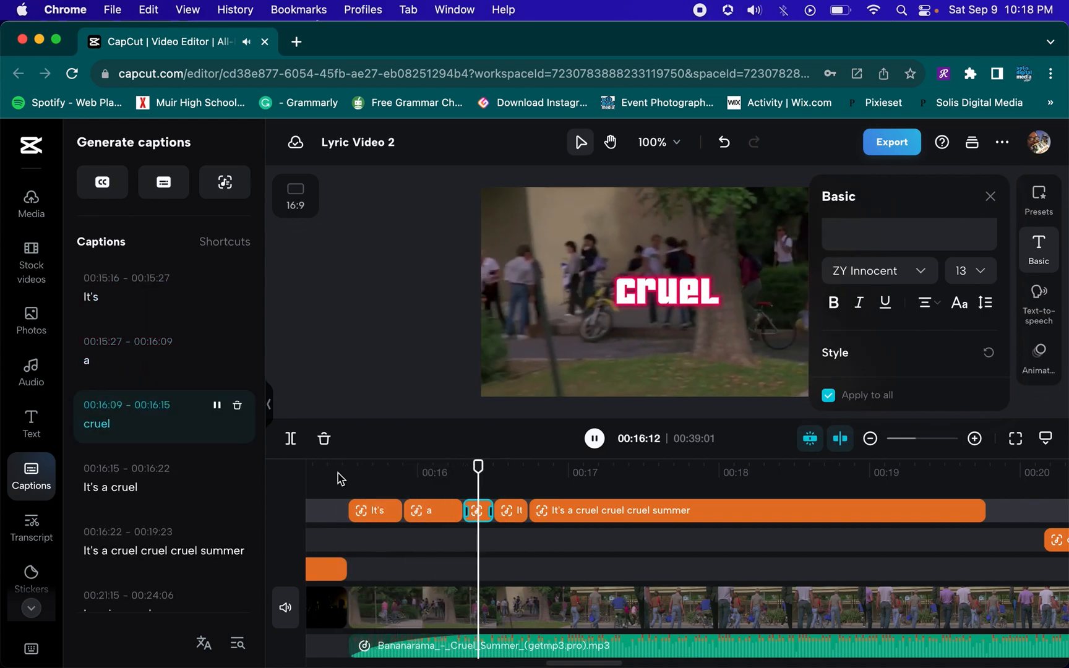
pyautogui.press('space')
pyautogui.click(333, 477)
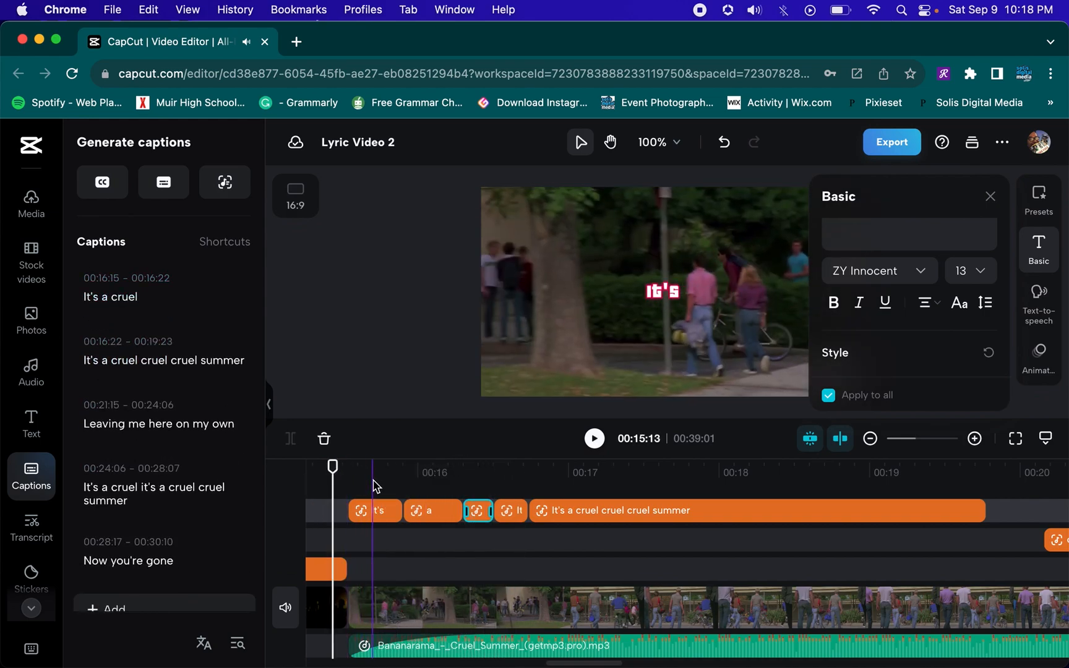
pyautogui.click(336, 478)
pyautogui.press('space')
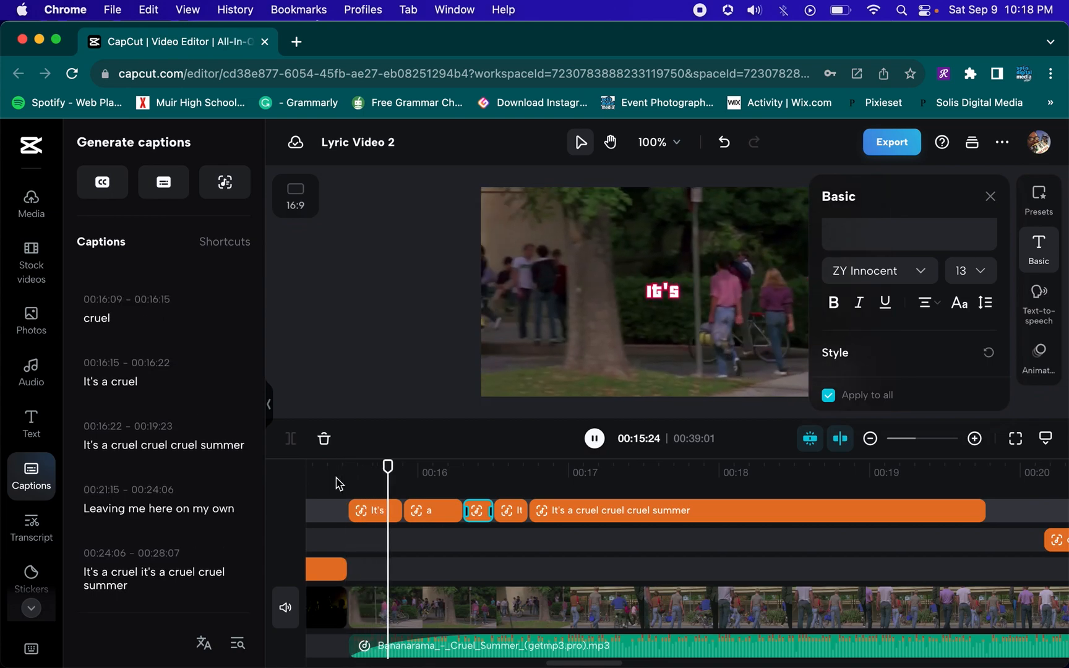
pyautogui.press('space')
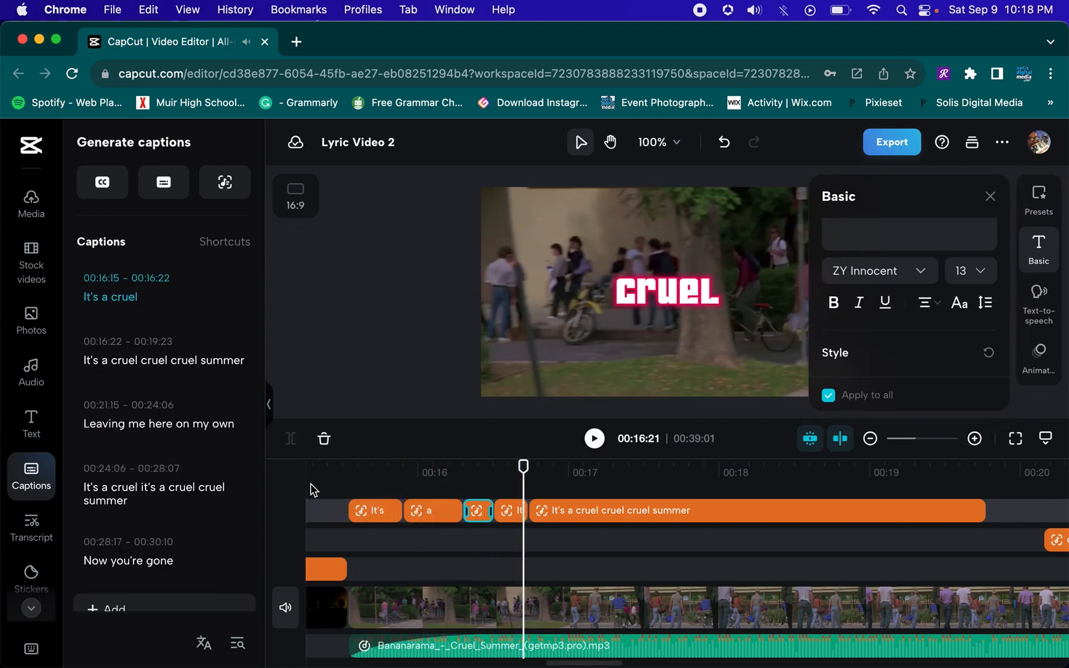
pyautogui.click(333, 490)
pyautogui.press('space')
pyautogui.press('space')
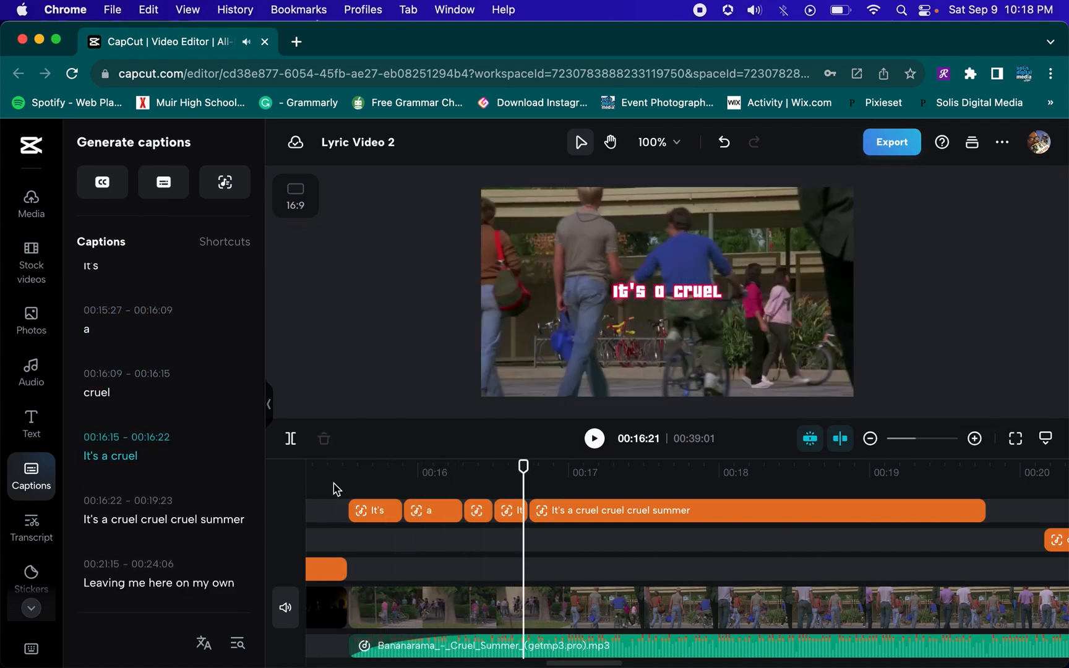
pyautogui.click(340, 489)
pyautogui.press('space')
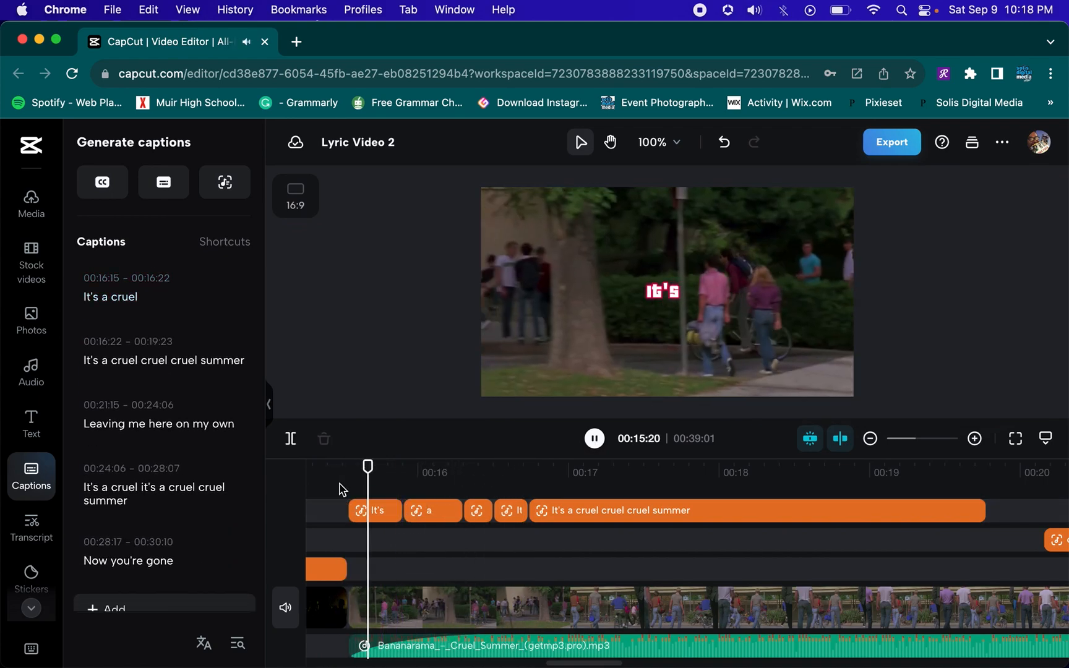
pyautogui.press('space')
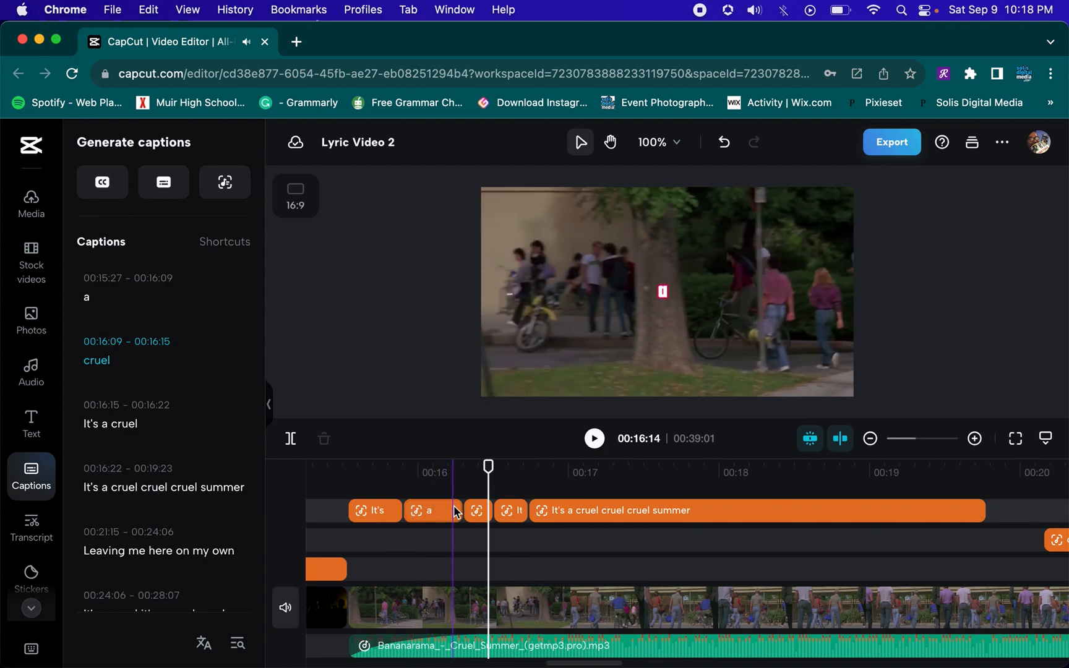
# Nudge the first "cruel" caption part slightly earlier on the timeline and preview the lyric section
pyautogui.click(457, 513)
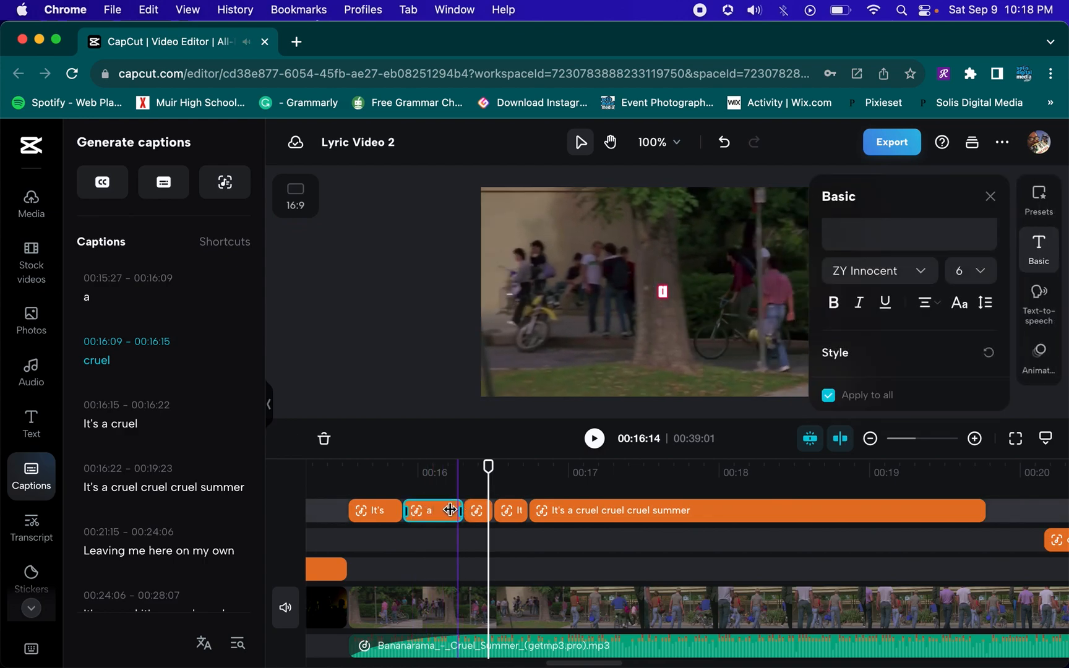
pyautogui.click(474, 513)
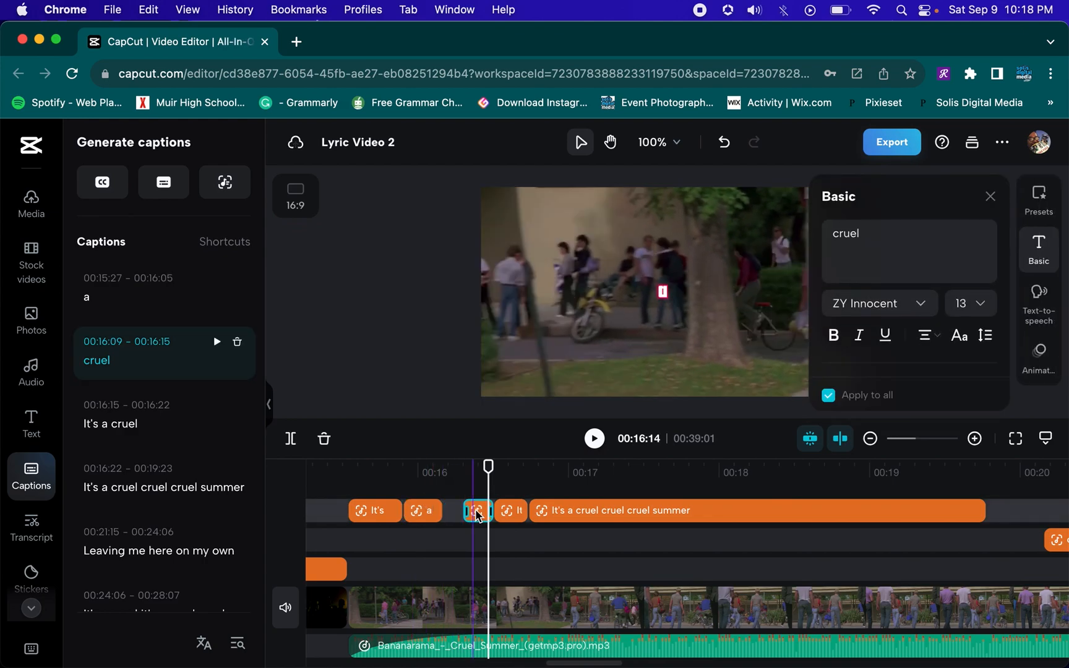
pyautogui.moveTo(472, 515); pyautogui.dragTo(460, 515)
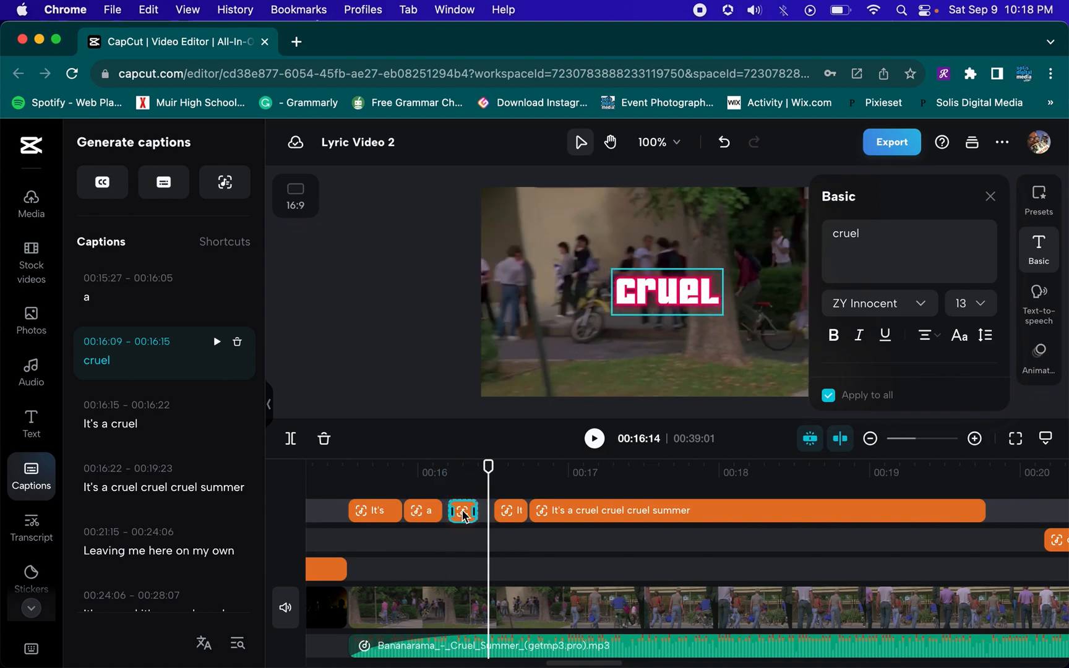
pyautogui.click(337, 477)
pyautogui.press('space')
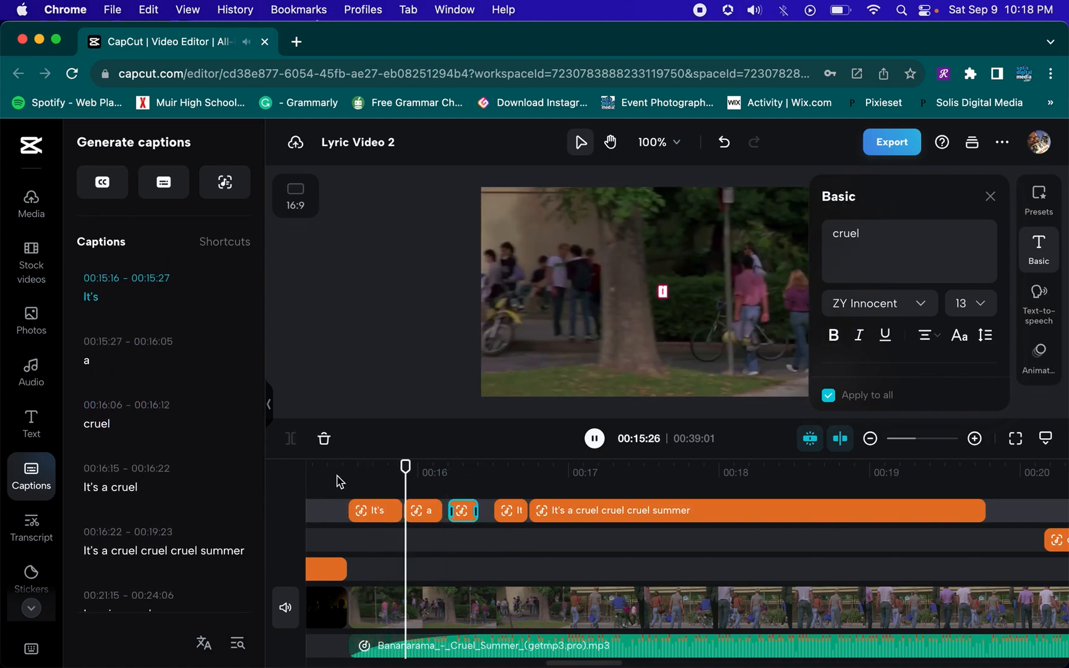
pyautogui.press('space')
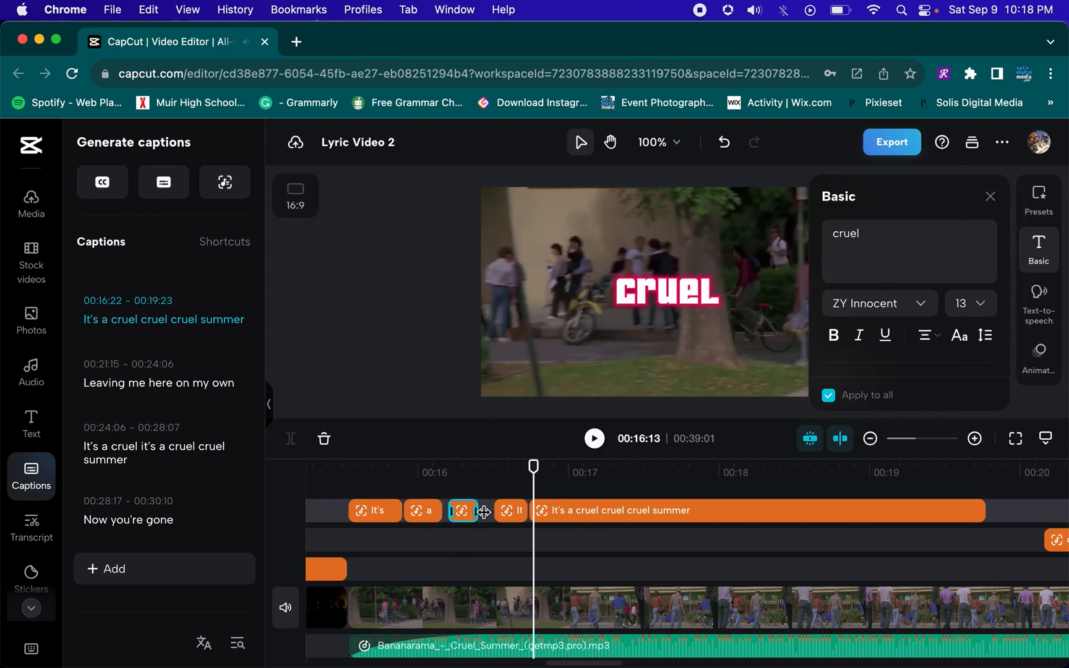
# Cut the fourth caption part's text down to "cruel" and set its font size to 17
pyautogui.click(509, 509)
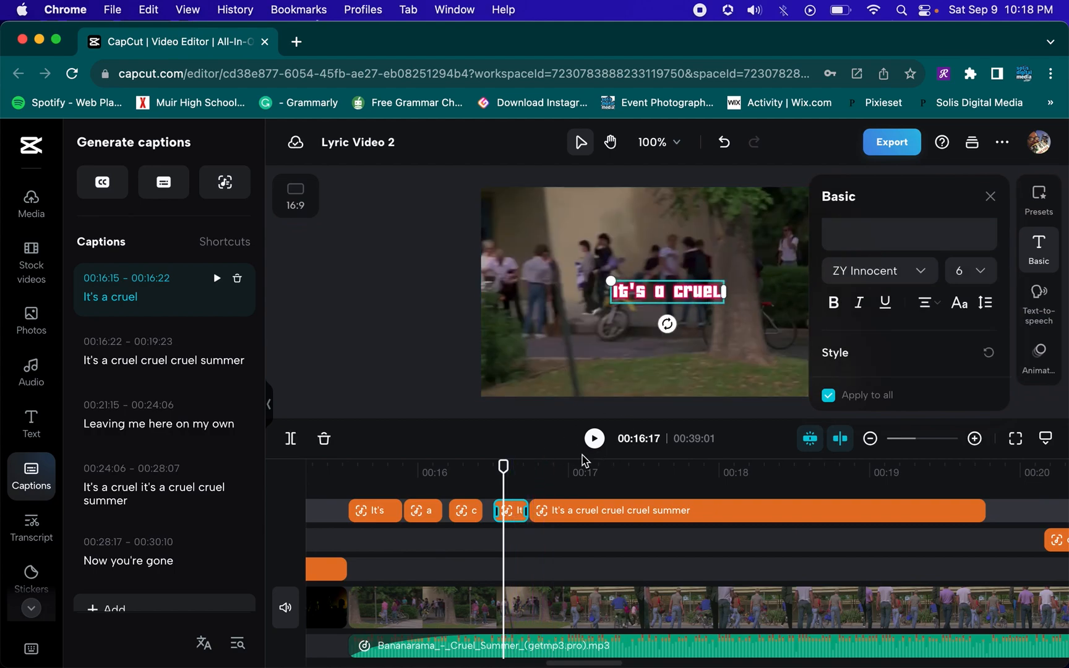
pyautogui.click(520, 485)
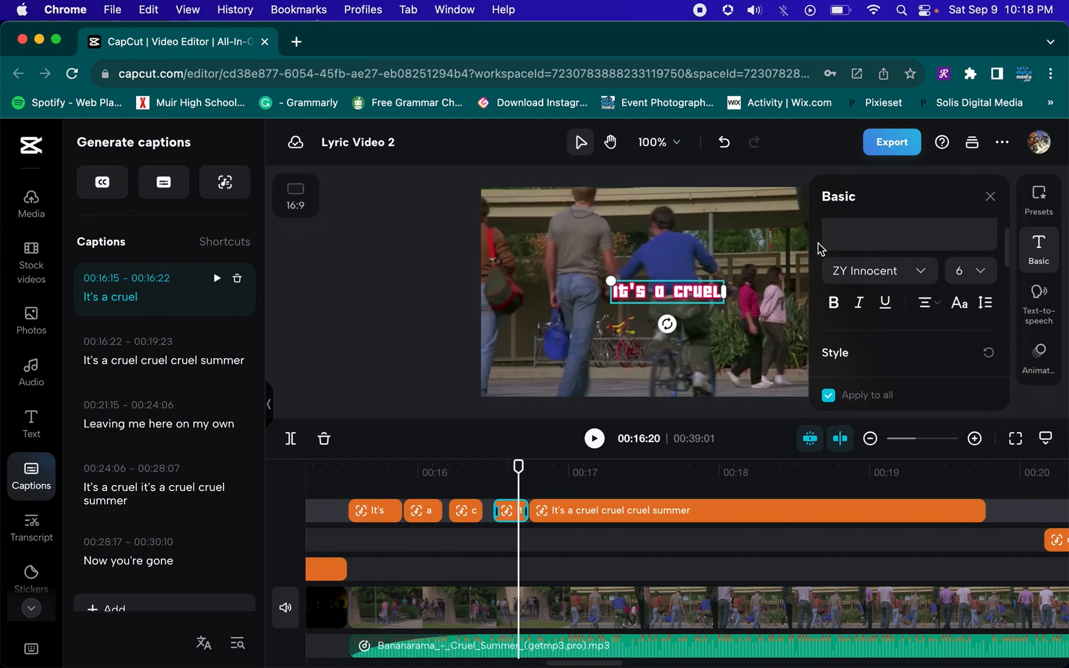
pyautogui.click(853, 224)
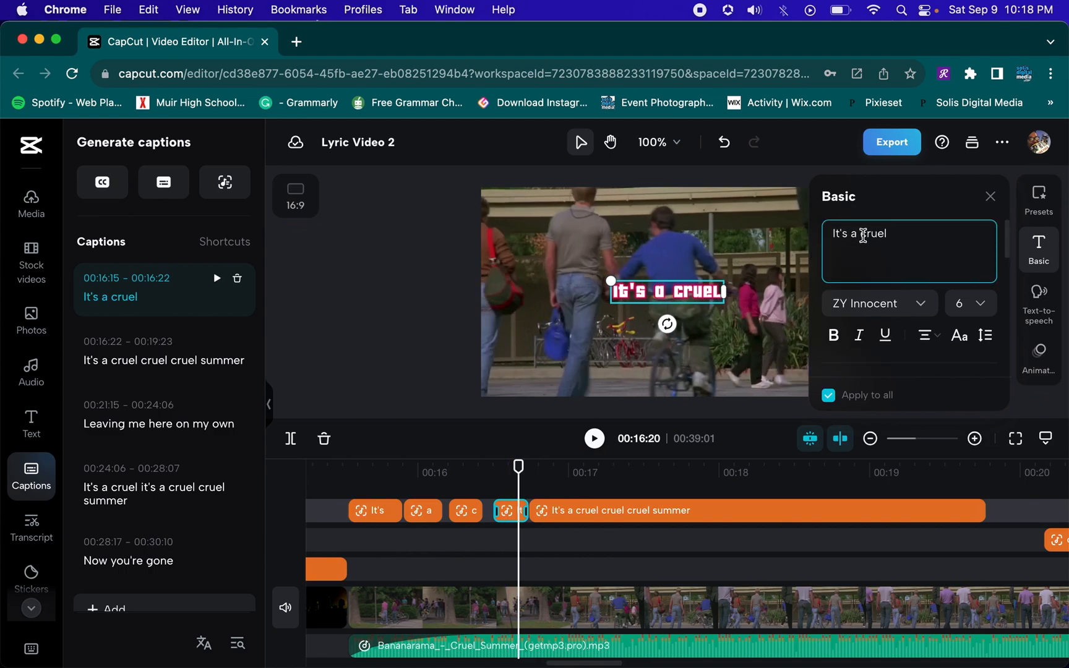
pyautogui.doubleClick(863, 234)
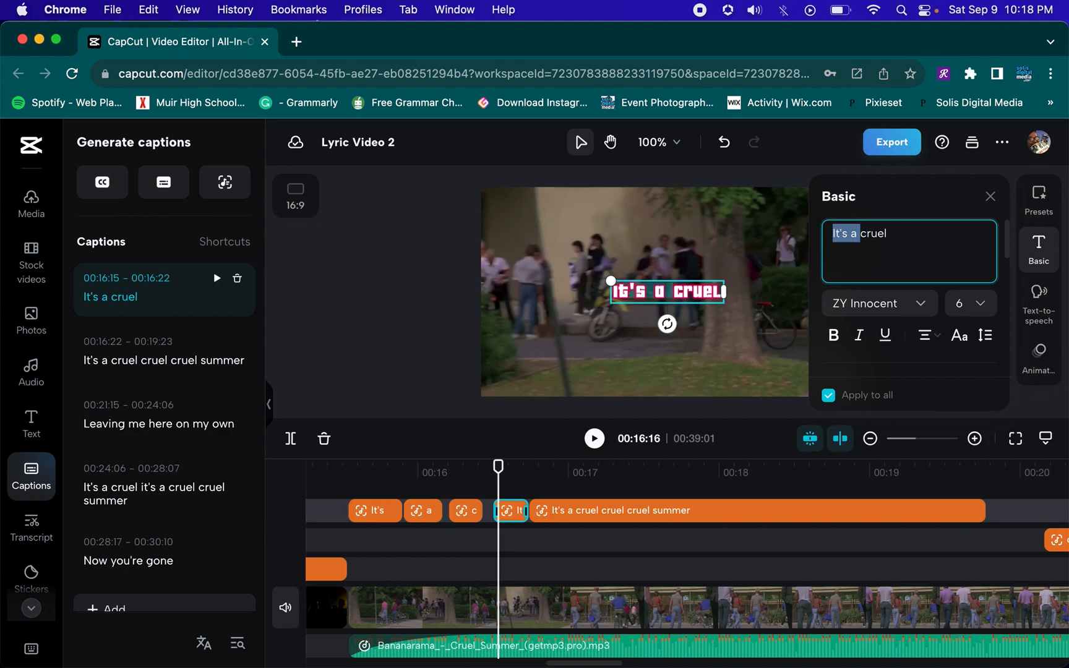
pyautogui.click(968, 303)
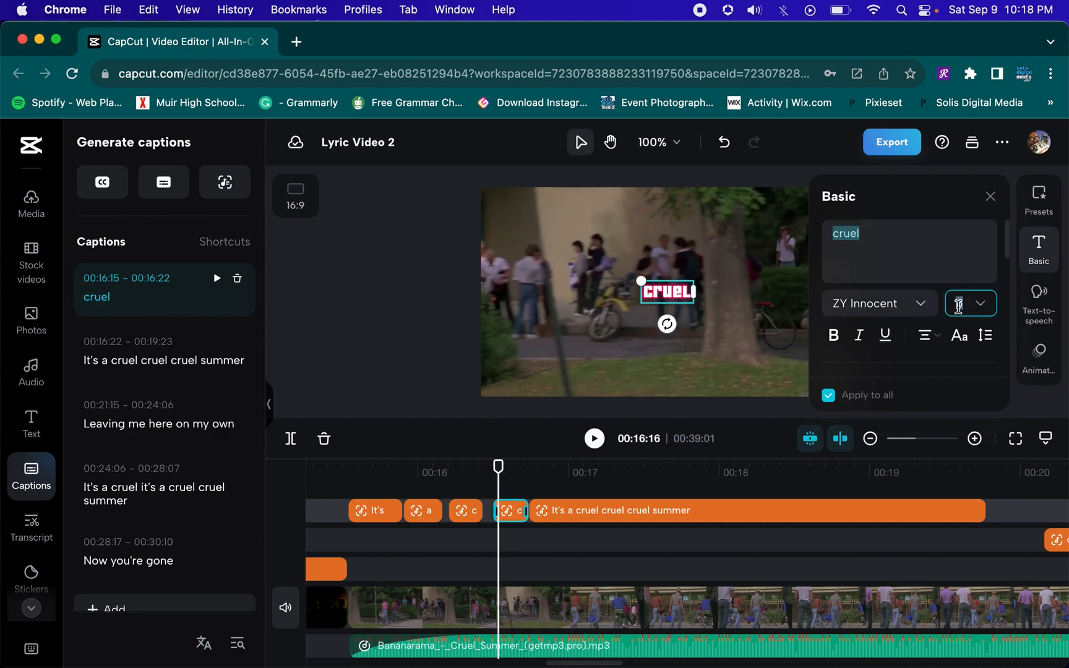
pyautogui.scroll(-3, 962, 477)
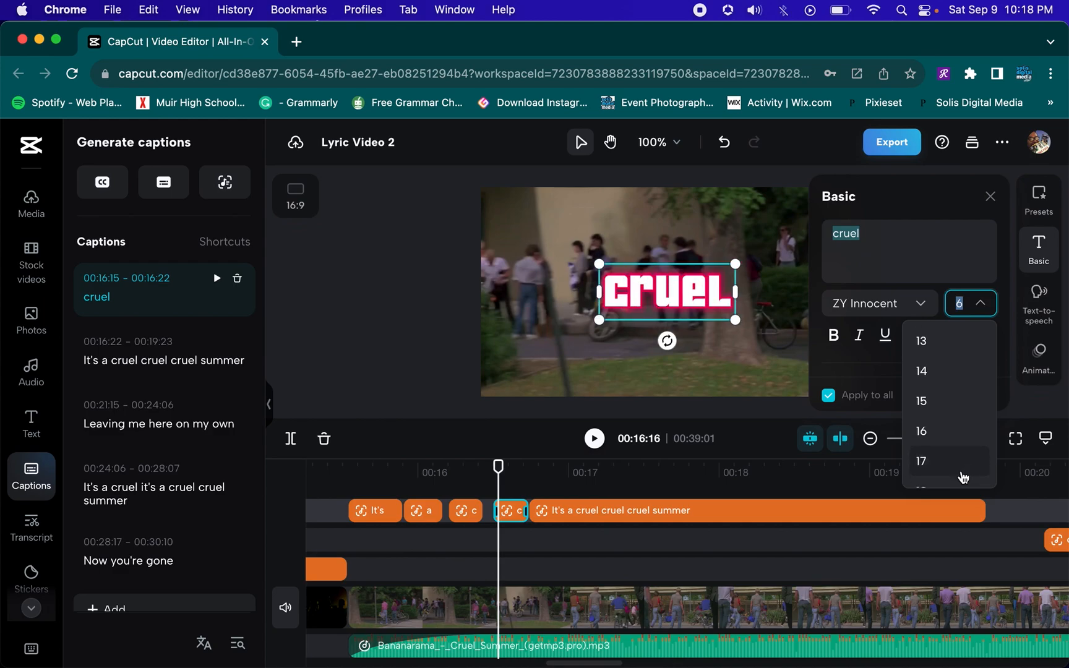
pyautogui.click(962, 477)
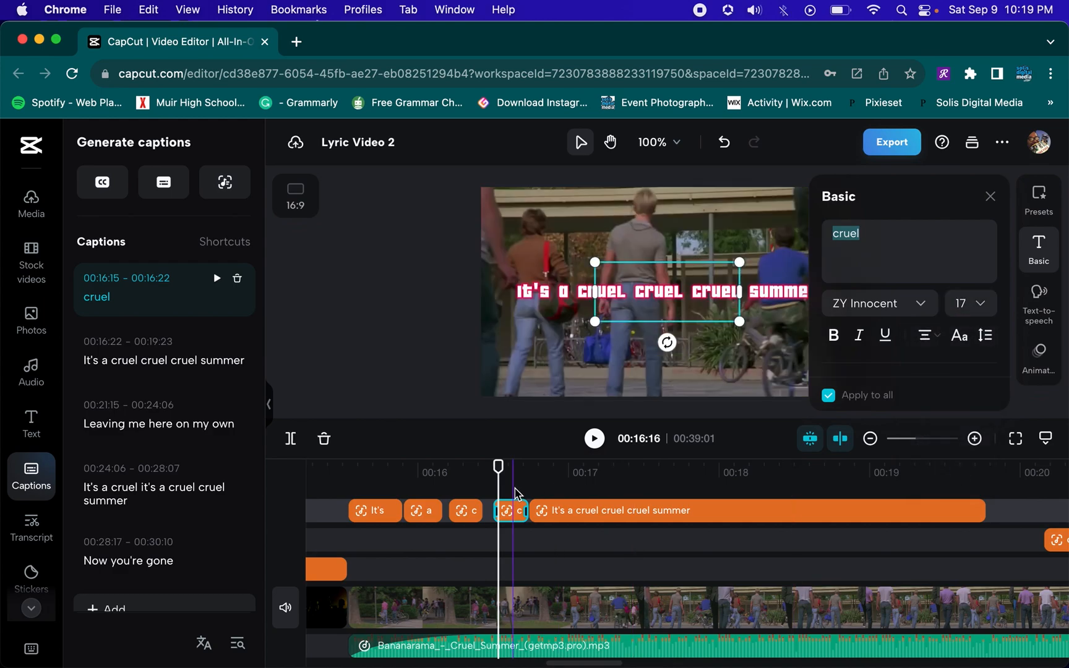
# Move the "It's a cruel cruel cruel summer" caption later so it starts at 00:17:12
pyautogui.click(328, 472)
pyautogui.click(428, 379)
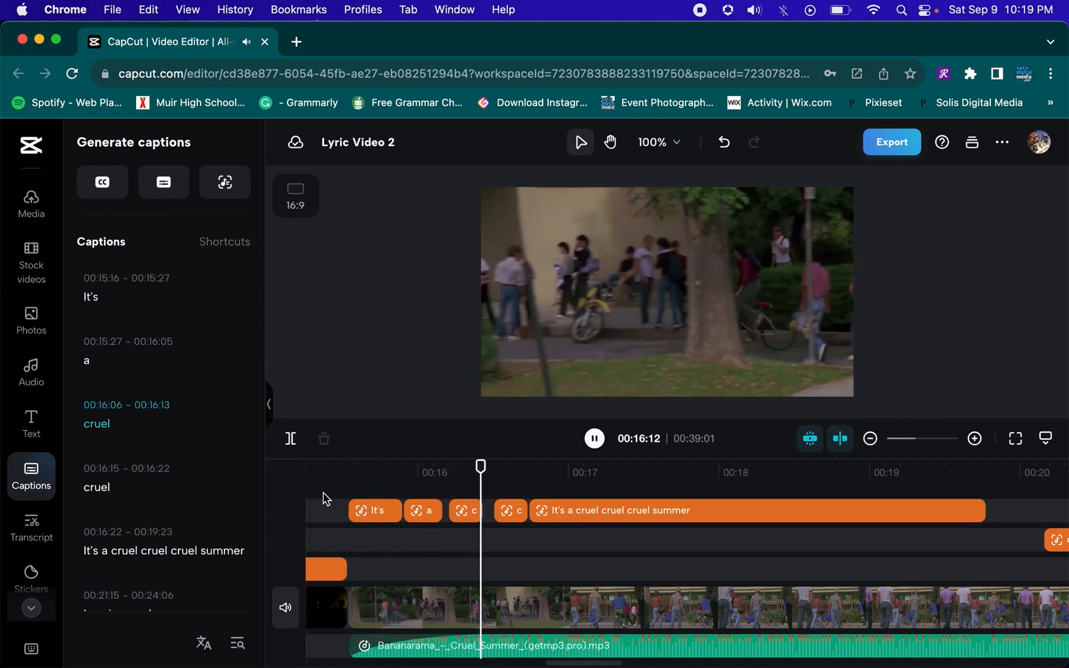
pyautogui.press('space')
pyautogui.moveTo(628, 505); pyautogui.dragTo(729, 508)
# Nudge the second "cruel" caption later in small steps to about 00:16:27, replaying after each move
pyautogui.click(517, 510)
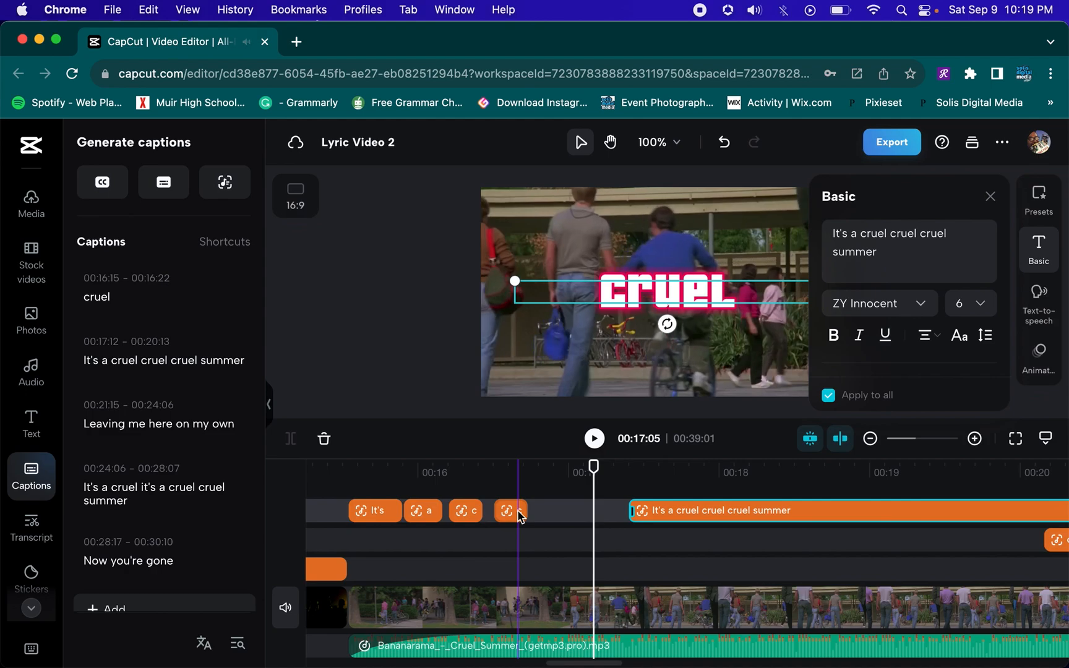
pyautogui.moveTo(528, 510); pyautogui.dragTo(536, 515)
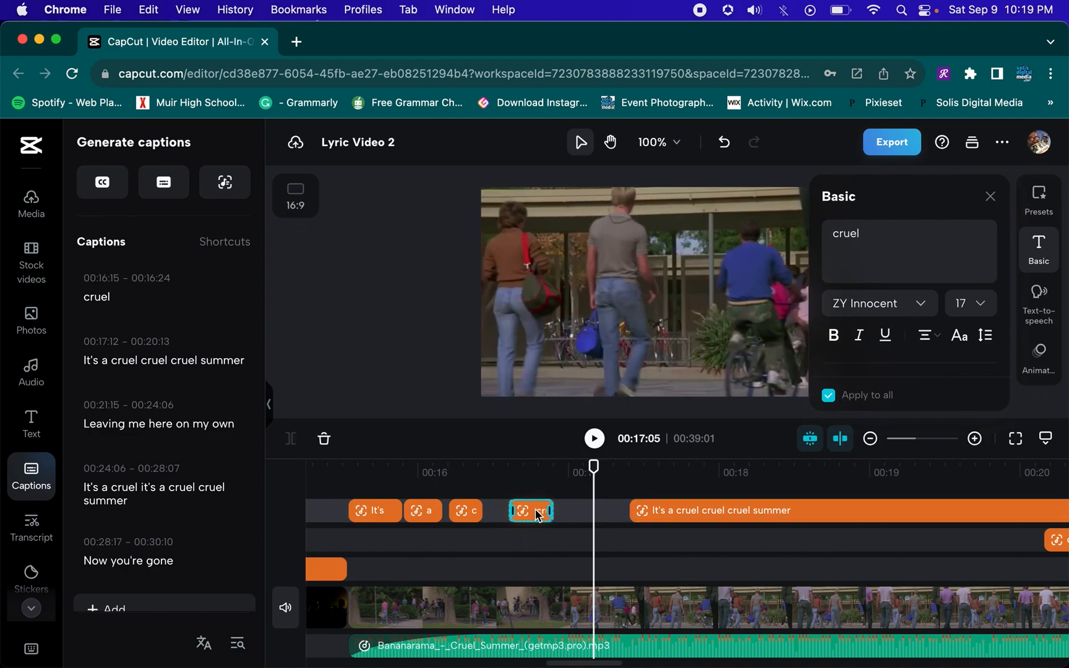
pyautogui.click(322, 468)
pyautogui.press('space')
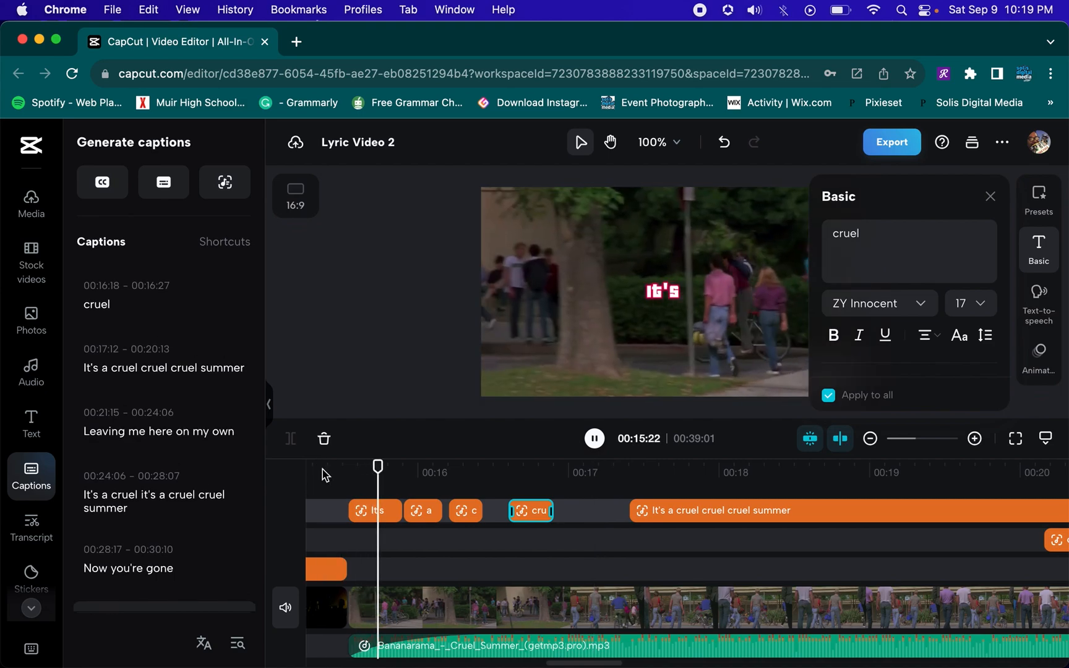
pyautogui.press('space')
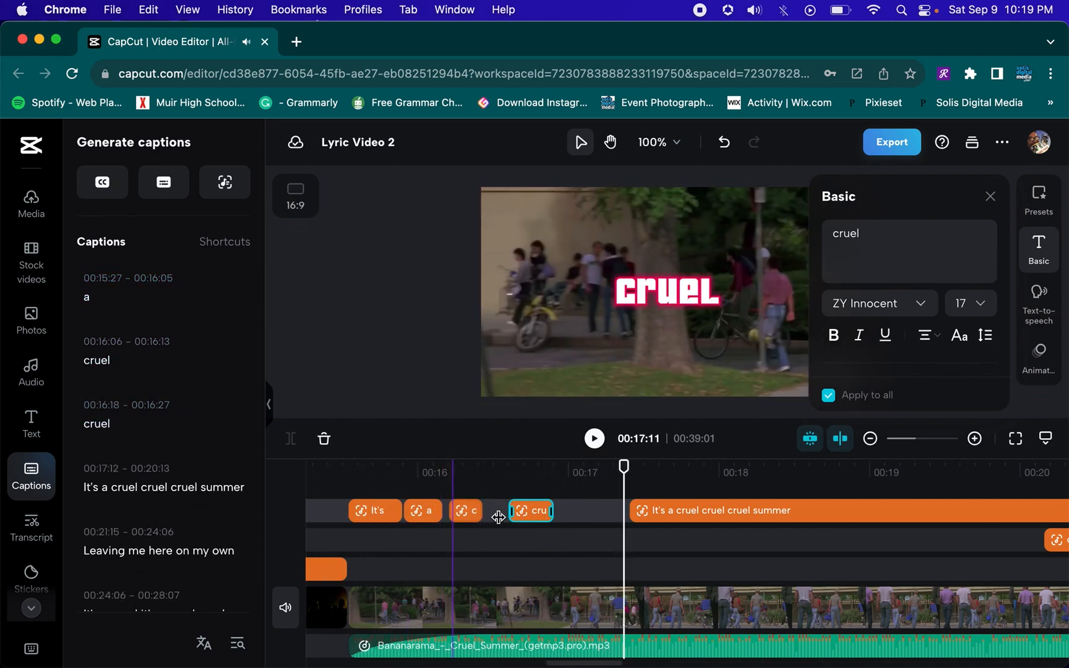
pyautogui.click(540, 517)
pyautogui.moveTo(553, 513)
pyautogui.mouseDown()
pyautogui.moveTo(532, 492)
pyautogui.moveTo(549, 518)
pyautogui.mouseUp()
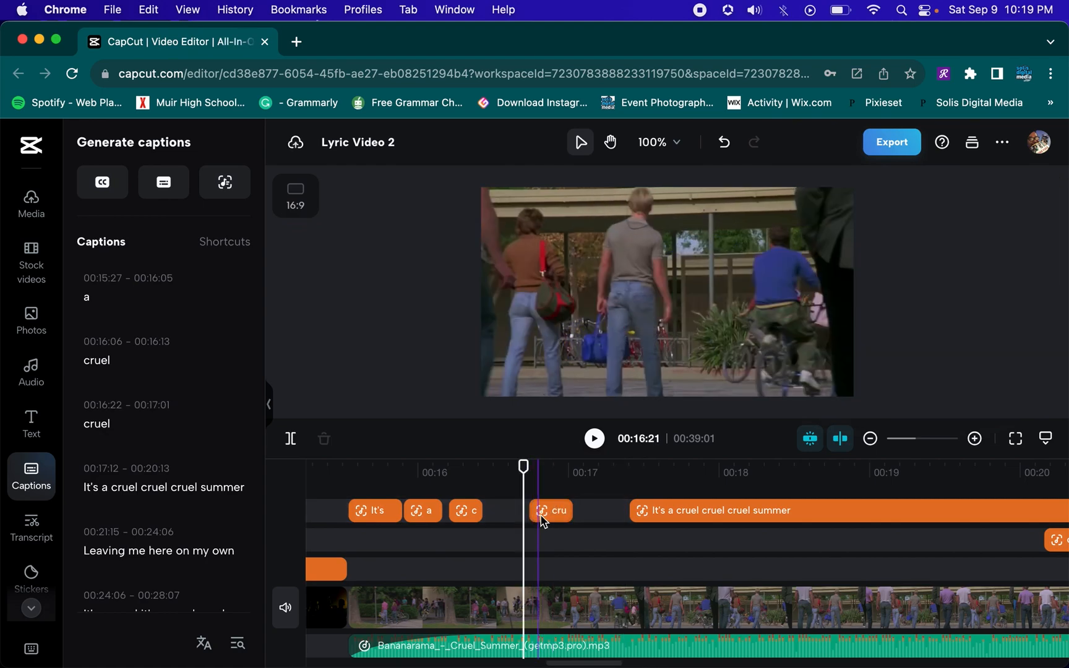
pyautogui.click(330, 479)
pyautogui.press('space')
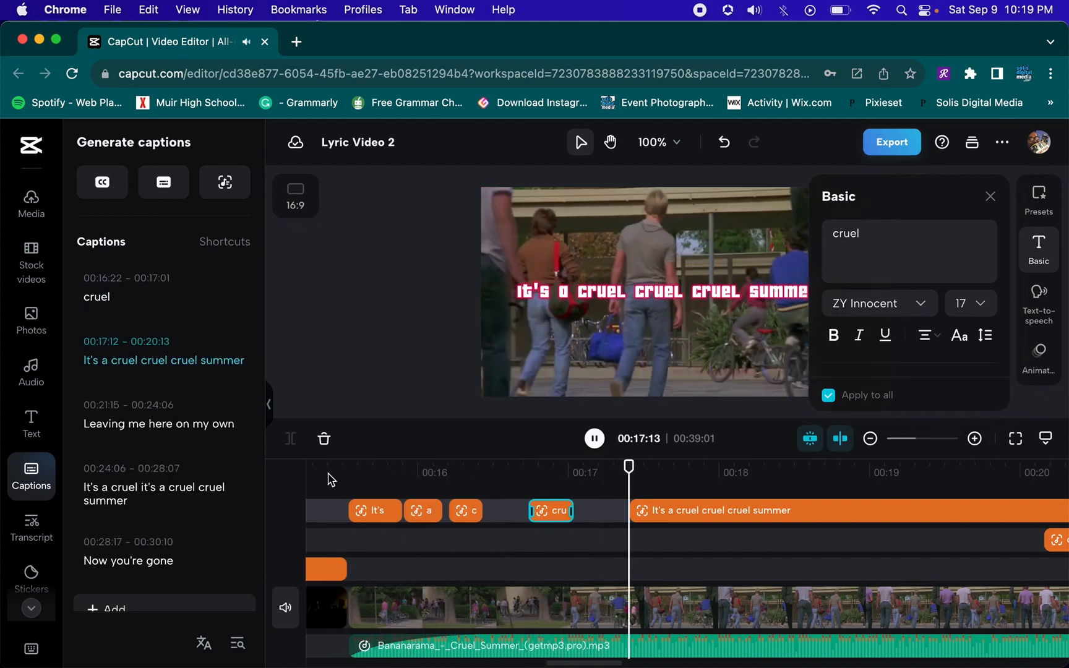
pyautogui.press('space')
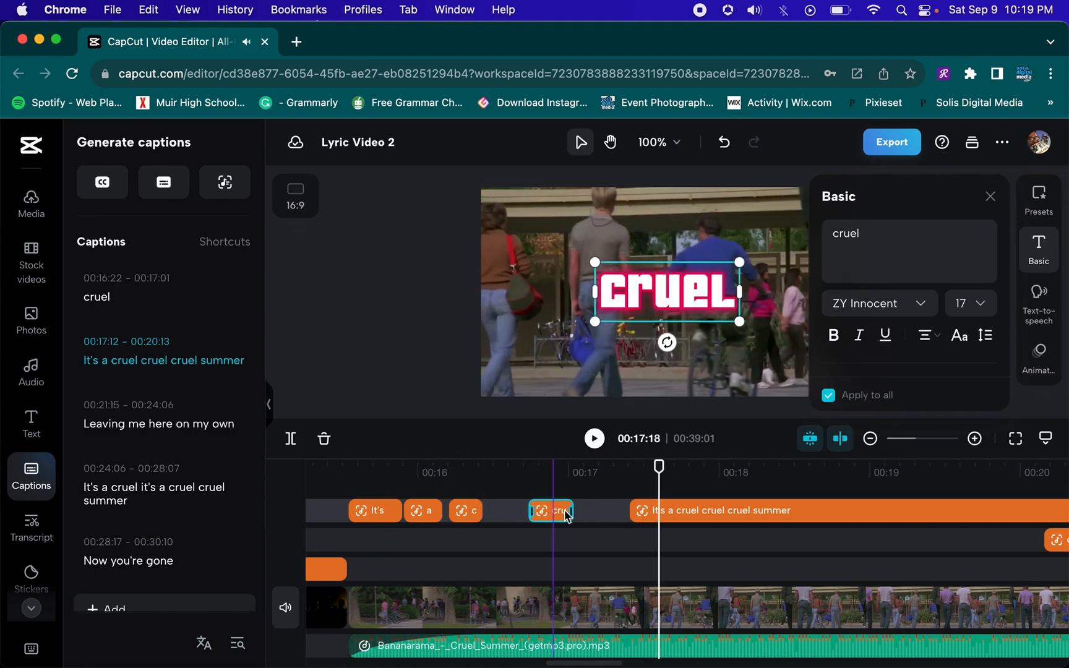
pyautogui.moveTo(565, 513); pyautogui.dragTo(576, 513)
pyautogui.click(320, 468)
pyautogui.press('space')
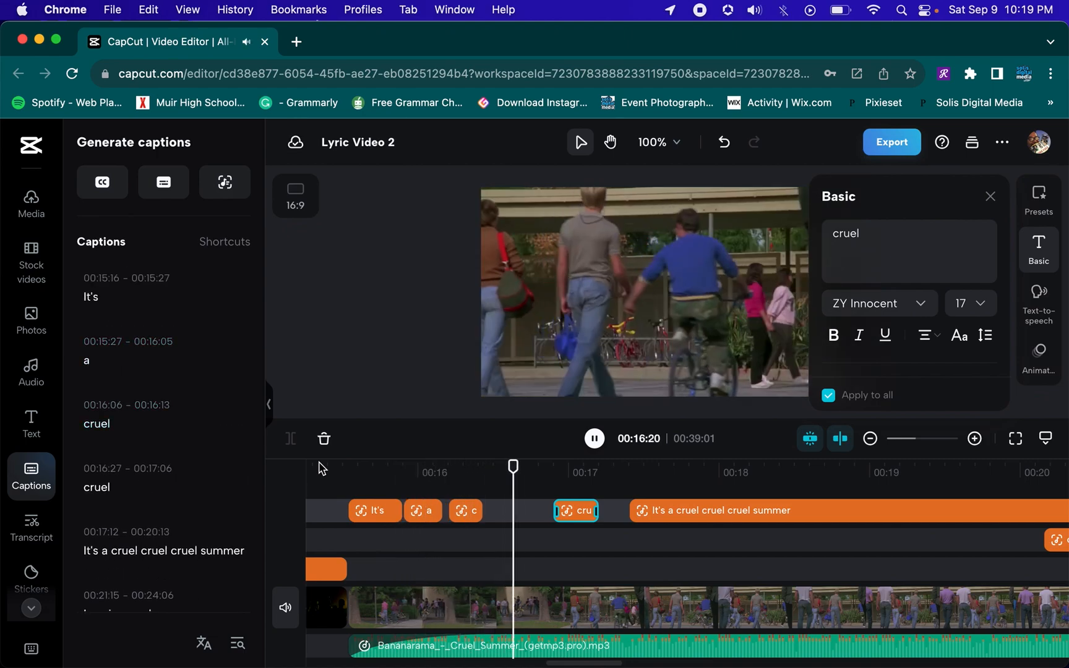
pyautogui.press('space')
# Nudge the first "cruel" caption slightly earlier and replay the lyric section
pyautogui.moveTo(463, 513); pyautogui.dragTo(459, 515)
pyautogui.click(322, 478)
pyautogui.press('space')
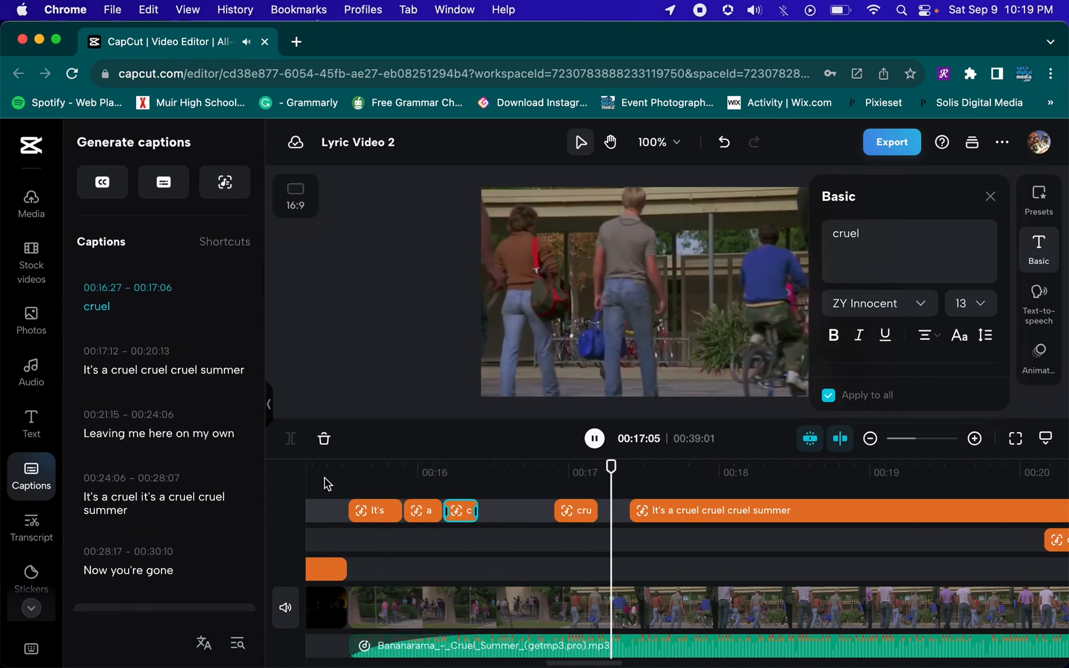
pyautogui.press('space')
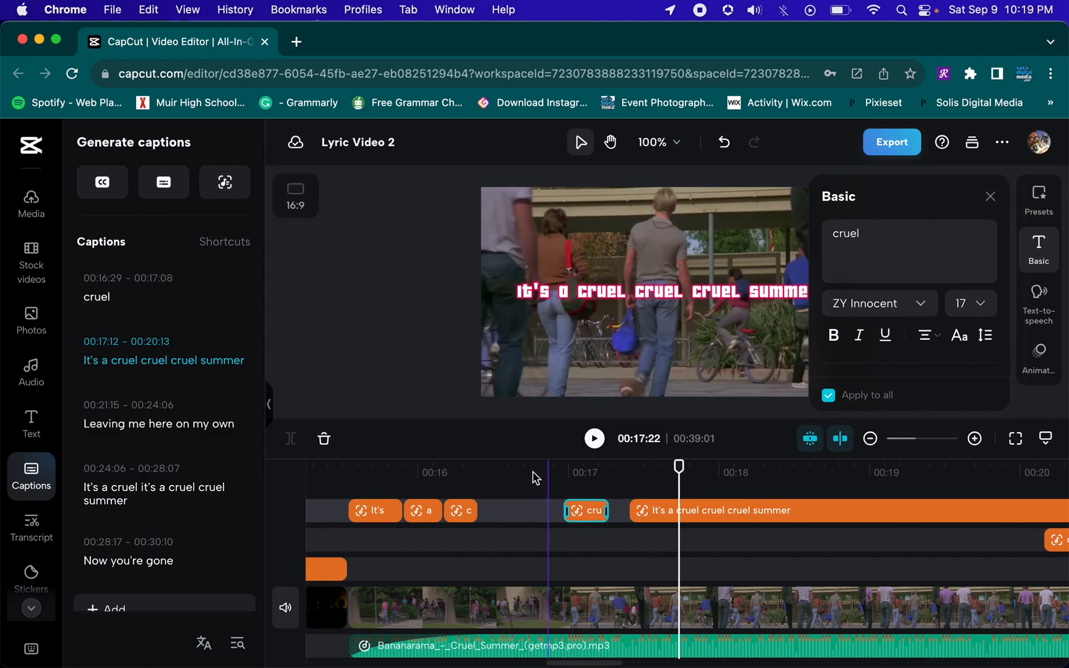
# Move the "It's a cruel cruel cruel summer" caption later so it starts at 00:17:22
pyautogui.click(346, 478)
pyautogui.press('space')
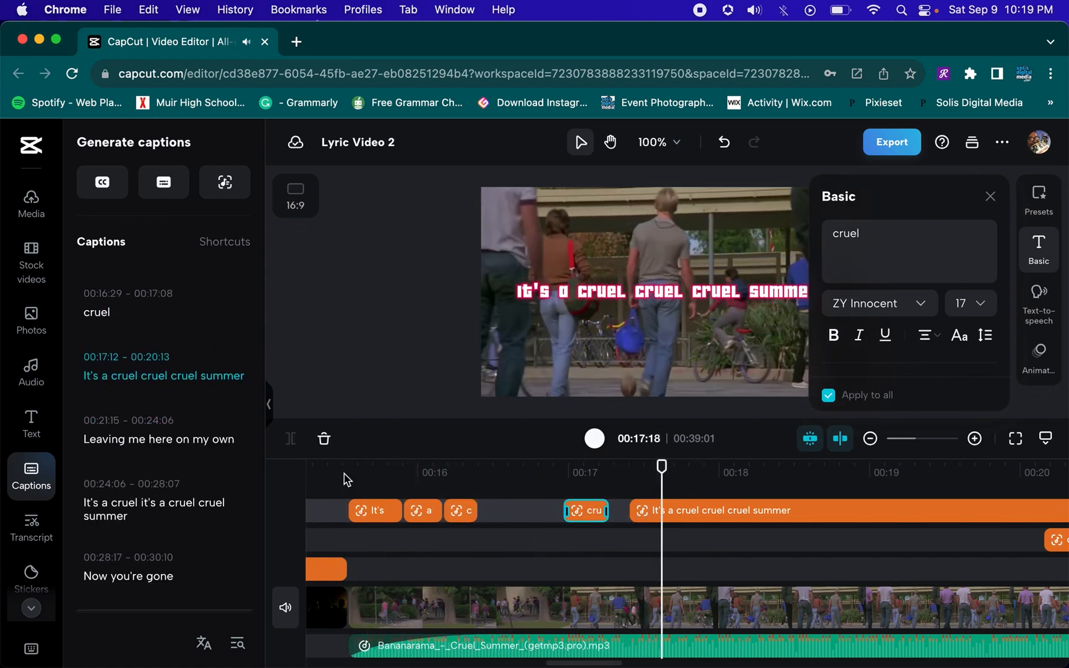
pyautogui.press('space')
pyautogui.moveTo(704, 505); pyautogui.dragTo(755, 504)
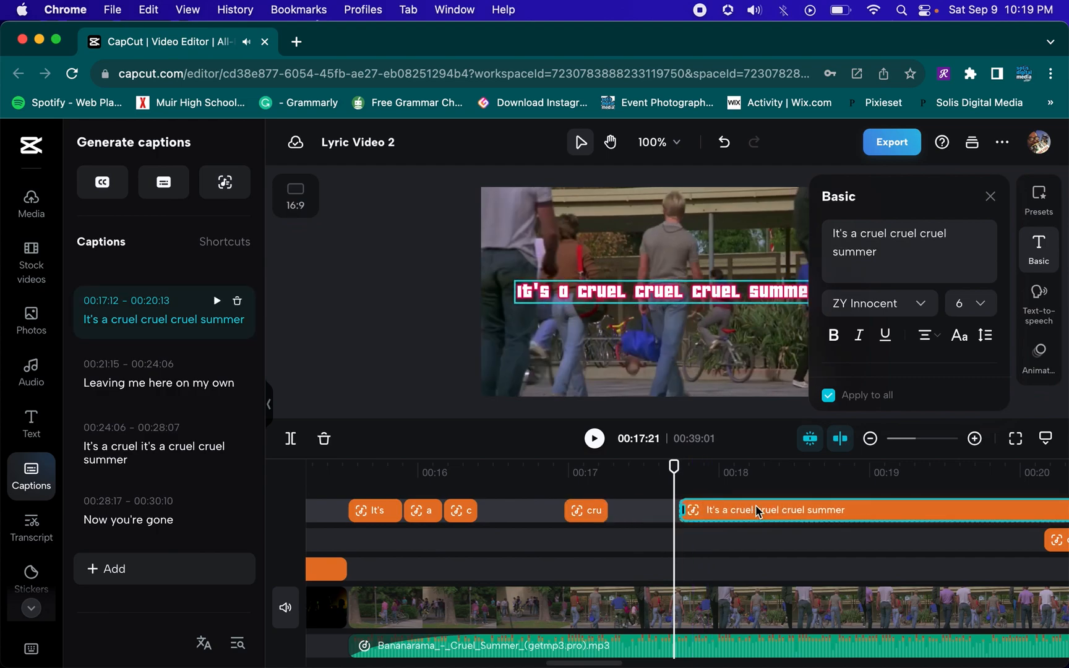
# Extend the second "cruel" caption's end to about 00:17:11 and replay it
pyautogui.click(587, 510)
pyautogui.moveTo(607, 510); pyautogui.dragTo(628, 518)
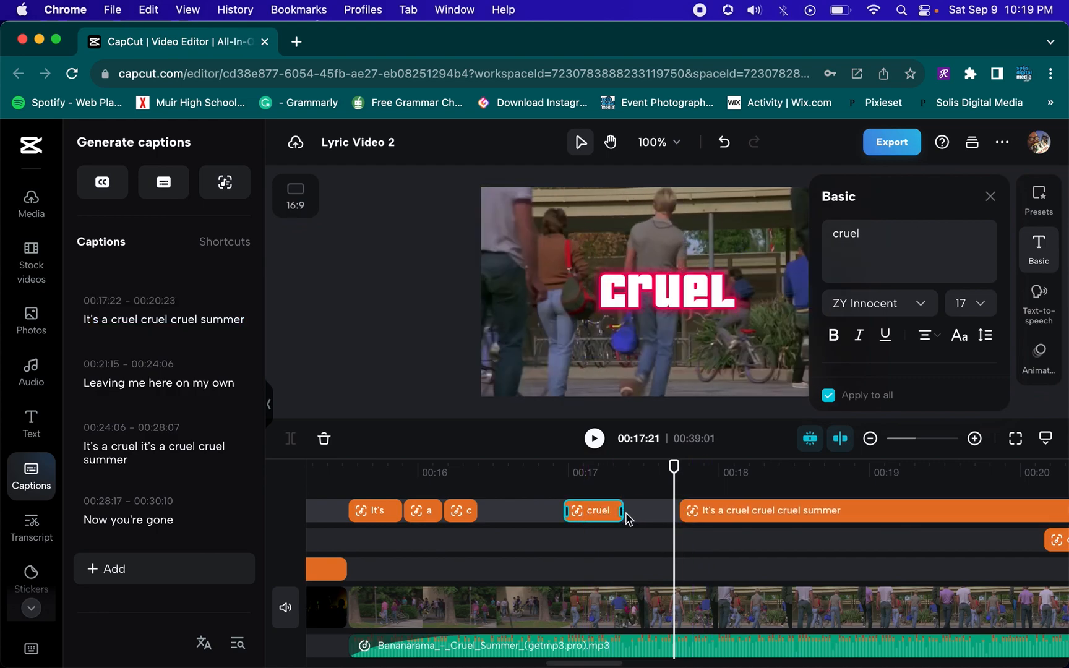
pyautogui.click(324, 480)
pyautogui.press('space')
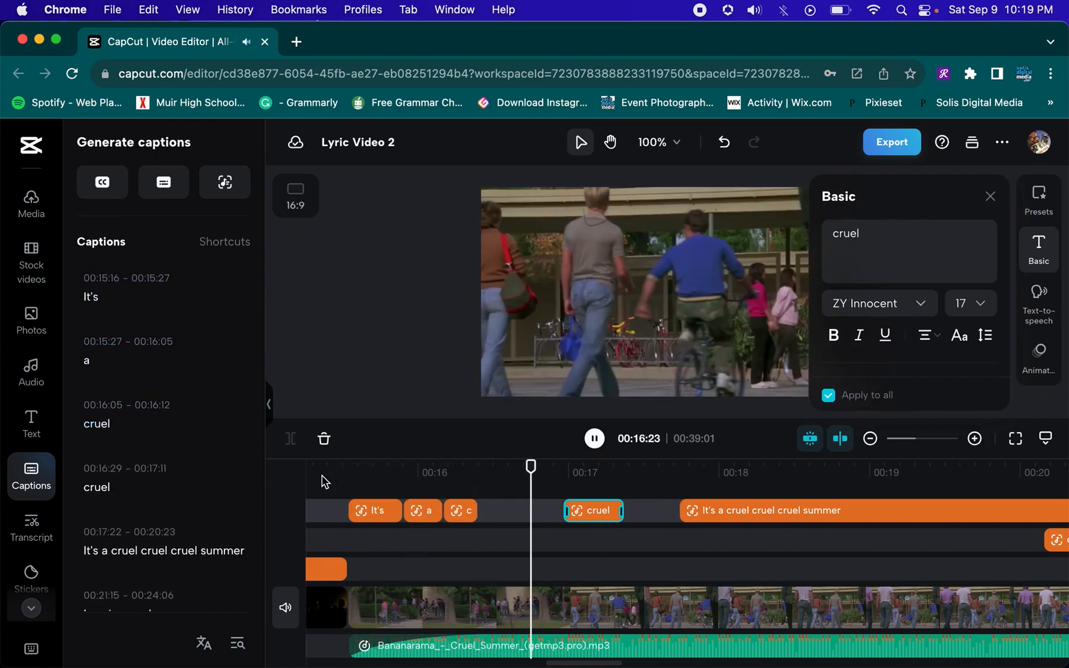
pyautogui.press('space')
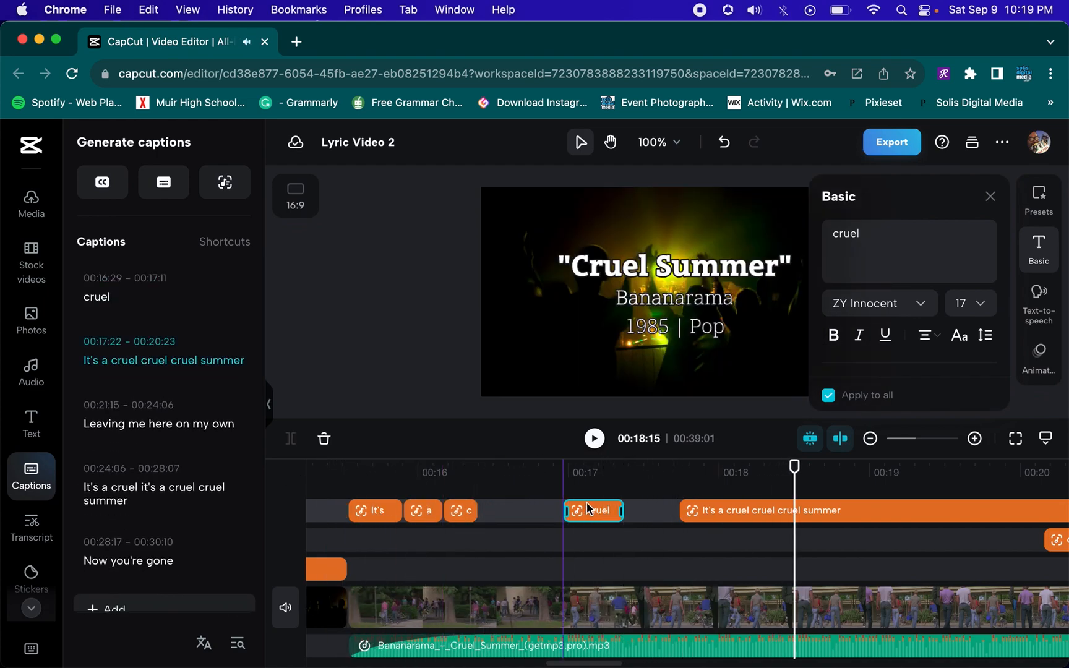
# Edit the long caption's text to "Cruel Summer"
pyautogui.click(876, 262)
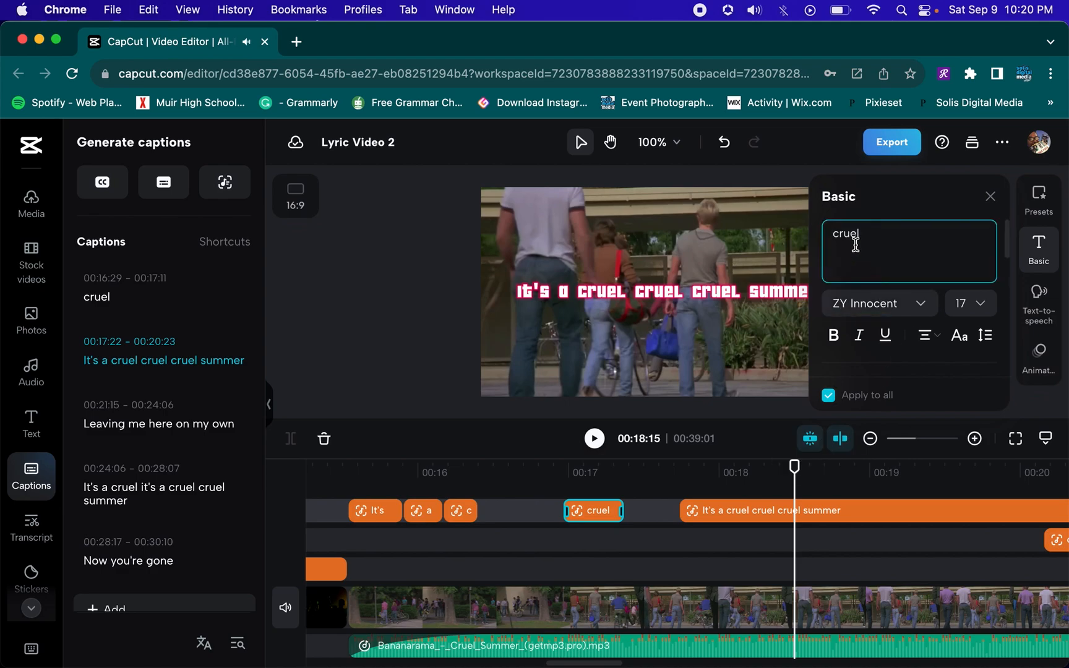
pyautogui.click(763, 511)
pyautogui.click(914, 234)
pyautogui.click(921, 233)
pyautogui.hotkey('shift', 'Down')
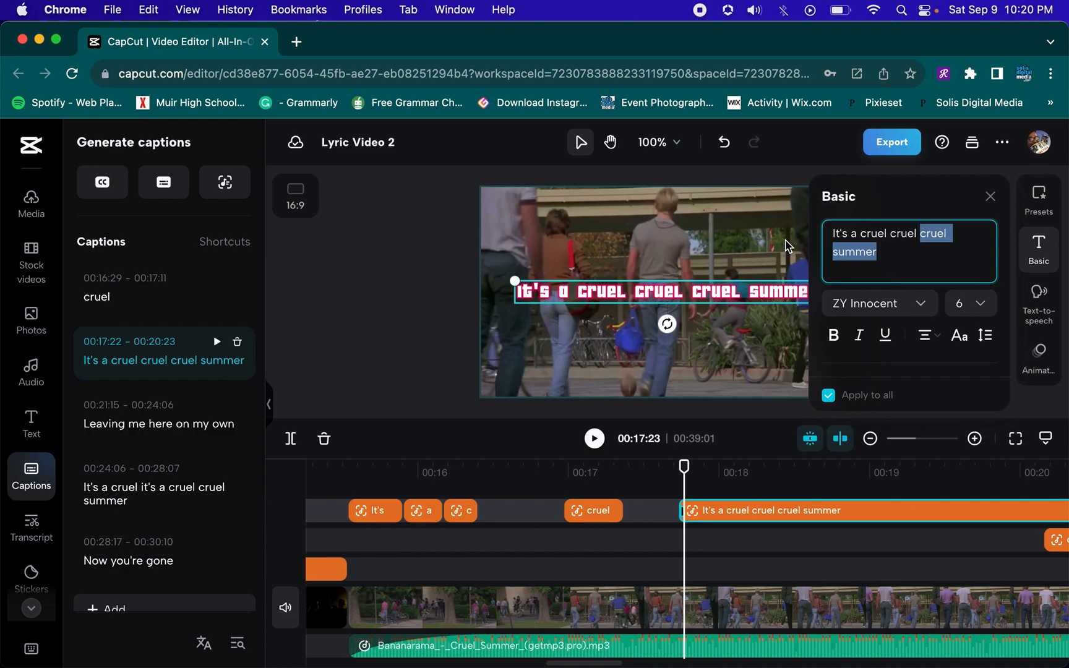
pyautogui.click(910, 233)
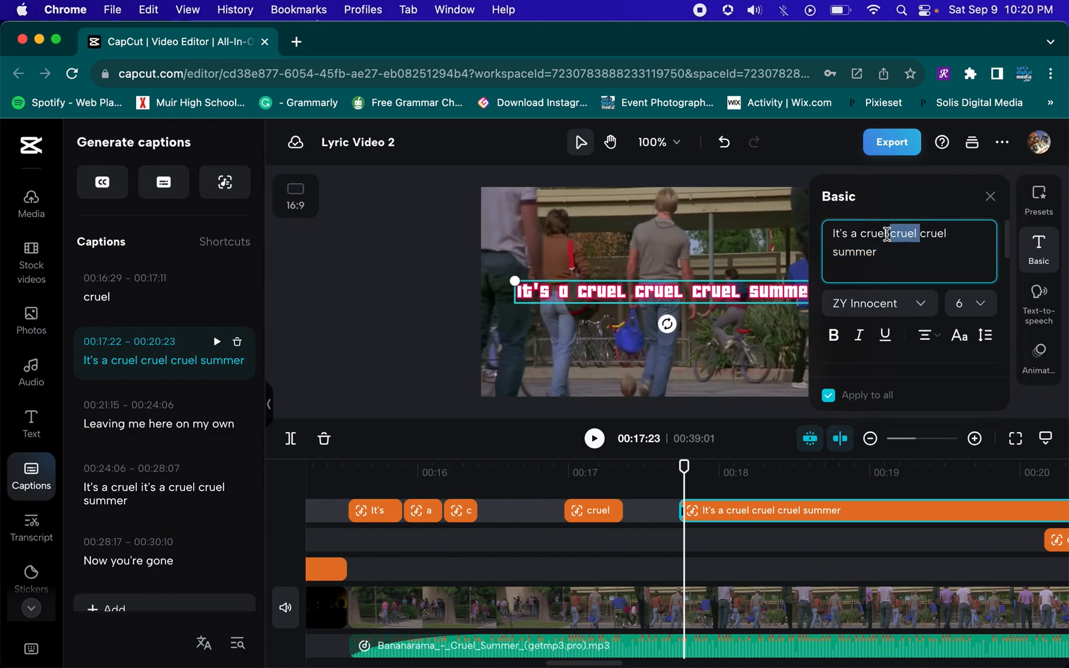
pyautogui.press('BackSpace')
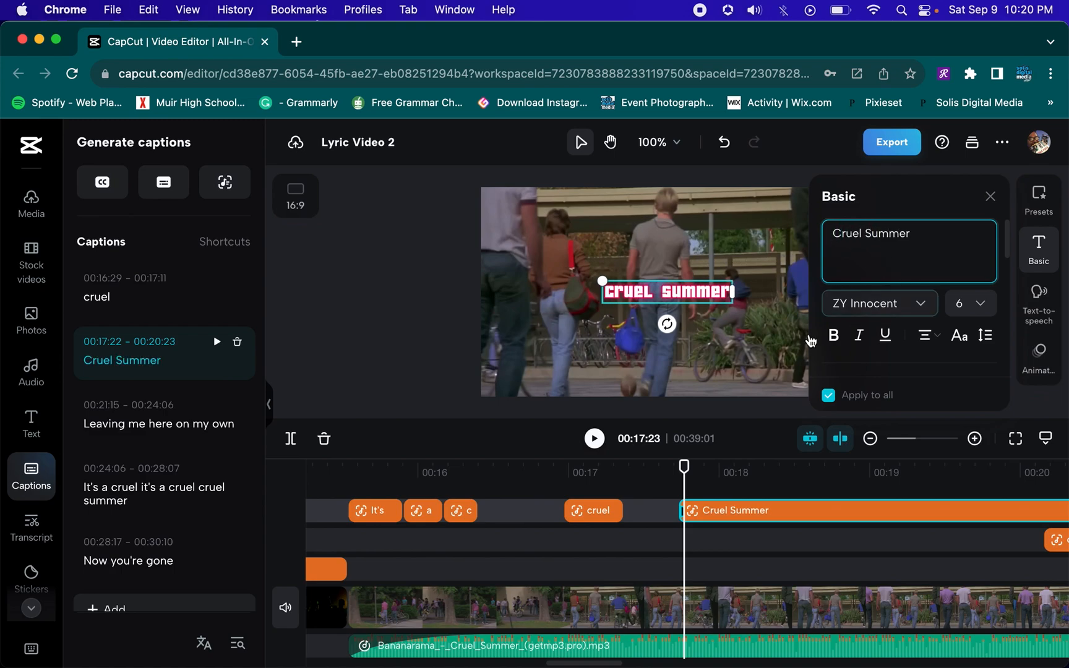
# Replay the captions and split the "Cruel Summer" caption at 00:19:16
pyautogui.click(554, 471)
pyautogui.press('space')
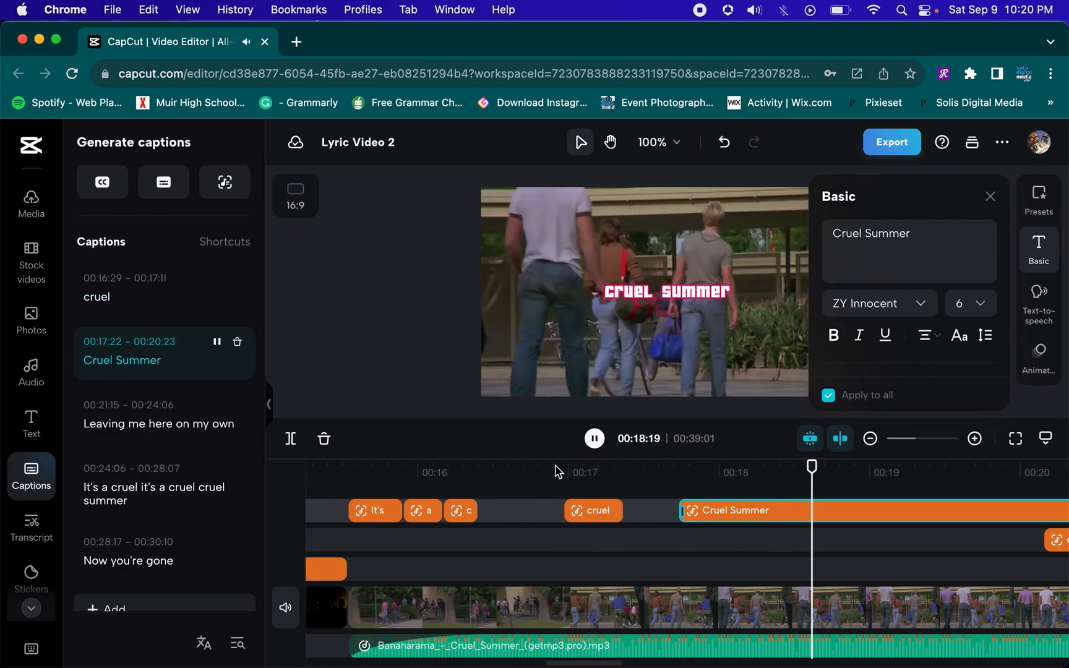
pyautogui.press('space')
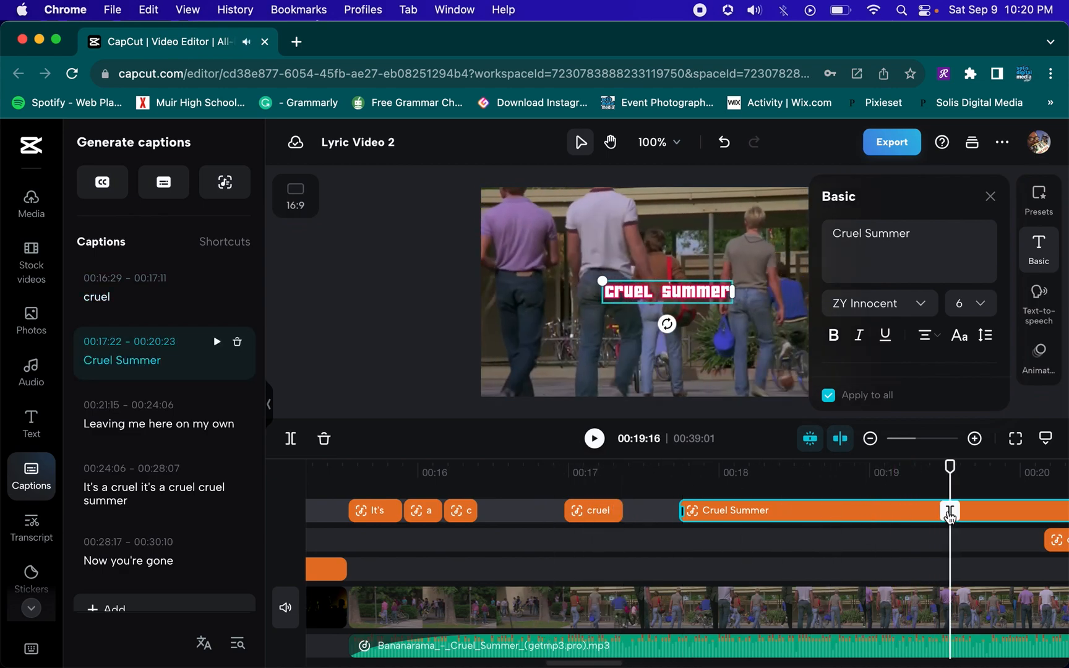
pyautogui.click(948, 510)
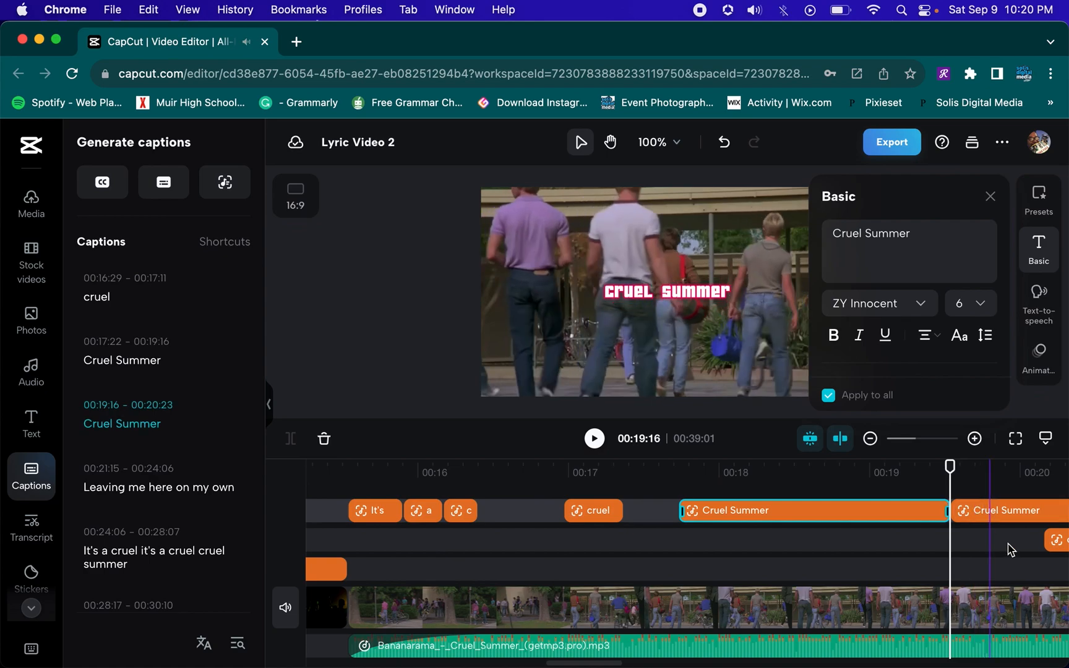
# Delete the trailing "Cruel Summer" caption segment that starts at 00:19:16
pyautogui.click(870, 438)
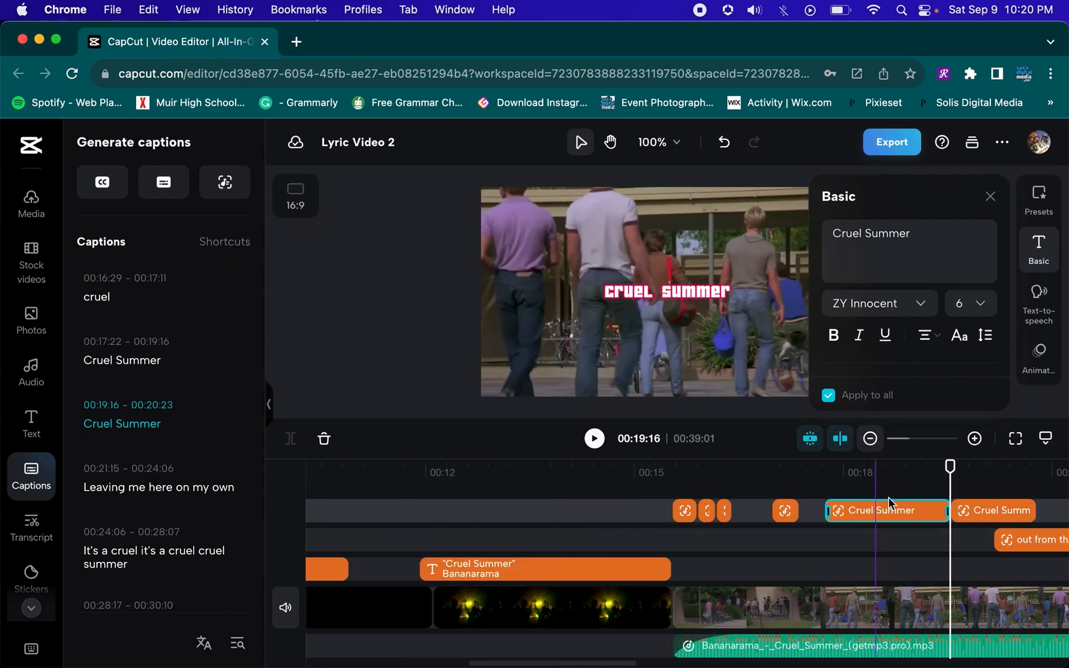
pyautogui.hscroll(10, 922, 562)
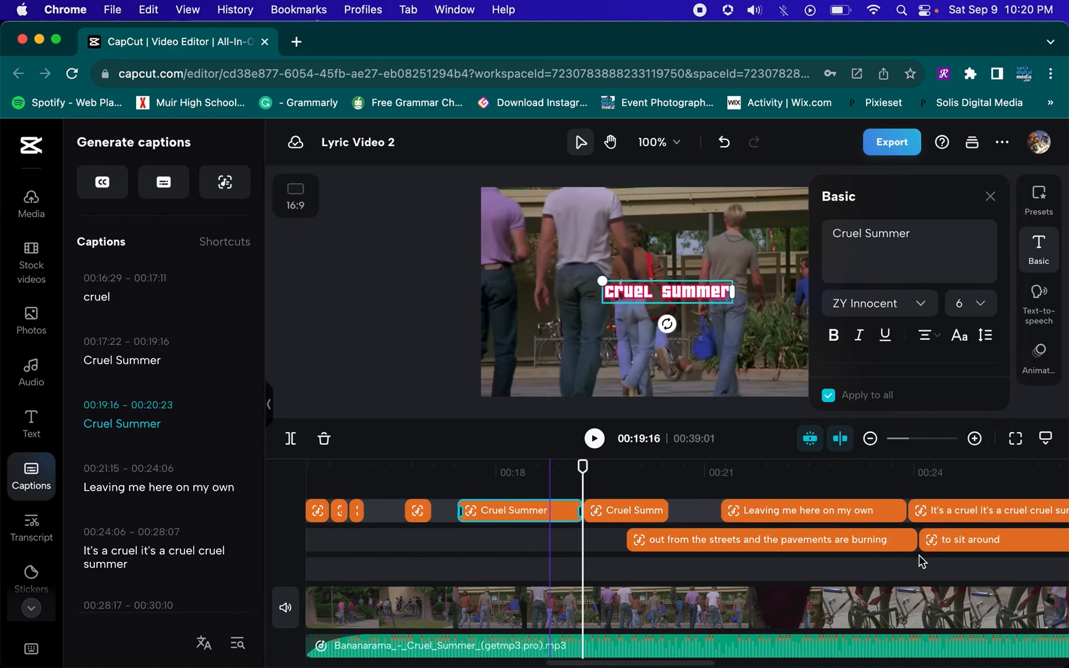
pyautogui.click(591, 508)
pyautogui.press('Delete')
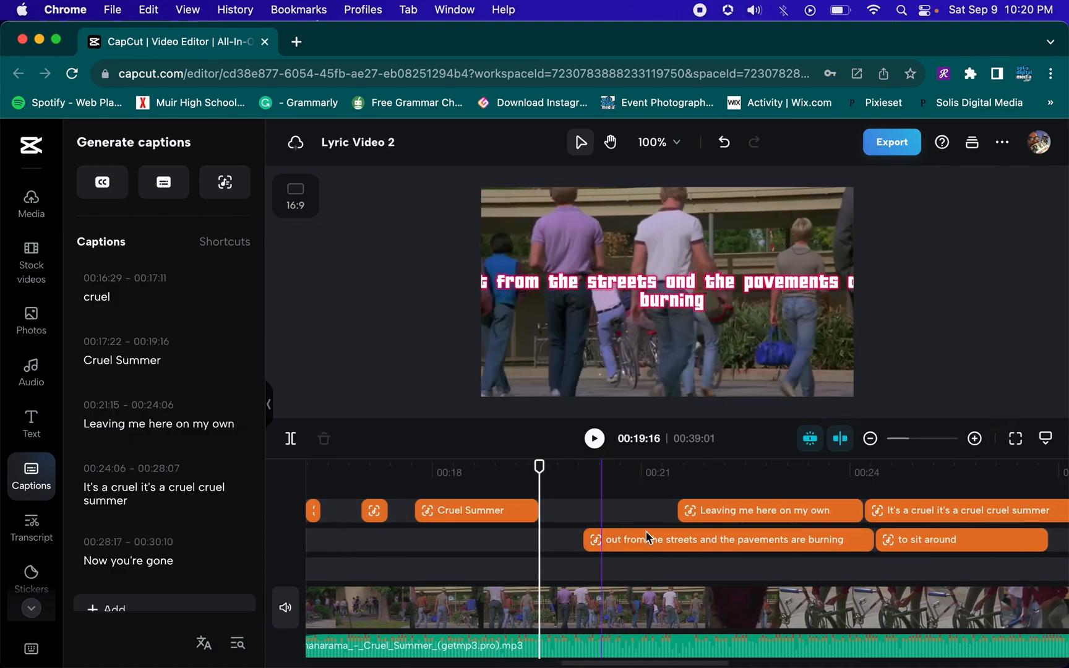
# Move "Leaving me here on my own" earlier and shift the "out from the streets and the pavements are burning" captions later to start at 00:22:03
pyautogui.moveTo(740, 510); pyautogui.dragTo(623, 513)
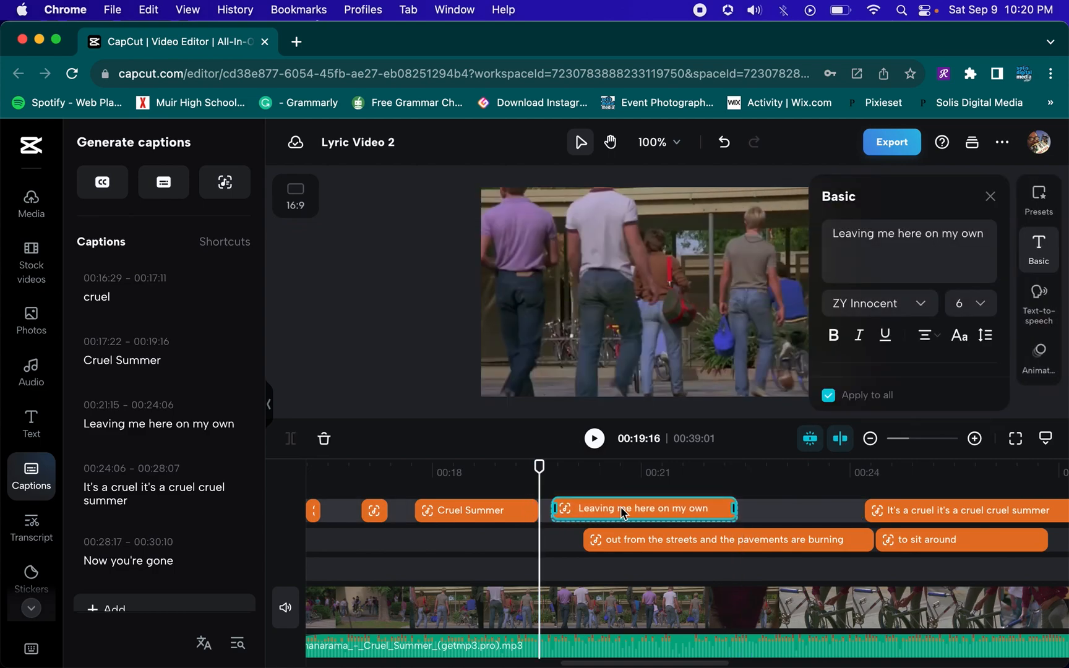
pyautogui.moveTo(808, 506); pyautogui.dragTo(917, 552)
pyautogui.moveTo(754, 540); pyautogui.dragTo(919, 538)
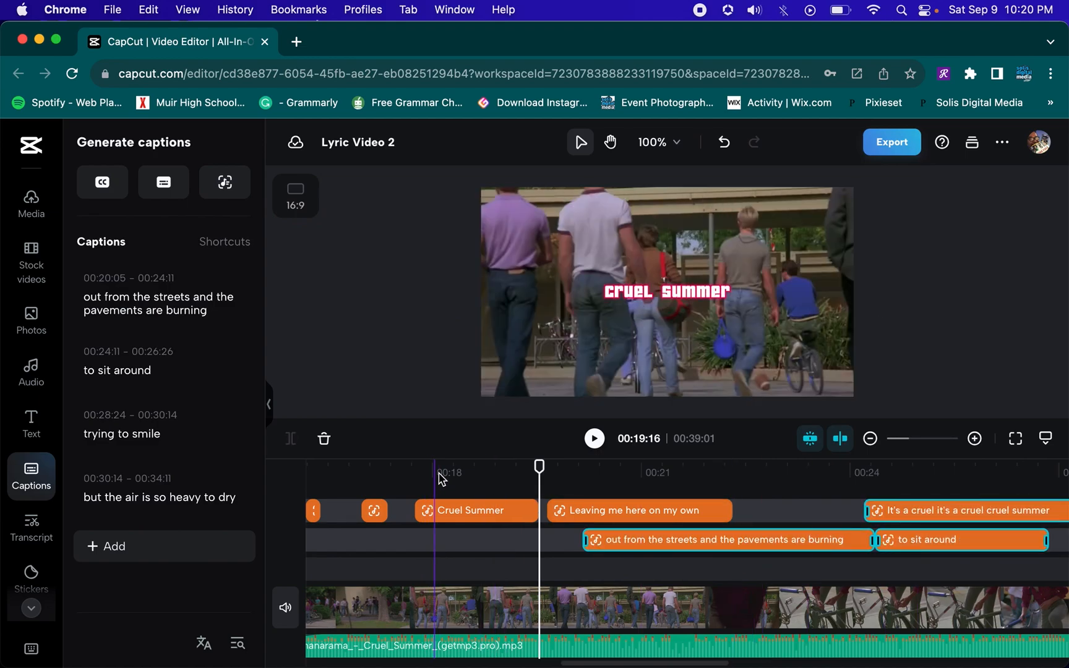
pyautogui.moveTo(668, 542); pyautogui.dragTo(767, 556)
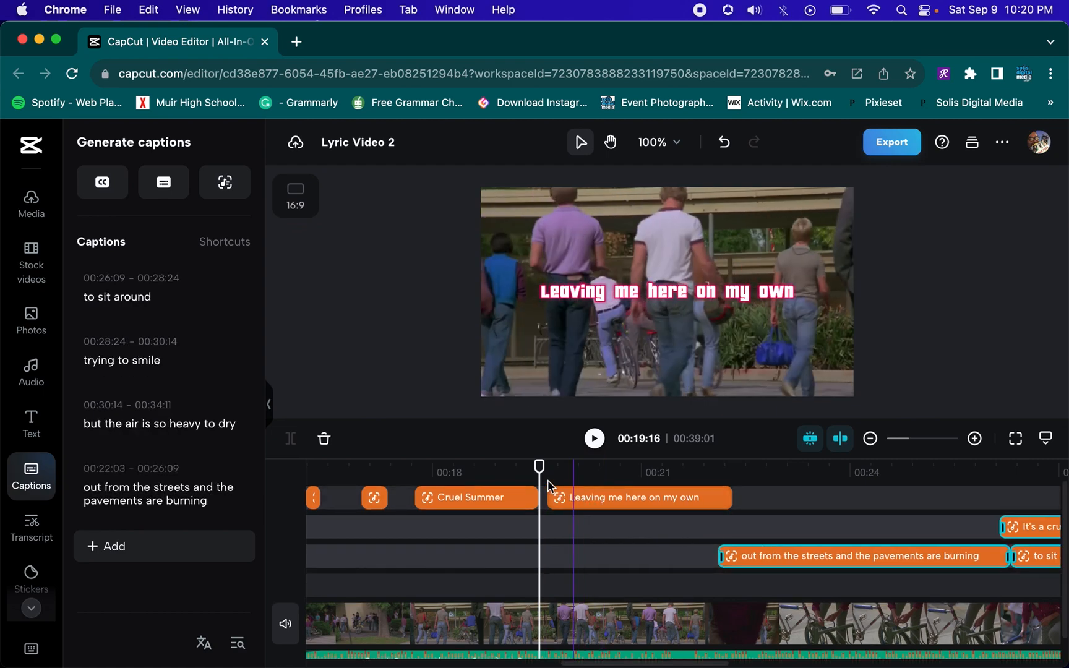
# Replay the captions from about 00:17:11 with the text panel closed
pyautogui.click(866, 556)
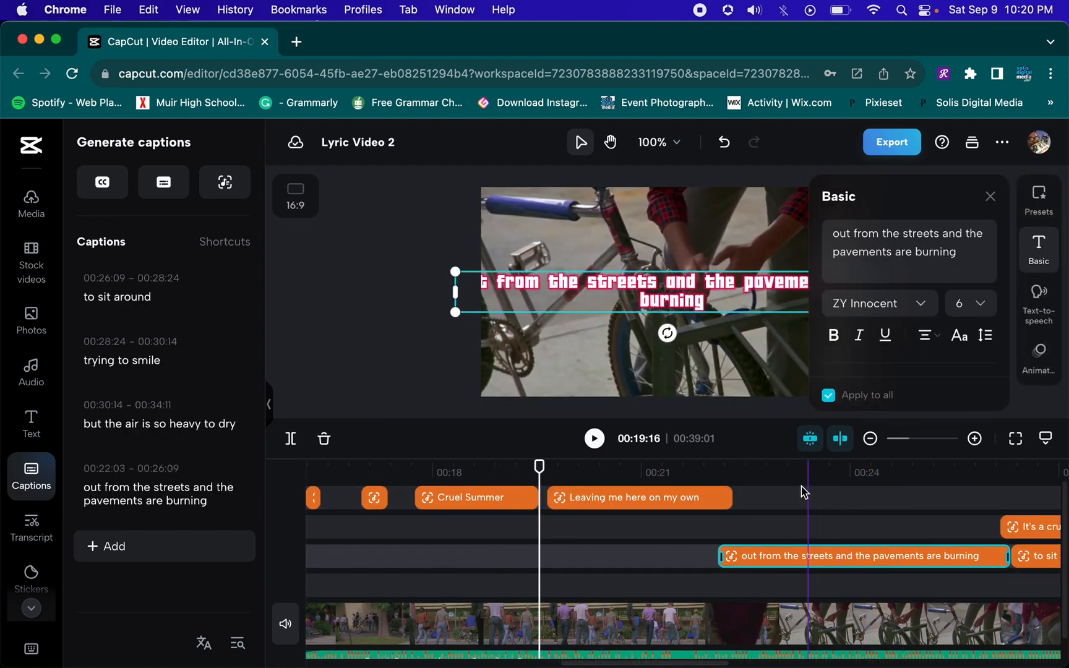
pyautogui.click(755, 471)
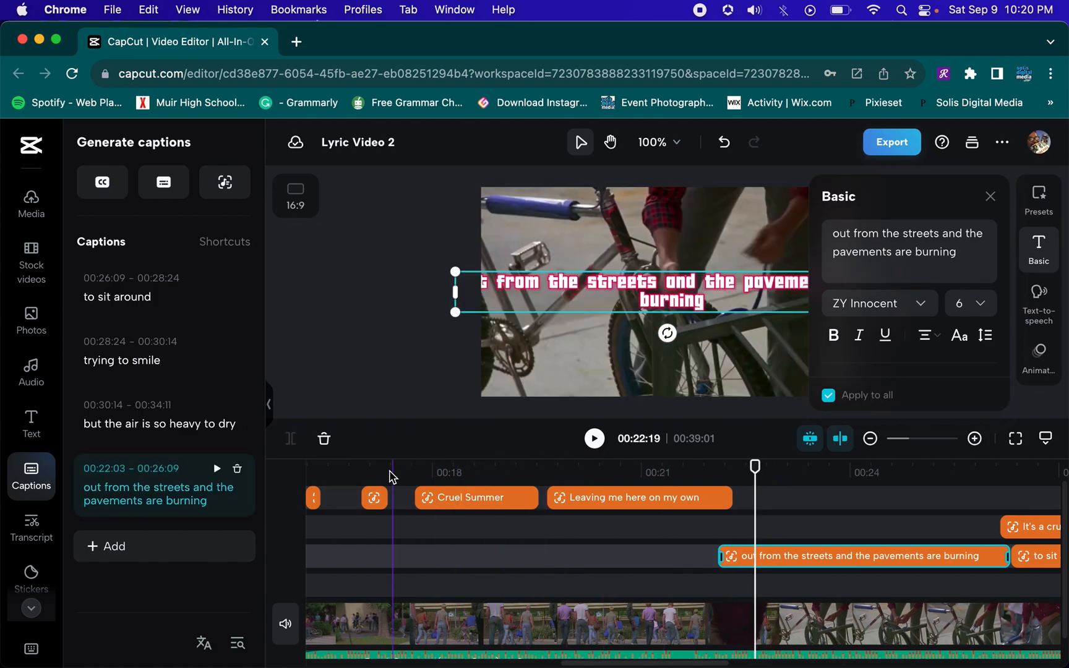
pyautogui.click(390, 472)
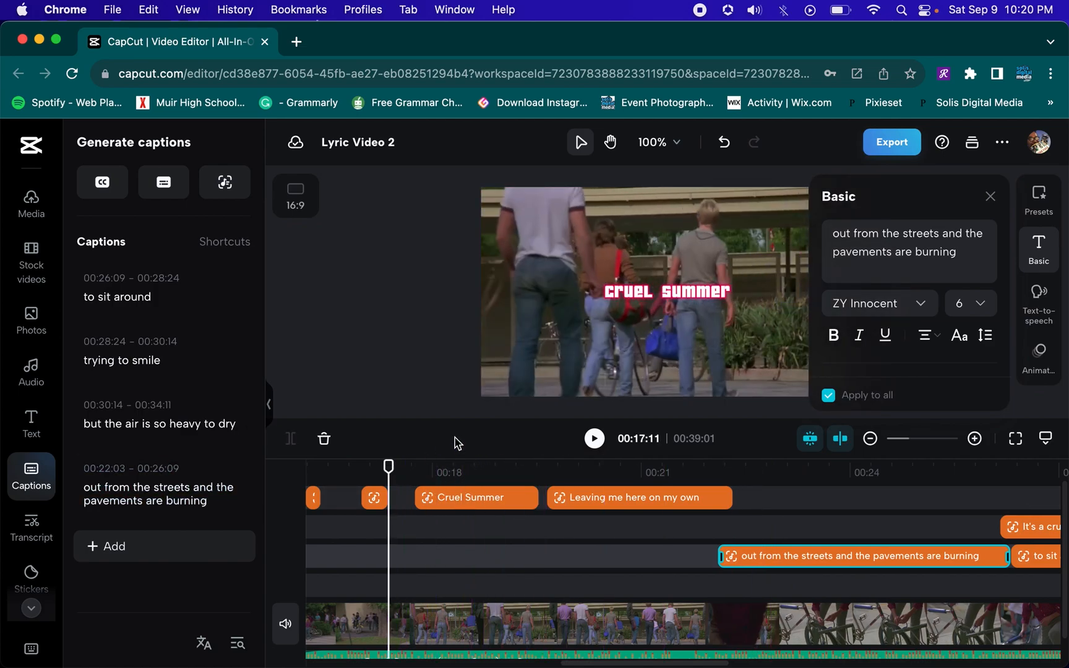
pyautogui.click(991, 197)
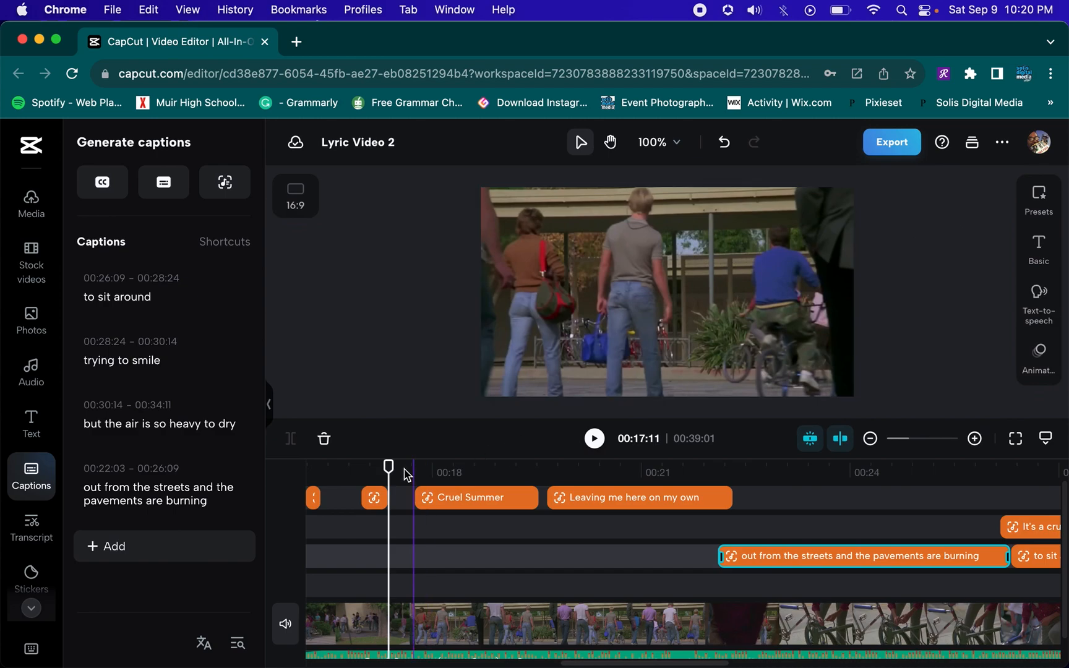
pyautogui.press('space')
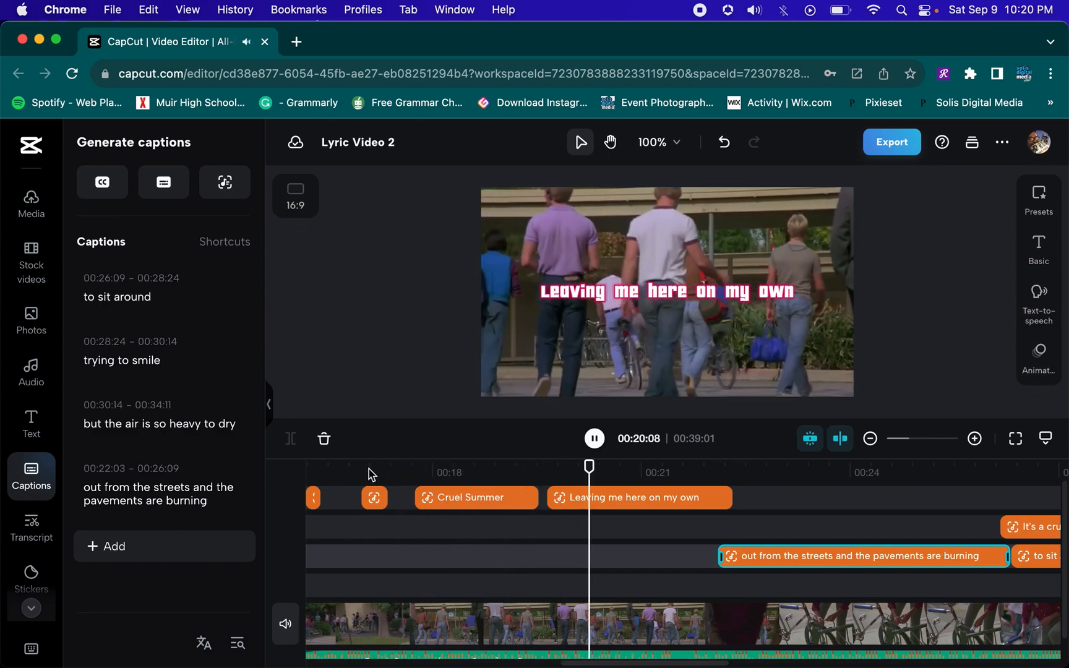
pyautogui.press('space')
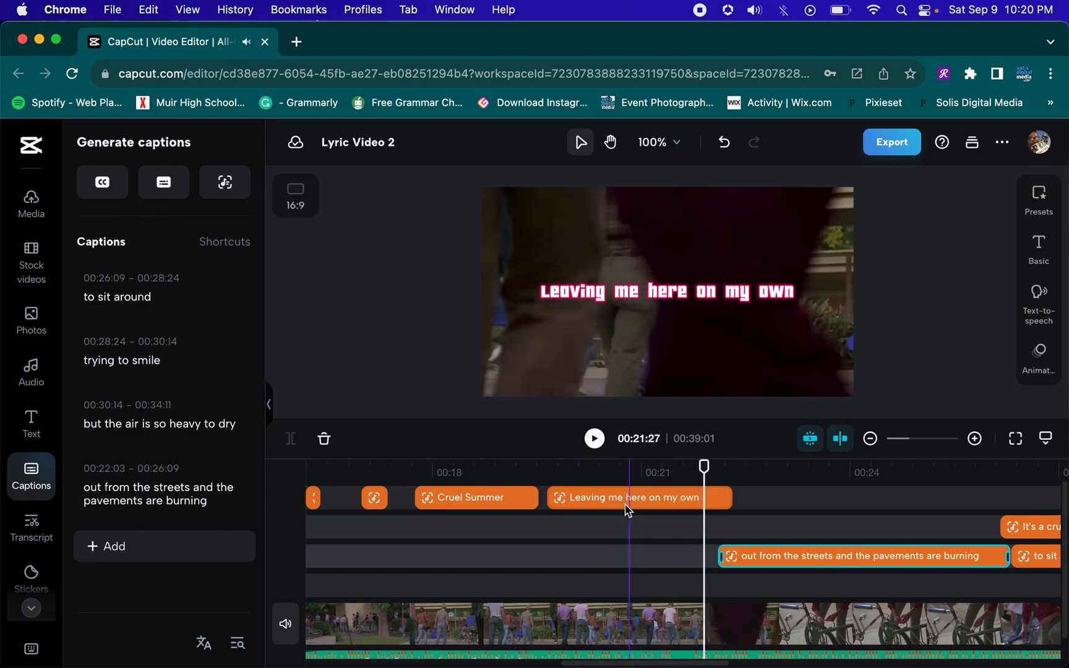
# Move the "Leaving me here on my own" caption so it runs from 00:21:27 to 00:24:18
pyautogui.click(711, 498)
pyautogui.moveTo(711, 497); pyautogui.dragTo(831, 498)
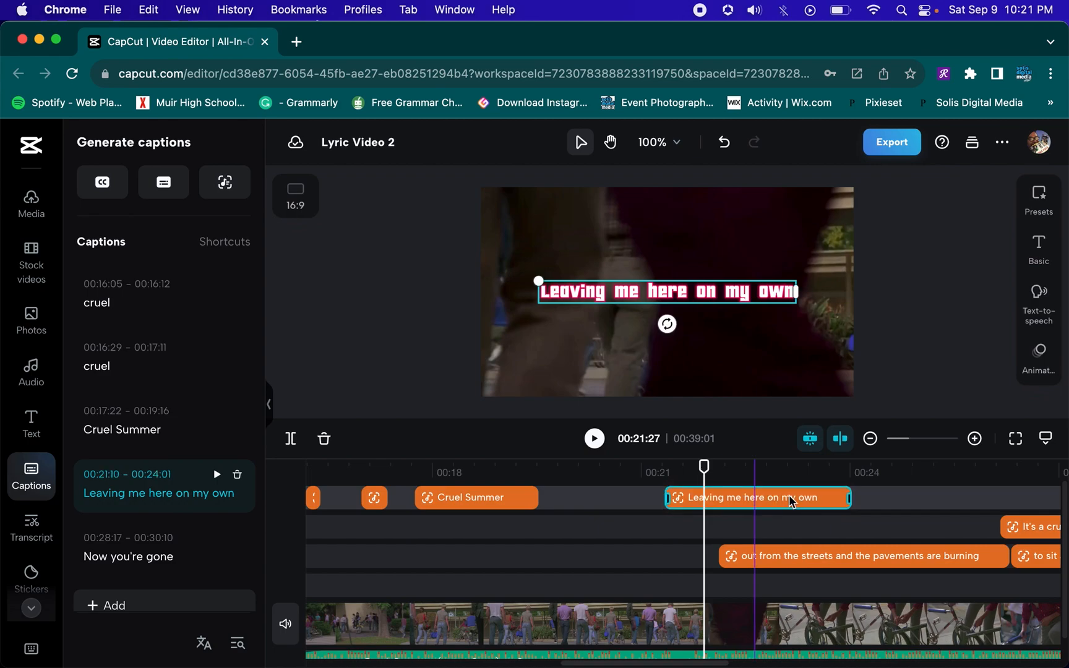
pyautogui.moveTo(756, 501); pyautogui.dragTo(798, 500)
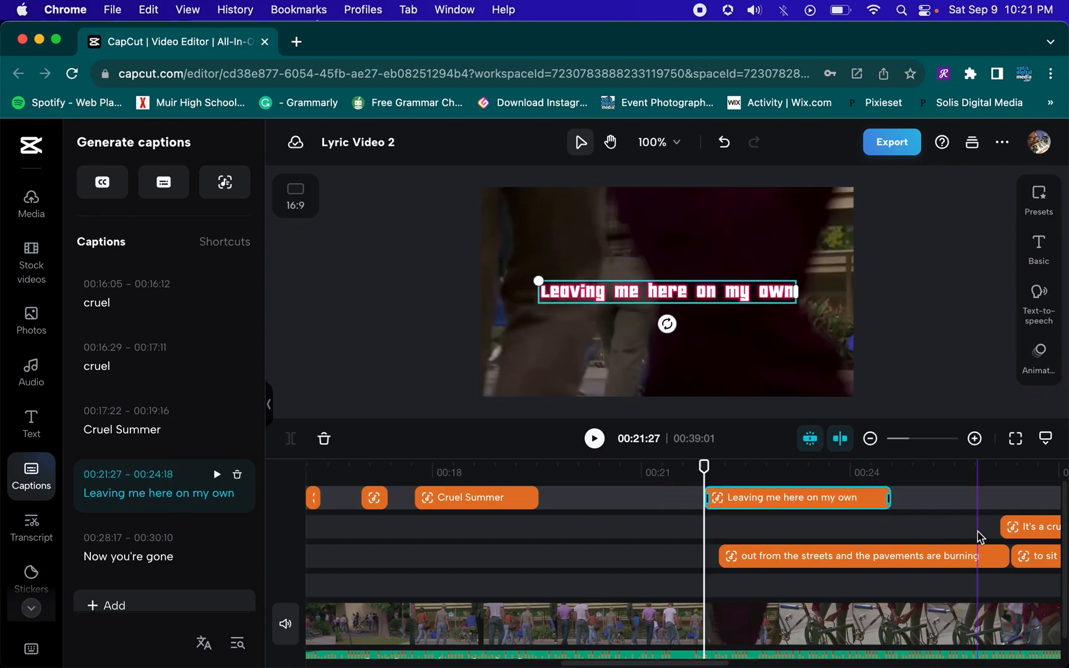
# Select the "It's a cruel" and following captions and shift them later so "out from the streets" starts at 00:30:03
pyautogui.click(870, 439)
pyautogui.click(871, 438)
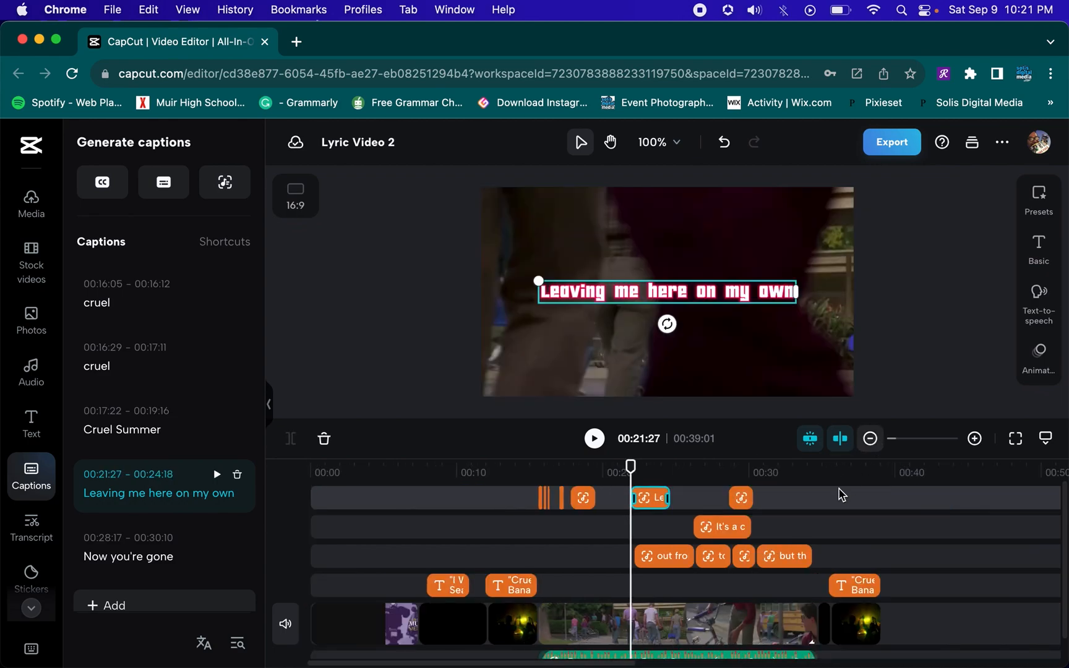
pyautogui.click(691, 503)
pyautogui.moveTo(689, 500); pyautogui.dragTo(902, 557)
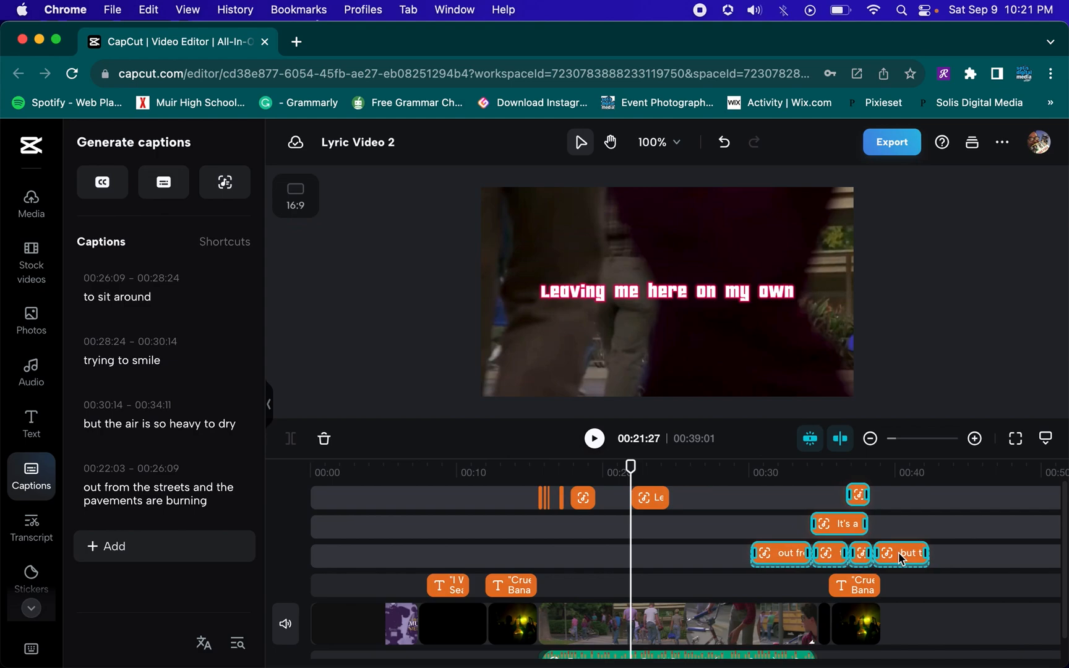
# Replay the captions around the "Cruel Summer" section near 00:17 to 00:19
pyautogui.click(975, 439)
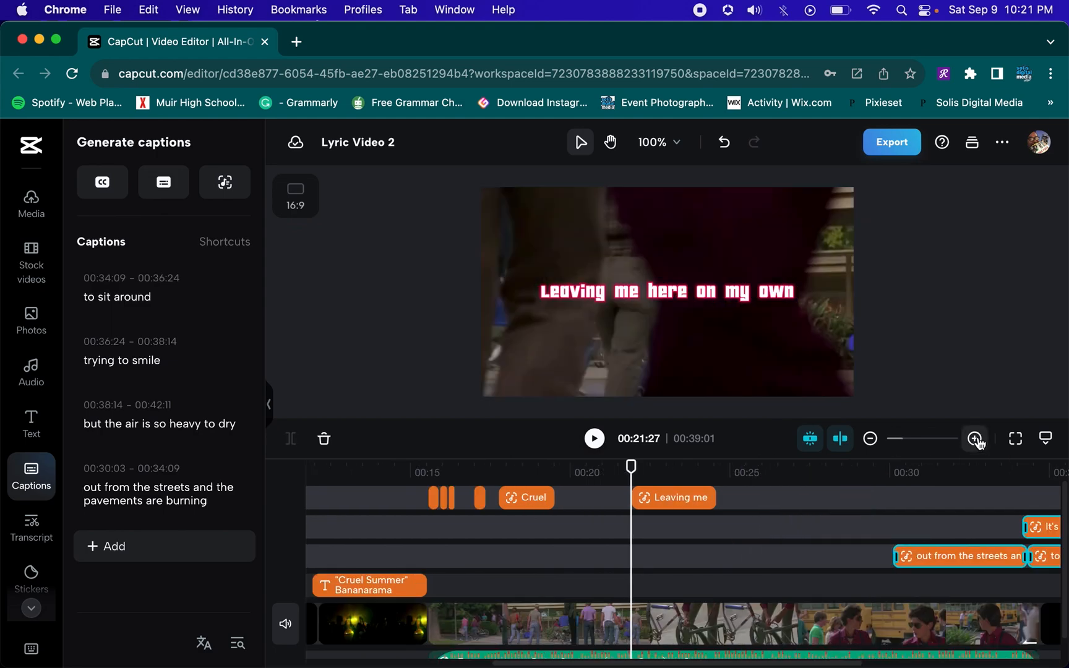
pyautogui.click(975, 439)
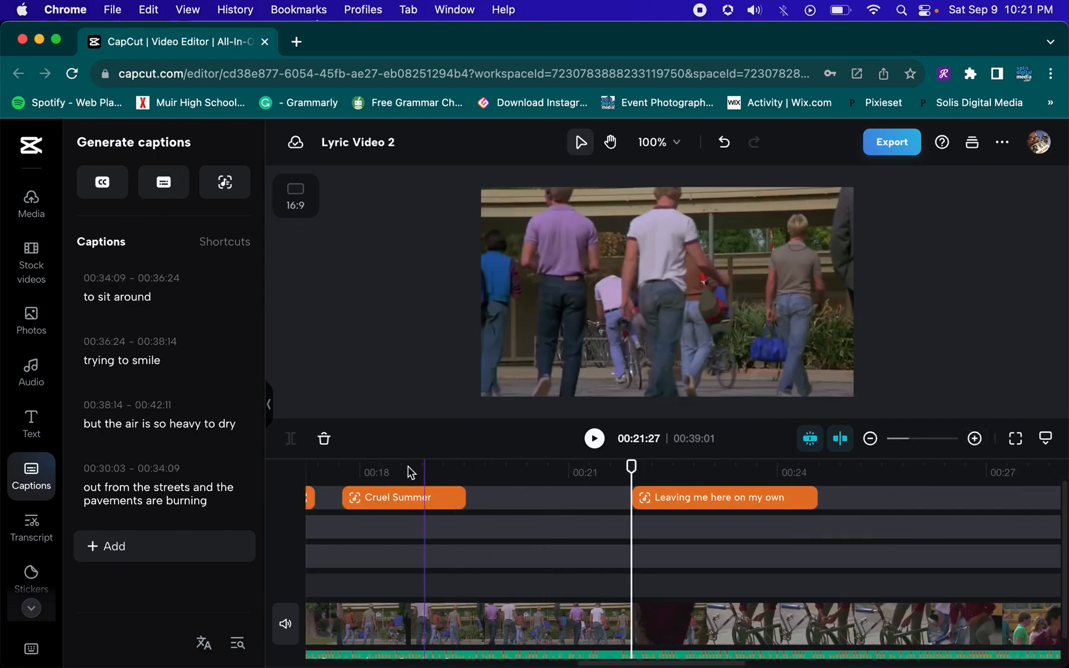
pyautogui.click(384, 468)
pyautogui.press('space')
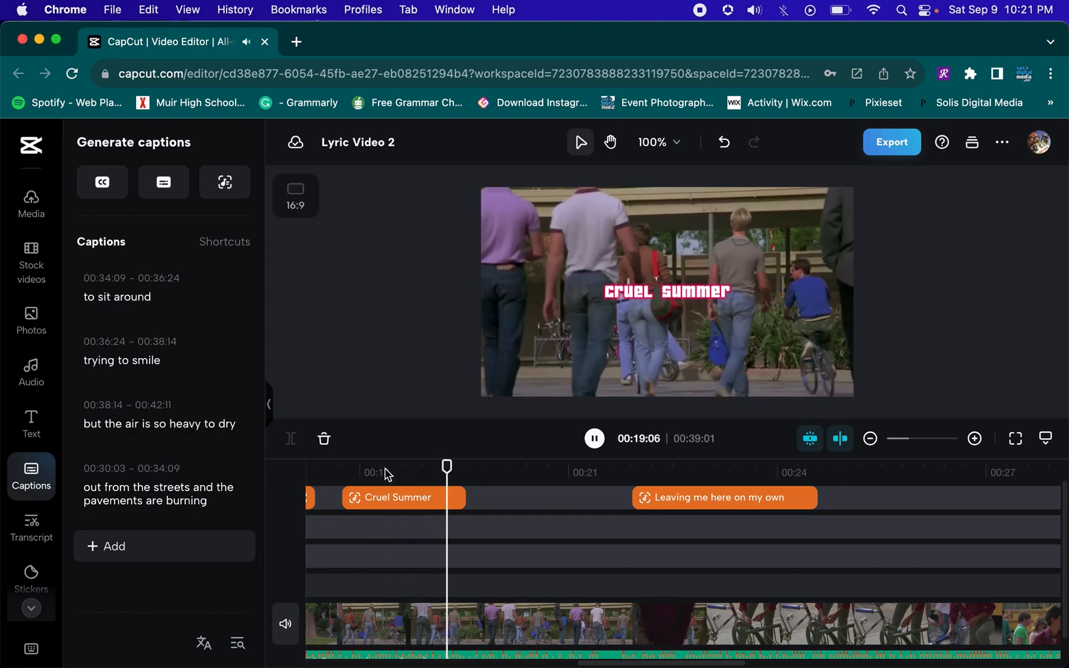
pyautogui.press('space')
pyautogui.hscroll(-2, 487, 507)
pyautogui.hscroll(-1, 487, 507)
pyautogui.click(508, 467)
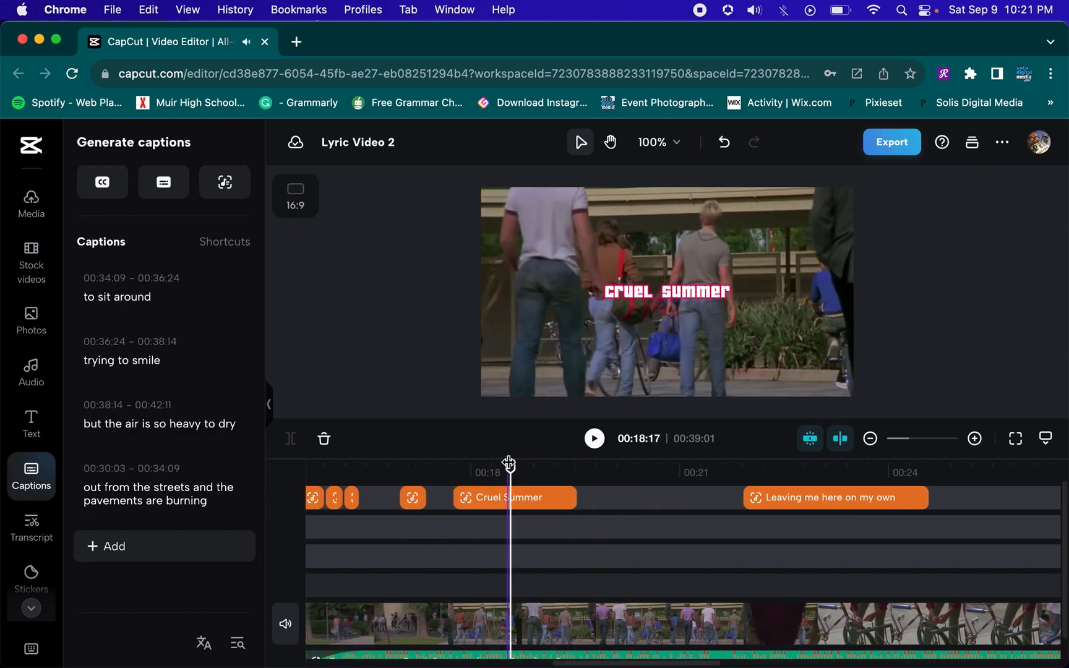
pyautogui.click(354, 469)
pyautogui.press('space')
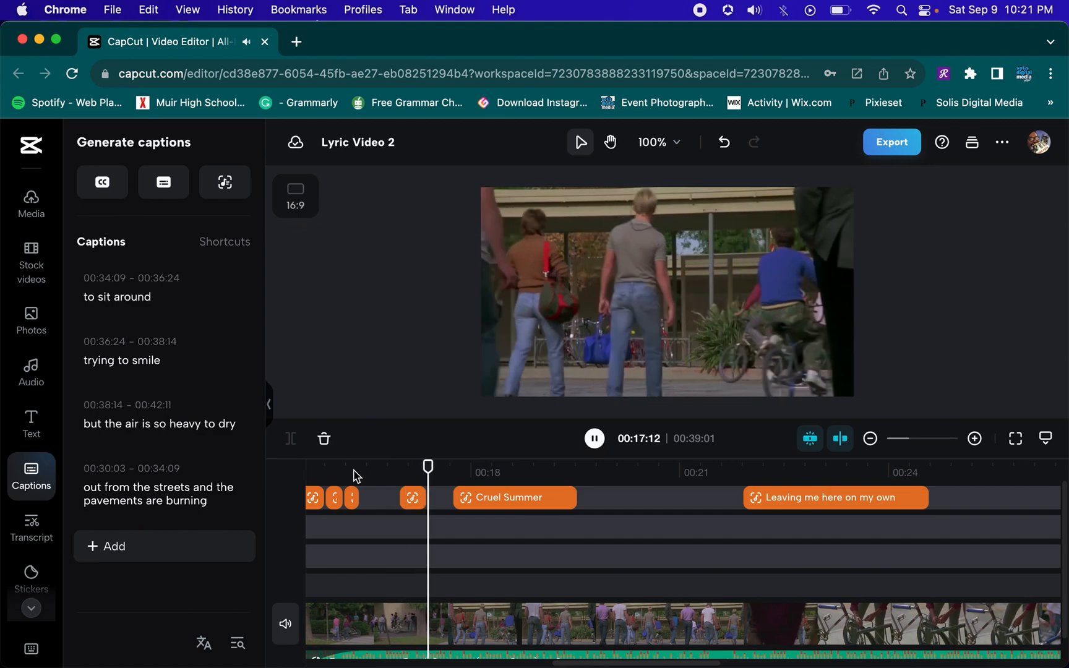
pyautogui.press('space')
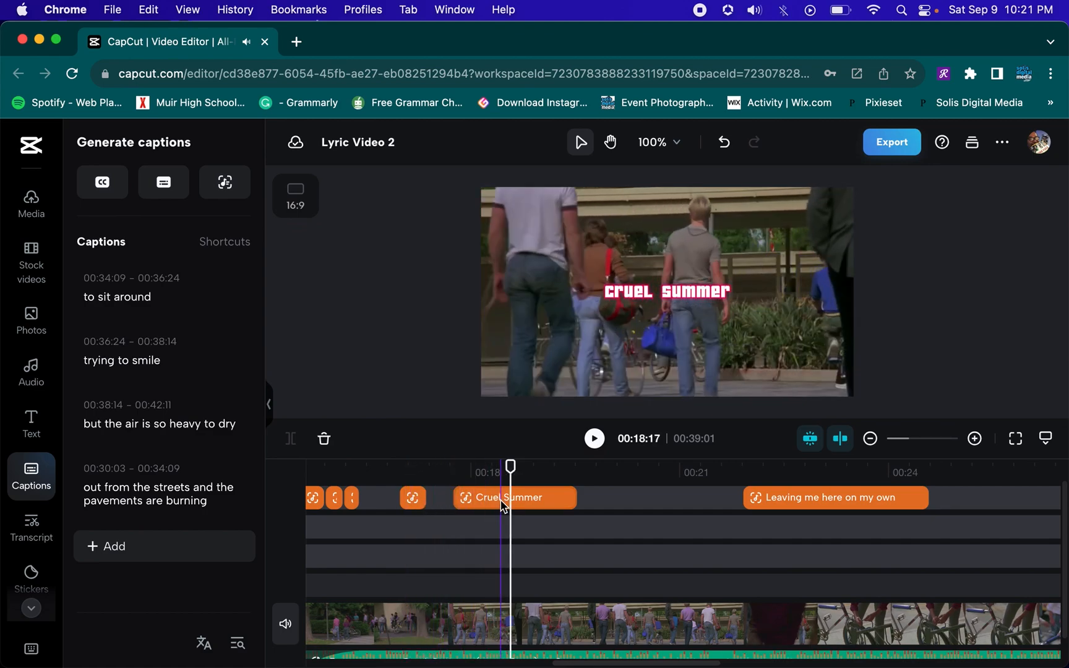
# Split the "Cruel Summer" caption at 00:18:13 and change the first part's text to "Cruel"
pyautogui.click(504, 502)
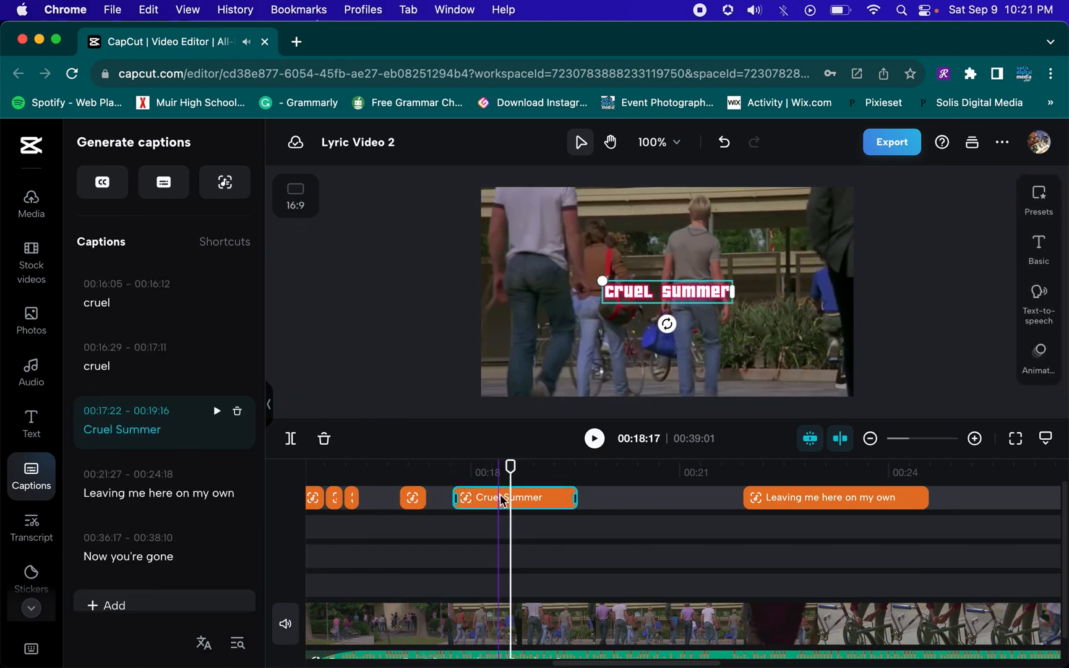
pyautogui.moveTo(510, 467); pyautogui.dragTo(494, 467)
pyautogui.rightClick(503, 511)
pyautogui.click(474, 521)
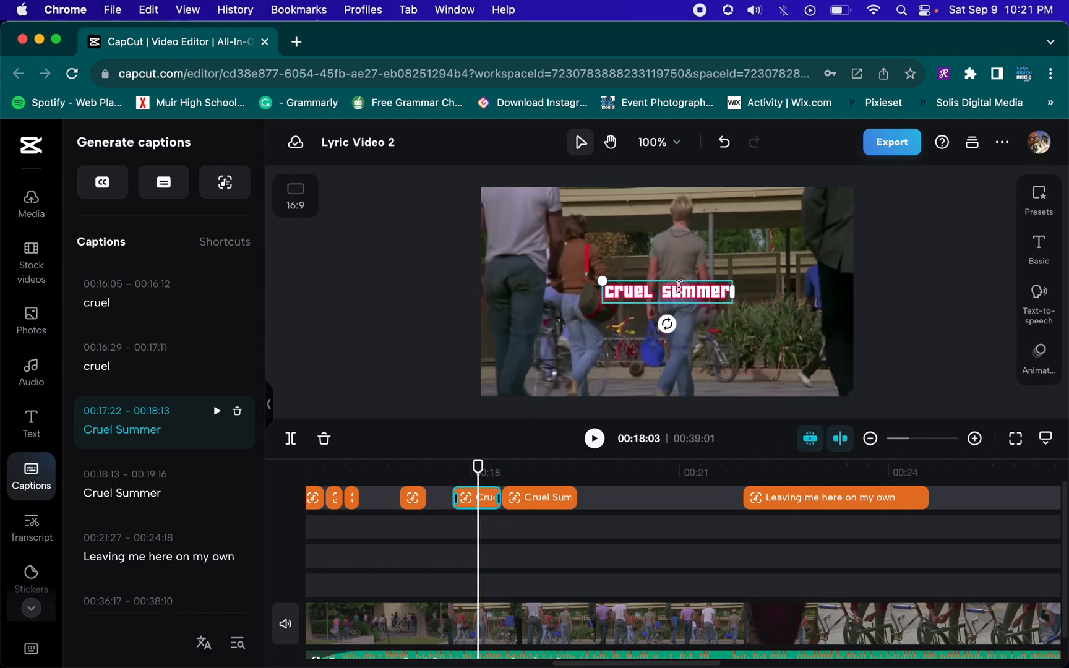
pyautogui.doubleClick(678, 287)
pyautogui.click(905, 232)
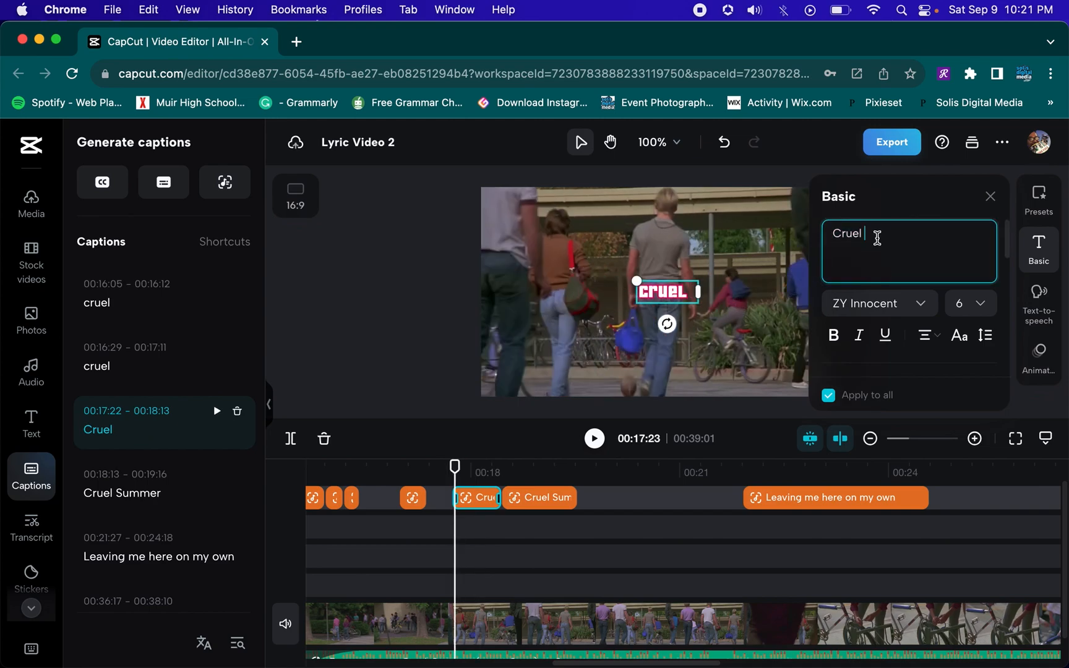
# Change the second caption part's text, from 00:18:13, to "Summer"
pyautogui.click(547, 469)
pyautogui.click(124, 403)
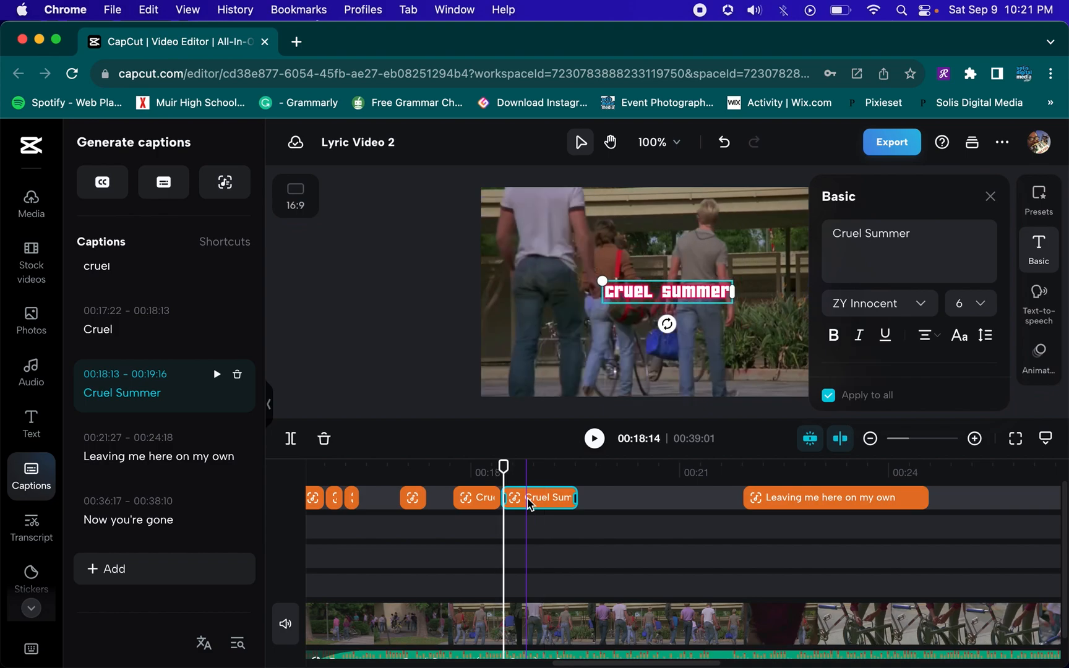
pyautogui.tripleClick(904, 232)
pyautogui.press('Right')
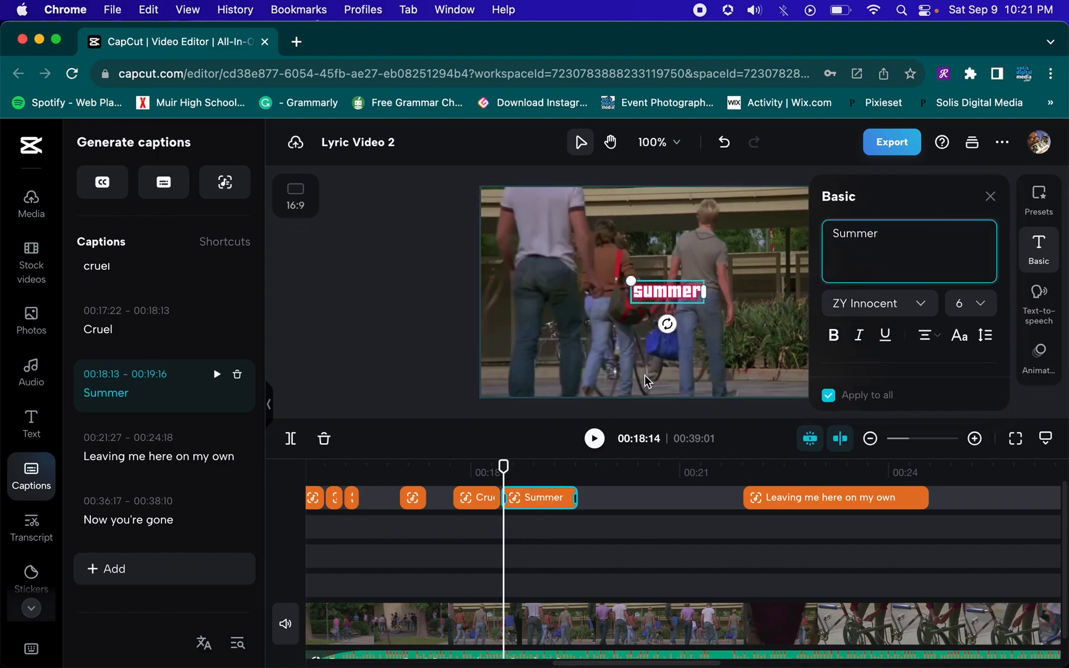
# Replay the "Cruel" and "Summer" captions
pyautogui.click(354, 471)
pyautogui.press('space')
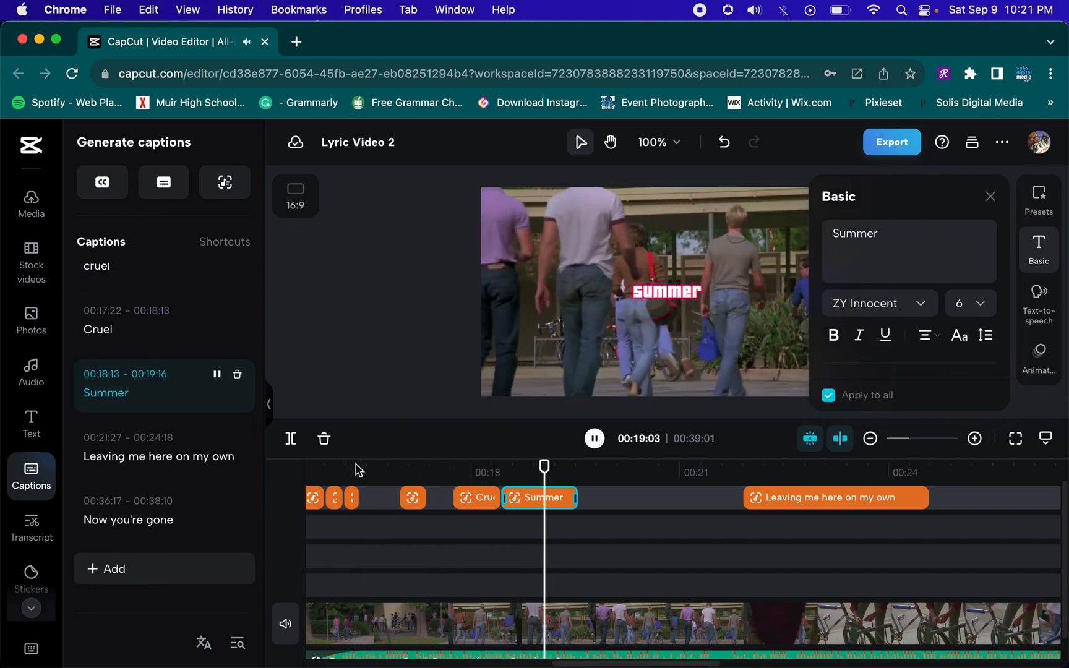
pyautogui.press('space')
# Split the "Summer" caption at 00:19:01 and change the first part's text to "Sum"
pyautogui.moveTo(575, 465); pyautogui.dragTo(459, 465)
pyautogui.press('super+b')
pyautogui.click(515, 498)
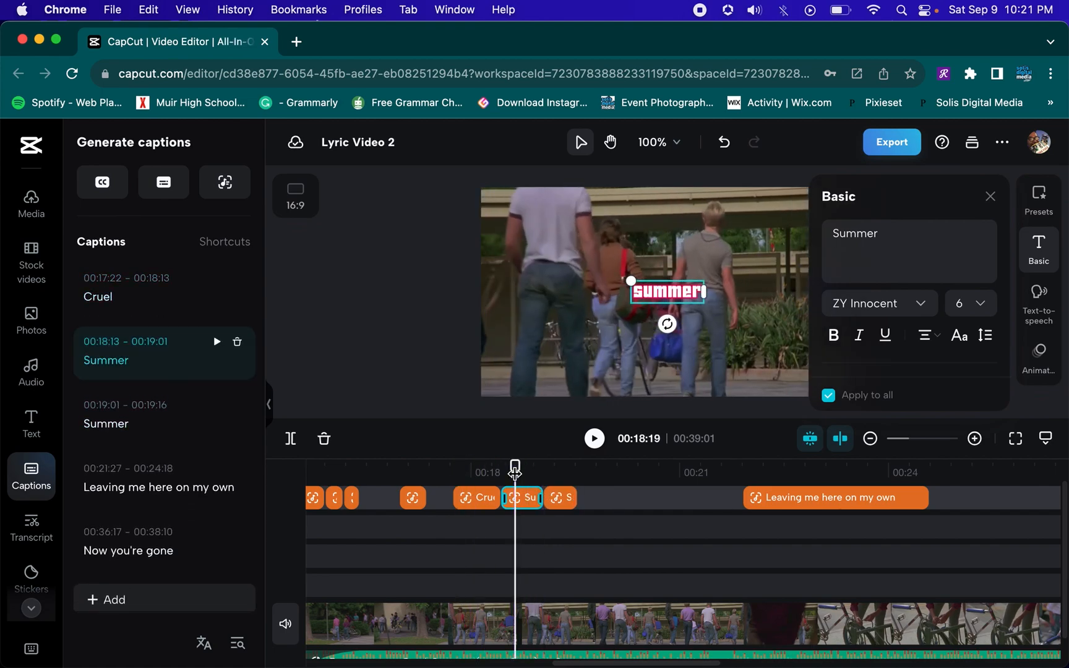
pyautogui.click(883, 224)
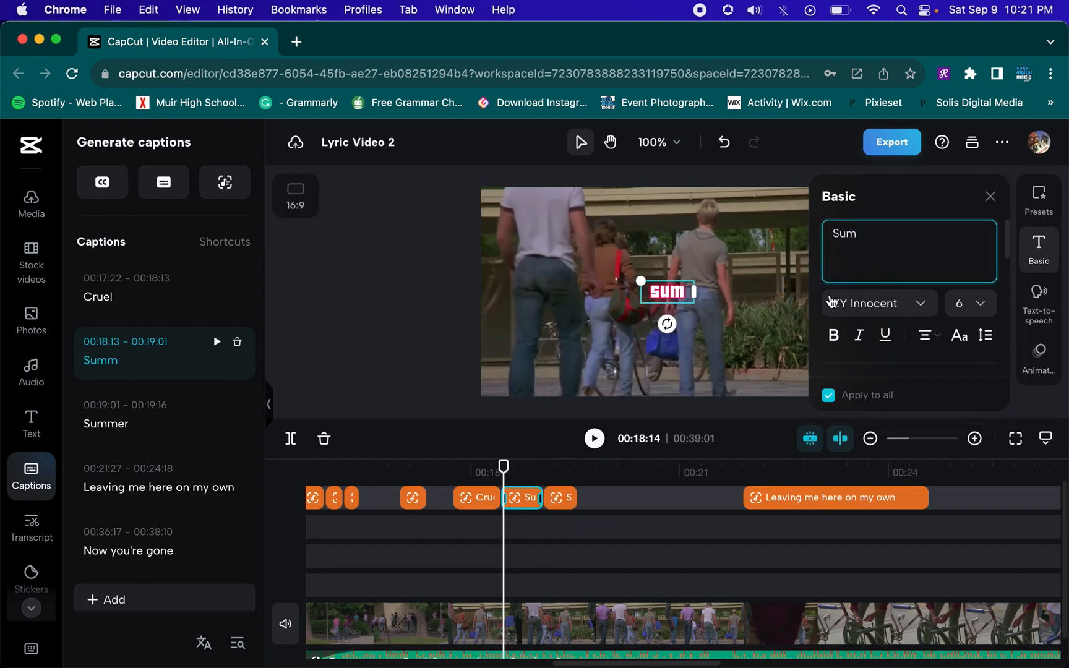
# Split the remaining "Summer" caption at 00:19:07 and change the 00:19:01 segment's text to "mer"
pyautogui.click(555, 499)
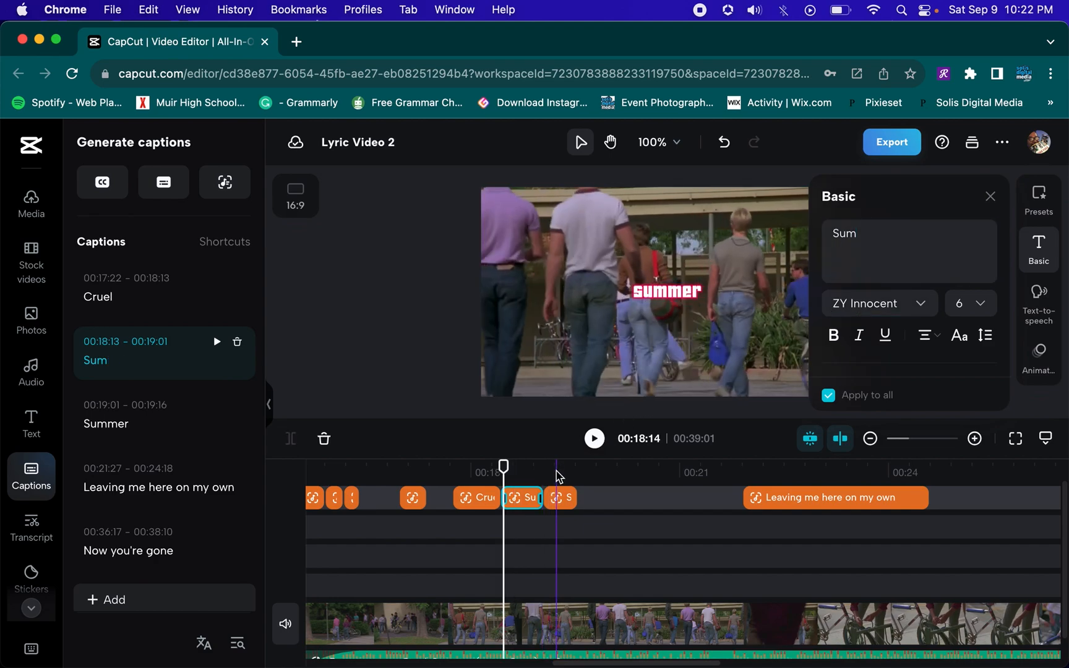
pyautogui.click(556, 505)
pyautogui.press('super+b')
pyautogui.click(858, 236)
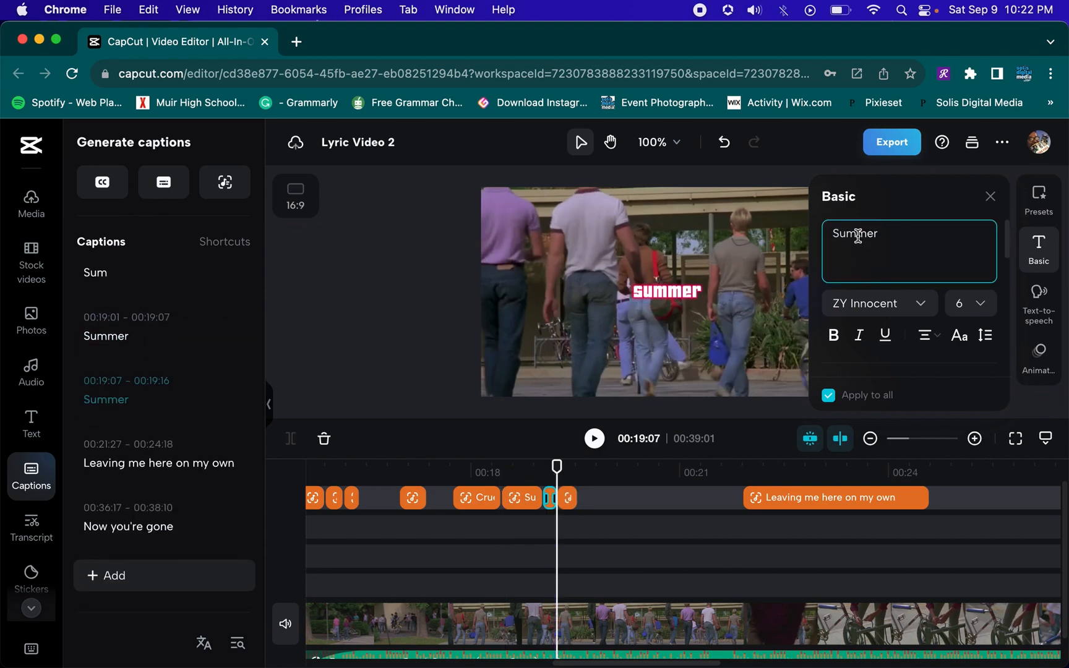
pyautogui.press('BackSpace')
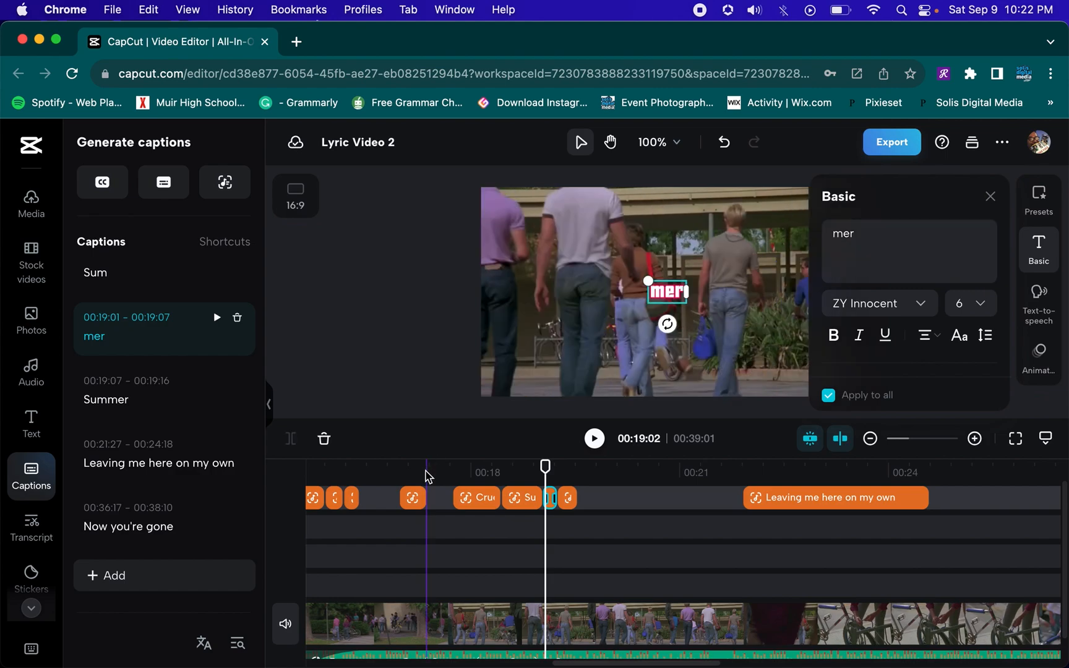
# Replay the captions and delete the leftover "Summer" segment from 00:19:07 to 00:19:16
pyautogui.click(425, 477)
pyautogui.press('space')
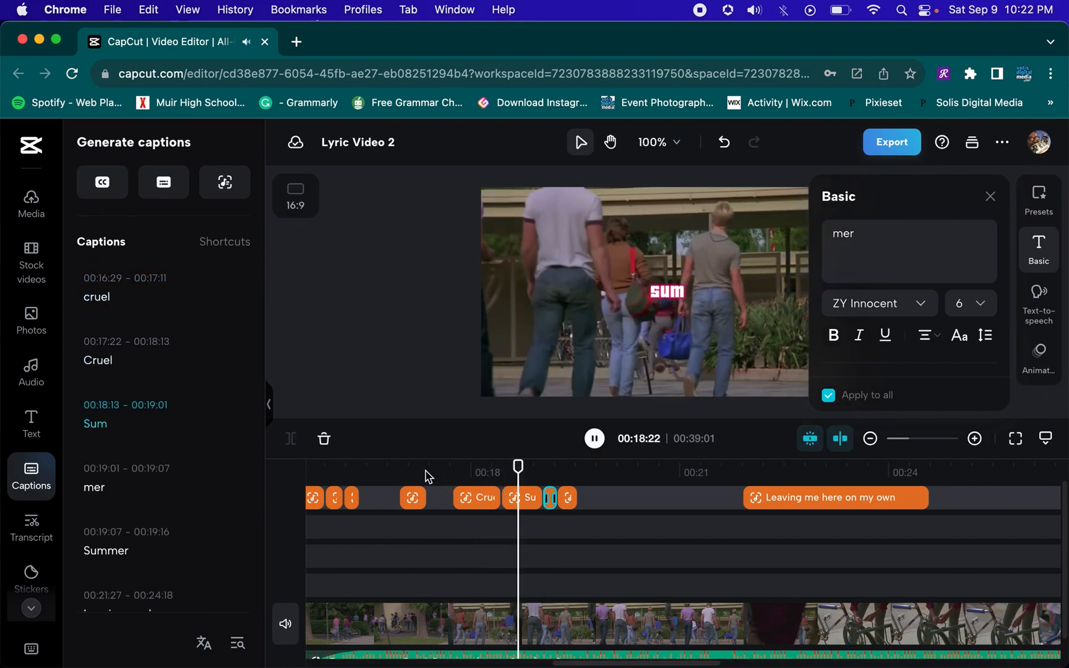
pyautogui.press('space')
pyautogui.click(568, 497)
pyautogui.press('Delete')
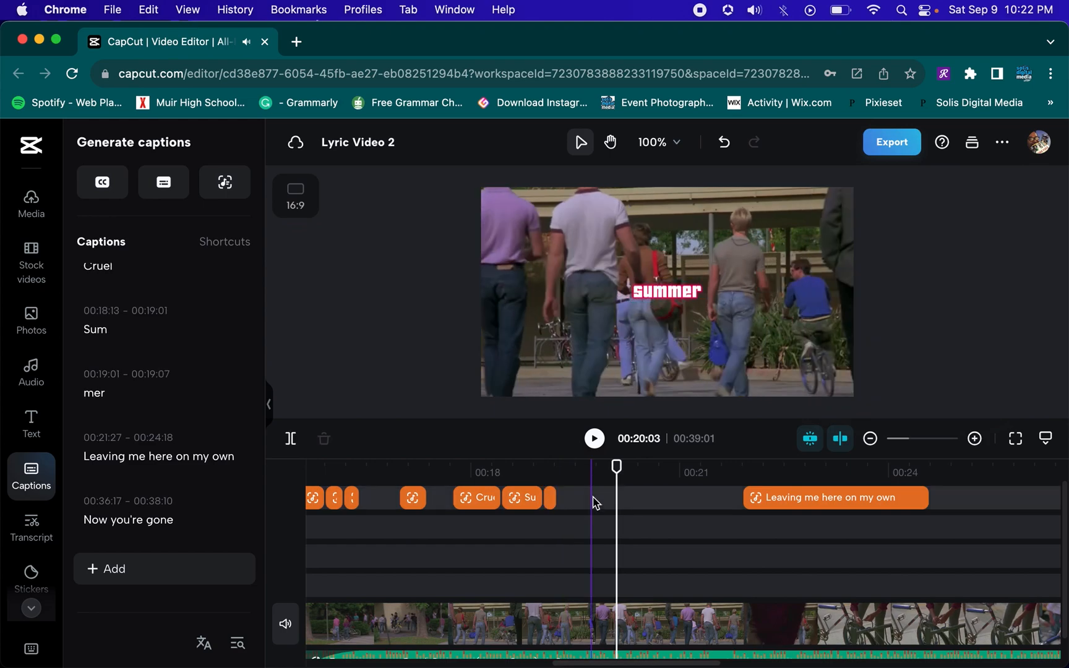
# Lengthen the "mer" caption so it ends at 00:19:13
pyautogui.click(553, 499)
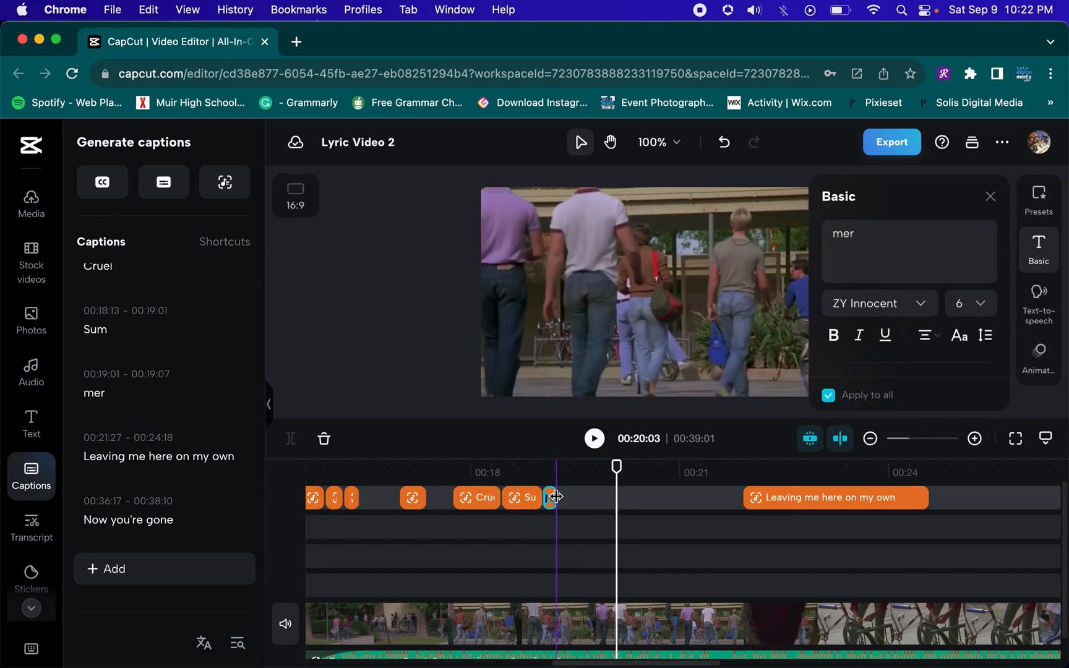
pyautogui.click(976, 441)
pyautogui.hscroll(-2, 476, 511)
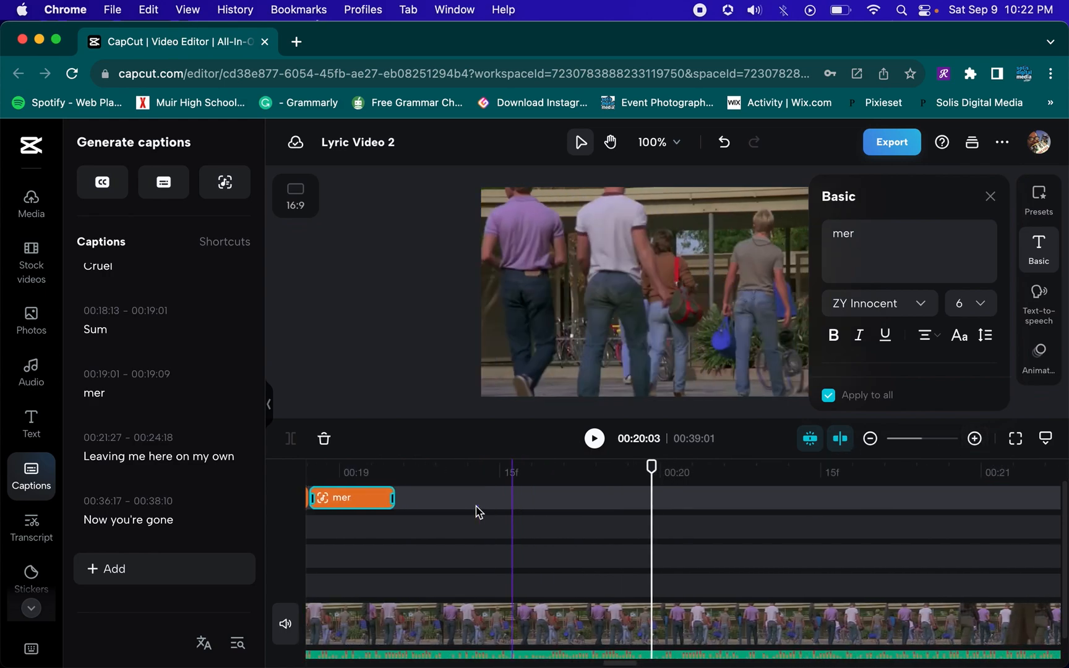
pyautogui.hscroll(-3, 477, 511)
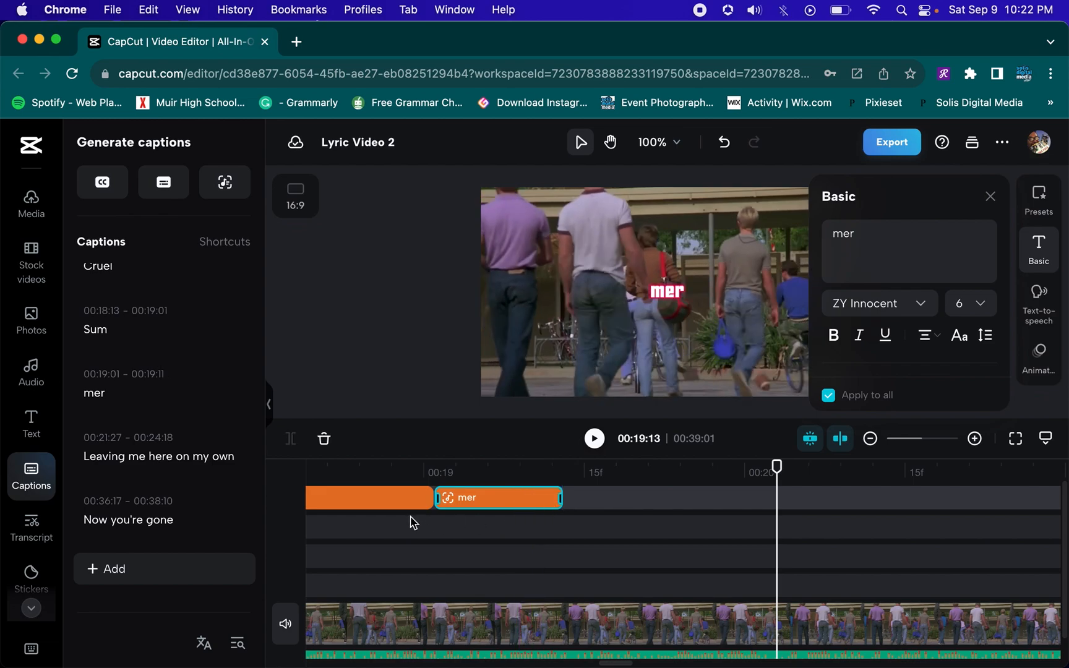
pyautogui.hscroll(-6, 400, 519)
pyautogui.click(332, 470)
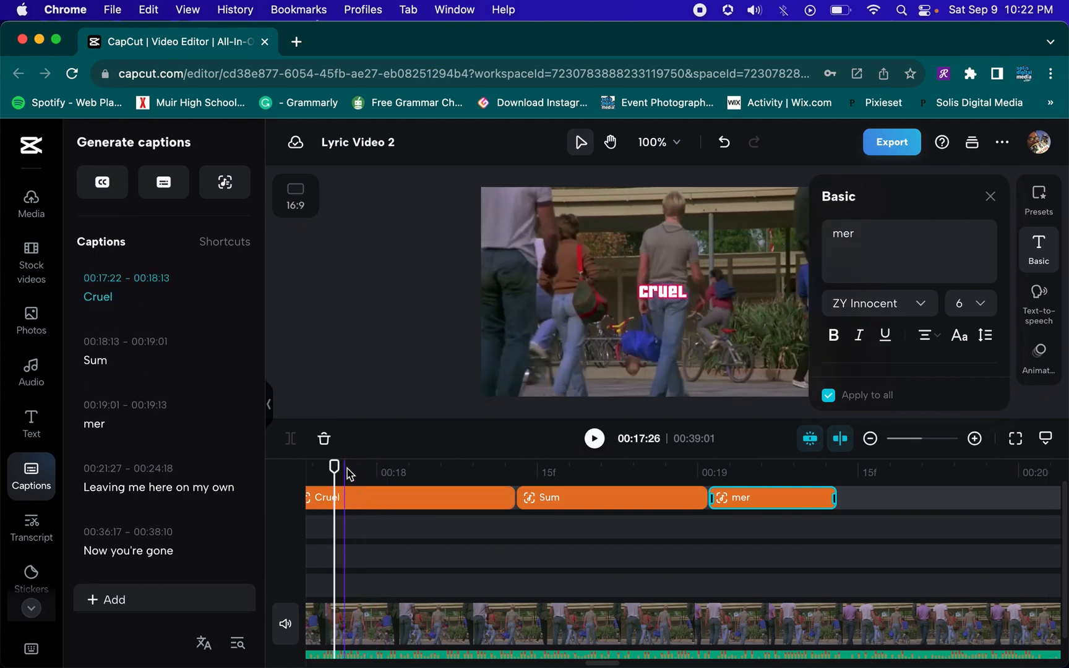
# Replay the "Cruel", "Sum" and "mer" captions
pyautogui.press('space')
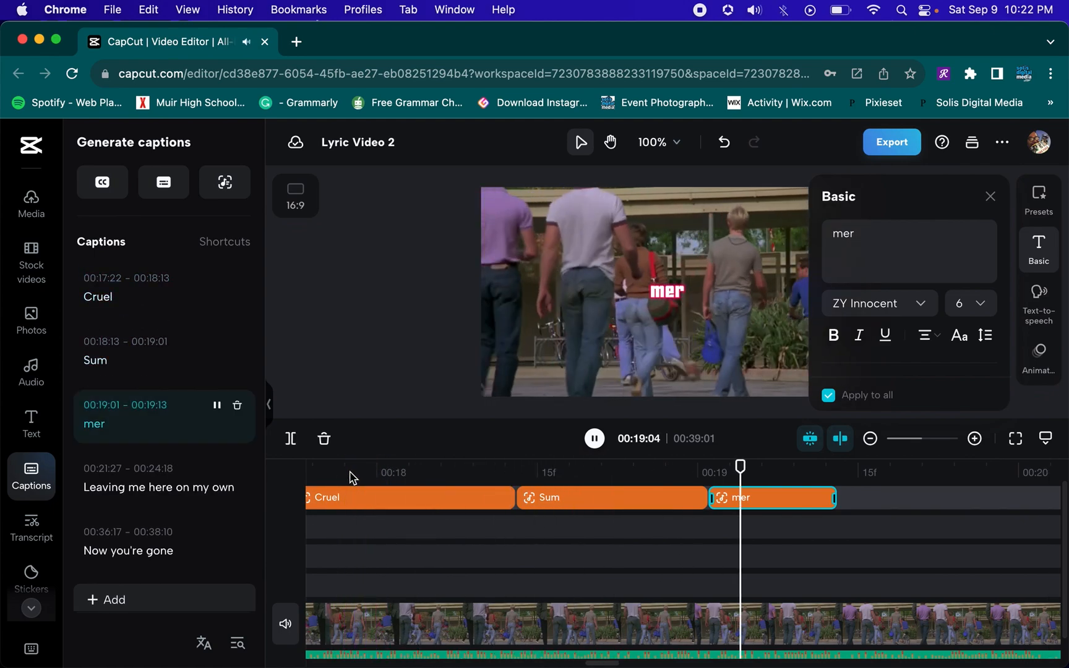
pyautogui.press('space')
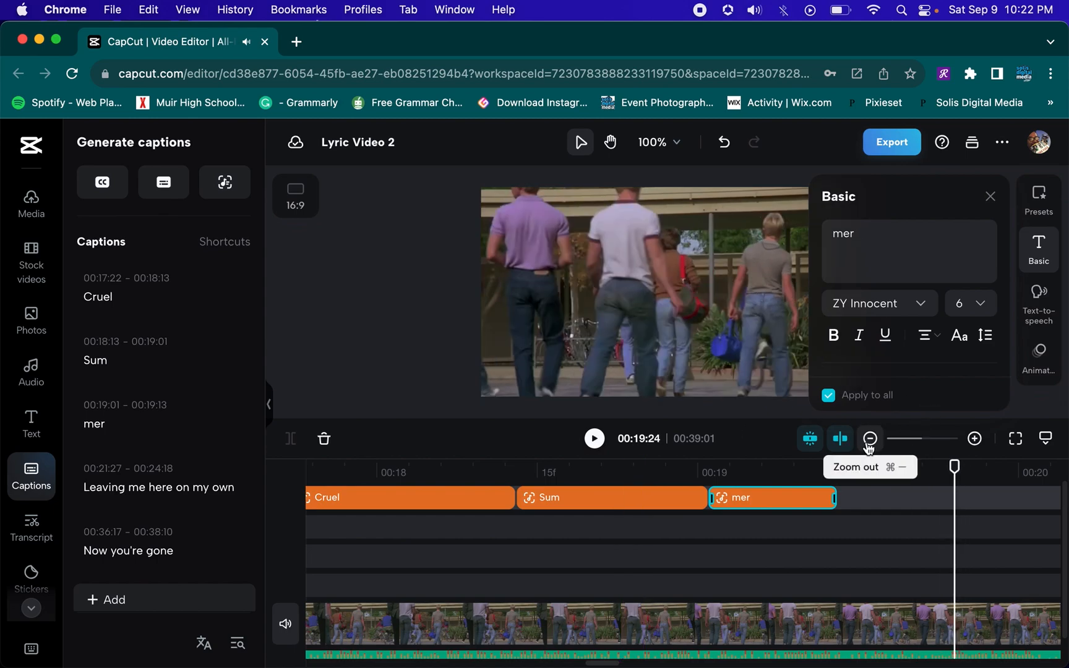
pyautogui.click(870, 439)
pyautogui.click(870, 439)
pyautogui.click(870, 440)
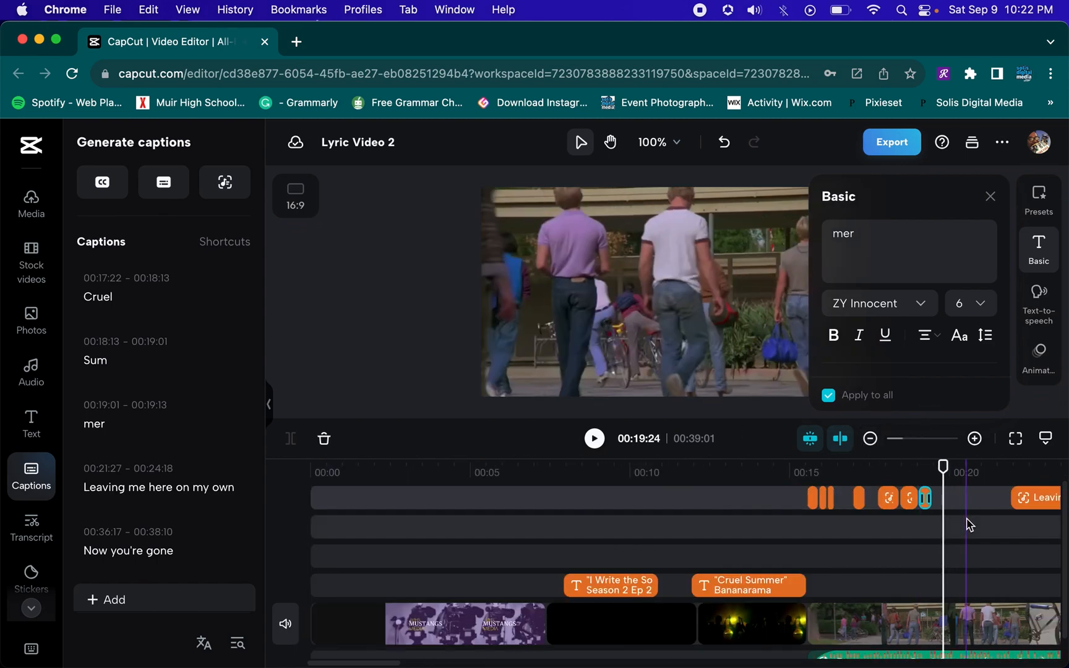
pyautogui.hscroll(5, 970, 525)
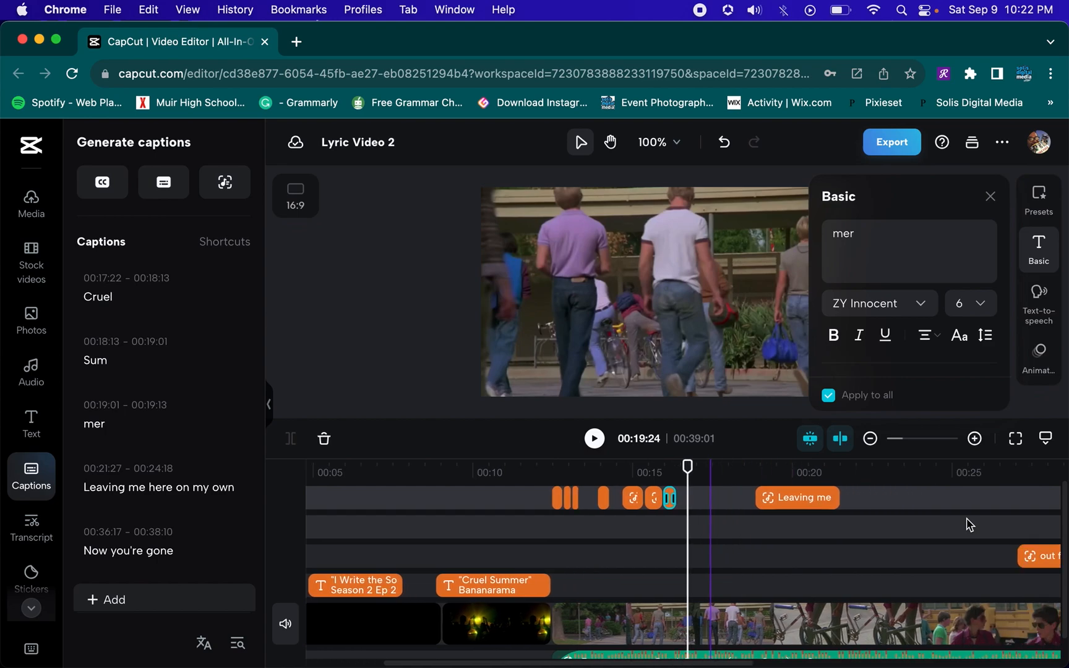
pyautogui.hscroll(2, 970, 524)
# Play the timeline through the "Leaving me here on my own" caption
pyautogui.click(495, 478)
pyautogui.press('space')
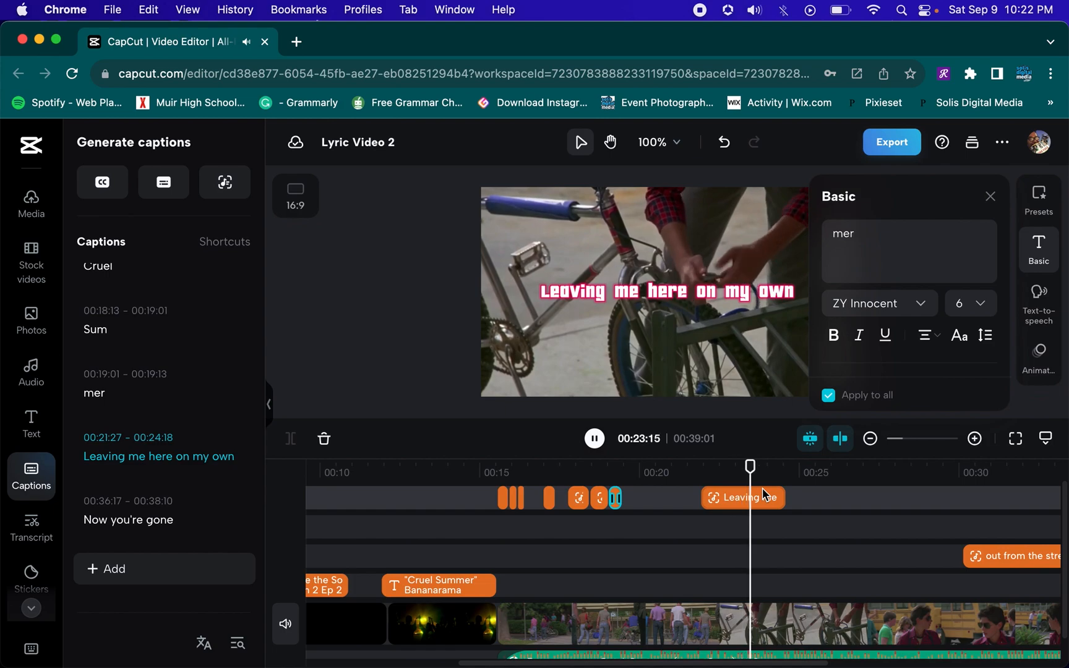
pyautogui.press('space')
pyautogui.hscroll(2, 871, 539)
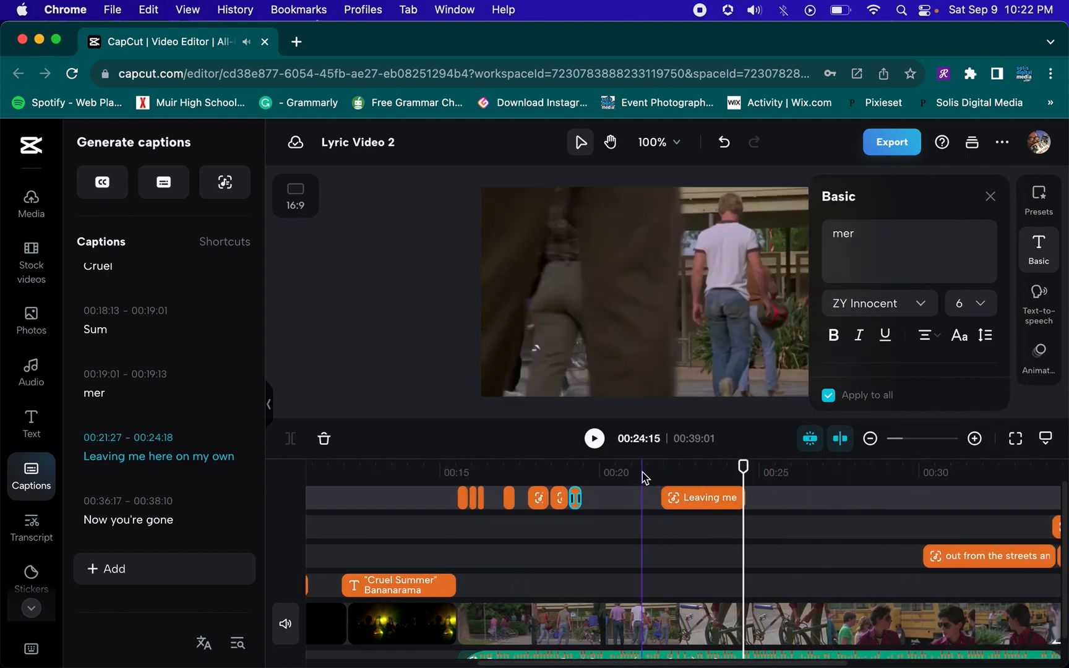
pyautogui.click(642, 477)
pyautogui.press('space')
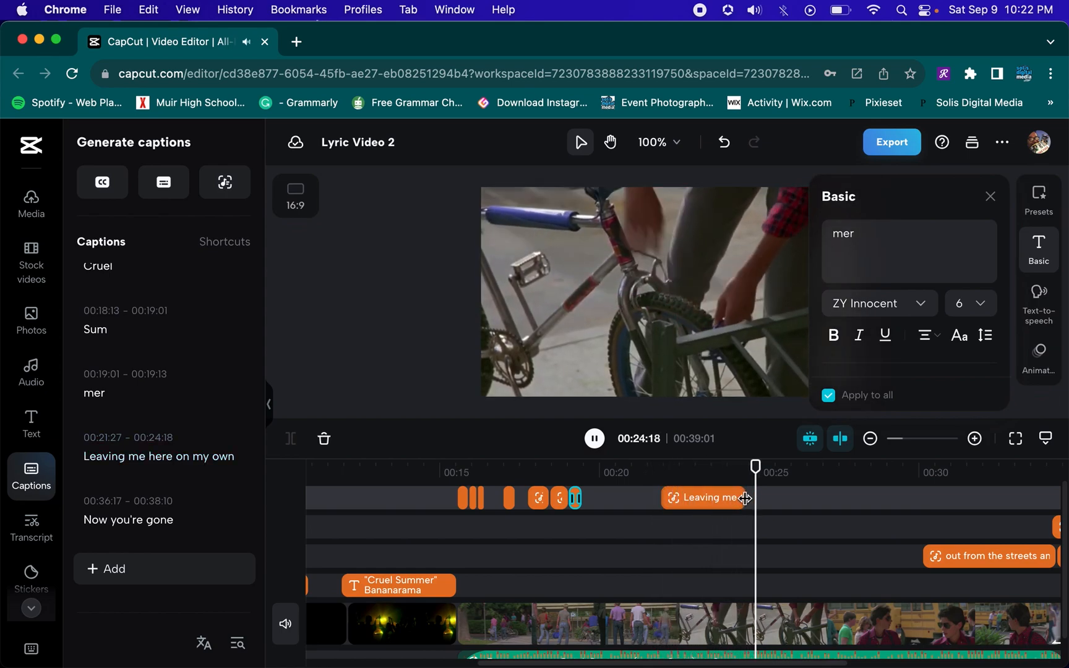
pyautogui.press('space')
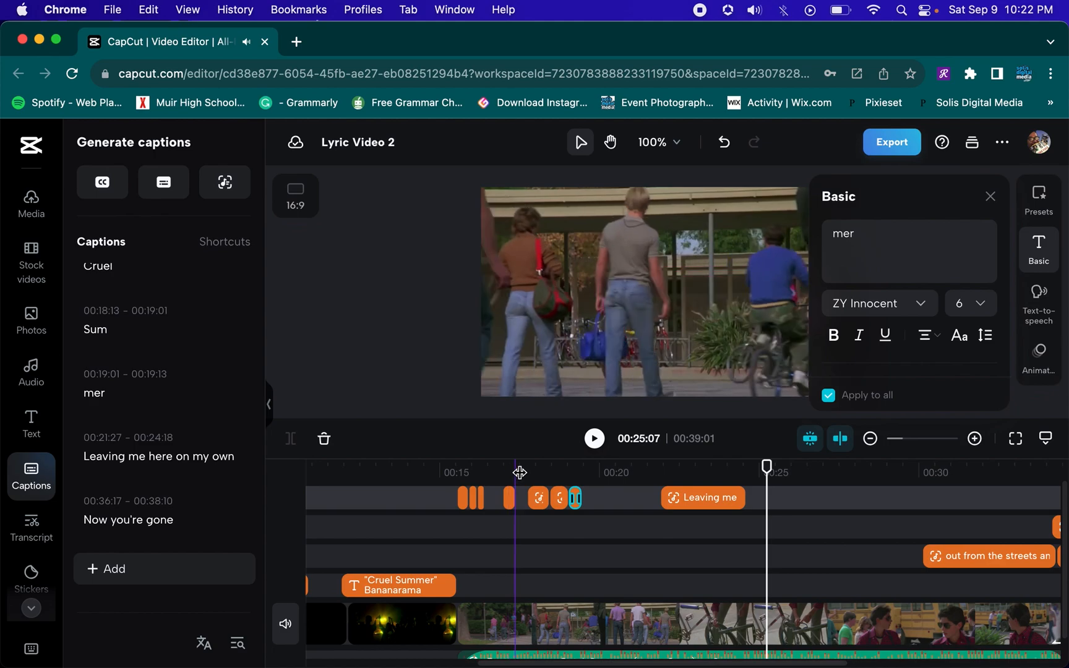
# Select the group of word-by-word captions and paste a copy at 00:25:03
pyautogui.click(442, 499)
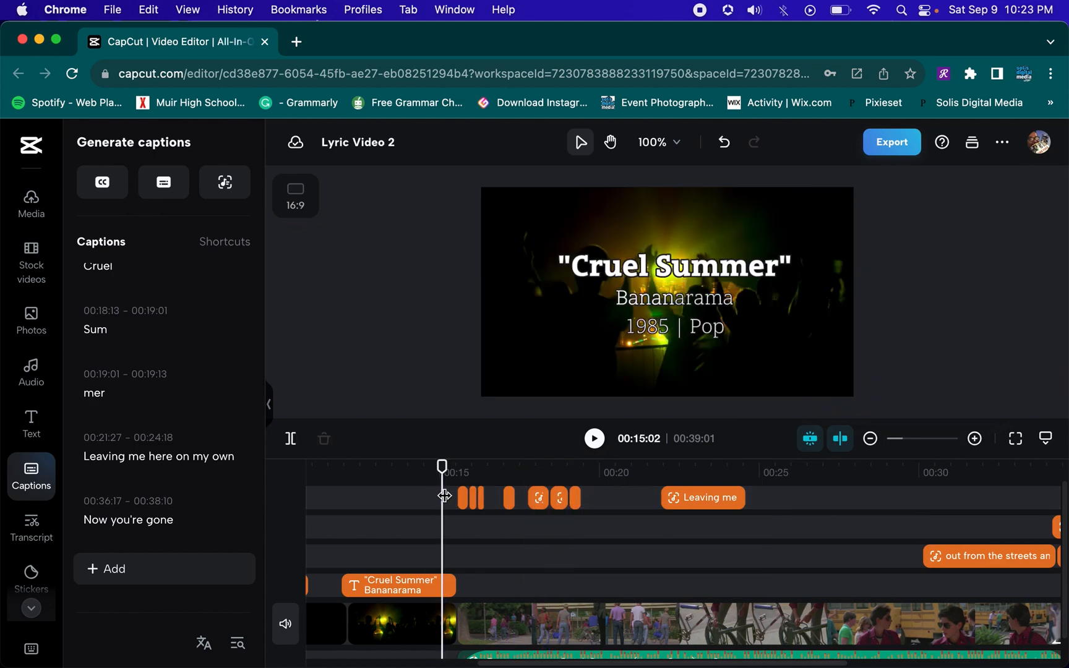
pyautogui.moveTo(450, 498); pyautogui.dragTo(579, 503)
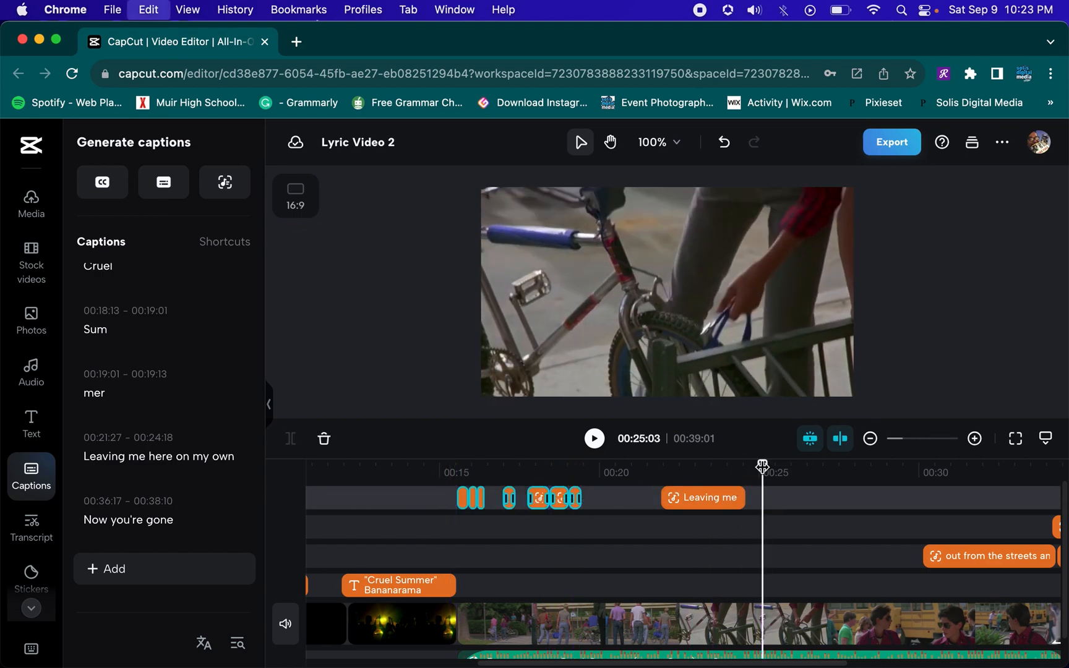
pyautogui.press('super+v')
# Play the pasted captions from 00:21:13
pyautogui.click(646, 470)
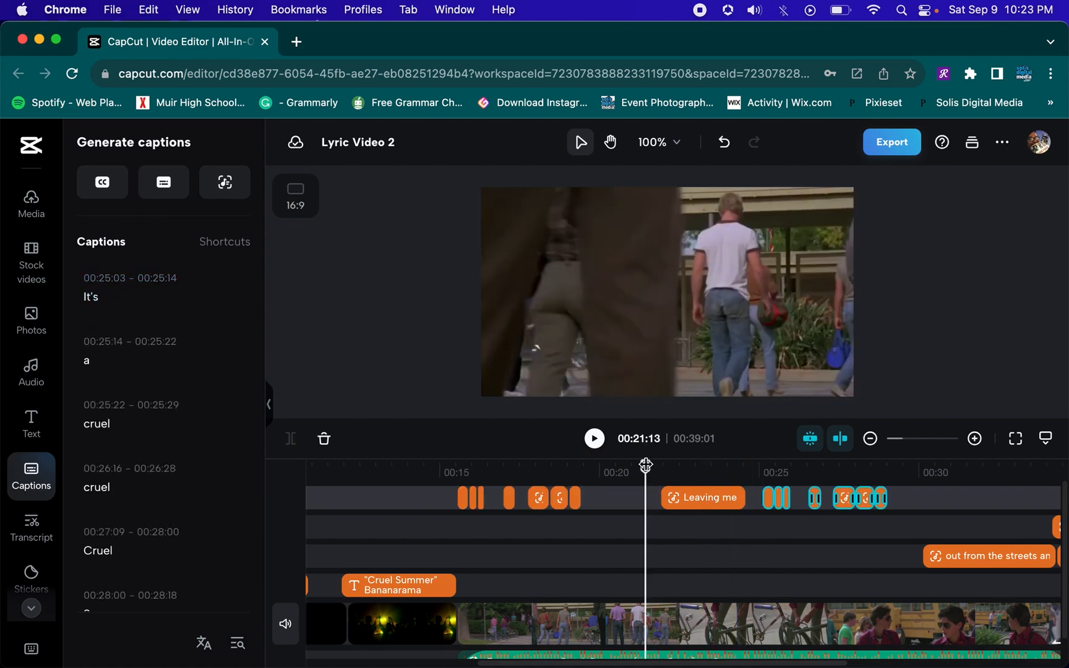
pyautogui.press('space')
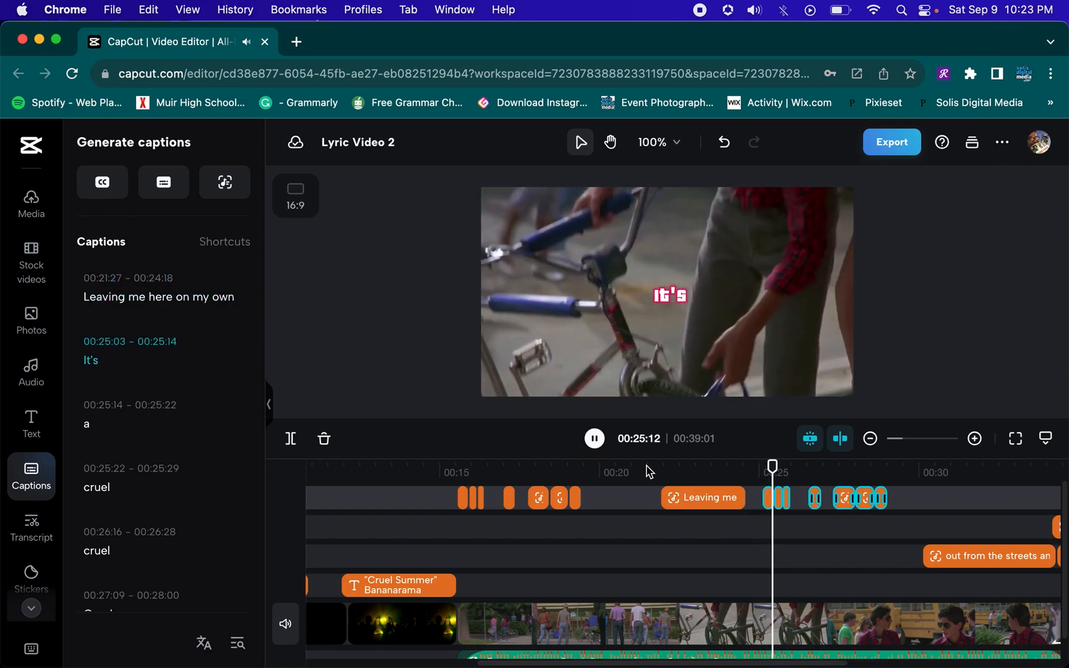
pyautogui.press('space')
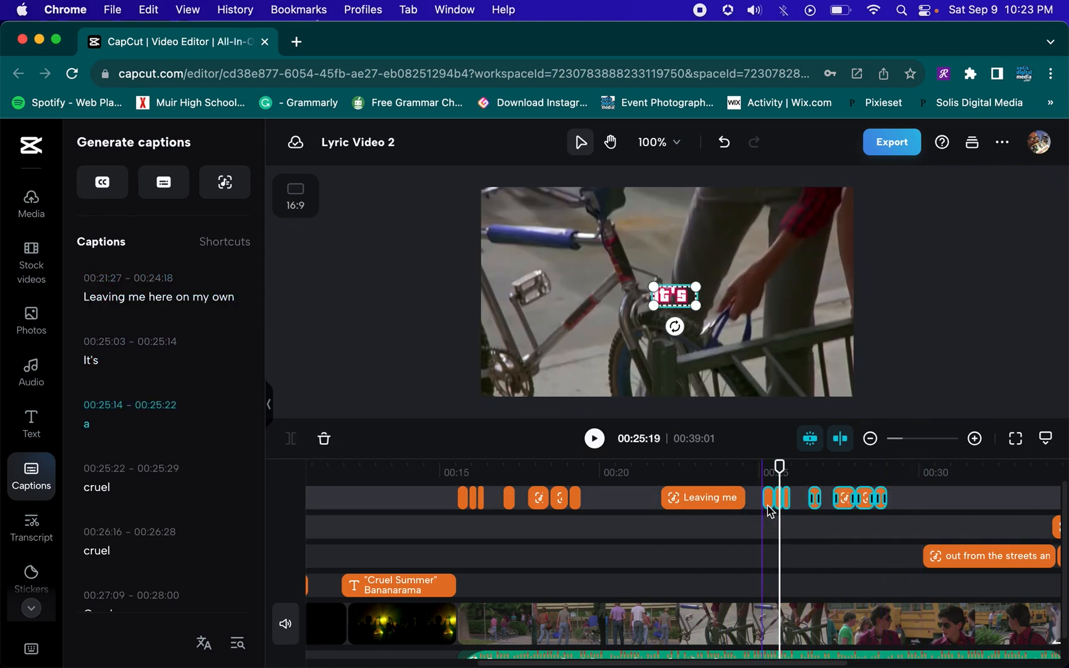
# Extend the pasted "It's" caption so it starts at 00:24:28
pyautogui.moveTo(765, 522); pyautogui.dragTo(758, 528)
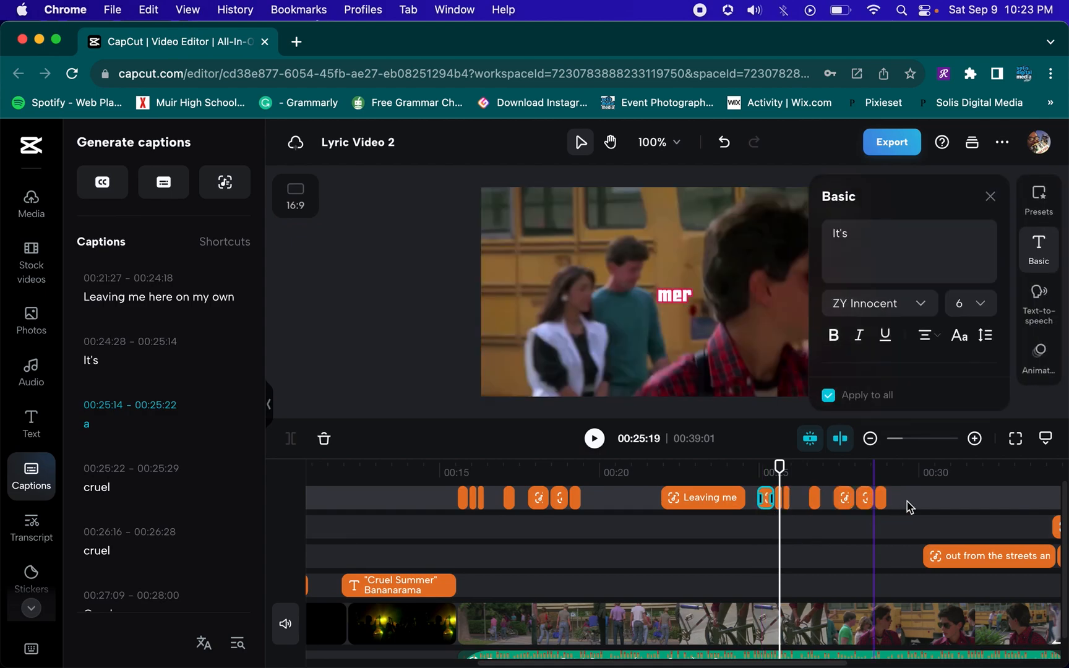
pyautogui.click(945, 499)
# Zoom the timeline and replay the pasted word captions
pyautogui.click(871, 439)
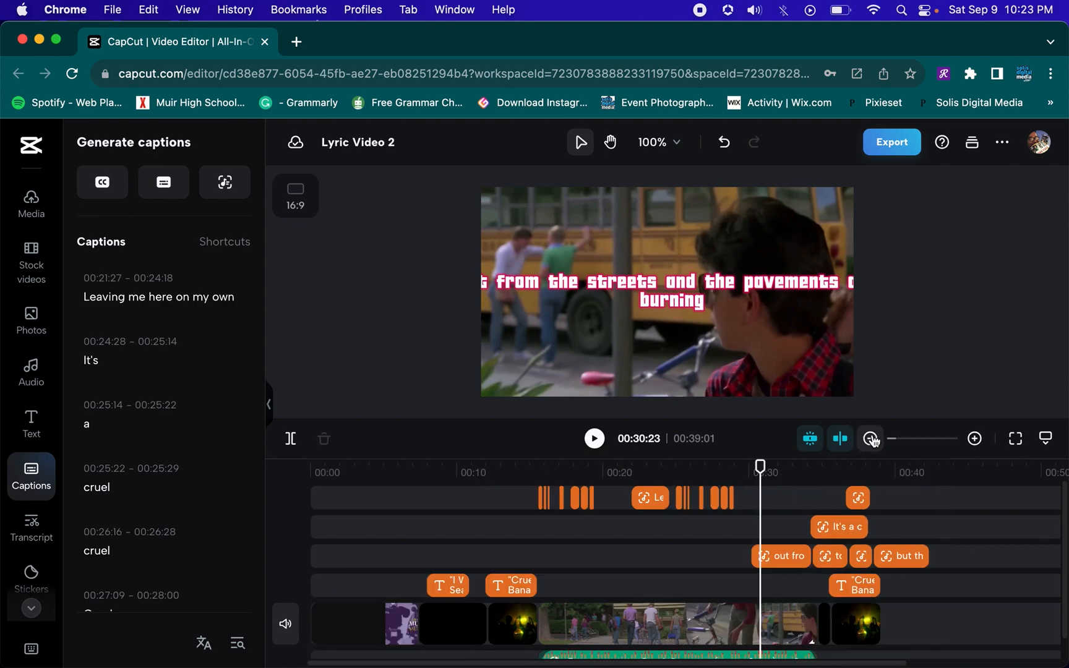
pyautogui.click(974, 438)
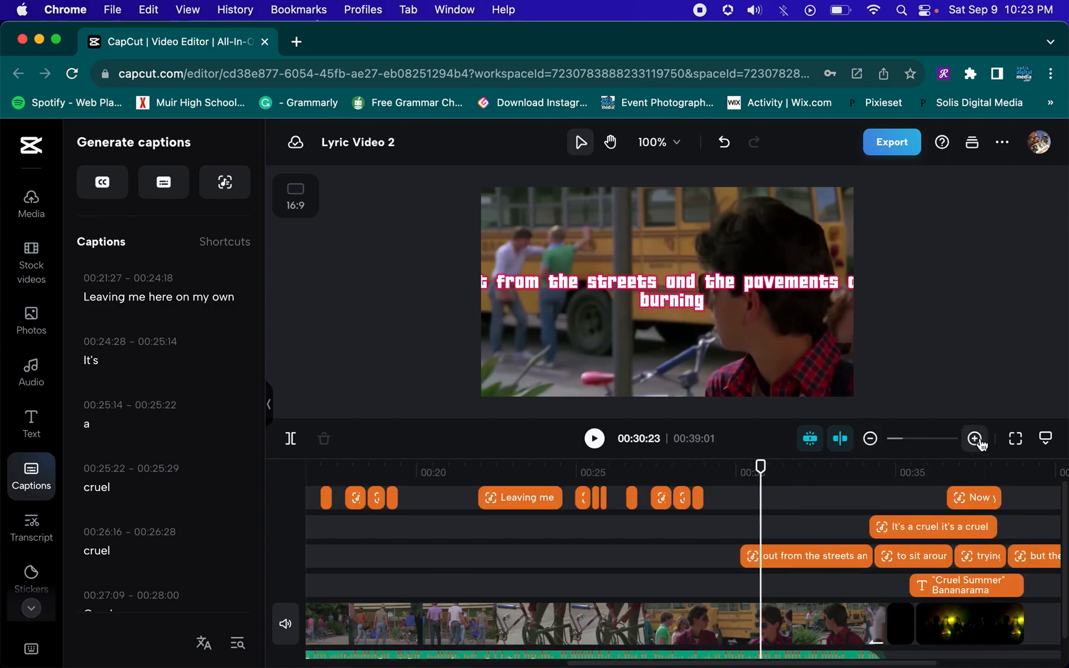
pyautogui.click(975, 439)
pyautogui.hscroll(-6, 666, 512)
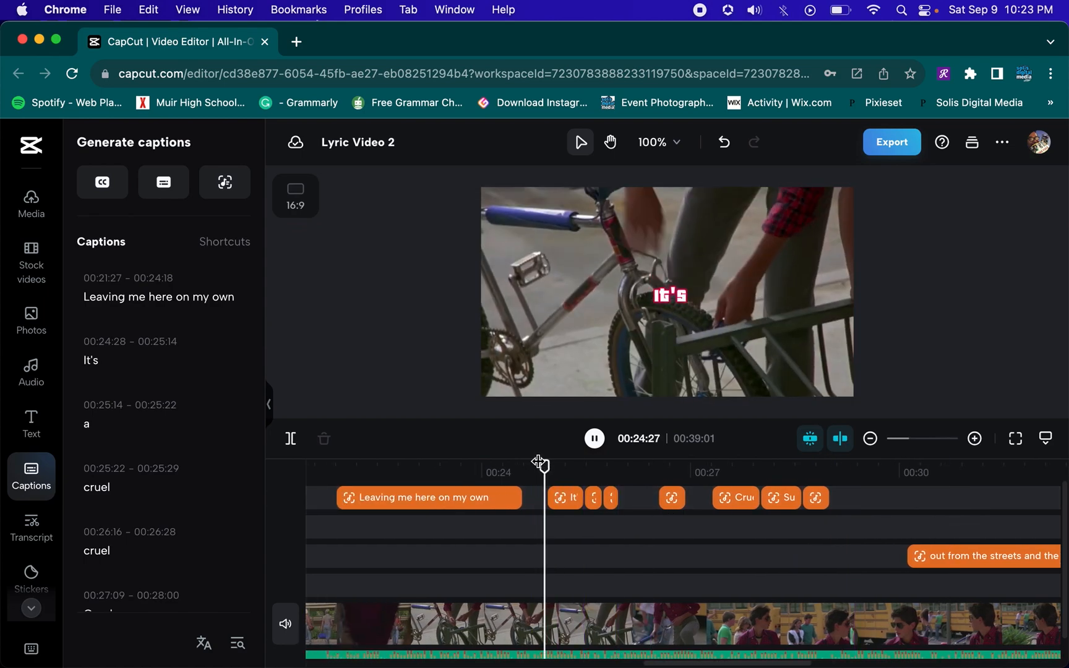
pyautogui.press('space')
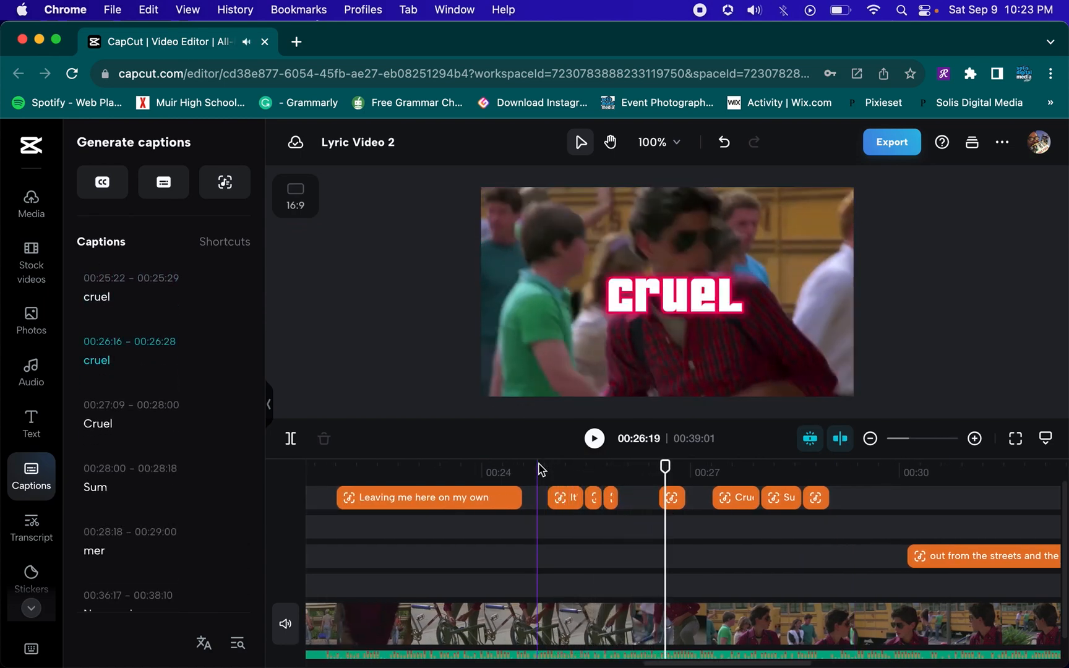
pyautogui.press('space')
# Replay the section from the "Leaving me here on my own" caption onward
pyautogui.press('space')
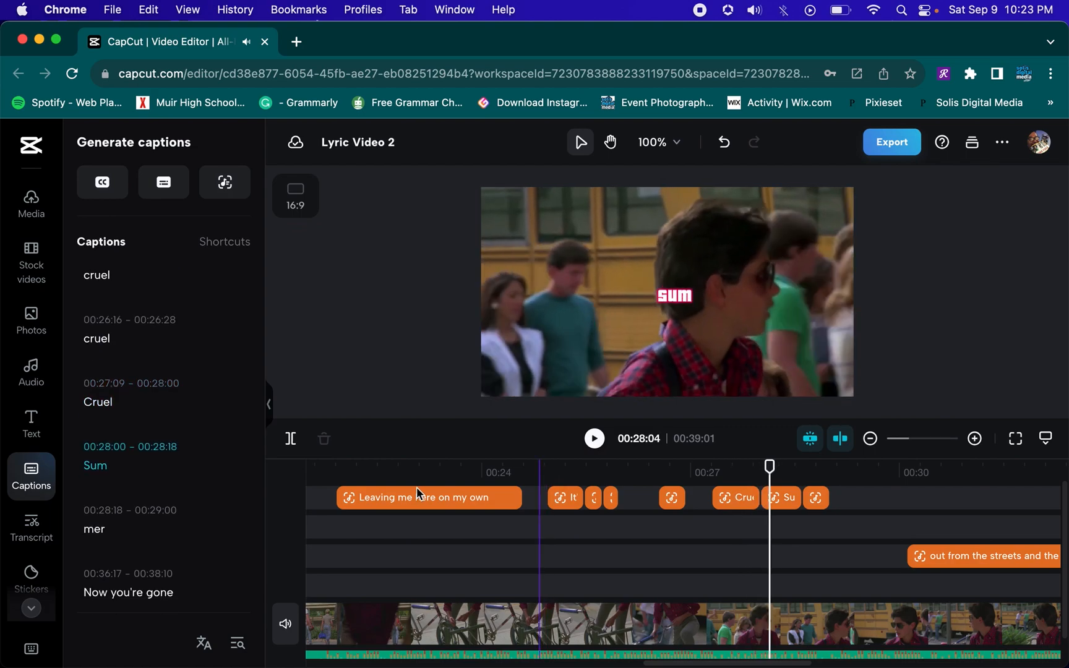
pyautogui.click(379, 473)
pyautogui.press('space')
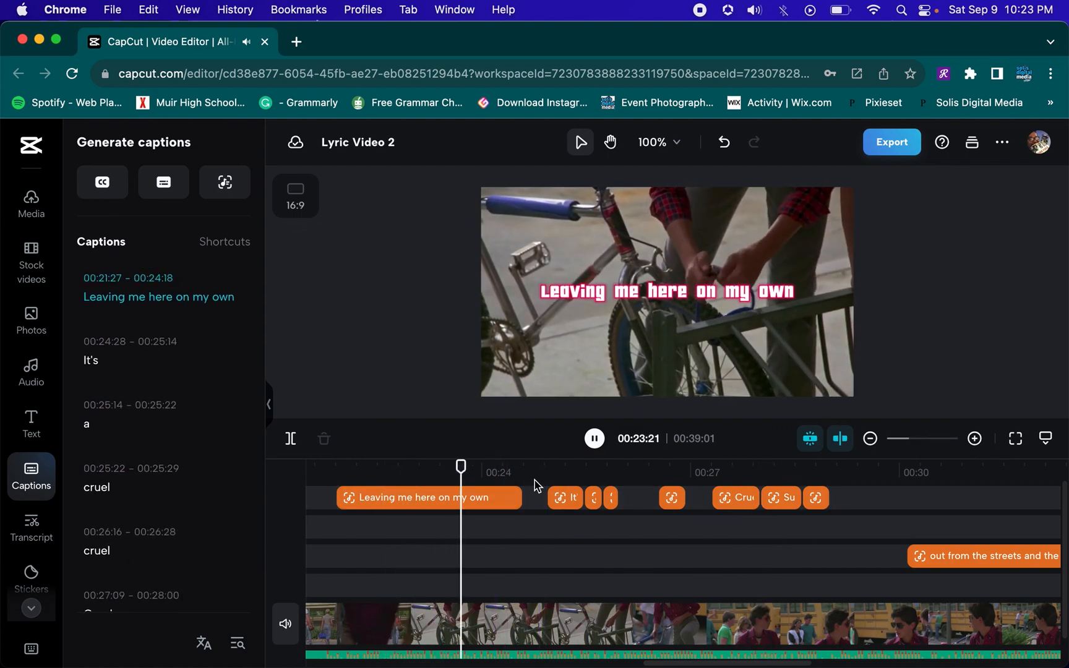
pyautogui.press('space')
pyautogui.hscroll(-5, 568, 520)
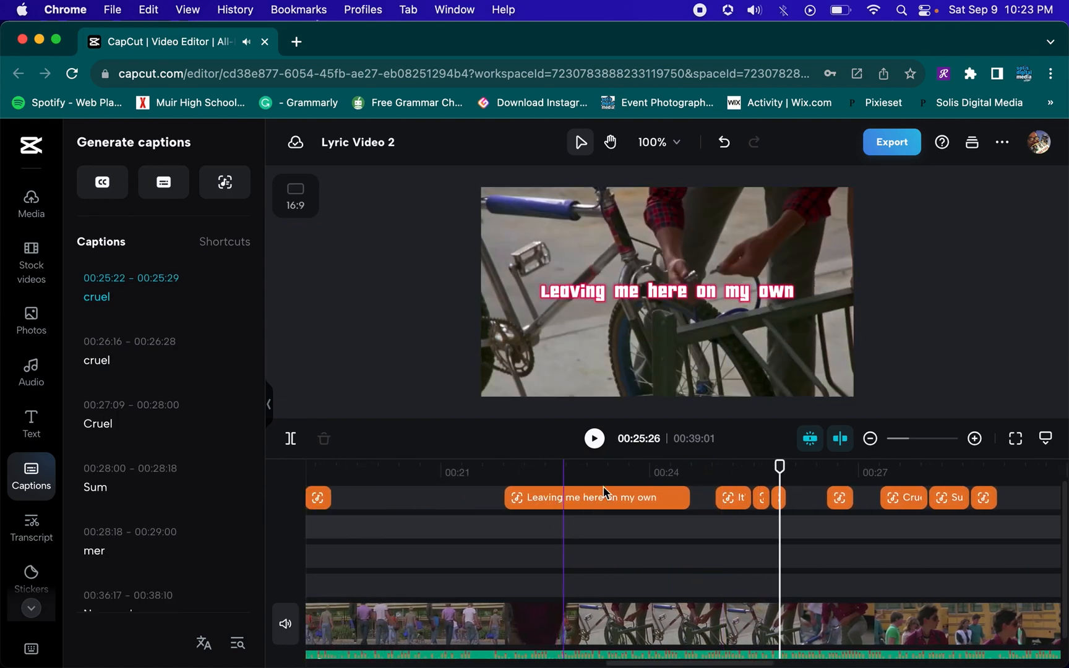
pyautogui.click(456, 471)
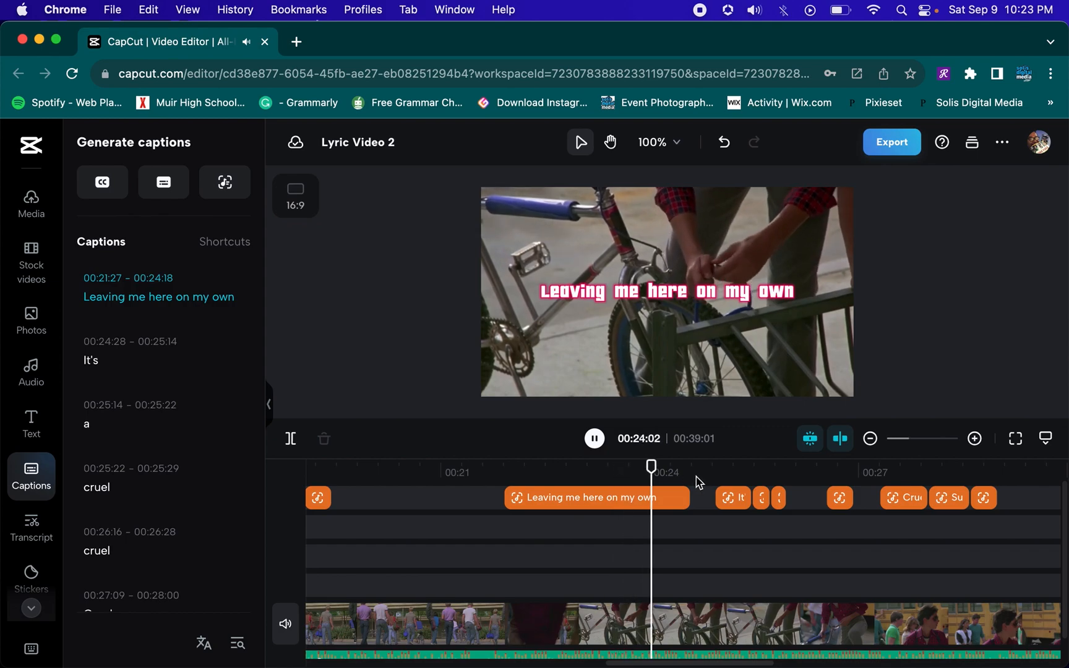
pyautogui.press('space')
# Trim the "Leaving me here on my own" caption to end at 00:24:12
pyautogui.click(686, 496)
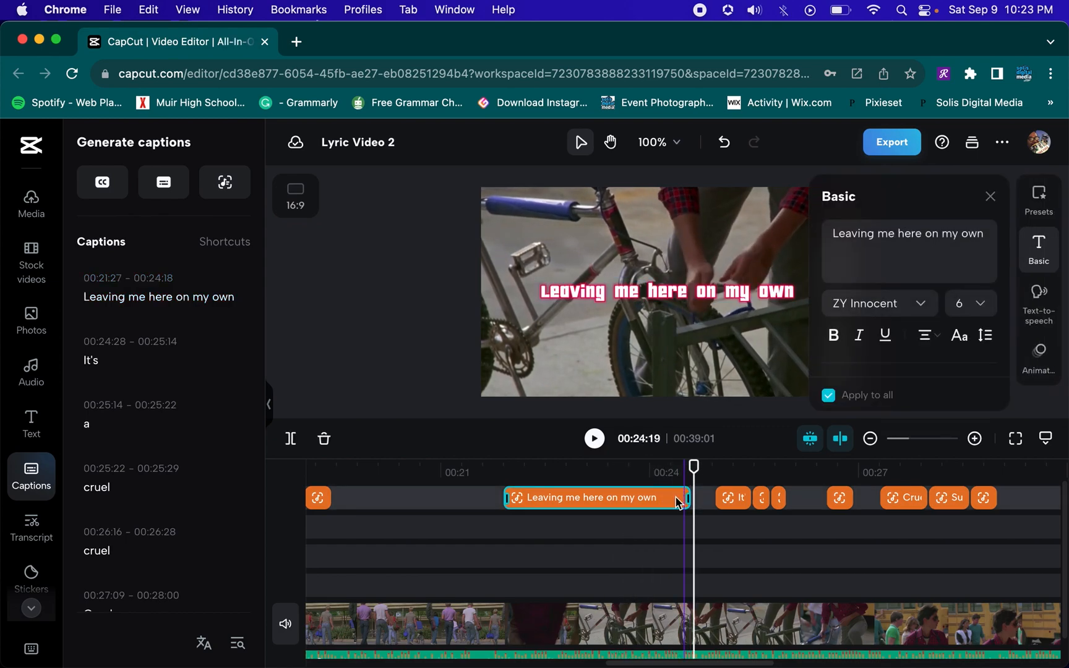
pyautogui.click(706, 502)
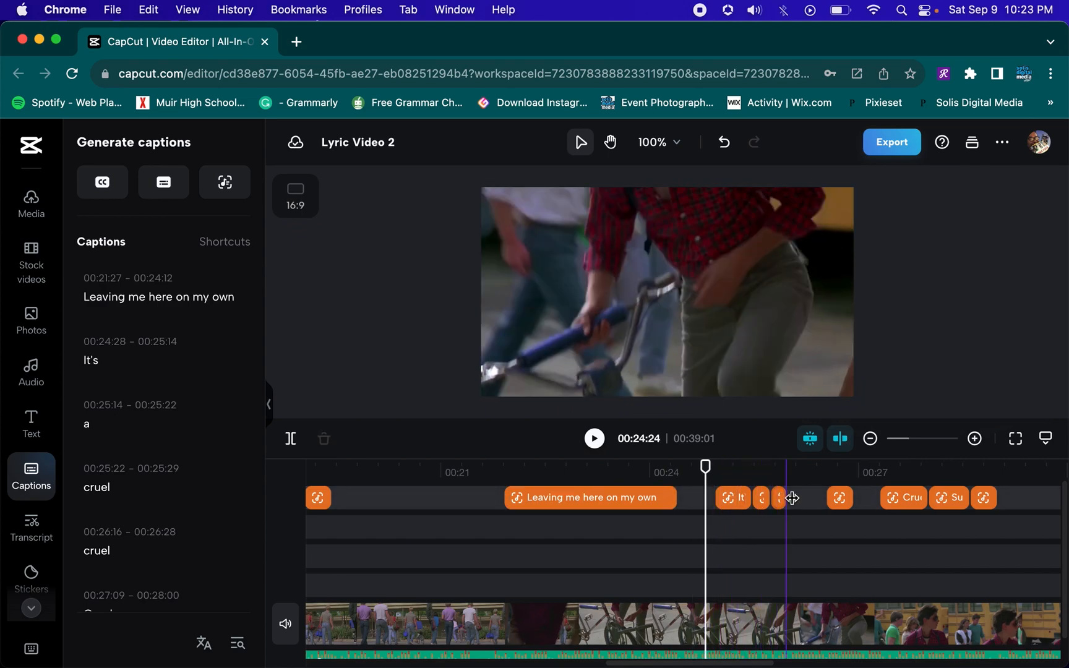
# Move the pasted word captions to the track below so "It's" starts at 00:24:06
pyautogui.moveTo(796, 500); pyautogui.dragTo(701, 533)
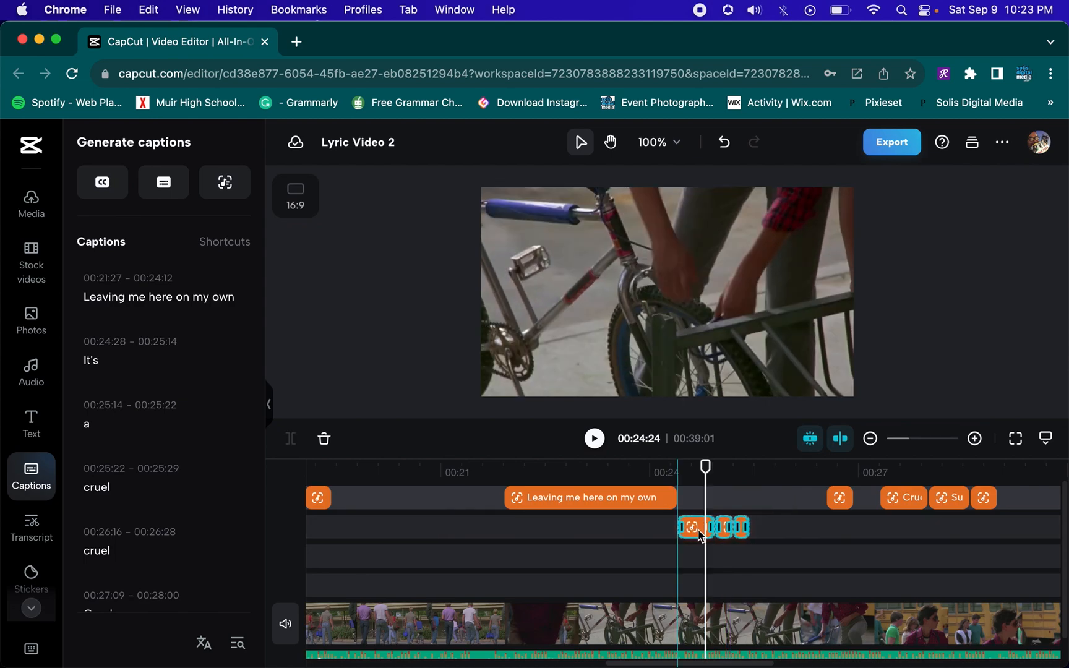
pyautogui.click(655, 466)
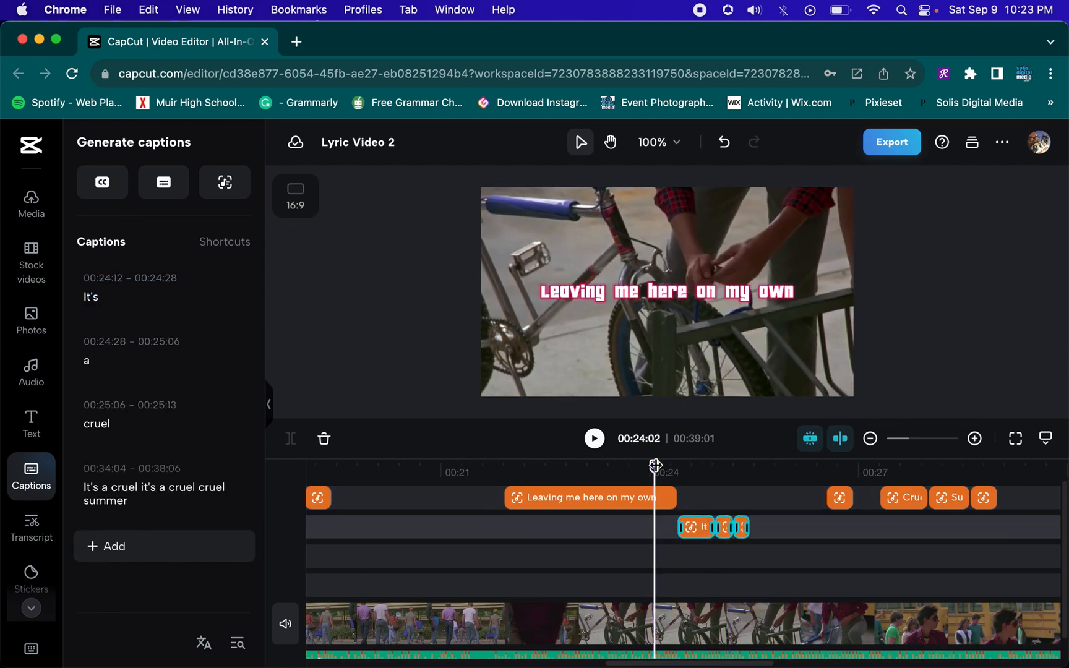
pyautogui.press('space')
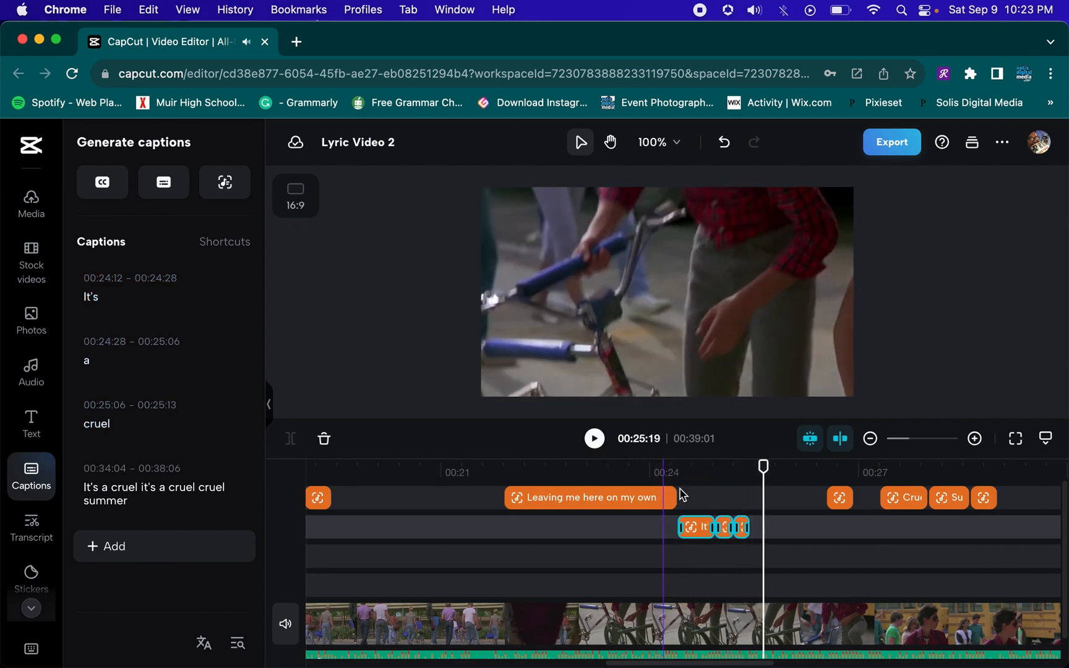
pyautogui.moveTo(654, 532); pyautogui.dragTo(684, 531)
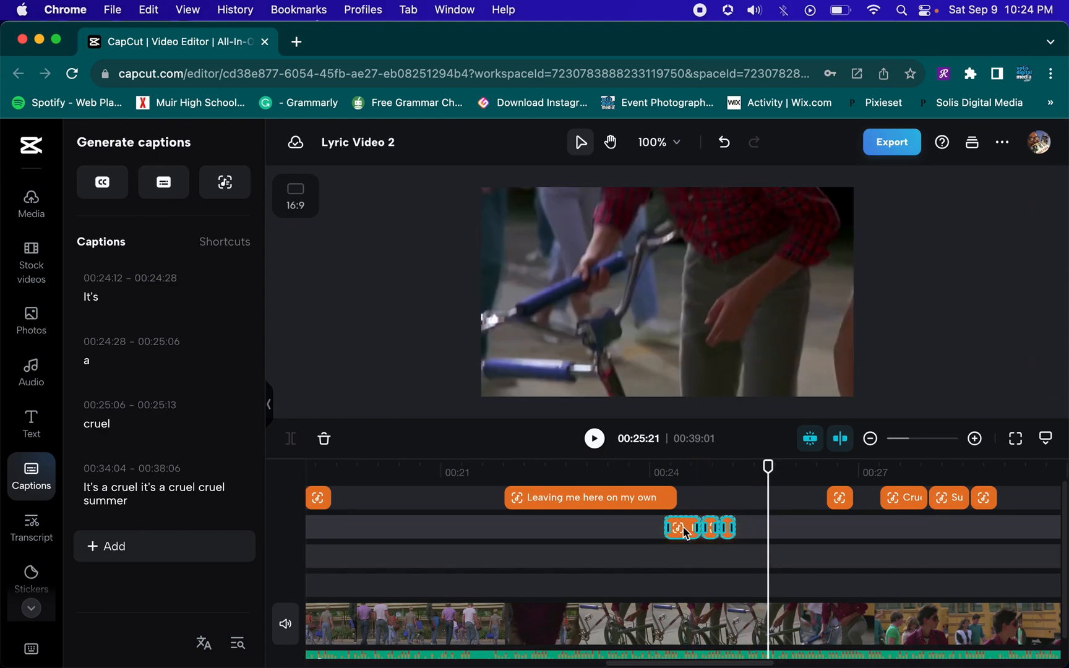
pyautogui.press('space')
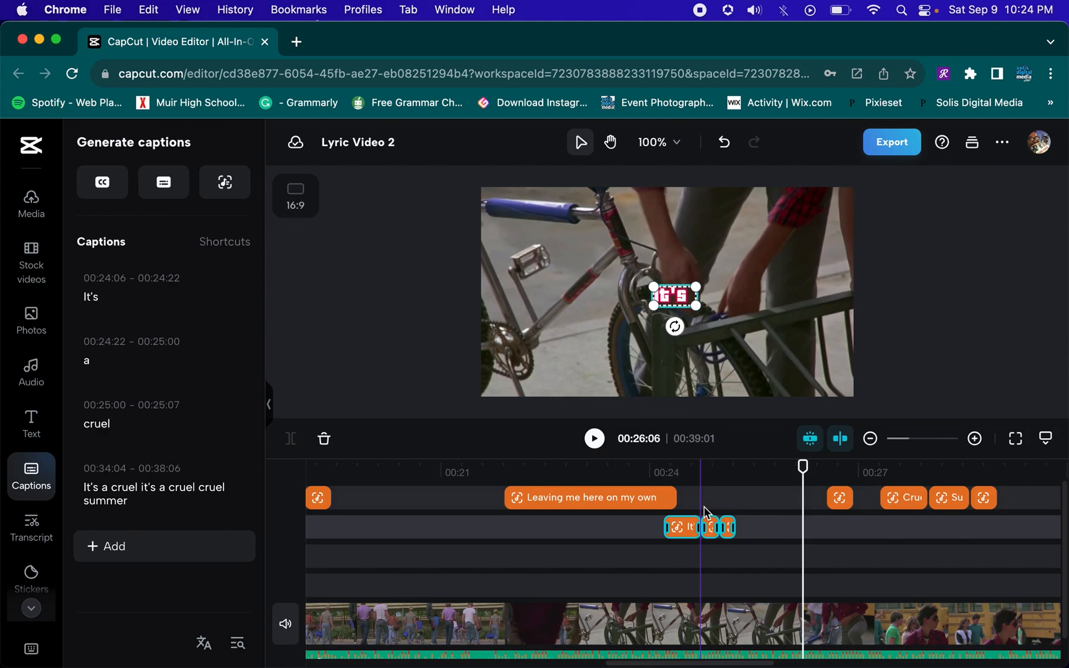
pyautogui.click(692, 563)
pyautogui.moveTo(724, 555); pyautogui.dragTo(735, 528)
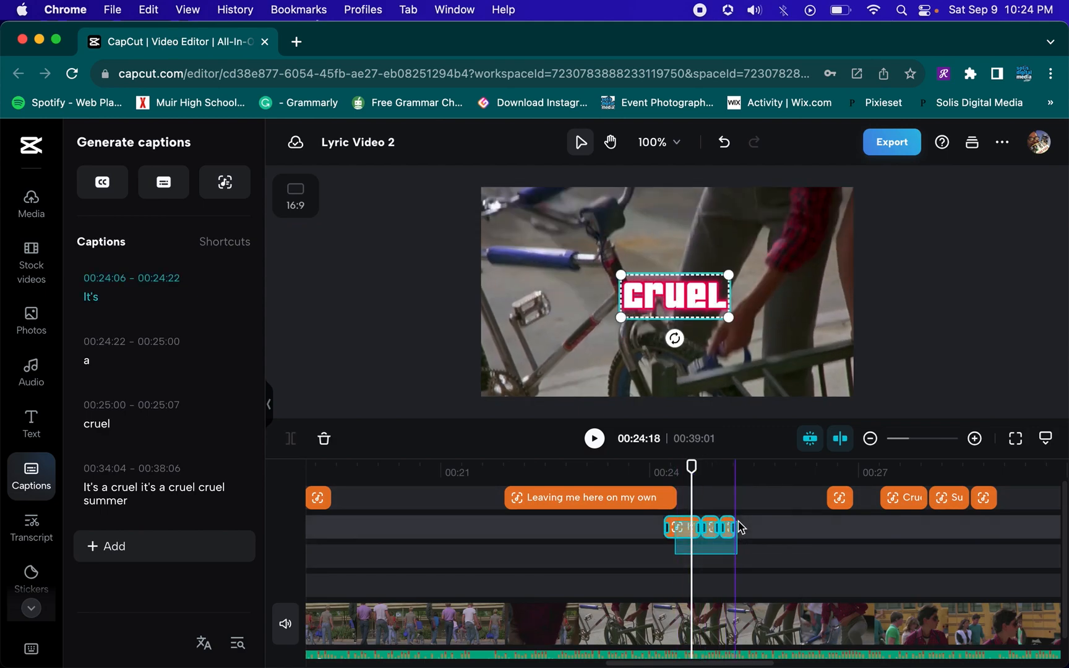
pyautogui.click(735, 476)
pyautogui.click(752, 473)
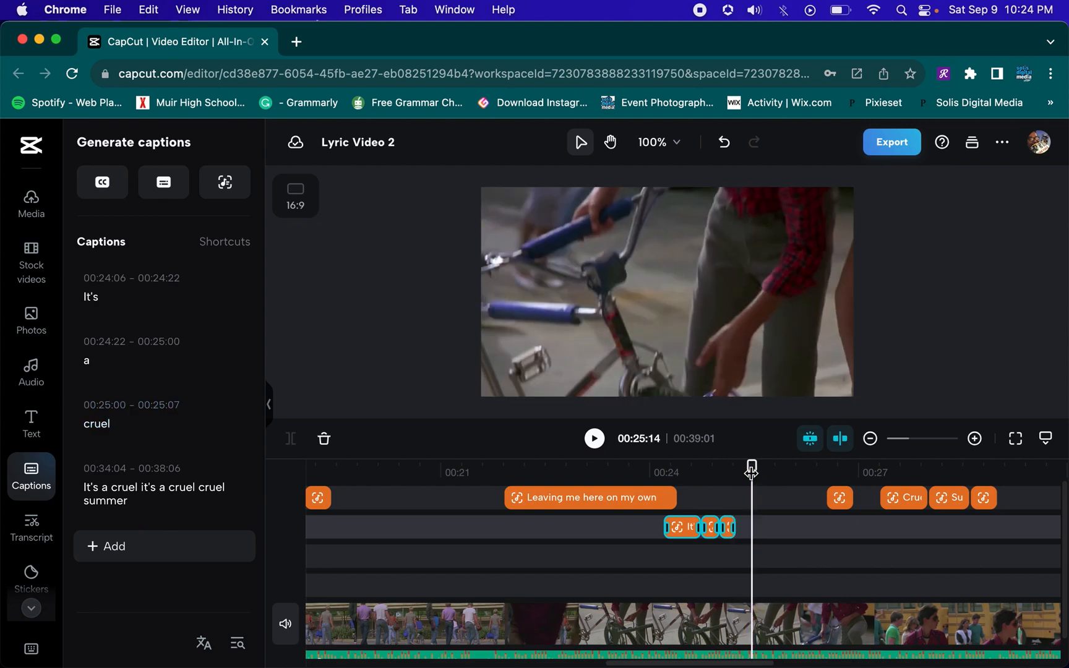
# Paste the word captions again at 00:25:14 on the track below and play them back
pyautogui.press('super+v')
pyautogui.click(652, 474)
pyautogui.press('space')
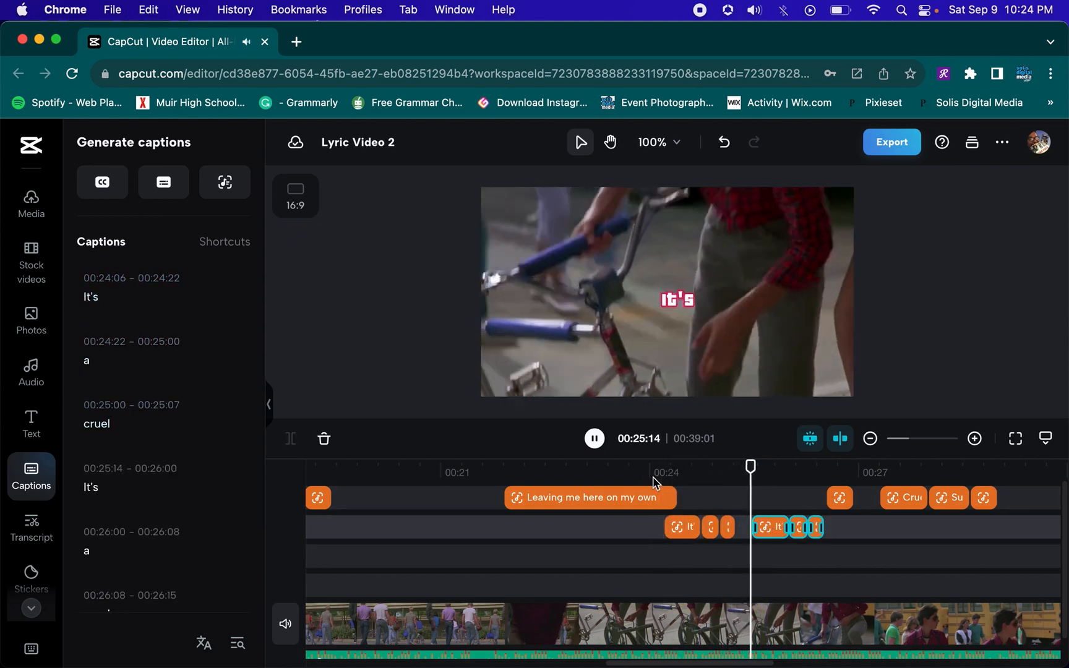
pyautogui.press('space')
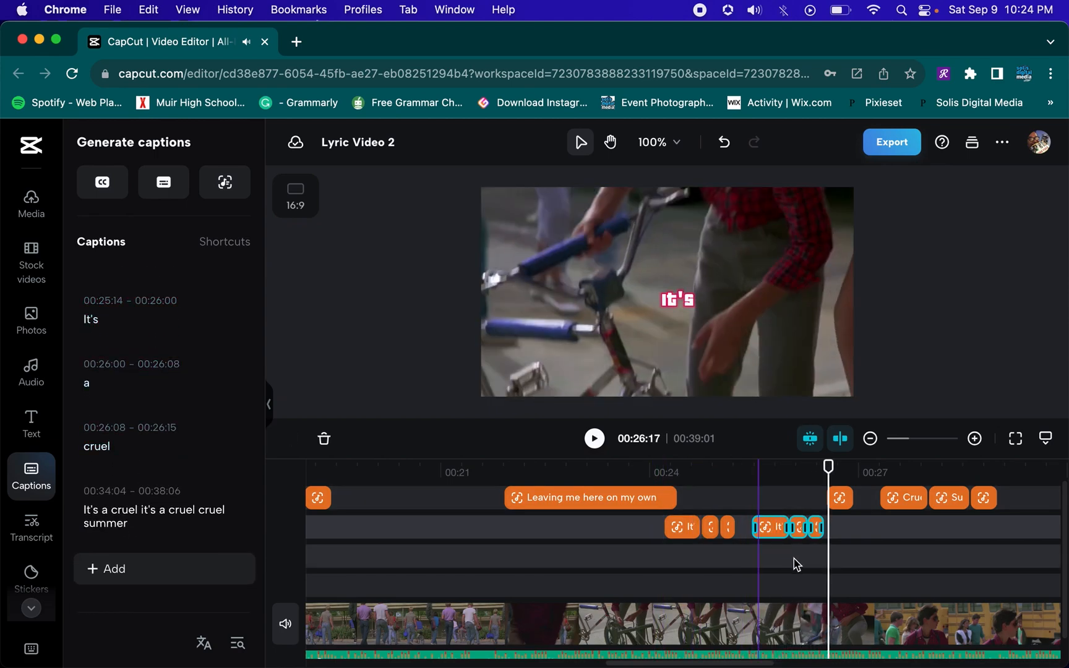
# Nudge the second pasted word group to start at 00:25:11 and replay the section from about 00:23
pyautogui.moveTo(771, 533); pyautogui.dragTo(770, 533)
pyautogui.click(639, 468)
pyautogui.press('space')
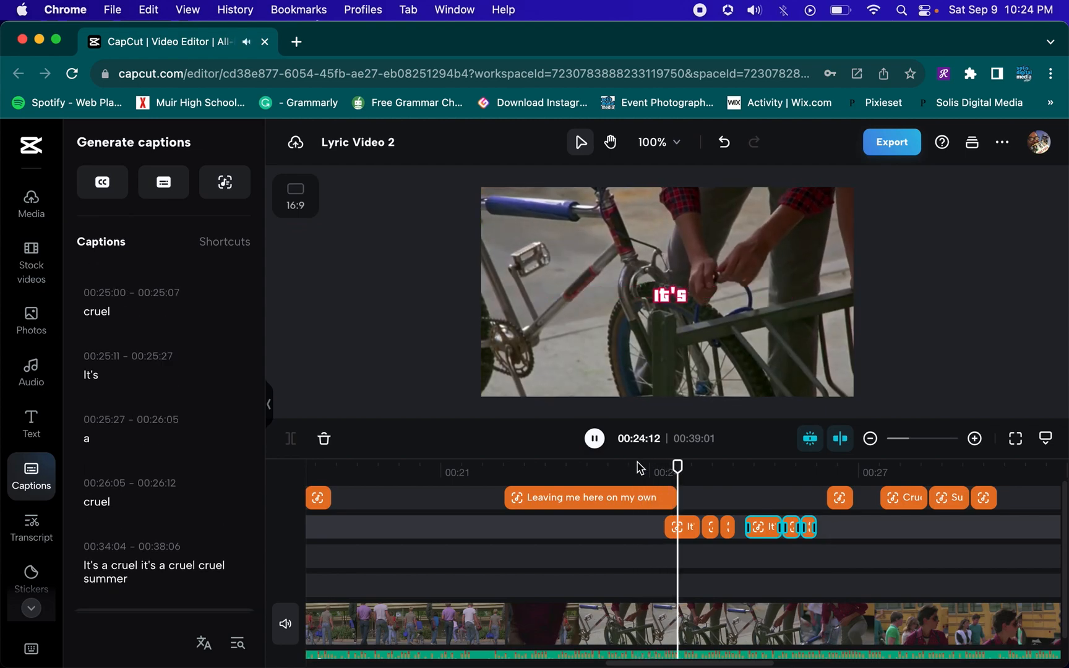
pyautogui.press('space')
# Play back the captions from the start of "Leaving me here on my own" through the chorus
pyautogui.click(676, 498)
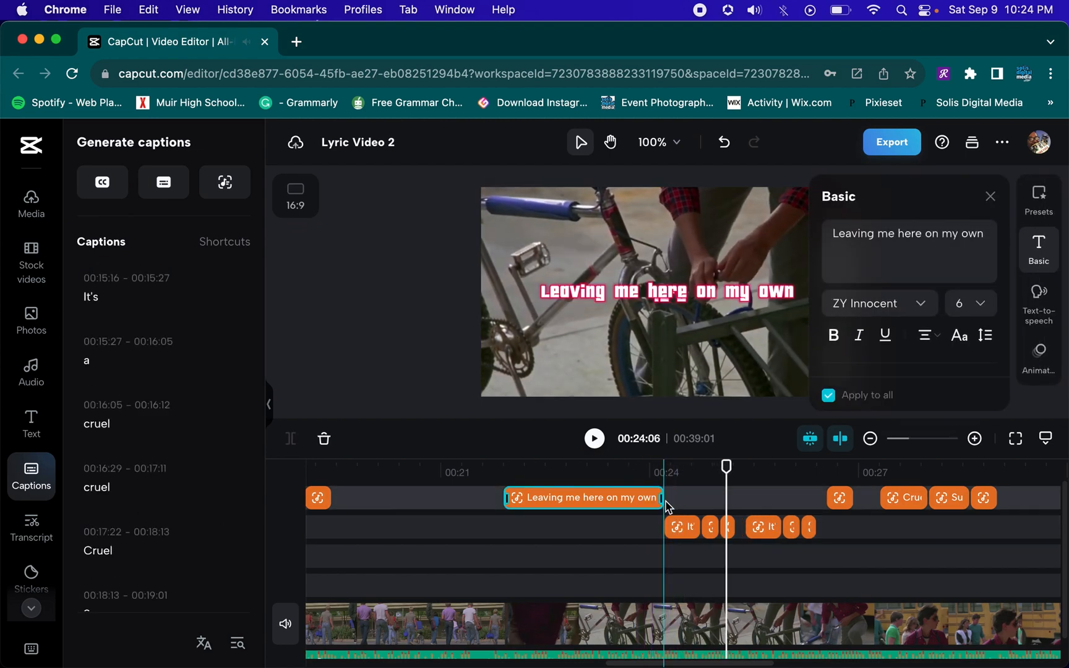
pyautogui.click(510, 473)
pyautogui.press('space')
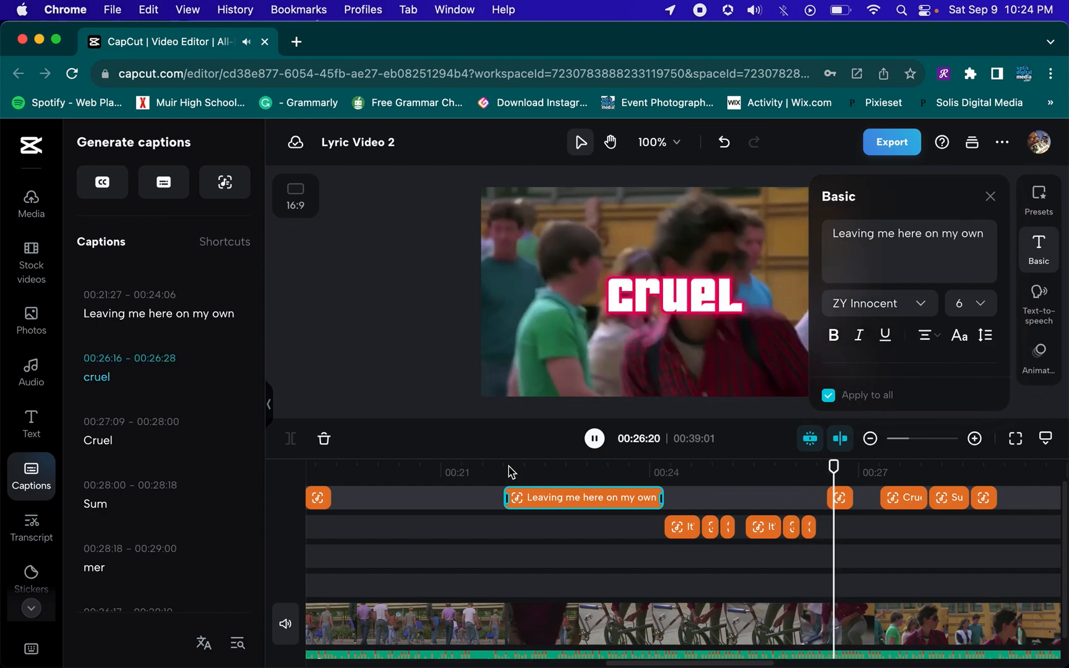
pyautogui.press('space')
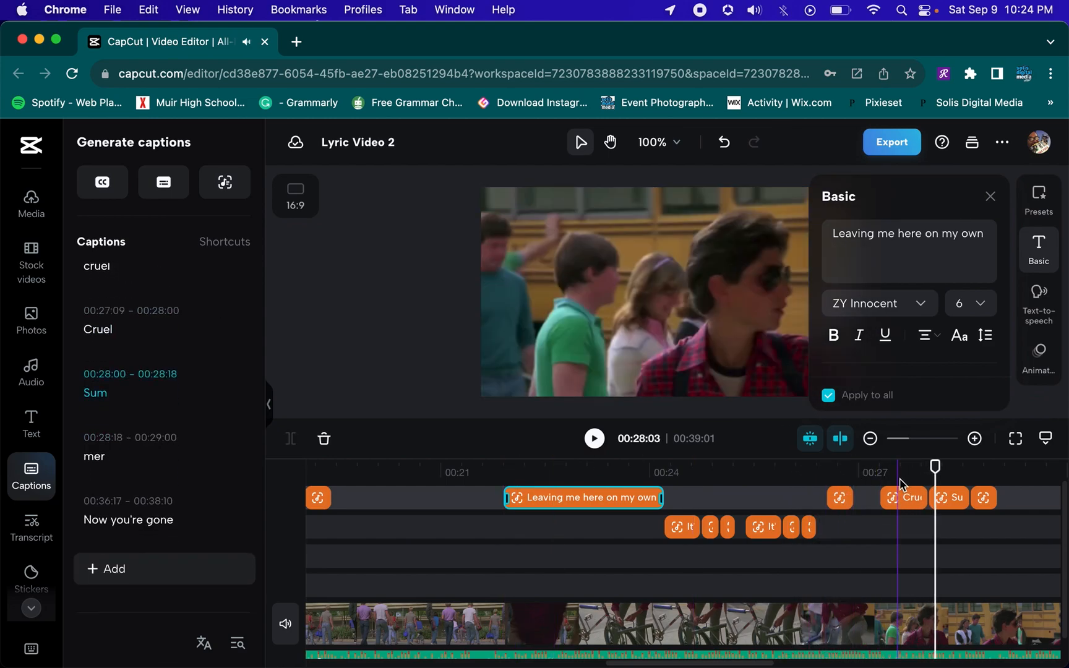
# Delete the "Cruel" caption and move the "Sum" and "mer" captions to the word track starting at 00:26:28
pyautogui.click(905, 498)
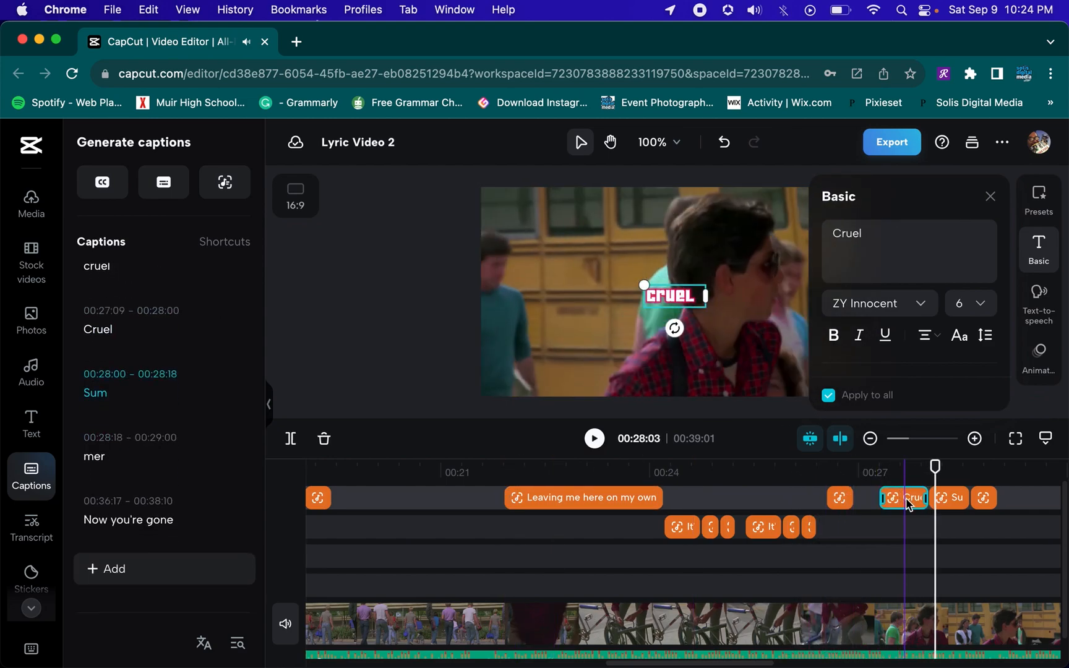
pyautogui.press('Delete')
pyautogui.click(991, 506)
pyautogui.keyDown('shift'); pyautogui.click(940, 504); pyautogui.keyUp('shift')
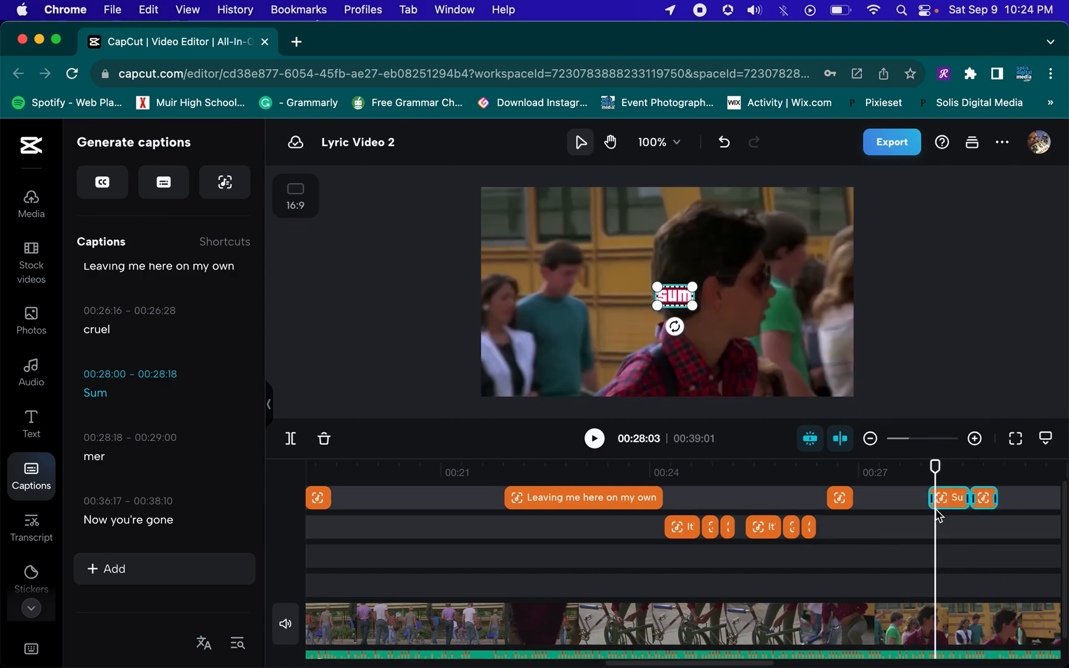
pyautogui.moveTo(950, 502); pyautogui.dragTo(876, 531)
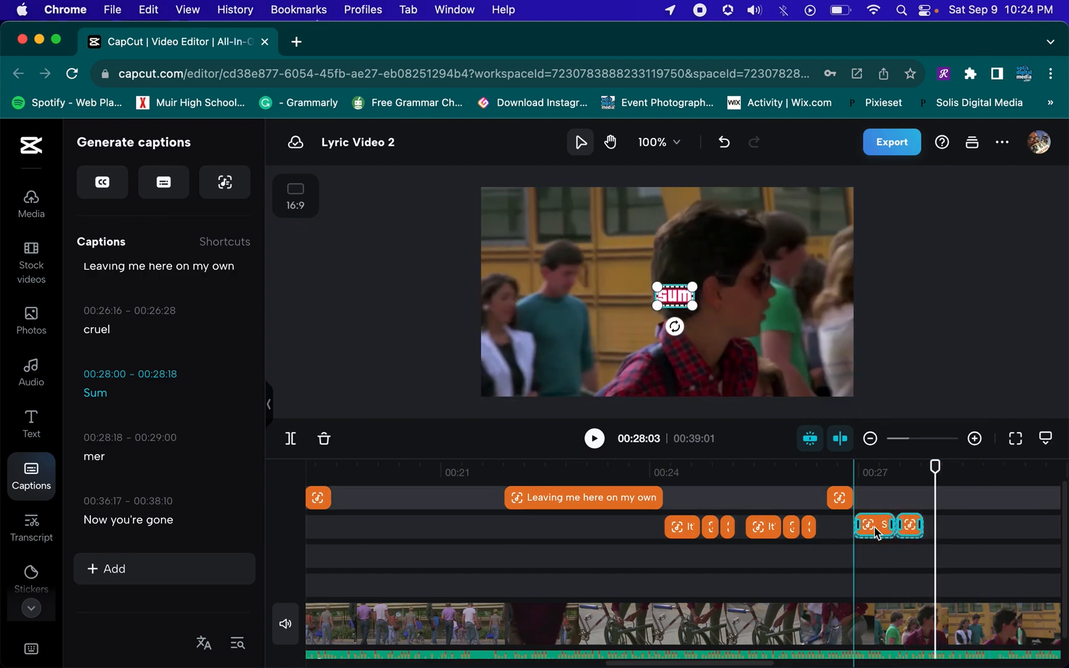
# Replay the word captions from about 00:24 through "Sum mer" to check their timing
pyautogui.click(779, 474)
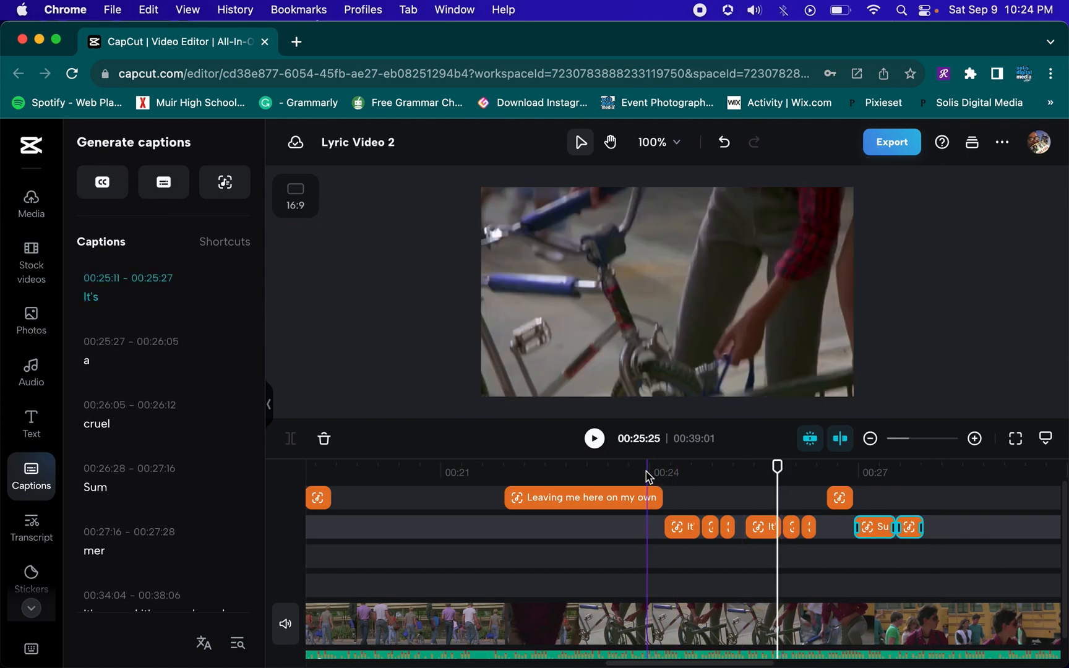
pyautogui.click(645, 470)
pyautogui.press('space')
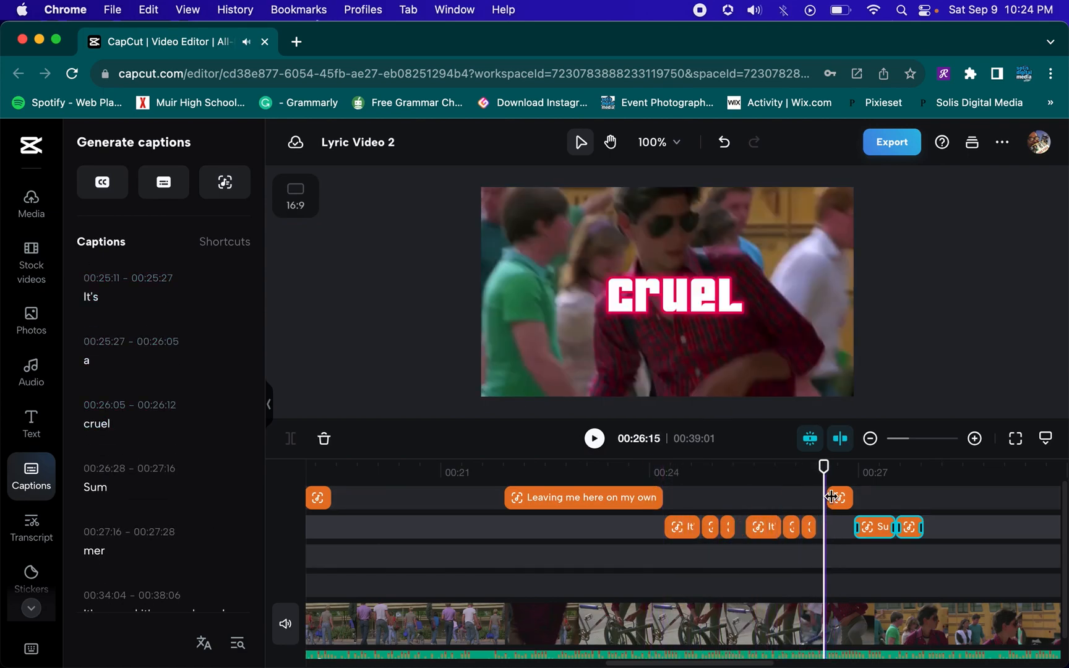
pyautogui.click(725, 479)
pyautogui.press('space')
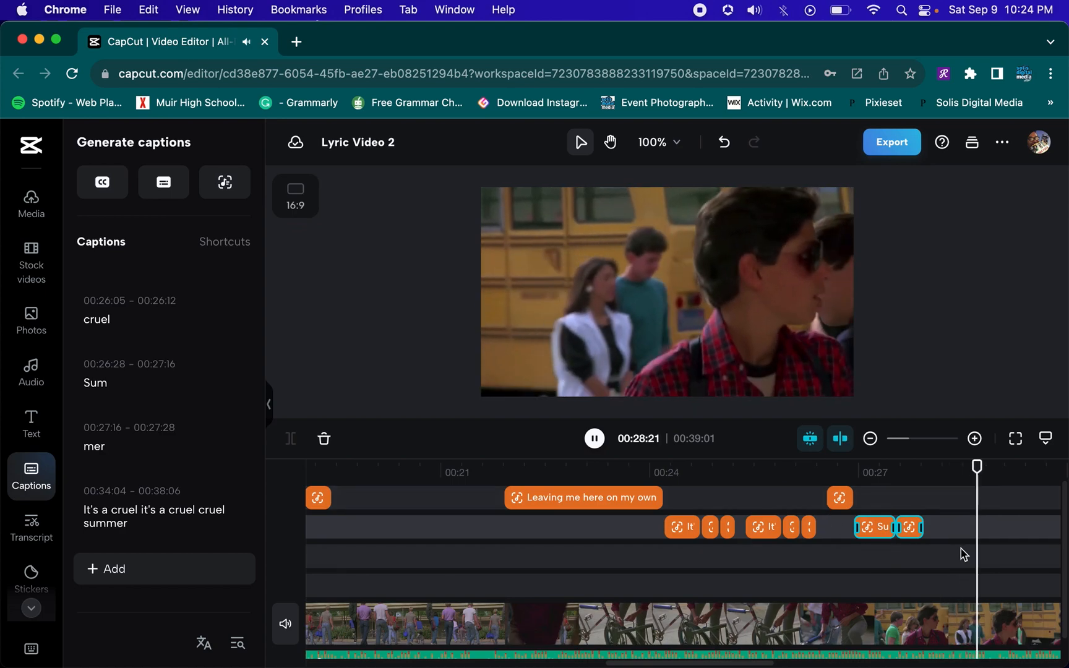
pyautogui.press('space')
pyautogui.hscroll(4, 966, 552)
pyautogui.click(802, 493)
pyautogui.press('space')
pyautogui.press('space')
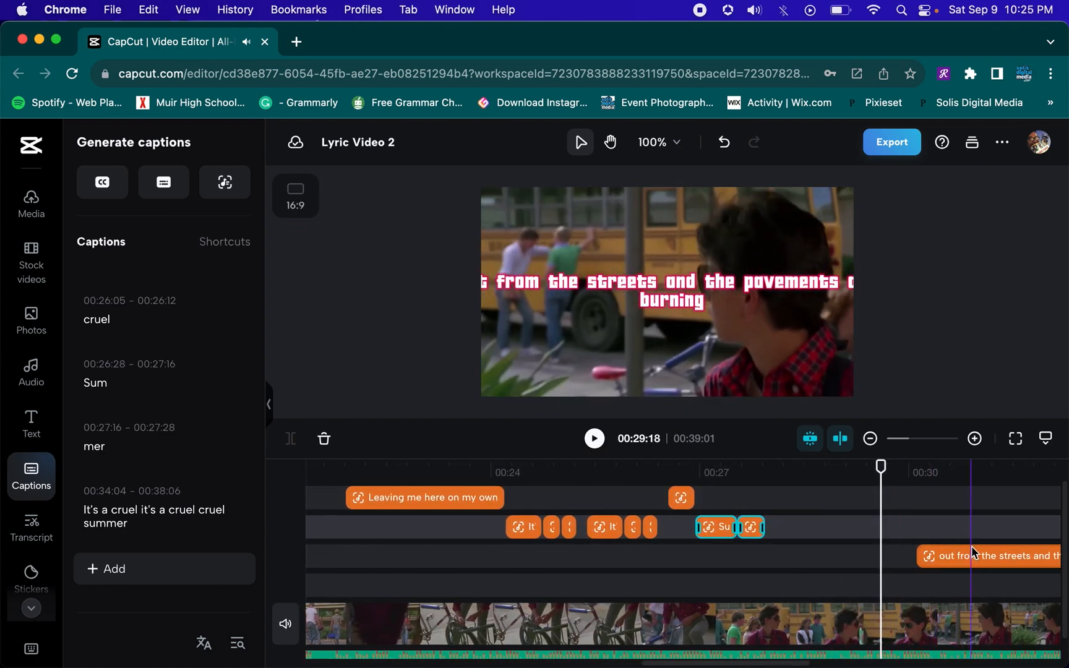
# Move the "out from the streets and the pavements are burning" caption to start at 00:27:28
pyautogui.click(973, 553)
pyautogui.moveTo(974, 557); pyautogui.dragTo(830, 560)
pyautogui.hscroll(5, 812, 538)
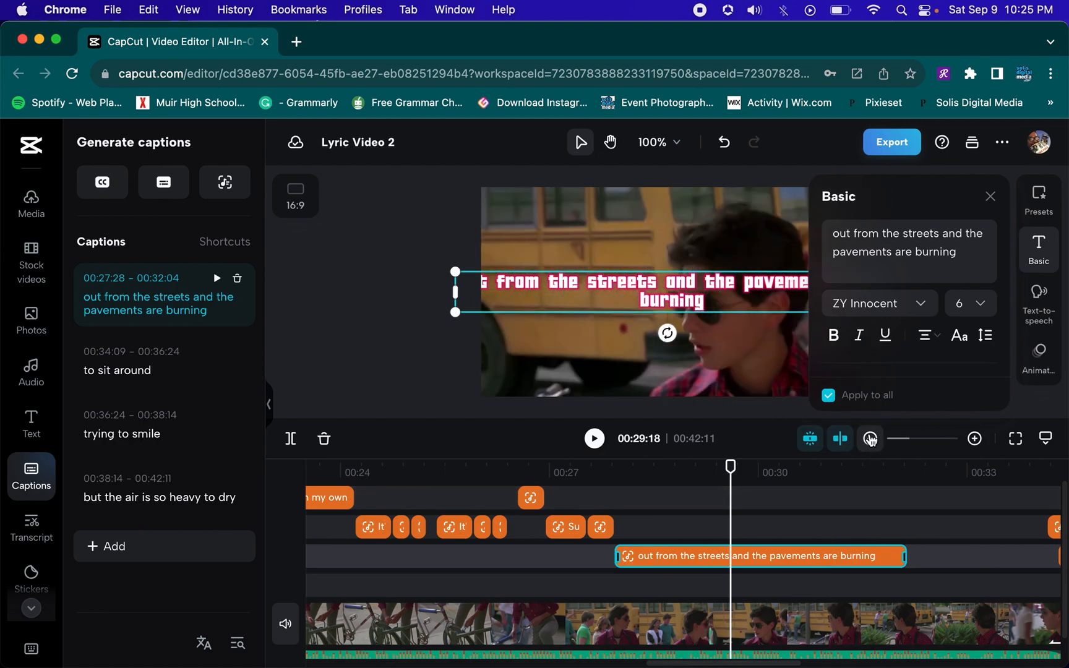
# Zoom the timeline out and replay from about 00:28
pyautogui.click(870, 438)
pyautogui.click(870, 439)
pyautogui.click(689, 475)
pyautogui.press('space')
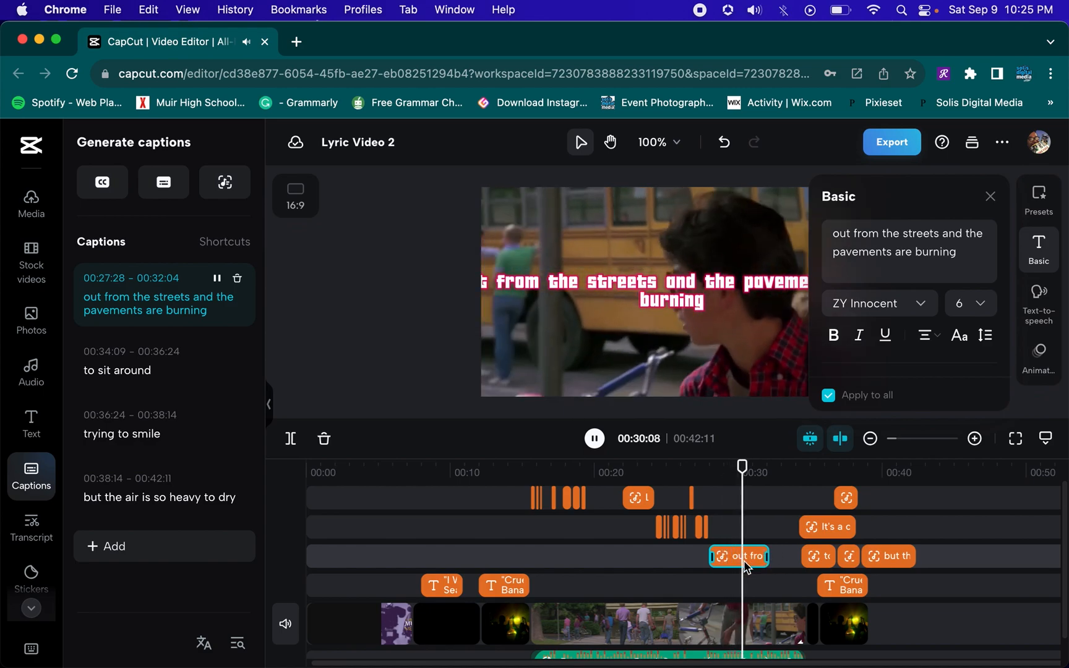
# Shift the "out from the streets", "It's a cruel it's a cruel cruel summer" and "to sit around" captions later in the timeline
pyautogui.click(746, 565)
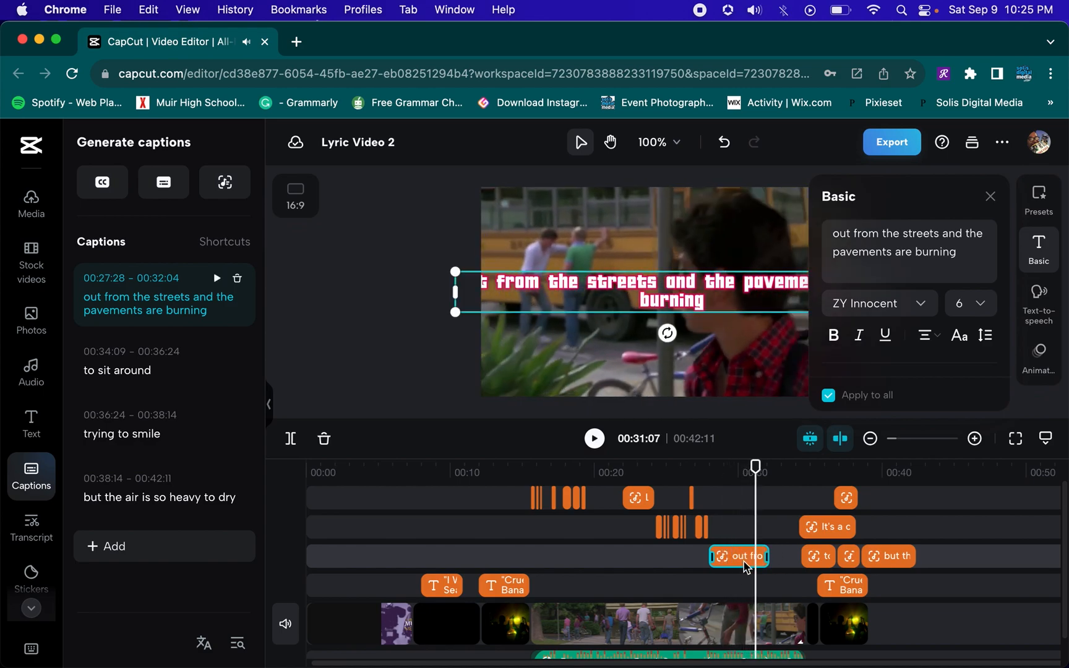
pyautogui.moveTo(746, 565); pyautogui.dragTo(972, 523)
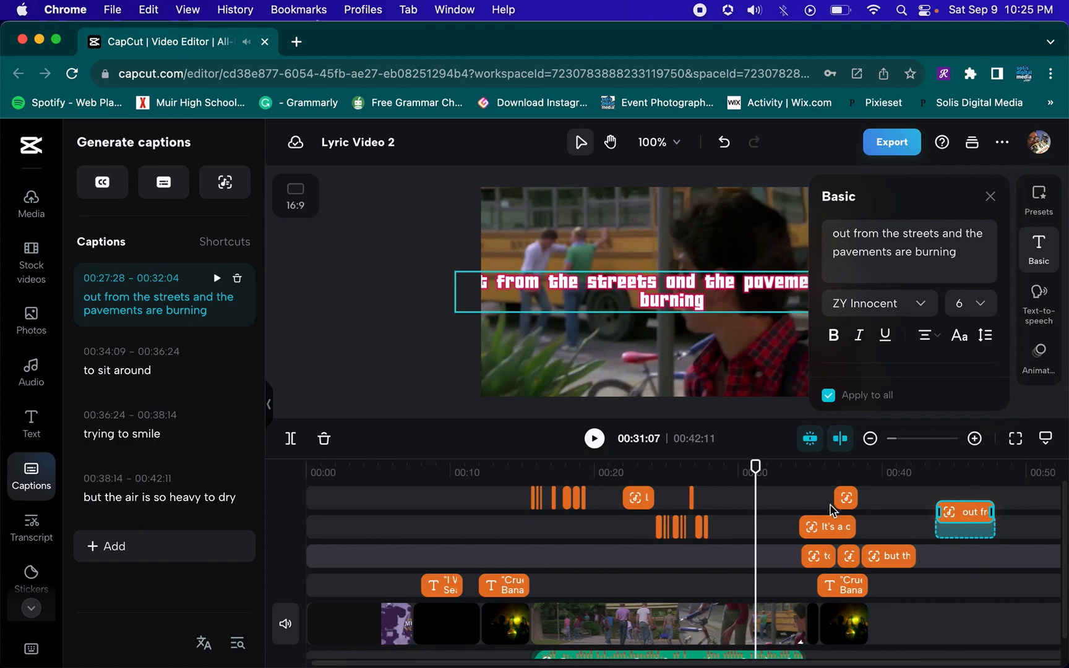
pyautogui.moveTo(834, 512); pyautogui.dragTo(835, 510)
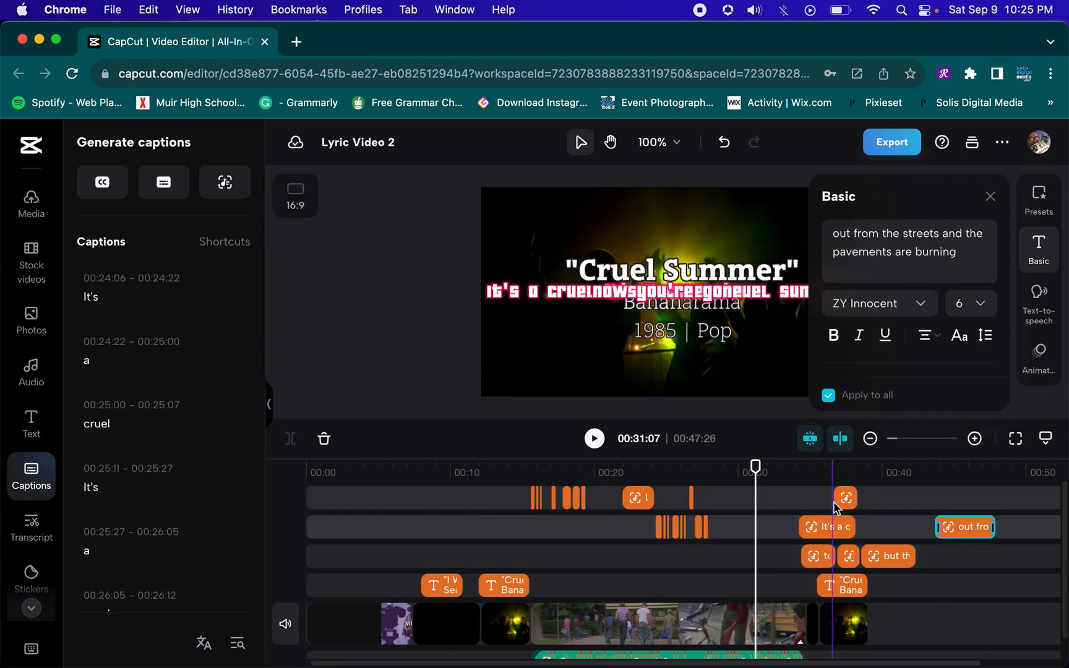
pyautogui.click(839, 526)
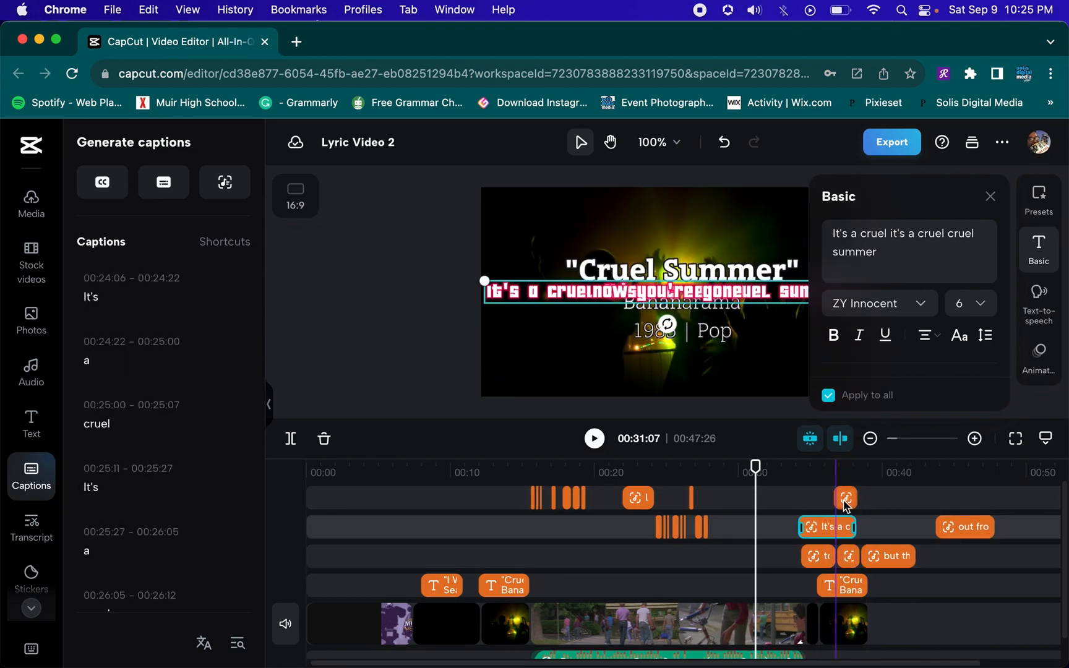
pyautogui.moveTo(828, 526); pyautogui.dragTo(908, 527)
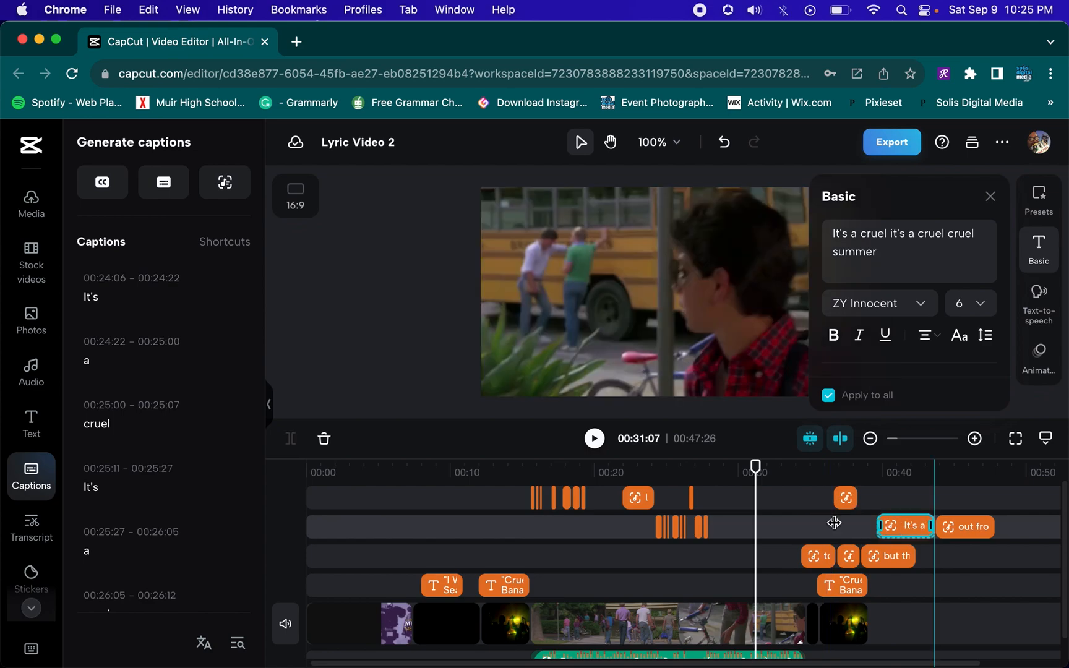
pyautogui.click(821, 558)
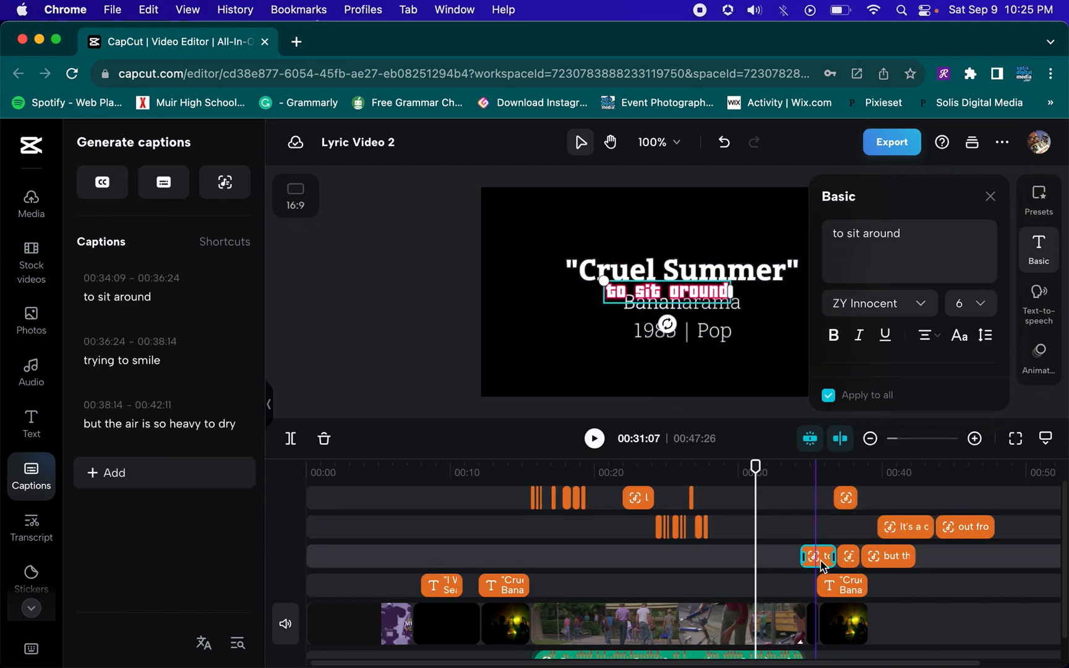
pyautogui.moveTo(822, 563); pyautogui.dragTo(957, 559)
# Move the "Now you're gone" caption to start at 00:29:01 and play it back
pyautogui.moveTo(881, 531); pyautogui.dragTo(737, 528)
pyautogui.click(676, 472)
pyautogui.press('space')
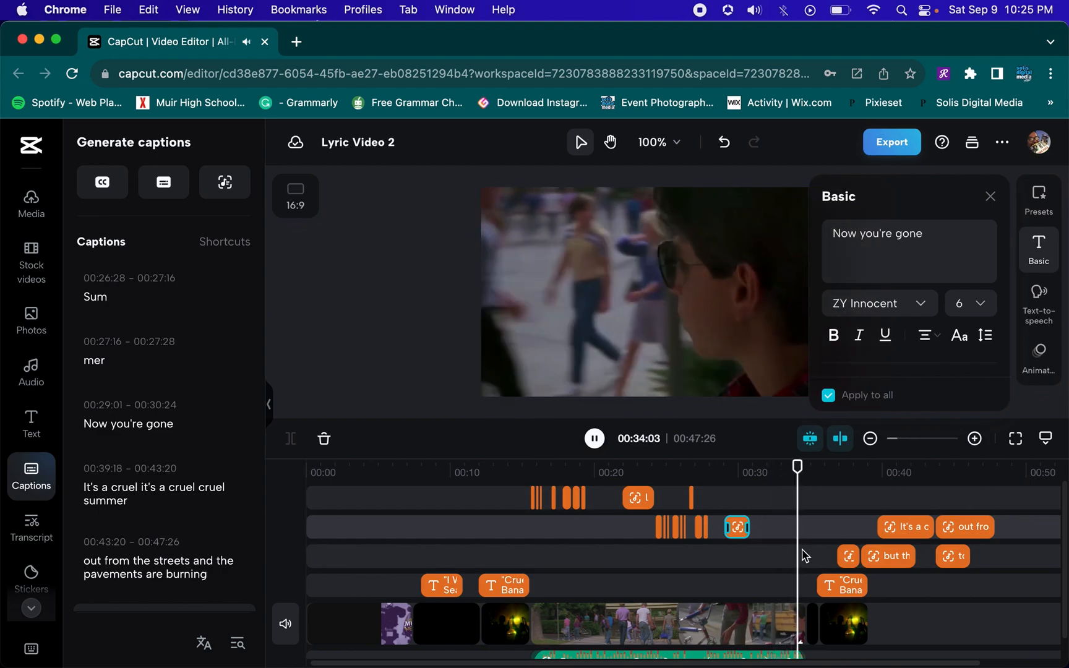
# Select and delete all the remaining captions after "Now you're gone"
pyautogui.moveTo(846, 533); pyautogui.dragTo(989, 566)
pyautogui.press('Delete')
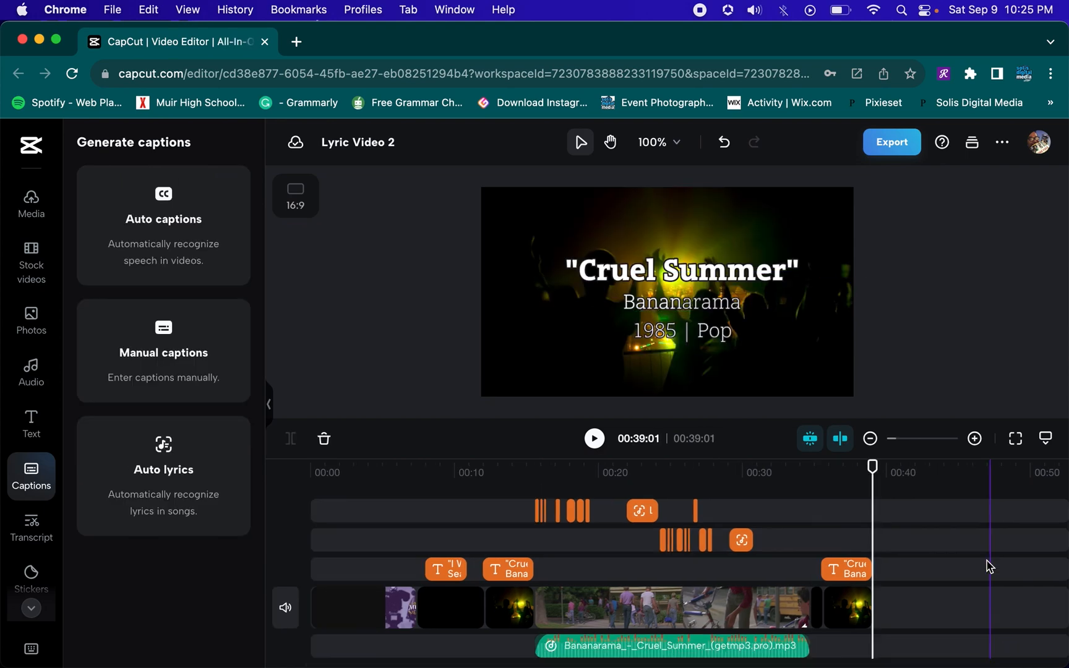
# Preview the video in full screen from about 00:11
pyautogui.click(470, 478)
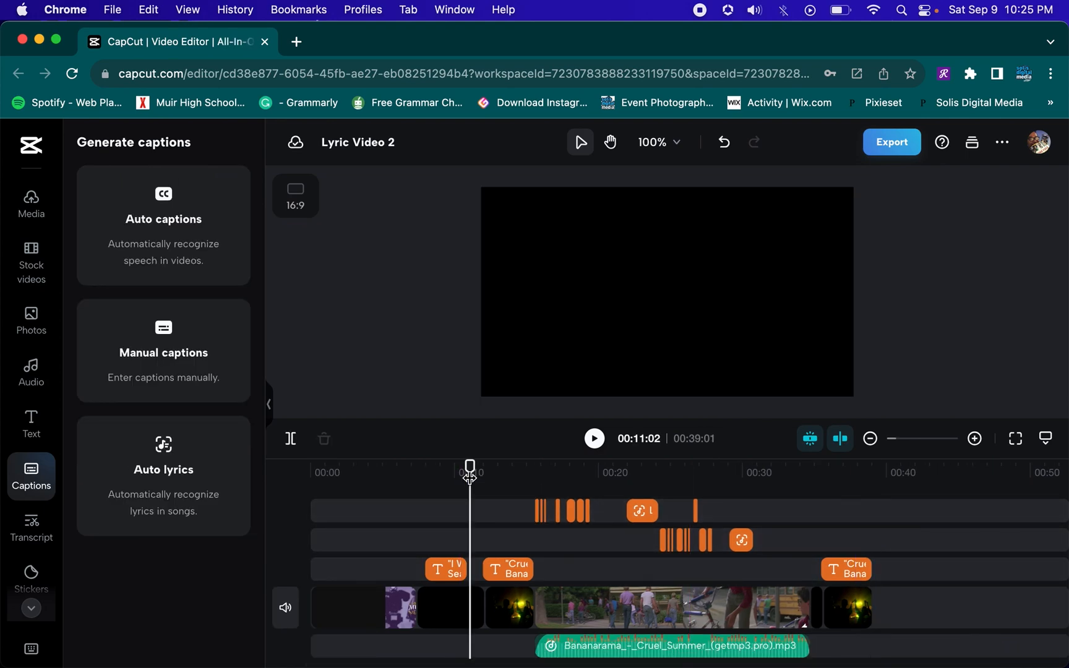
pyautogui.press('space')
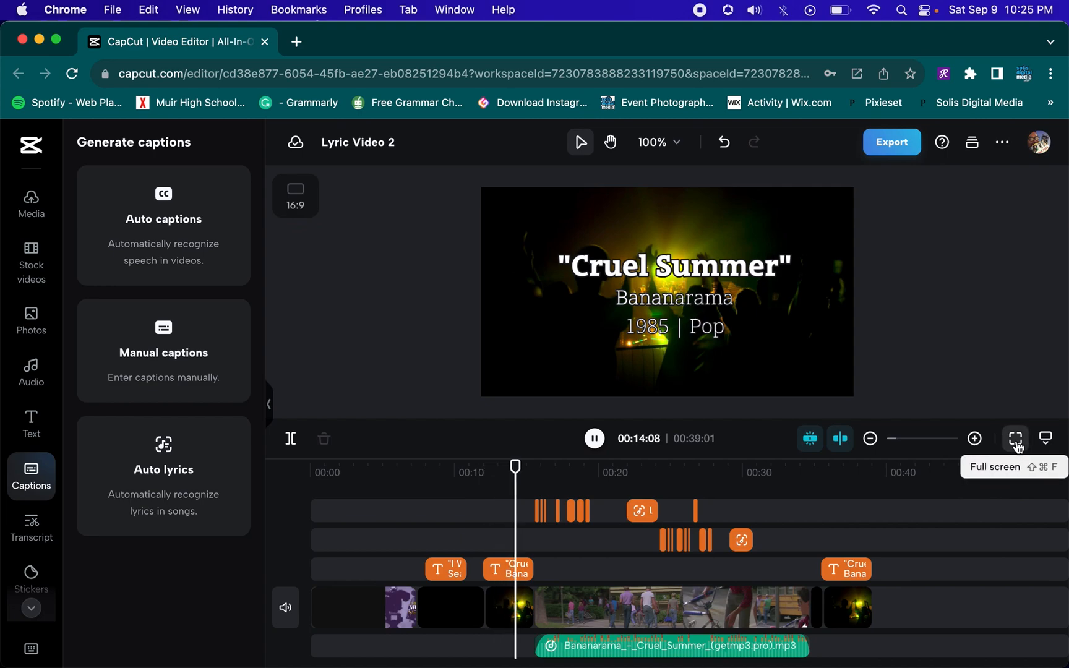
pyautogui.click(1016, 441)
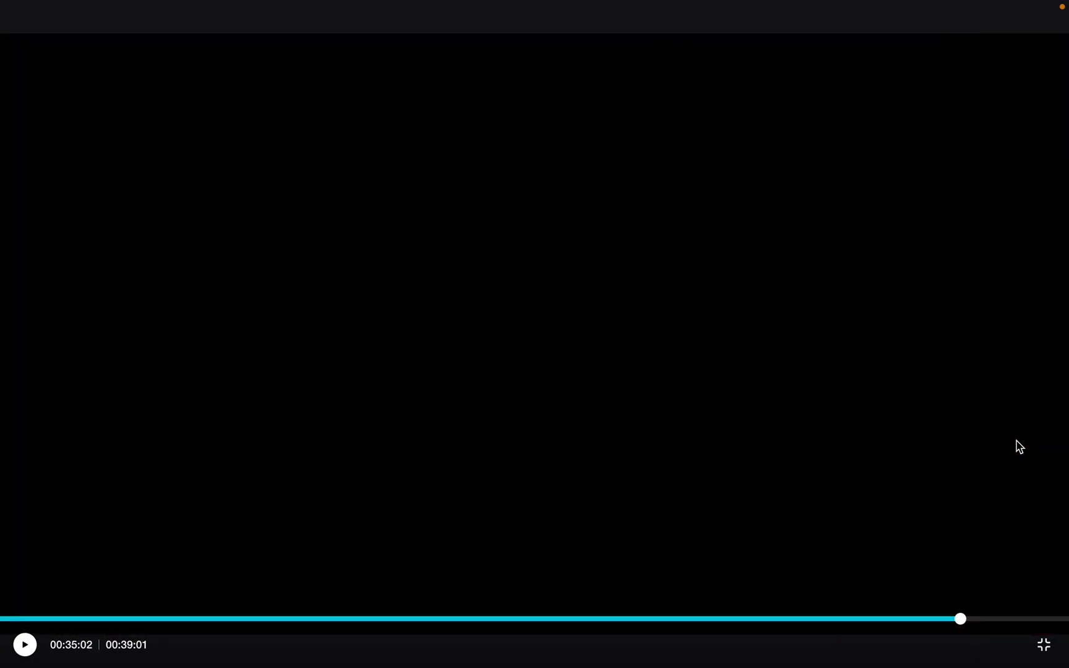
pyautogui.press('Escape')
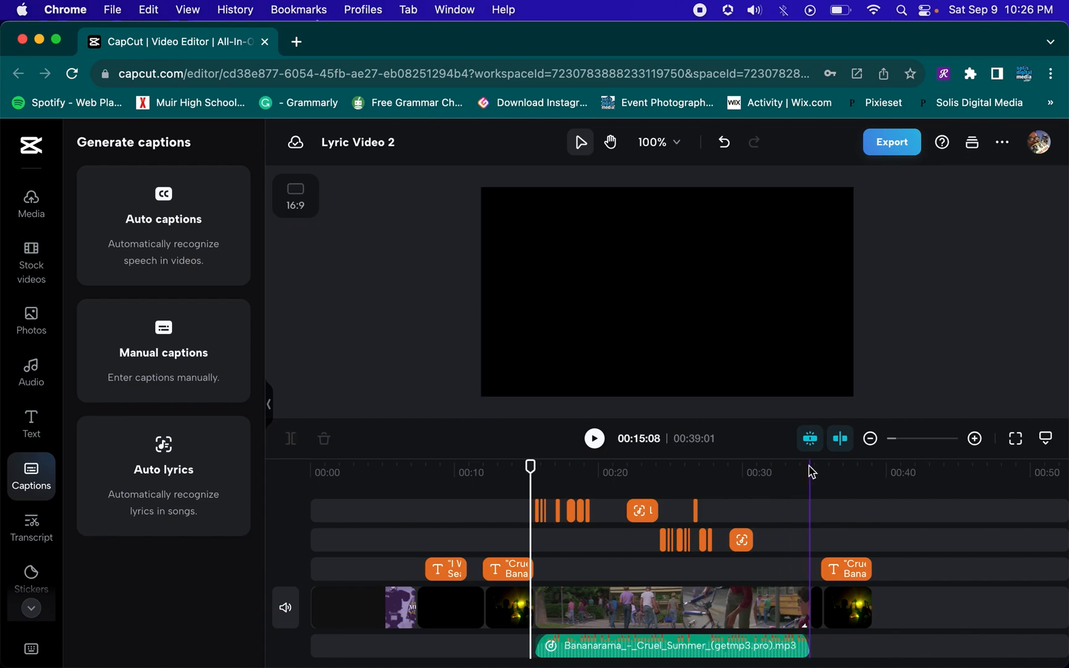
# Zoom into the timeline and play back the lyric captions from about 00:33
pyautogui.click(810, 470)
pyautogui.moveTo(809, 468); pyautogui.dragTo(897, 549)
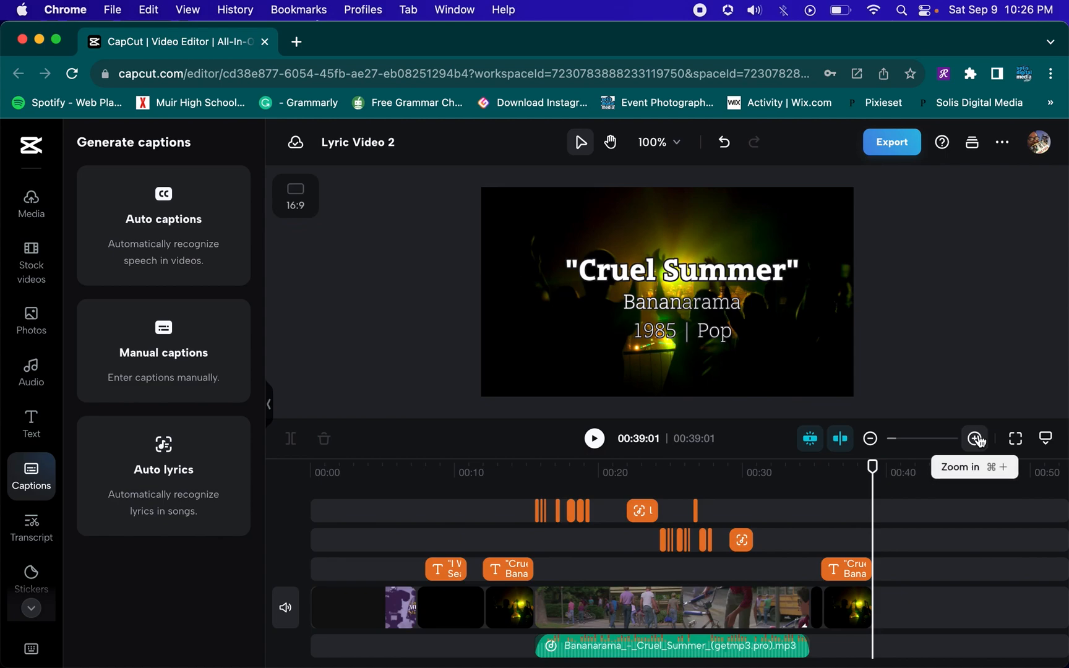
pyautogui.click(976, 440)
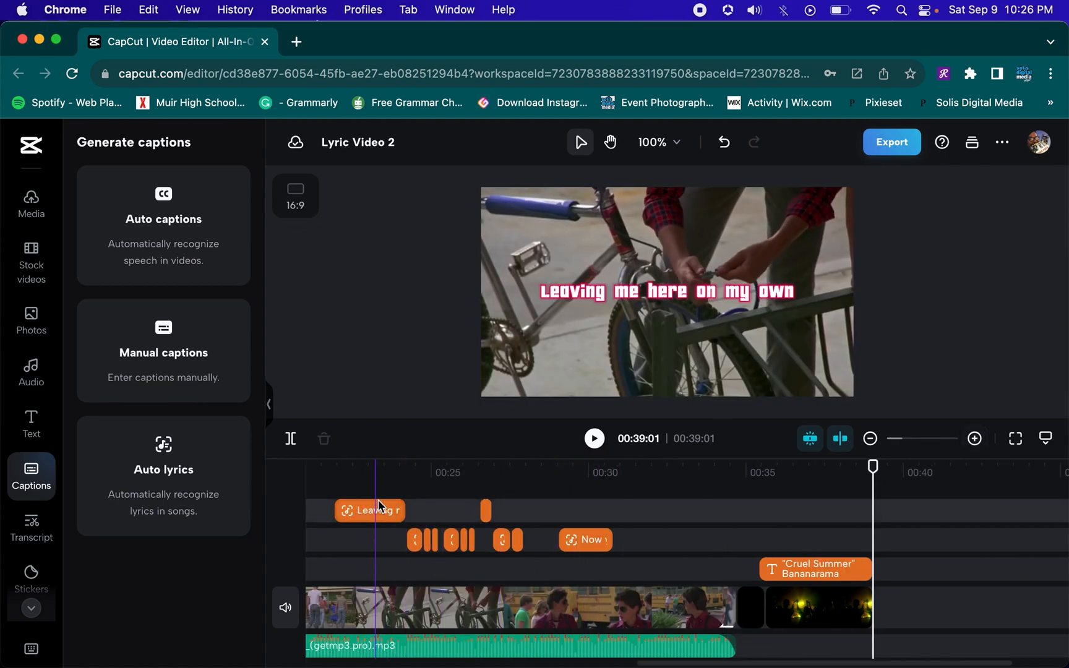
pyautogui.hscroll(-5, 397, 516)
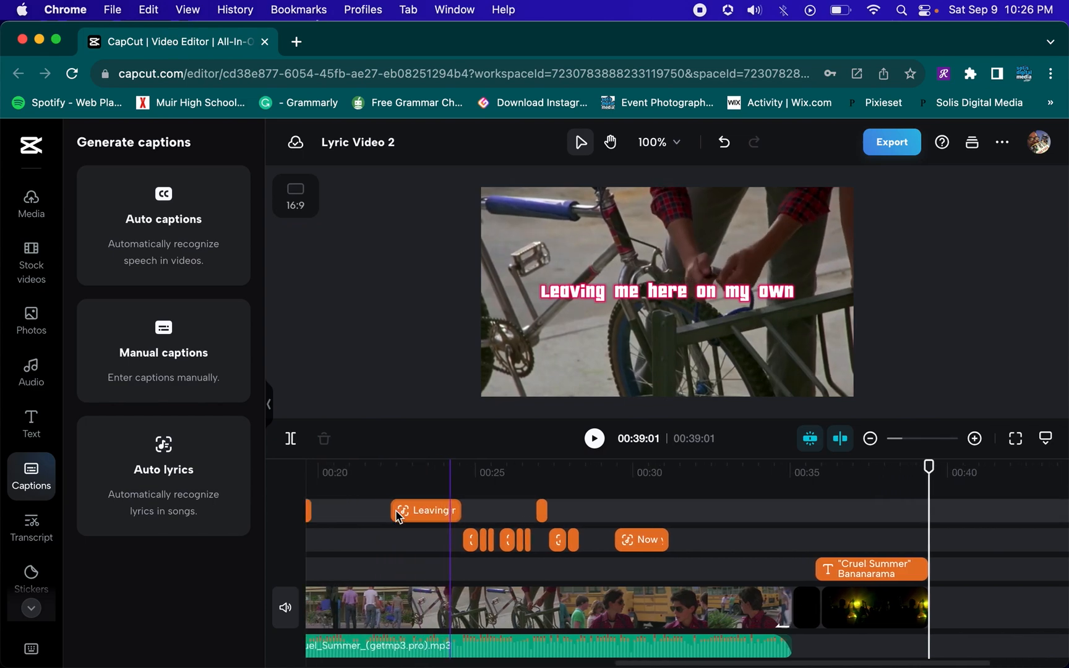
pyautogui.hscroll(-2, 396, 516)
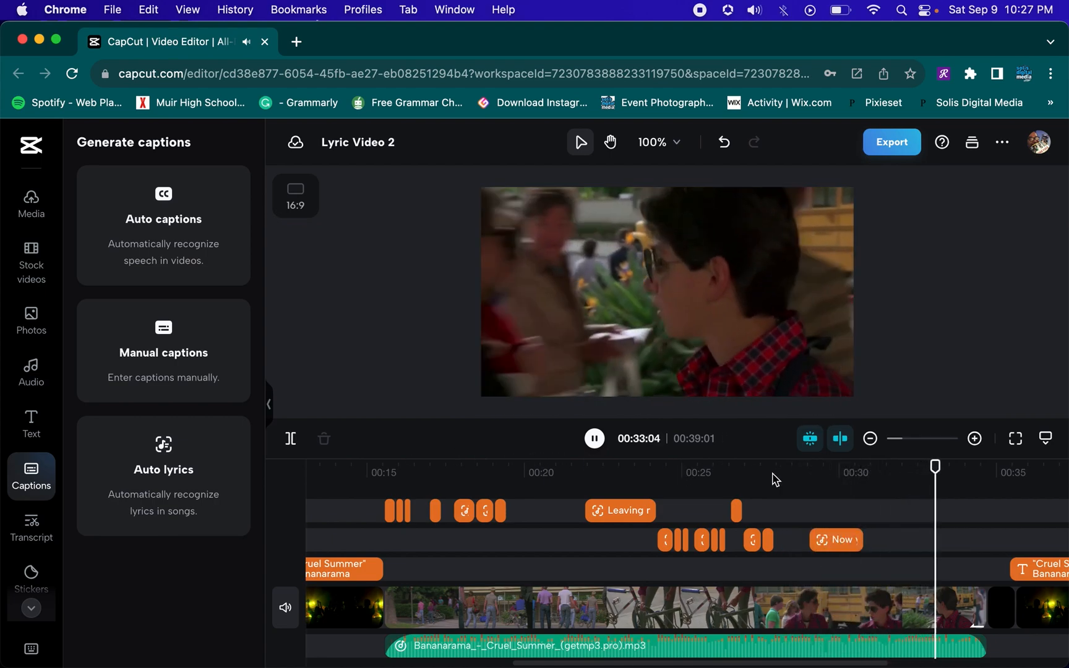
pyautogui.press('space')
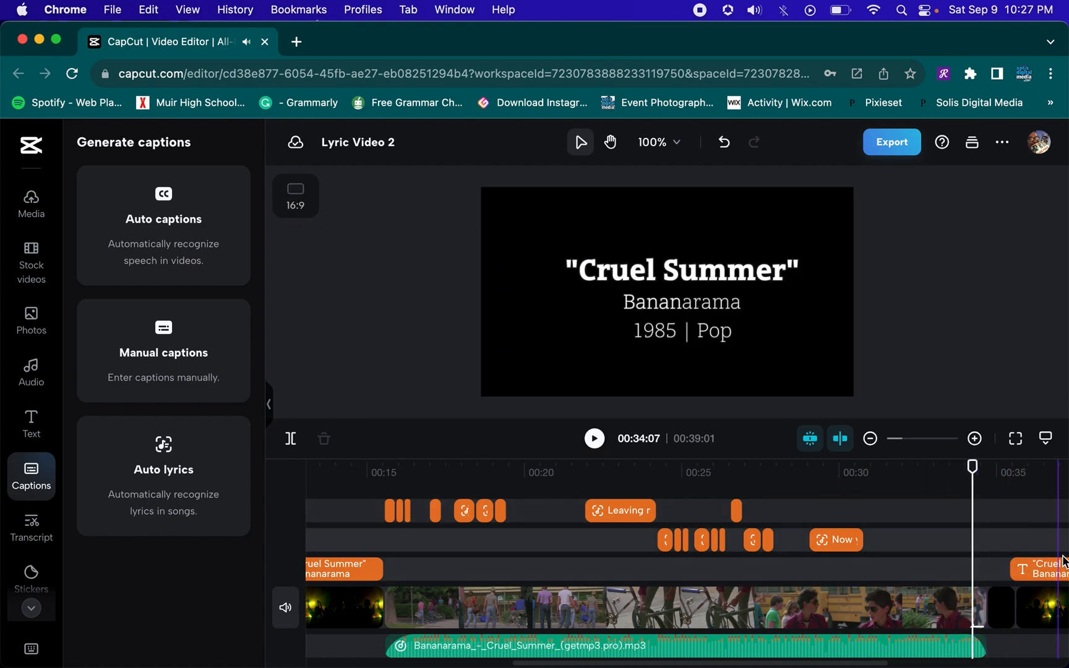
pyautogui.hscroll(5, 1038, 541)
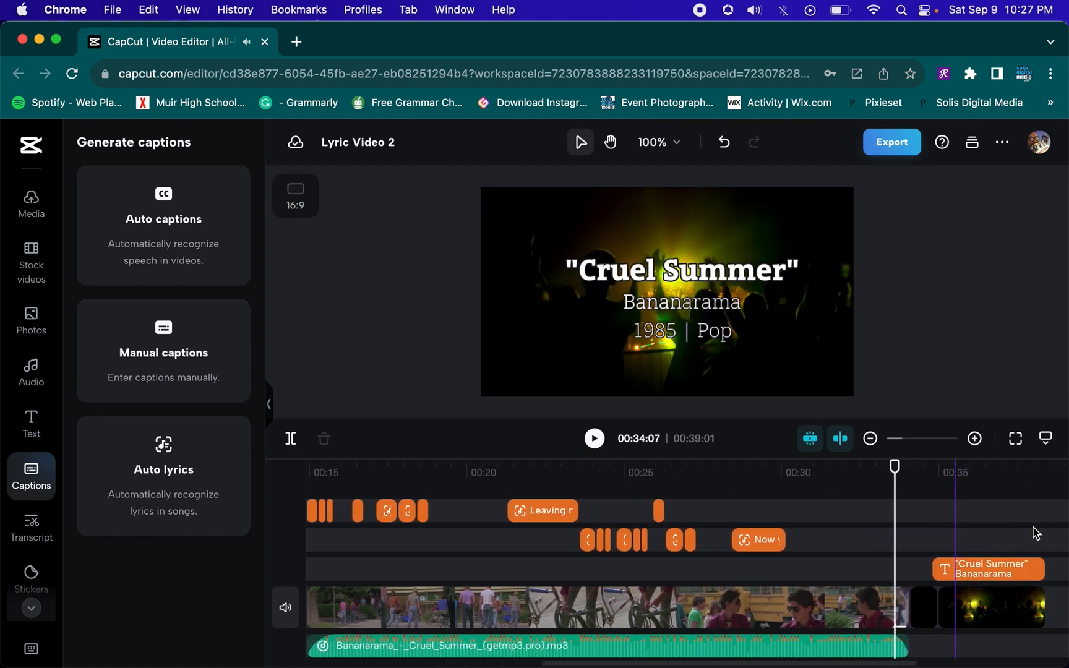
pyautogui.click(848, 517)
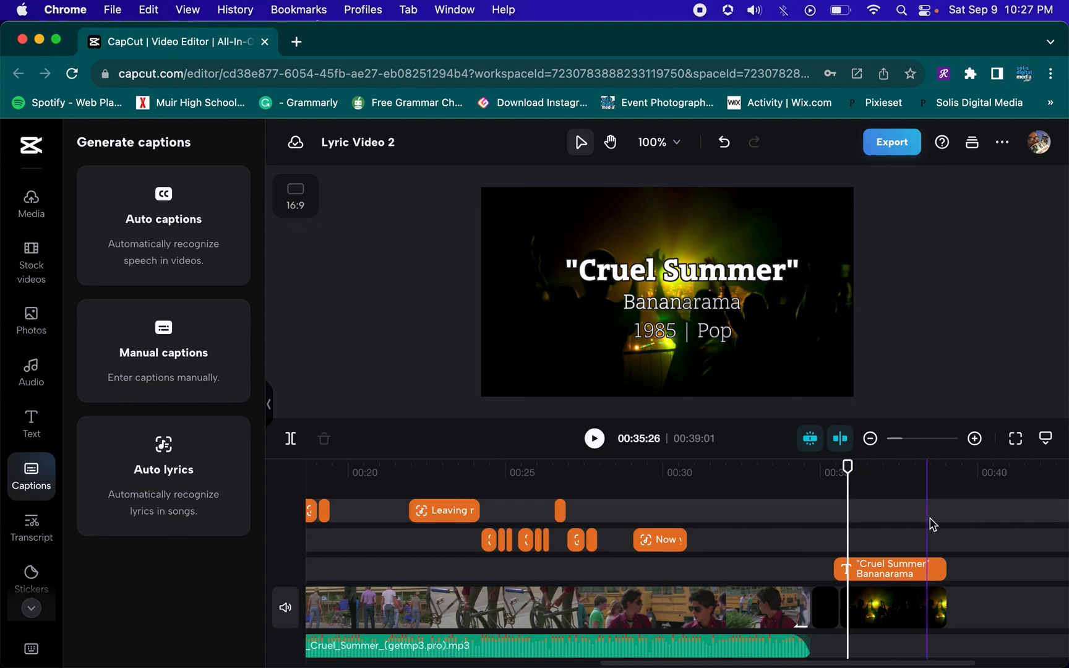
pyautogui.hscroll(-2, 930, 523)
pyautogui.hscroll(3, 930, 523)
pyautogui.hscroll(3, 934, 524)
pyautogui.hscroll(-2, 934, 525)
pyautogui.hscroll(3, 933, 525)
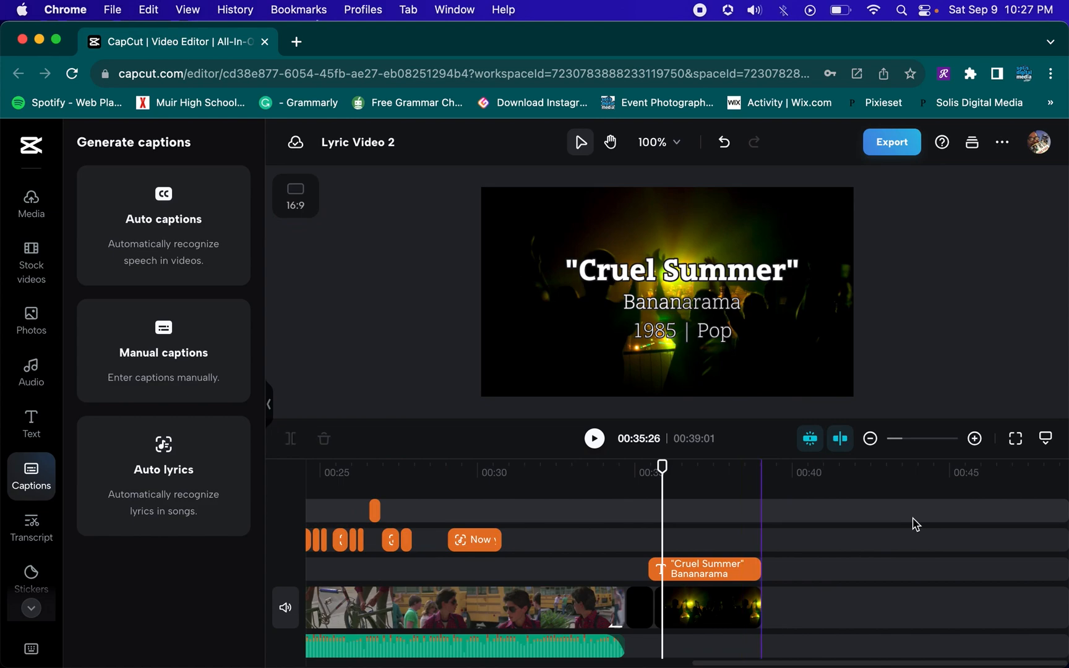
# Nudge the opening "Cruel Summer" title card slightly later on the timeline
pyautogui.hscroll(-9, 768, 536)
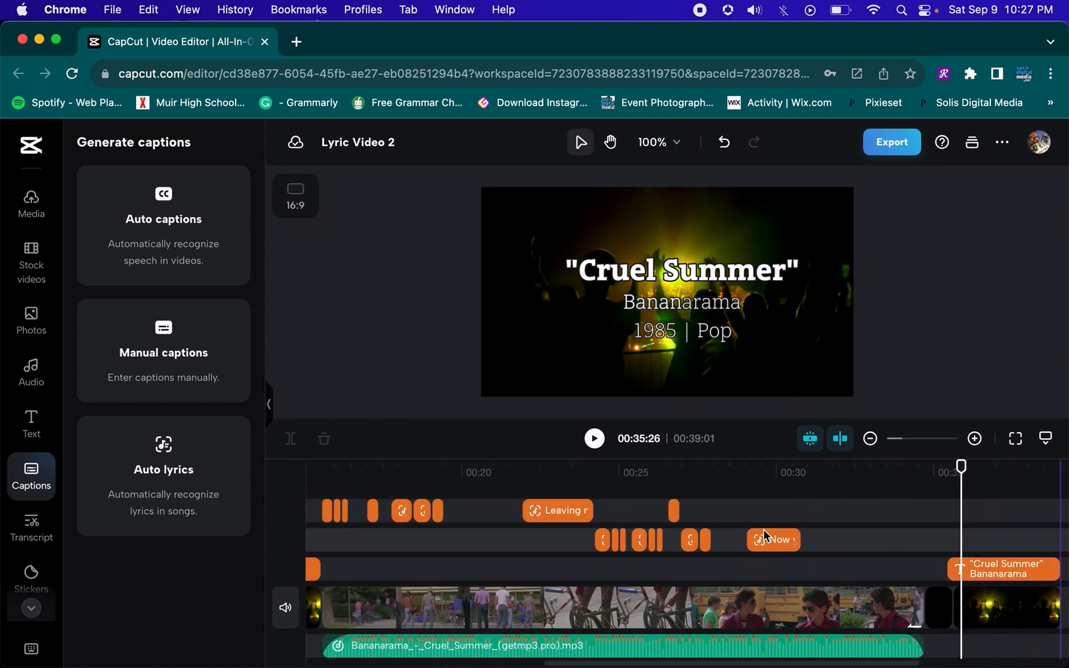
pyautogui.hscroll(-4, 768, 536)
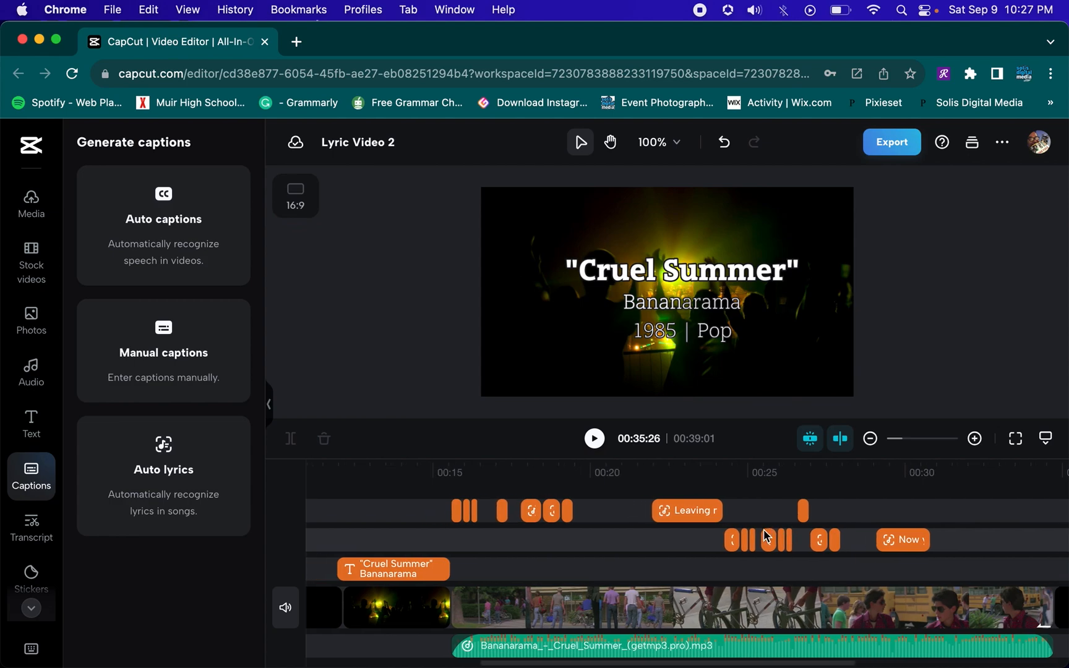
pyautogui.hscroll(3, 767, 536)
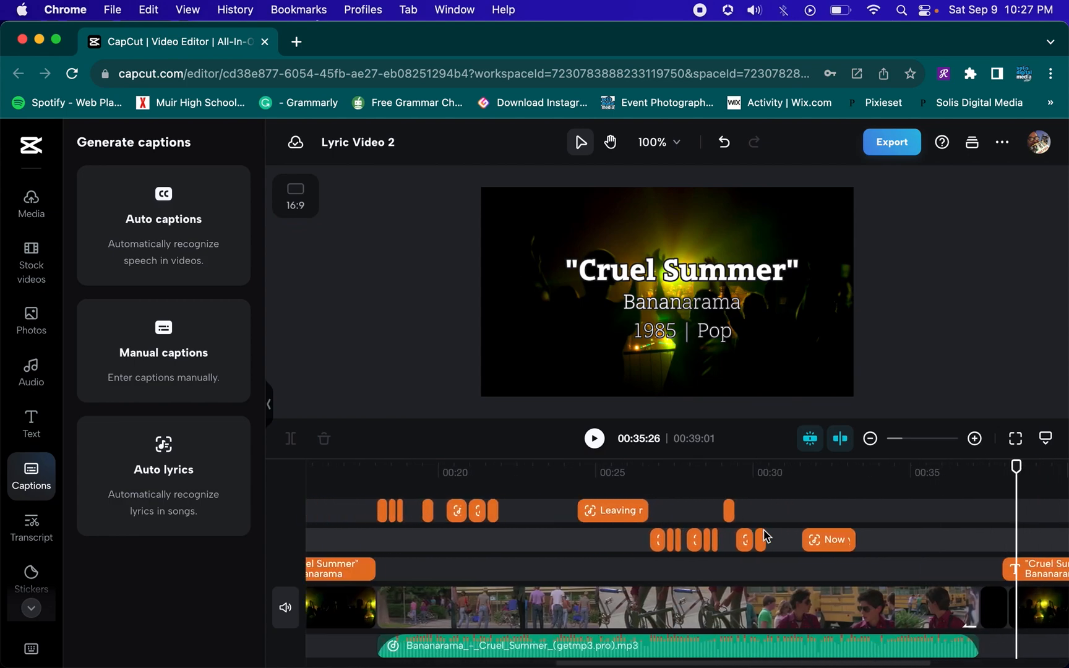
pyautogui.hscroll(-3, 768, 536)
pyautogui.hscroll(5, 753, 535)
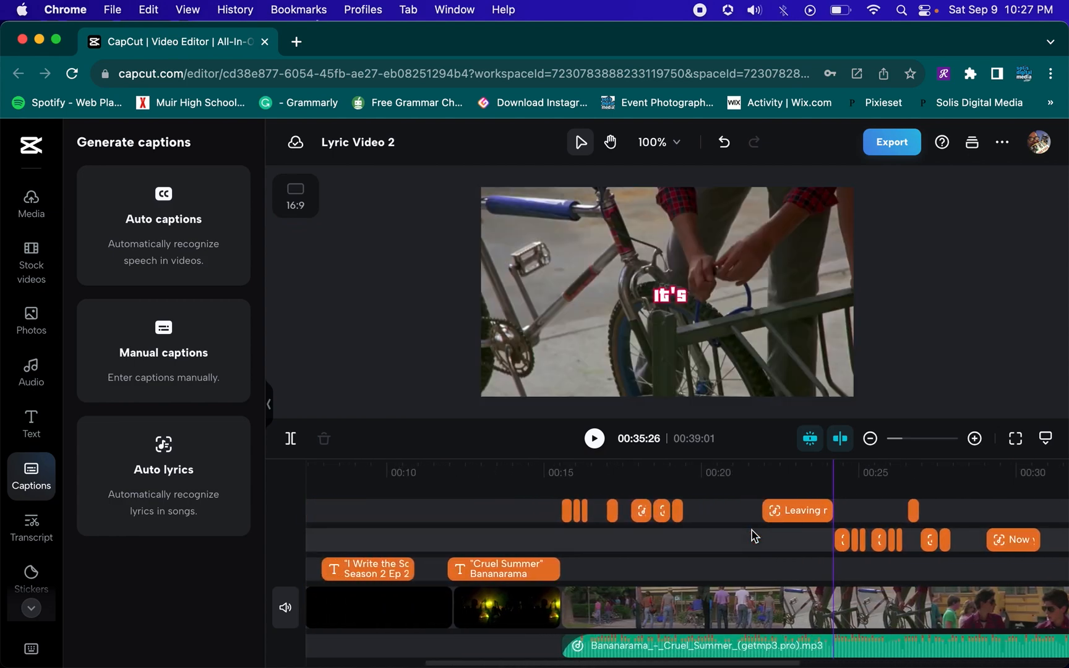
pyautogui.hscroll(15, 752, 531)
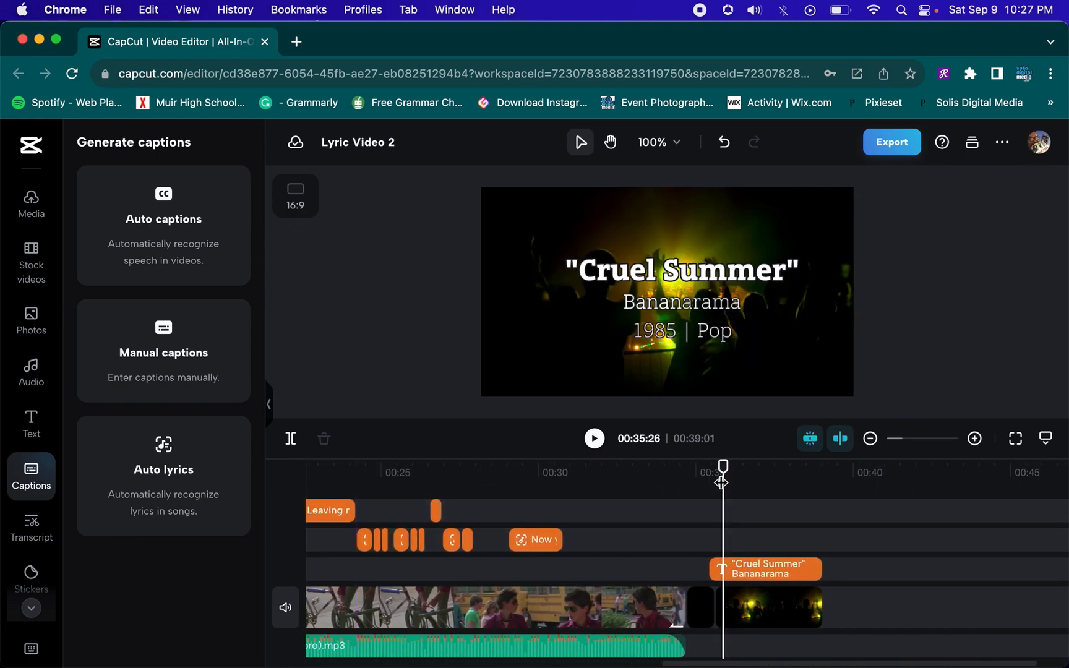
pyautogui.hscroll(-20, 742, 527)
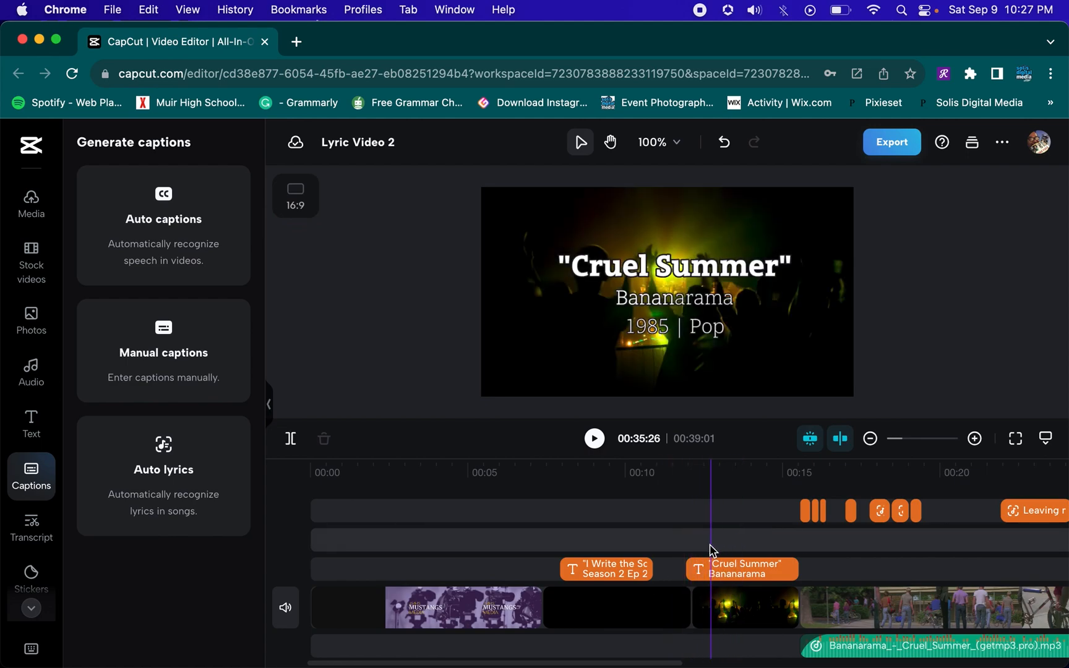
pyautogui.click(694, 569)
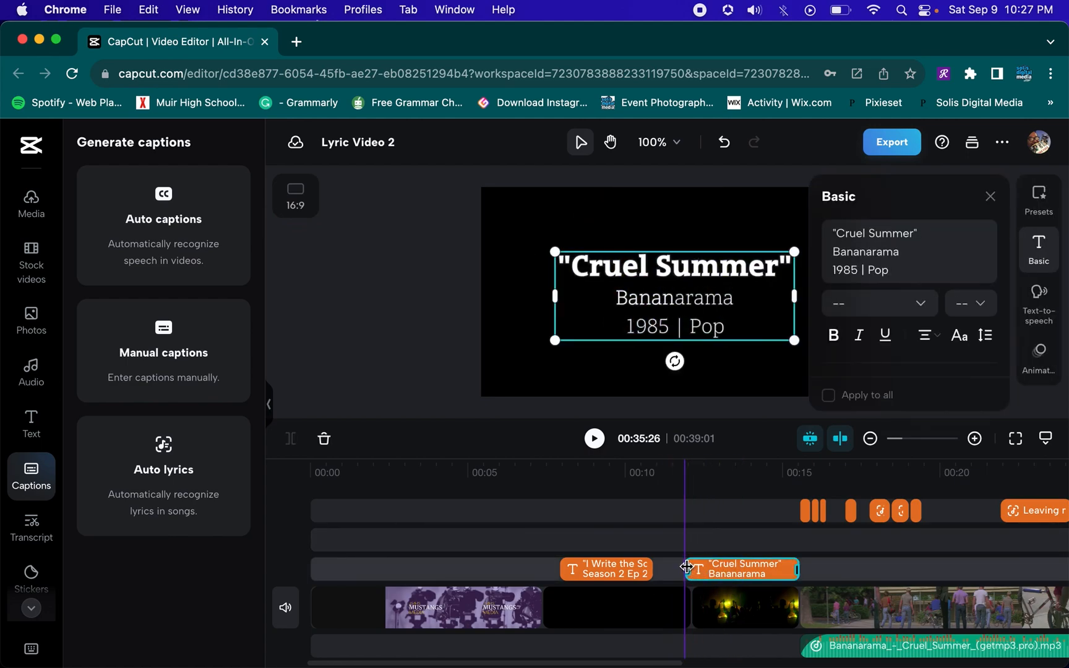
pyautogui.moveTo(687, 568); pyautogui.dragTo(695, 567)
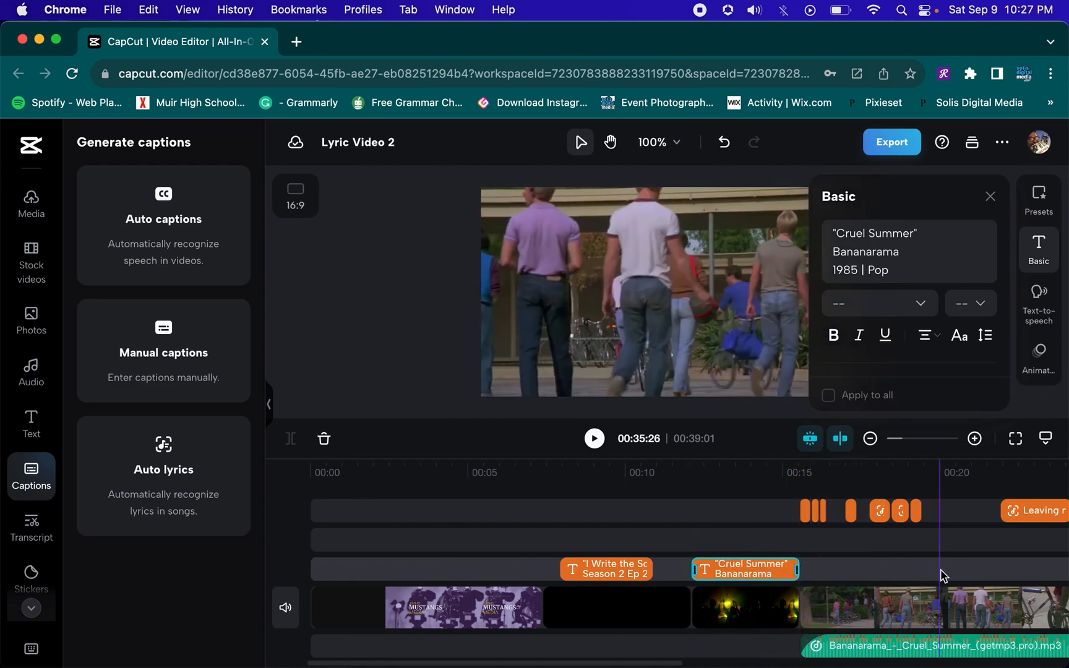
# Review the title cards at the end and start of the timeline, selecting the closing title card and the intro clip
pyautogui.hscroll(5, 941, 576)
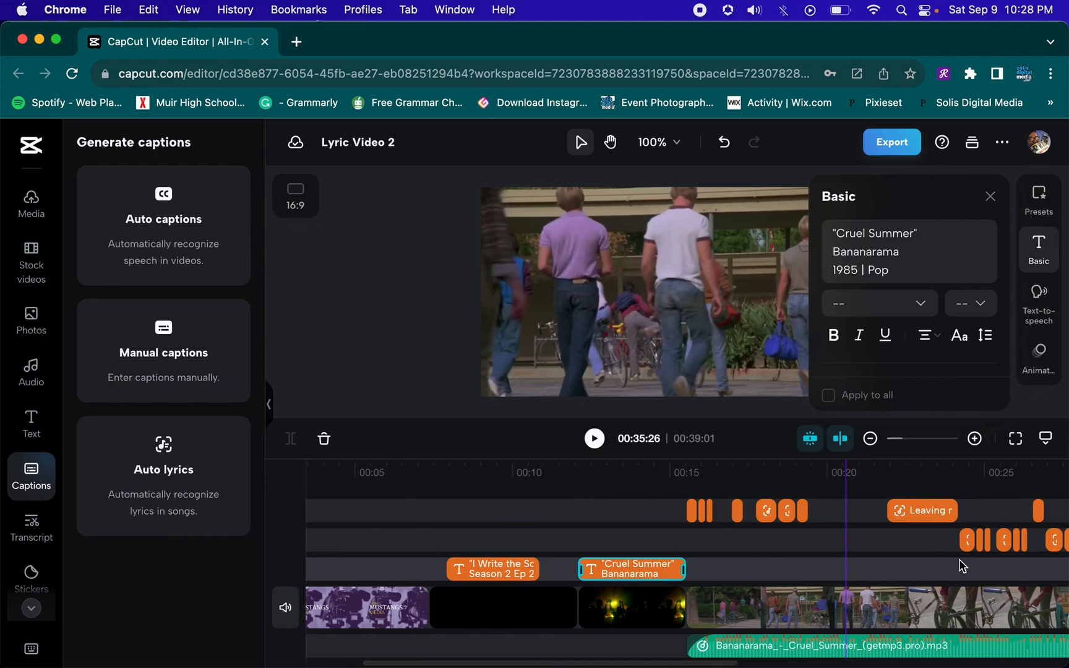
pyautogui.hscroll(2, 963, 566)
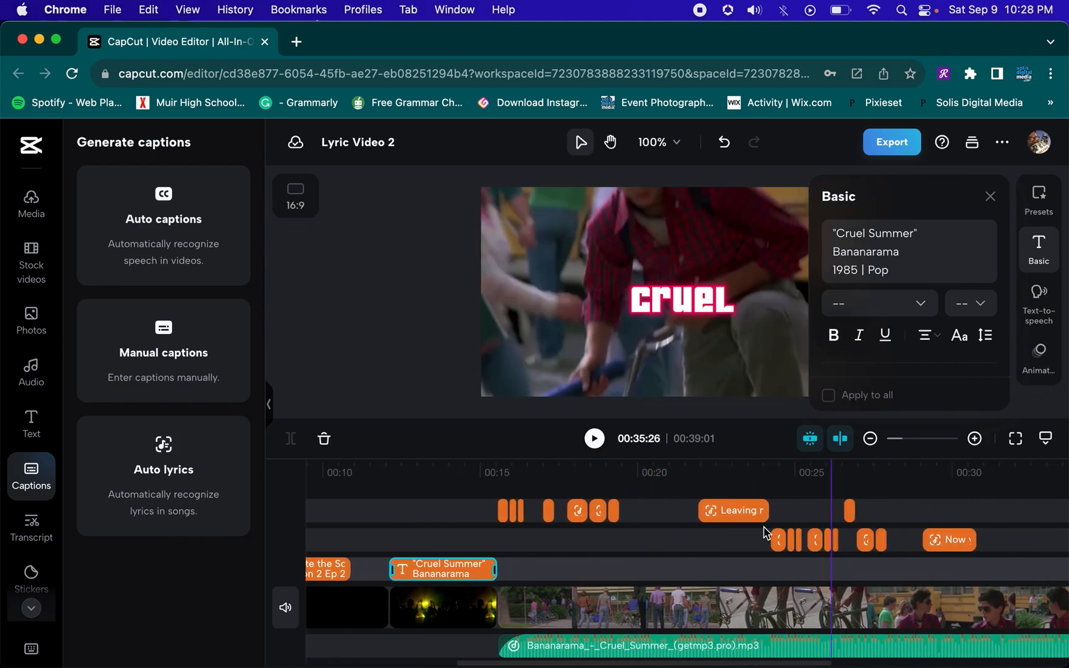
pyautogui.hscroll(6, 1010, 537)
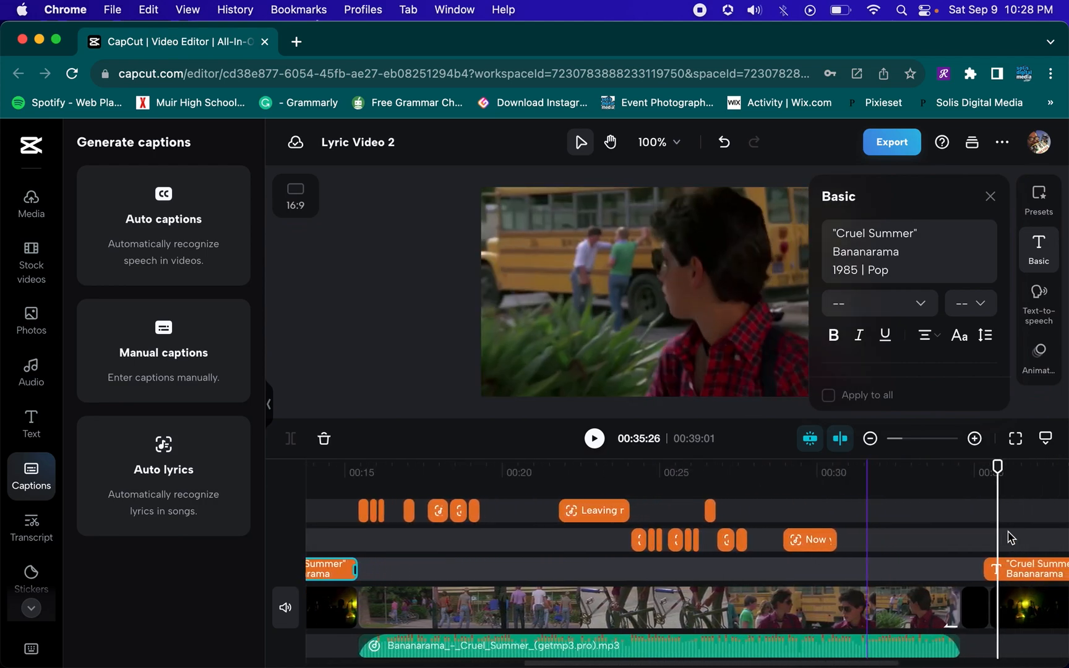
pyautogui.hscroll(3, 1010, 537)
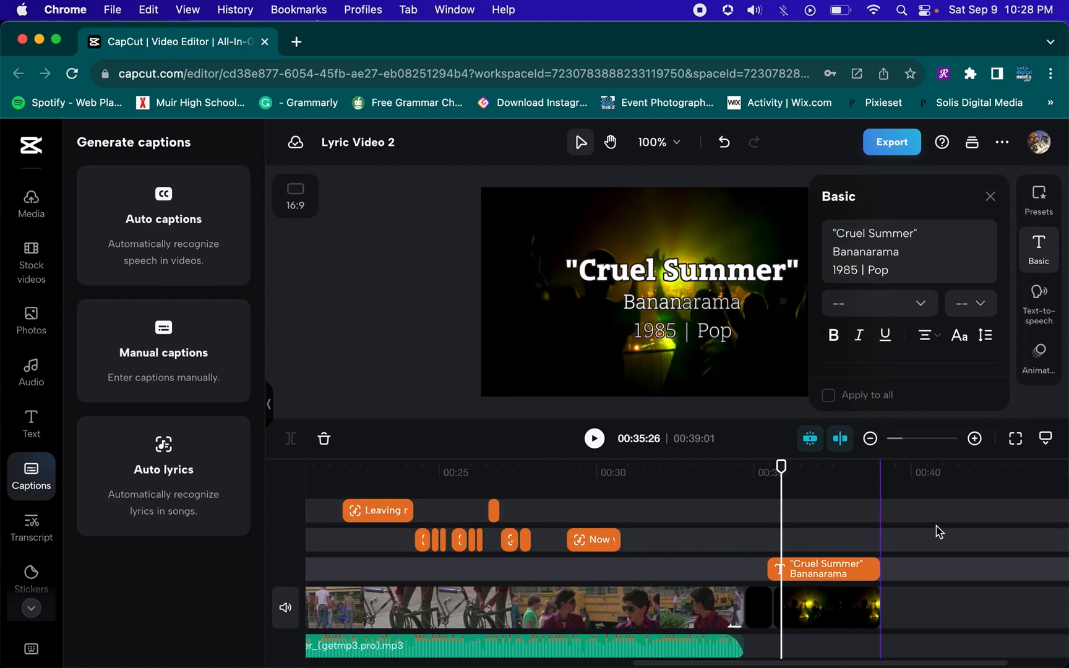
pyautogui.click(824, 572)
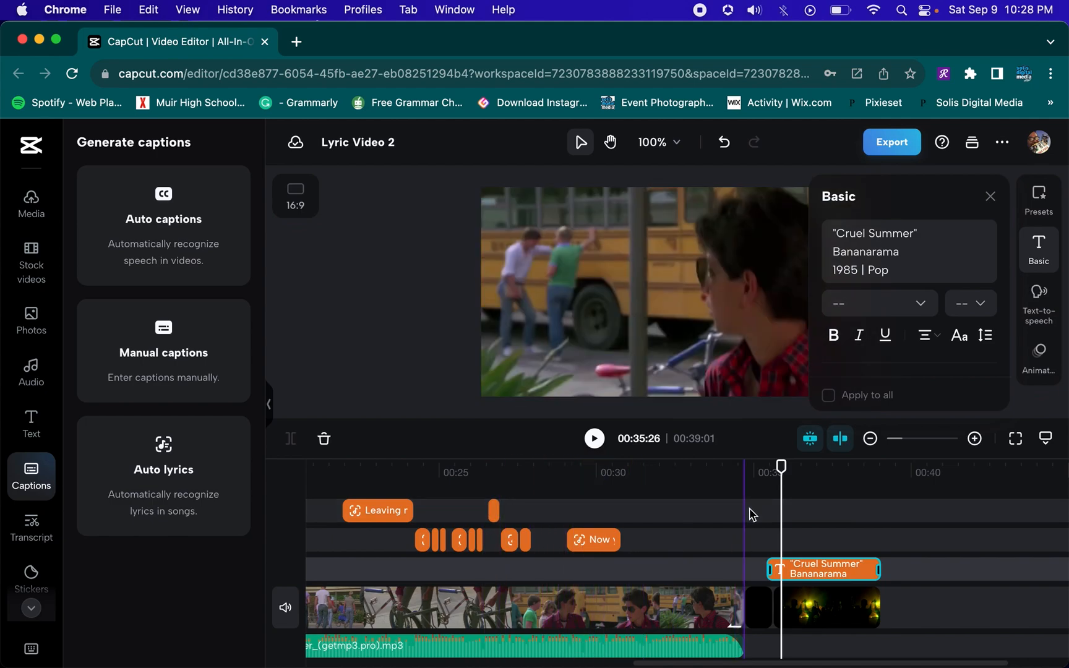
pyautogui.hscroll(-10, 751, 514)
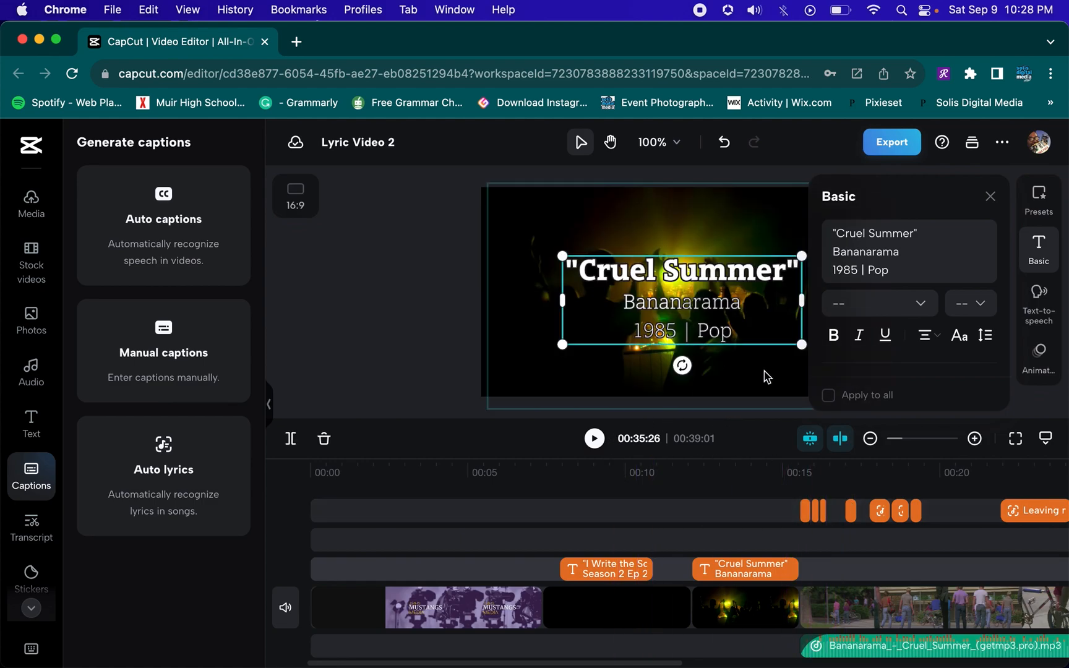
pyautogui.click(733, 378)
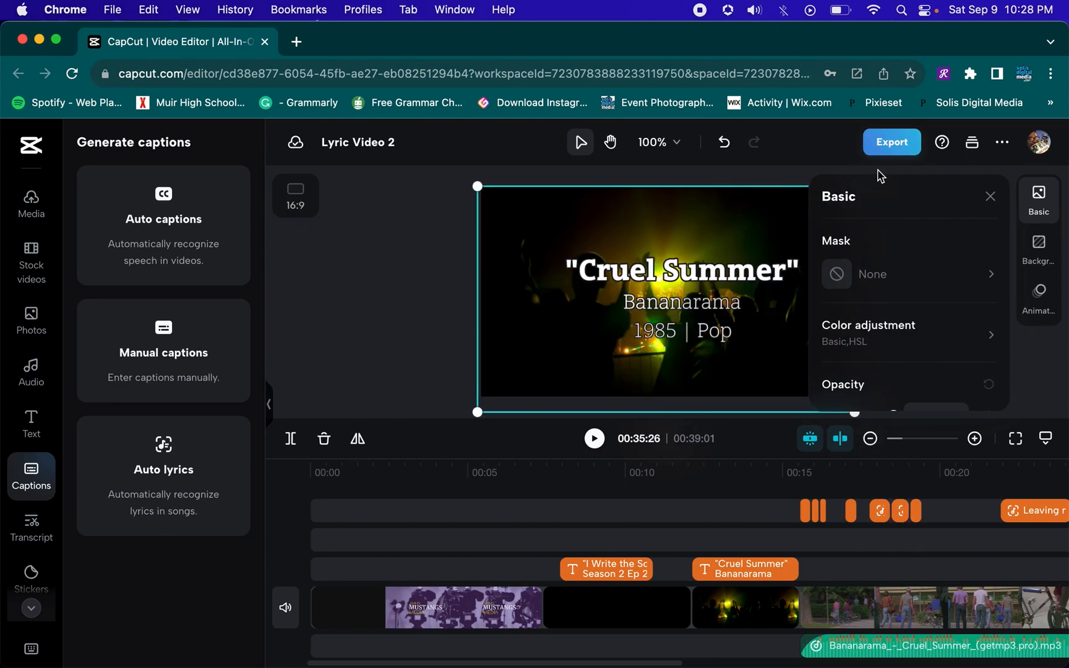
# Export the video with the filename "Lyric Video Project" at 1080p
pyautogui.click(887, 144)
pyautogui.click(822, 422)
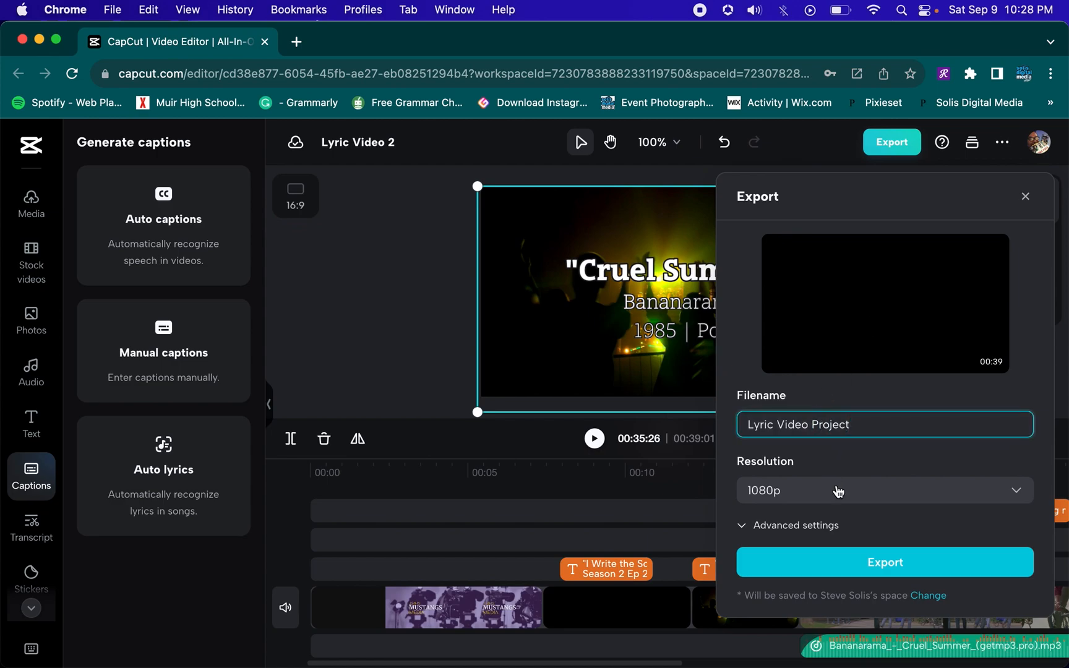
pyautogui.click(865, 573)
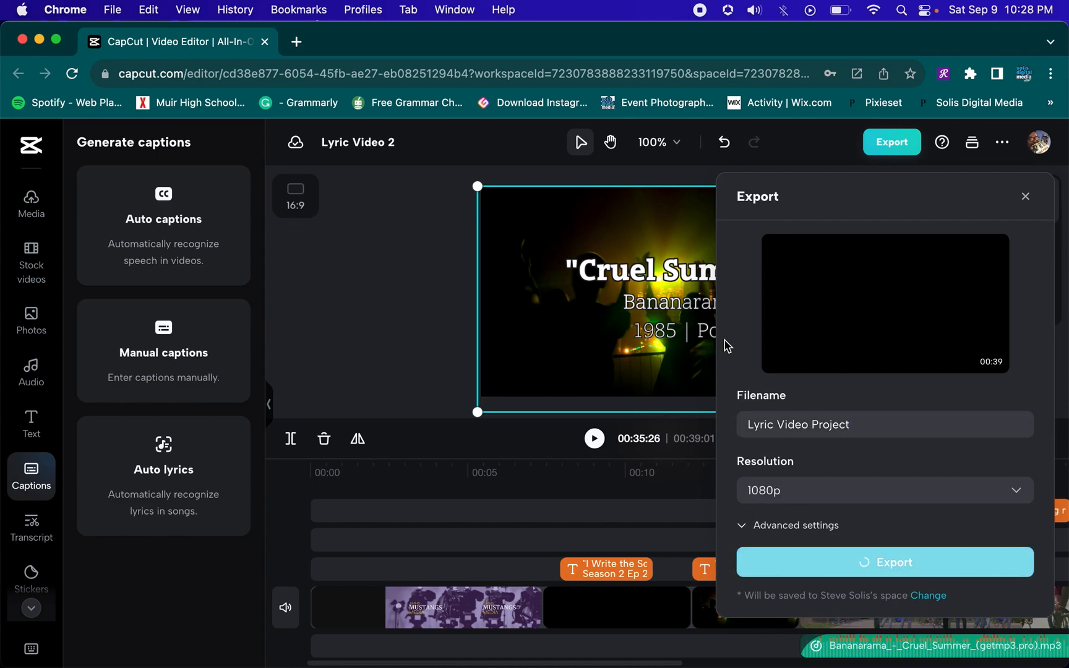